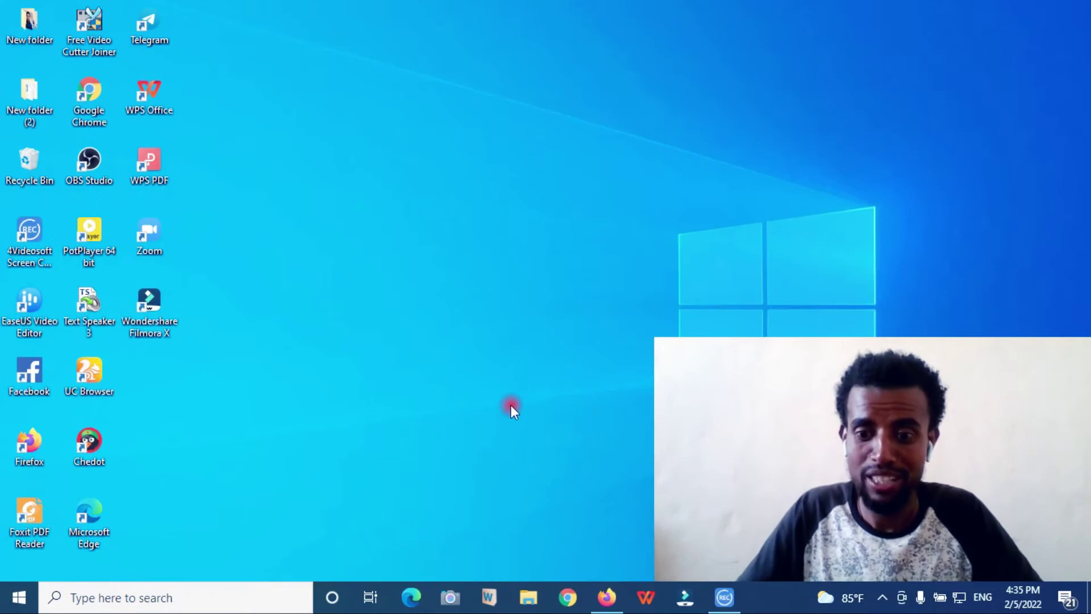
Launch Wondershare Filmora and open the "vidiyoo edit gochuu" project from the project library.
click(688, 598)
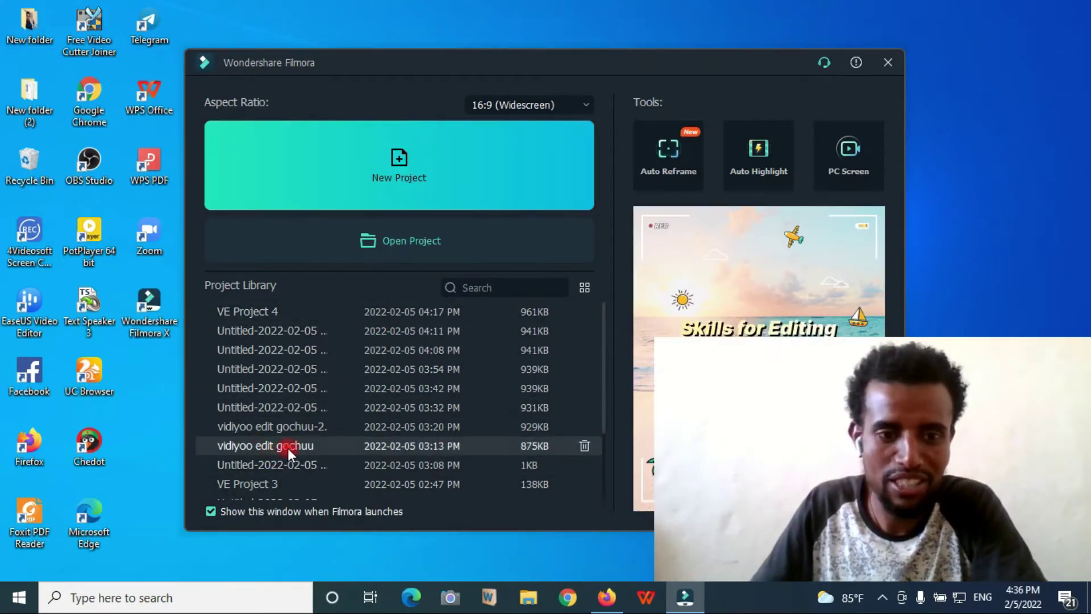
click(271, 453)
Place photos IMG_20200320, IMG_20211214, Photo_4925, IMG_20220124, IMG_20220129 and IMG_20210126 end to end in that order on video track 1.
scroll(431, 239, down, 5)
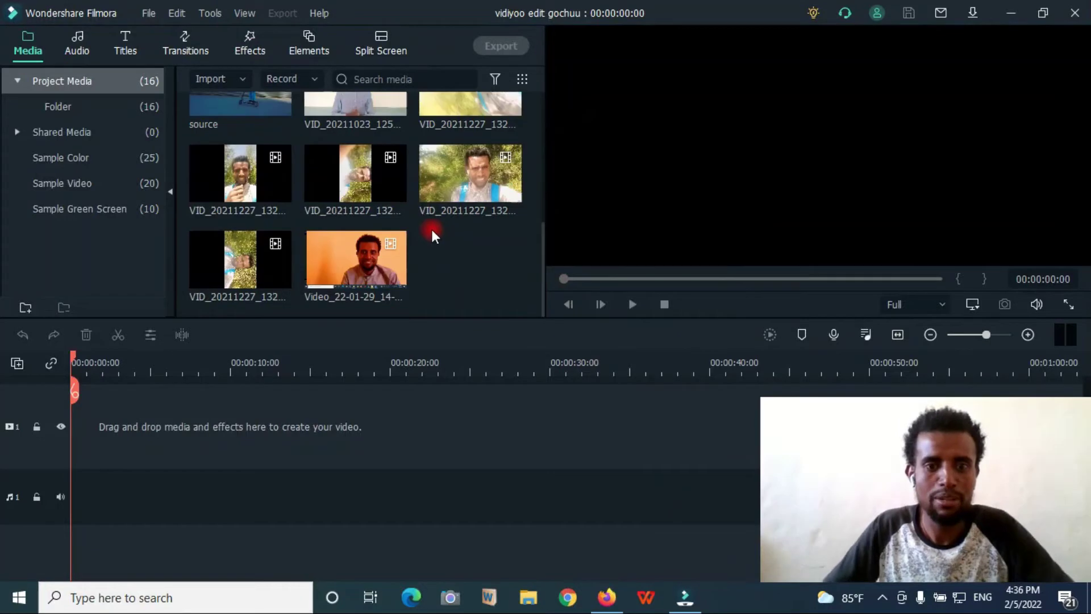
scroll(340, 252, up, 5)
drag(237, 218, 83, 466)
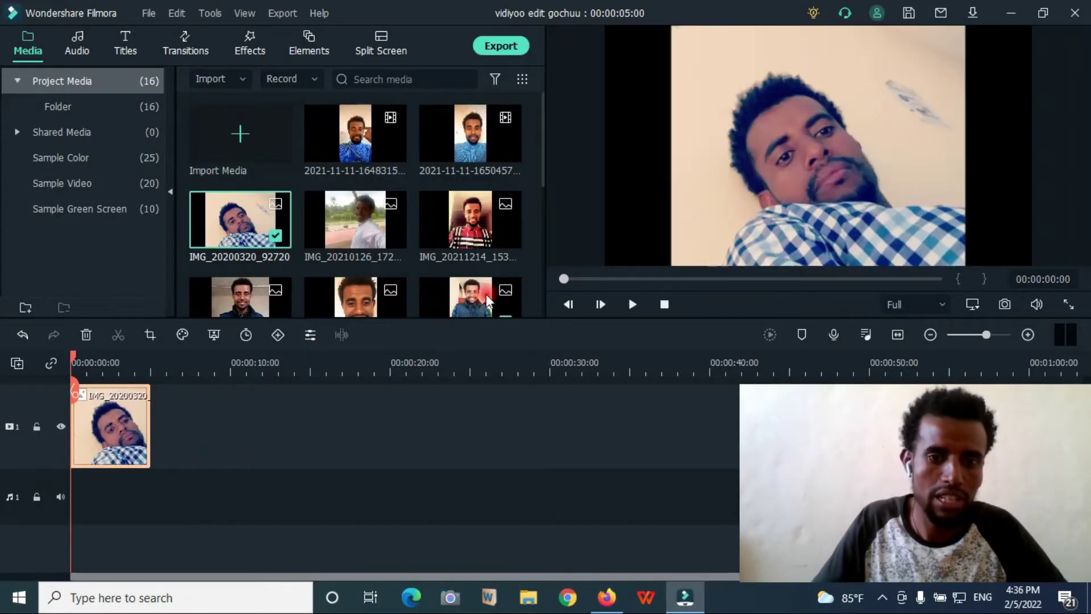
click(448, 246)
drag(447, 246, 153, 433)
drag(470, 295, 239, 416)
drag(272, 291, 350, 426)
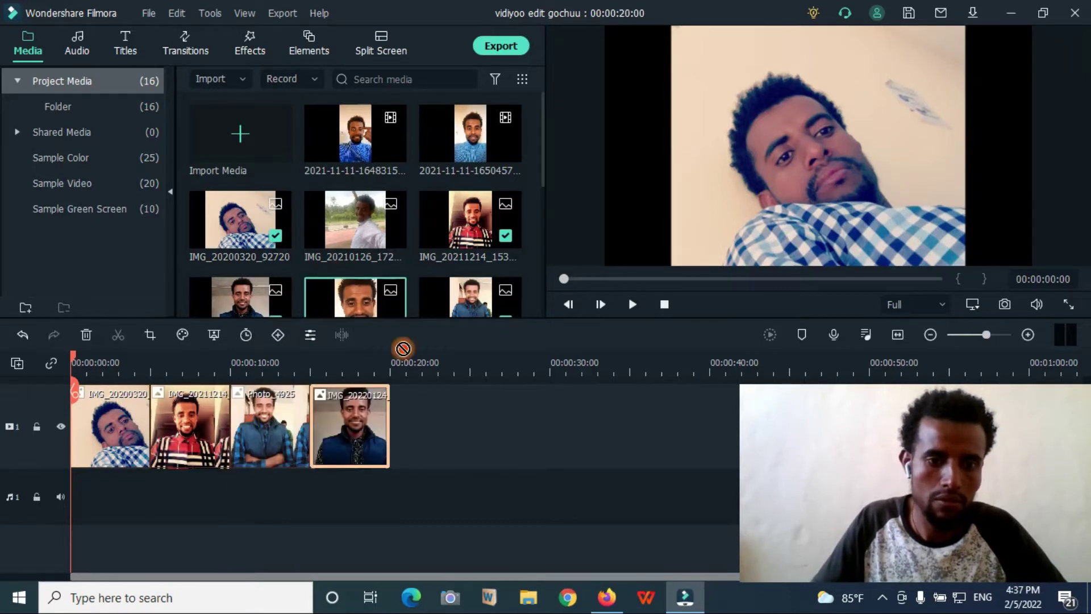
drag(355, 296, 432, 426)
drag(356, 222, 534, 436)
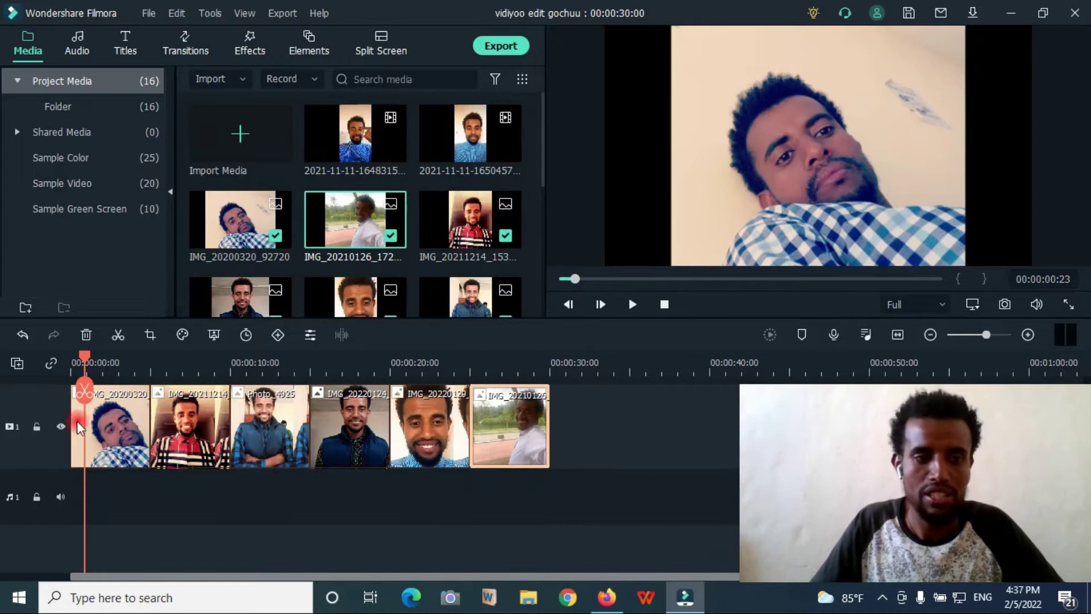
Preview several sample countdown videos and insert Countdown 8 before the photos, keeping the project settings of 1920 x 1080 25fps.
click(60, 186)
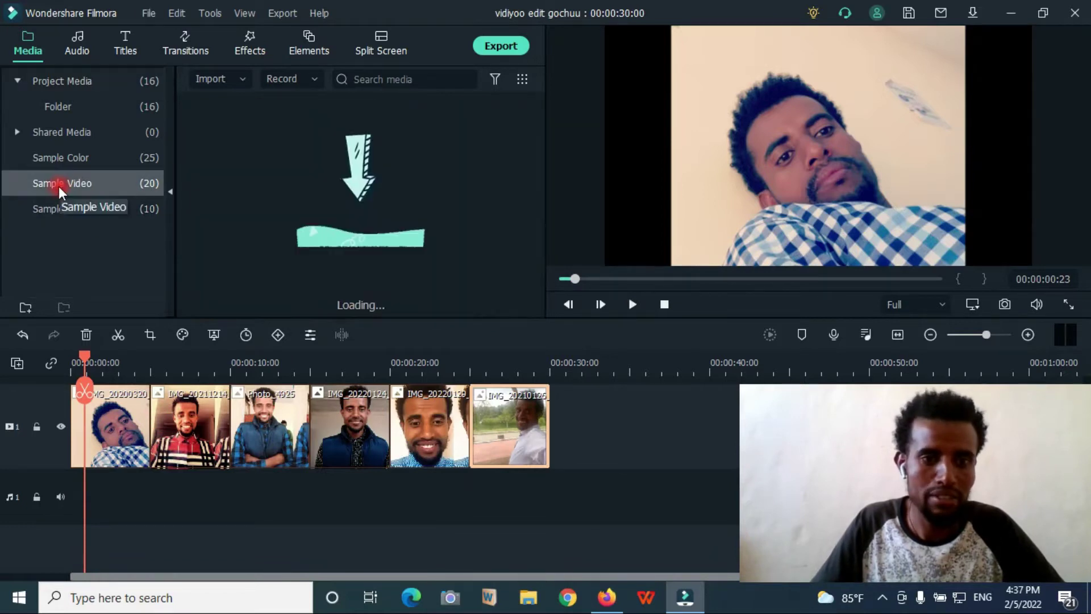
click(331, 231)
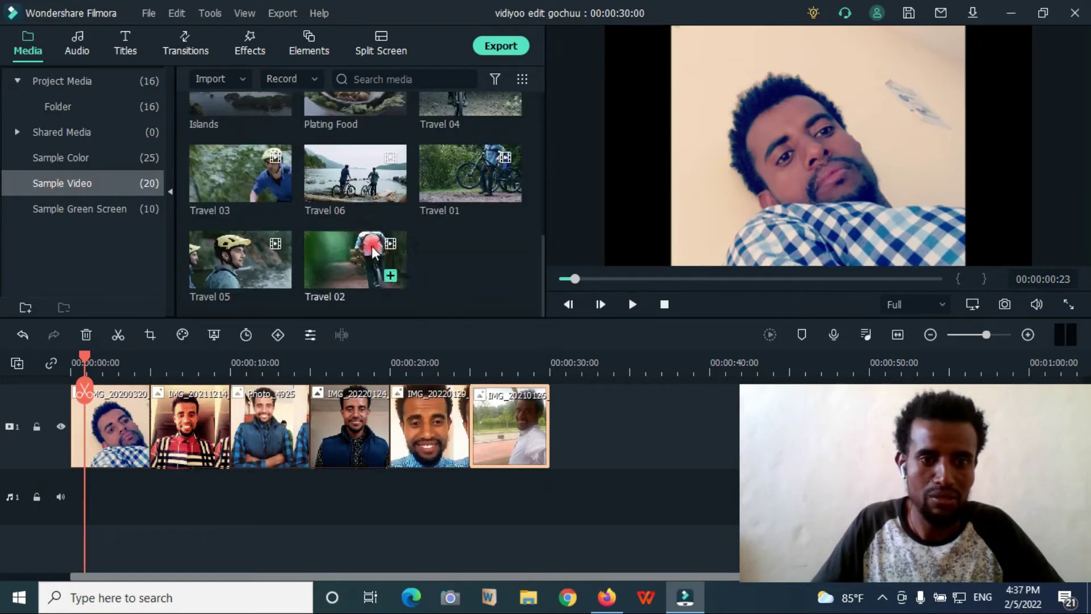
double_click(243, 218)
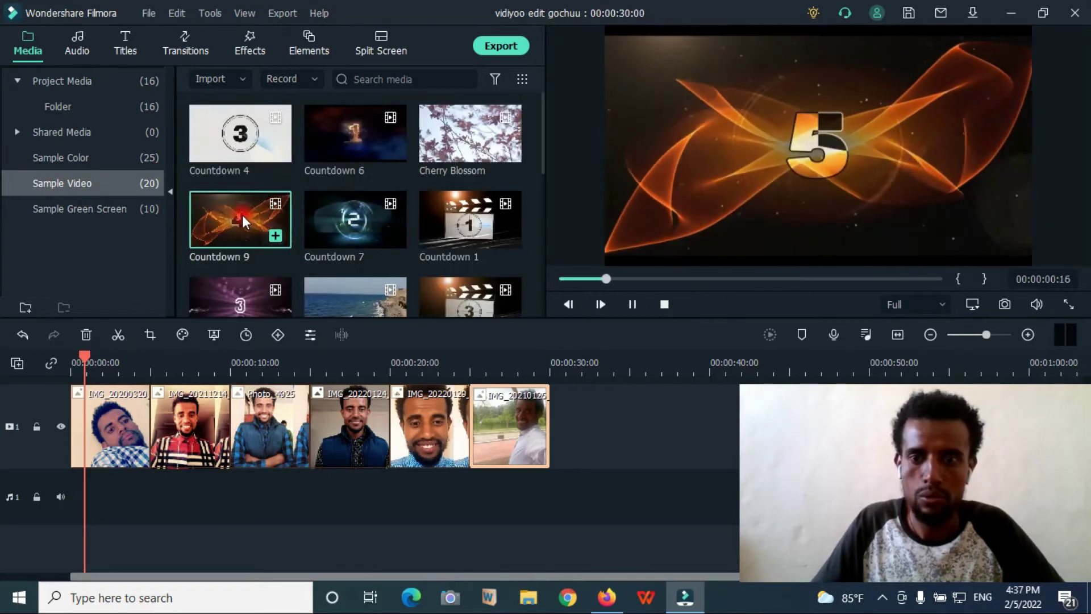
double_click(447, 219)
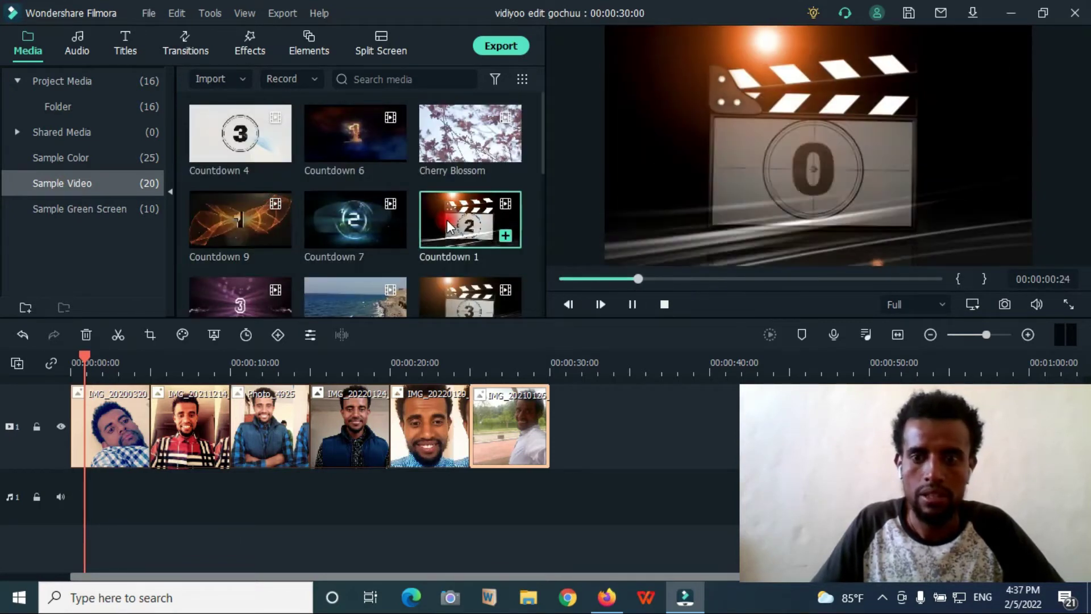
double_click(338, 127)
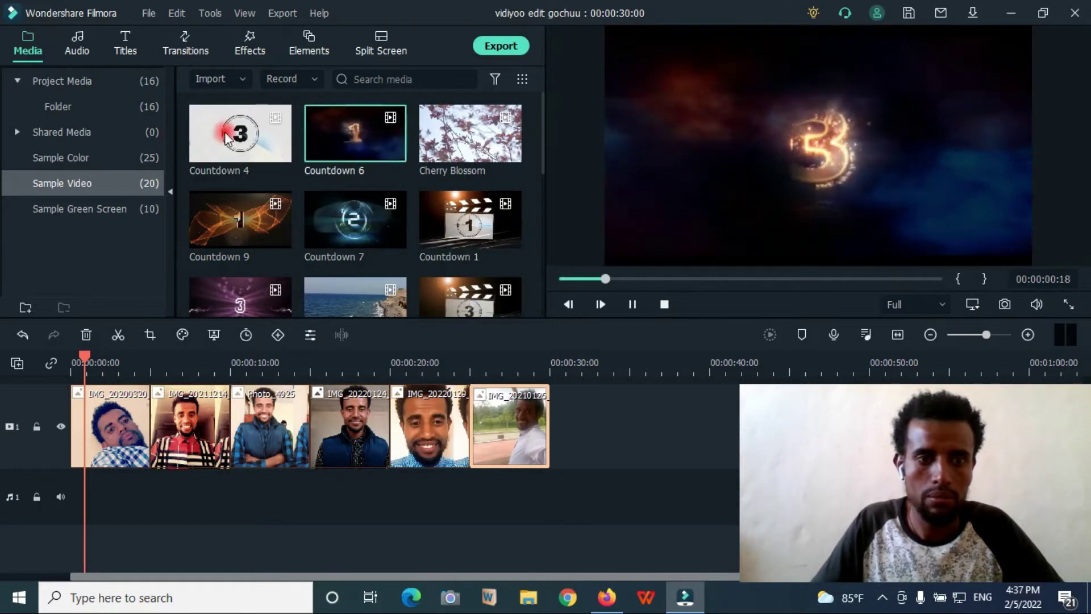
double_click(233, 294)
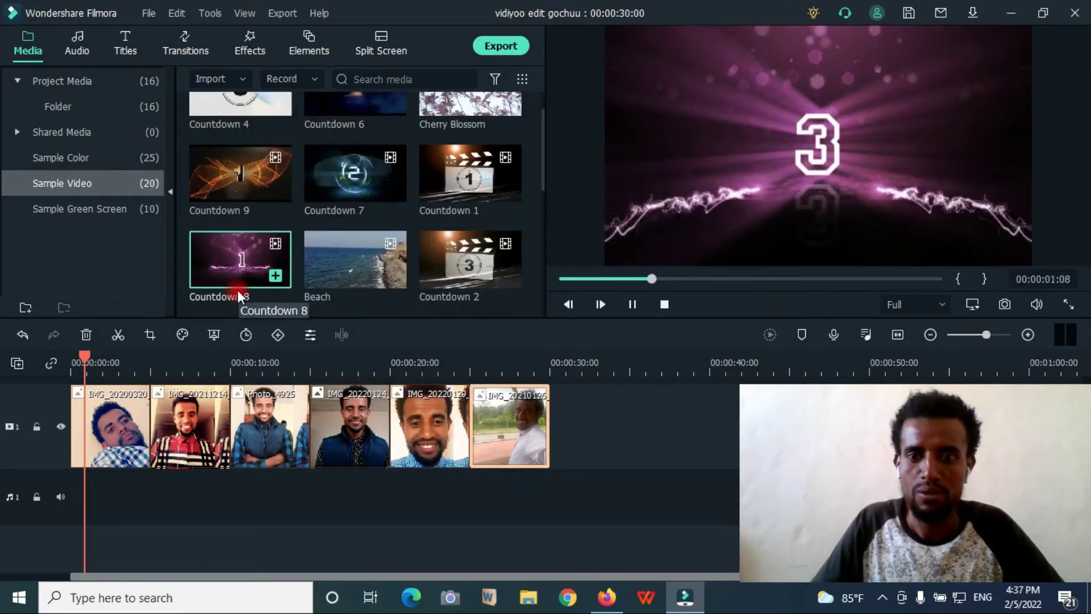
drag(252, 284, 69, 438)
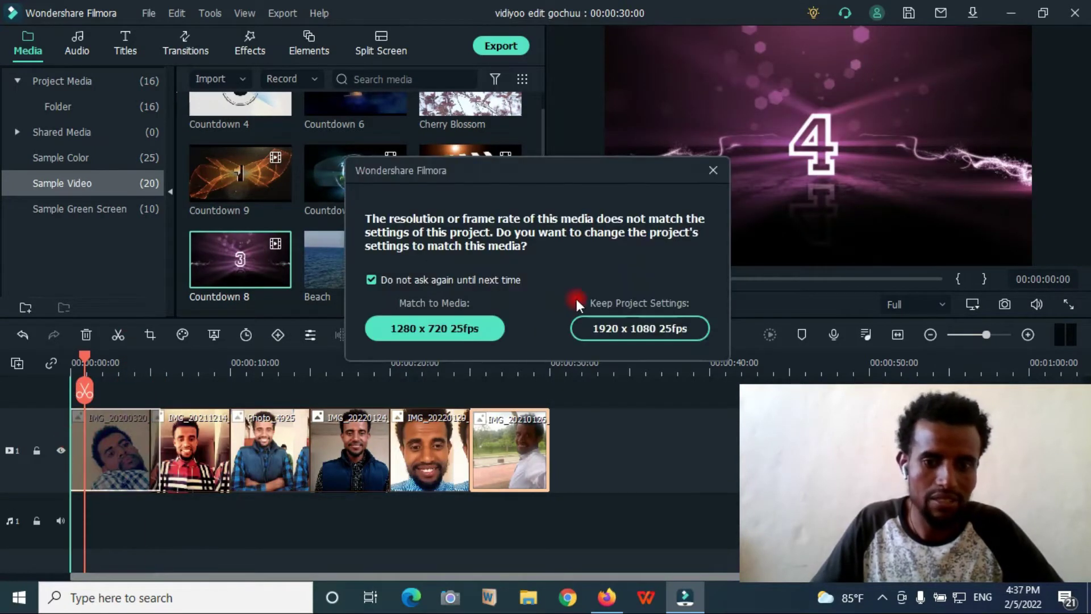
click(610, 325)
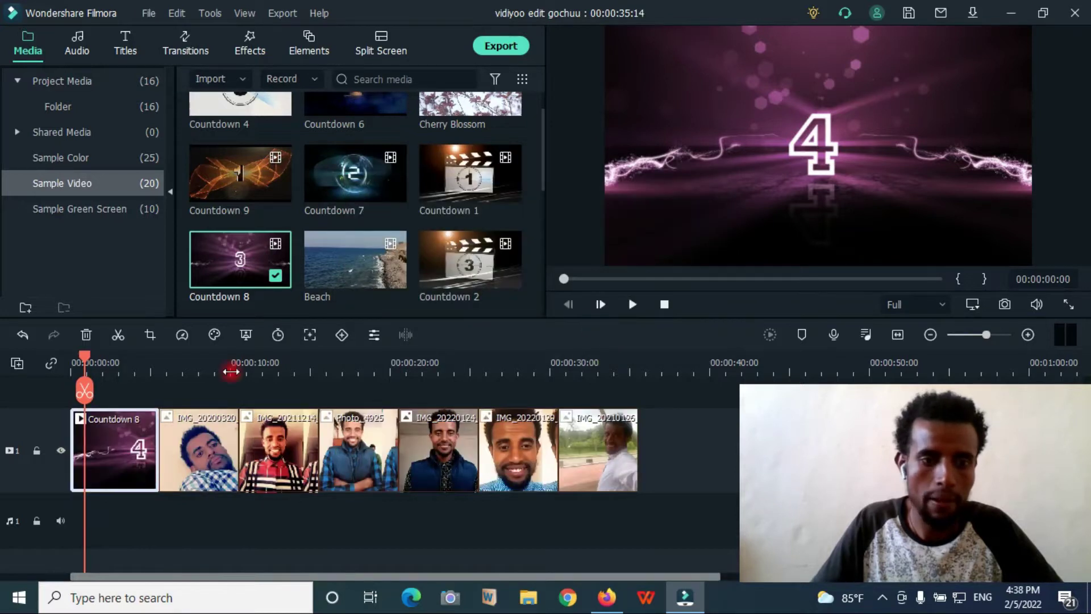
Rearrange the photos on track 1 so IMG_20210126 directly follows Countdown 8 and IMG_20200320 sits last, at about 35 seconds.
drag(618, 431, 700, 430)
drag(278, 449, 209, 454)
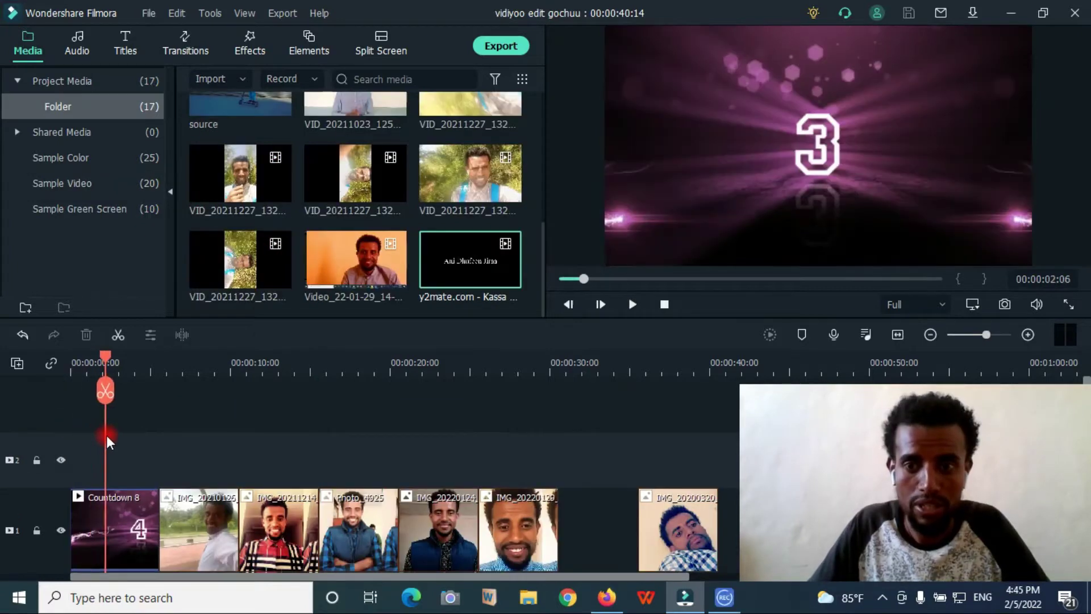
Play the timeline from the beginning through the countdown into the first photo, and return the playhead to the start.
drag(107, 435, 69, 444)
key(space)
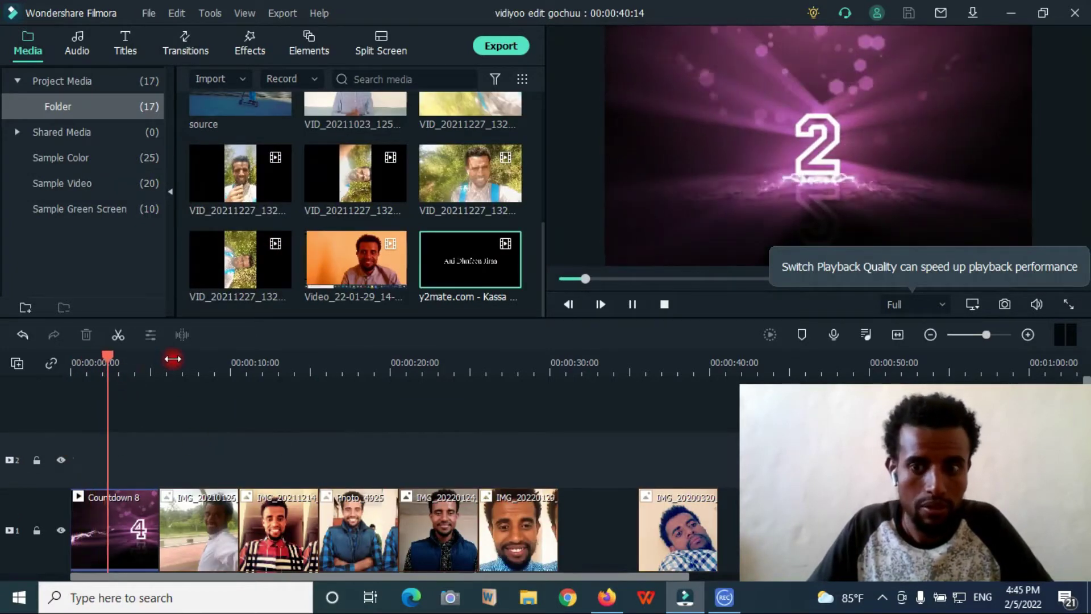
key(space)
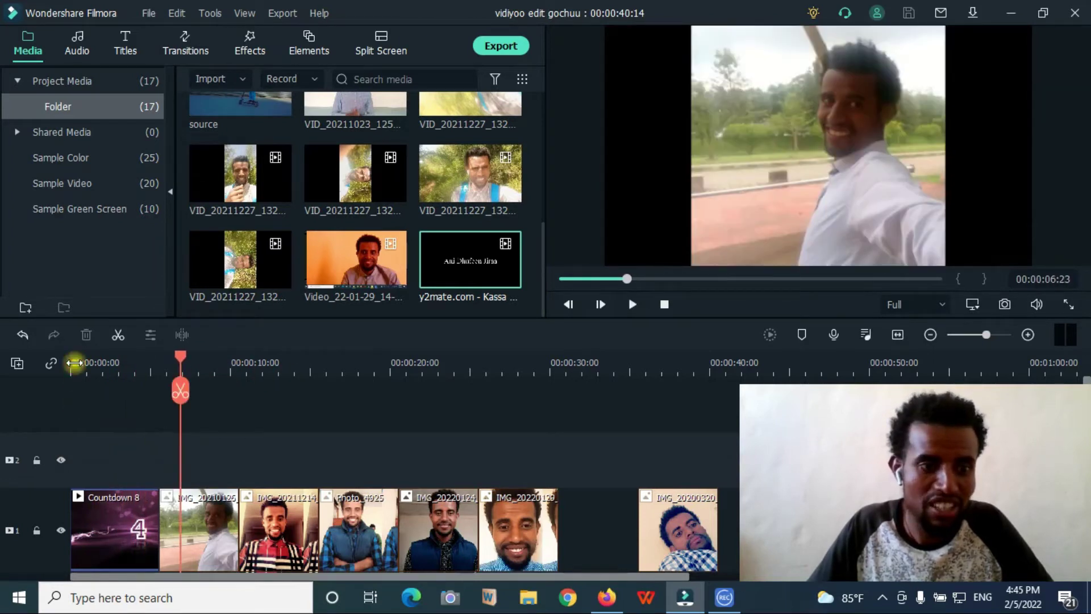
click(73, 362)
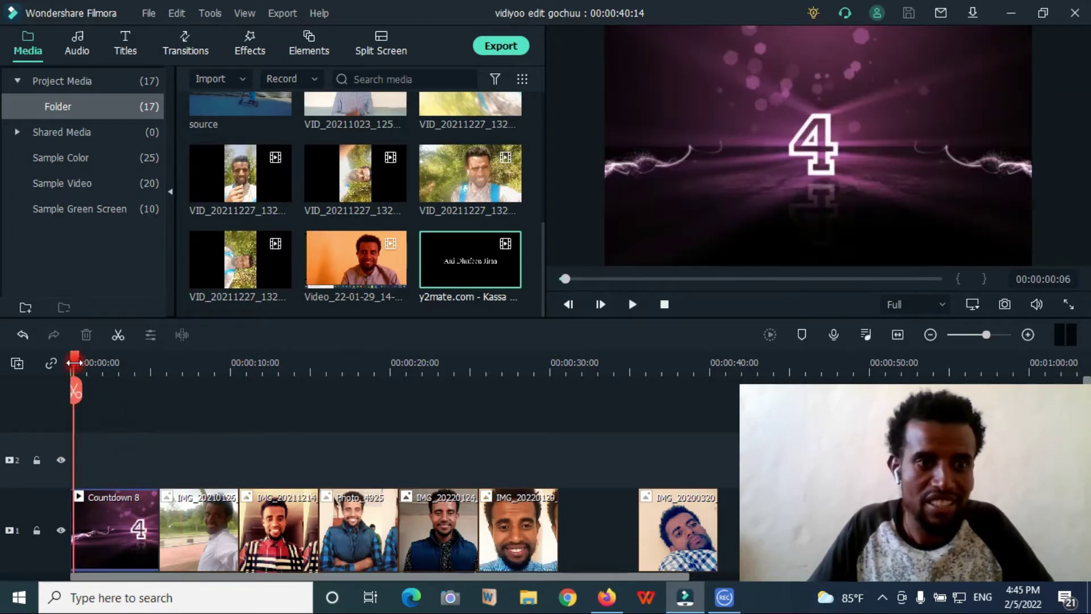
click(73, 364)
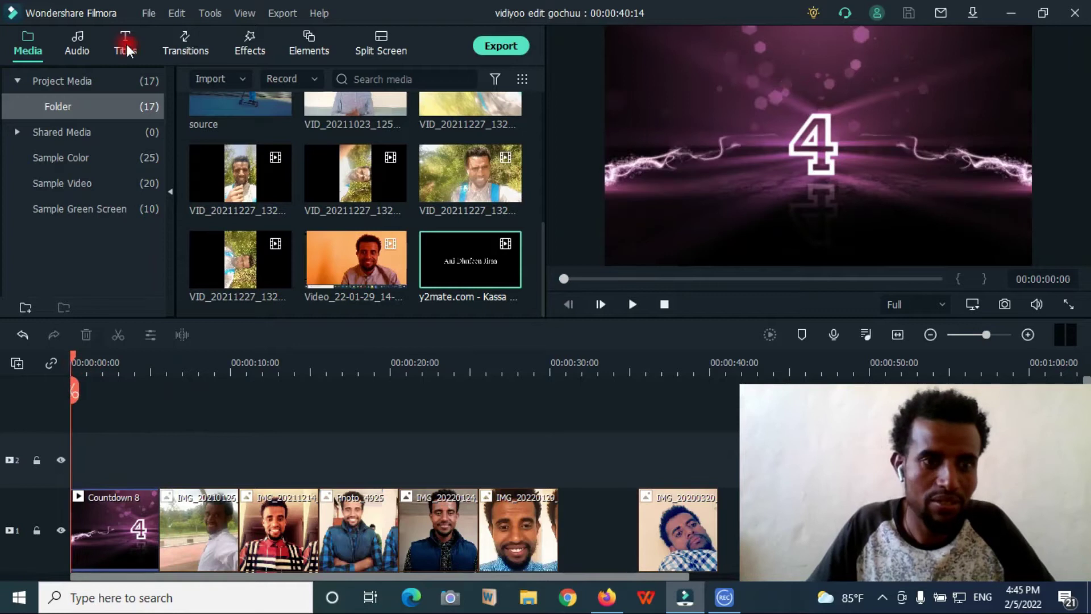
Add the recommended Title 1 preset to track 2 above Countdown 8 at the timeline start and play it until its text shows.
click(79, 42)
click(135, 44)
scroll(337, 227, down, 5)
scroll(337, 229, down, 1)
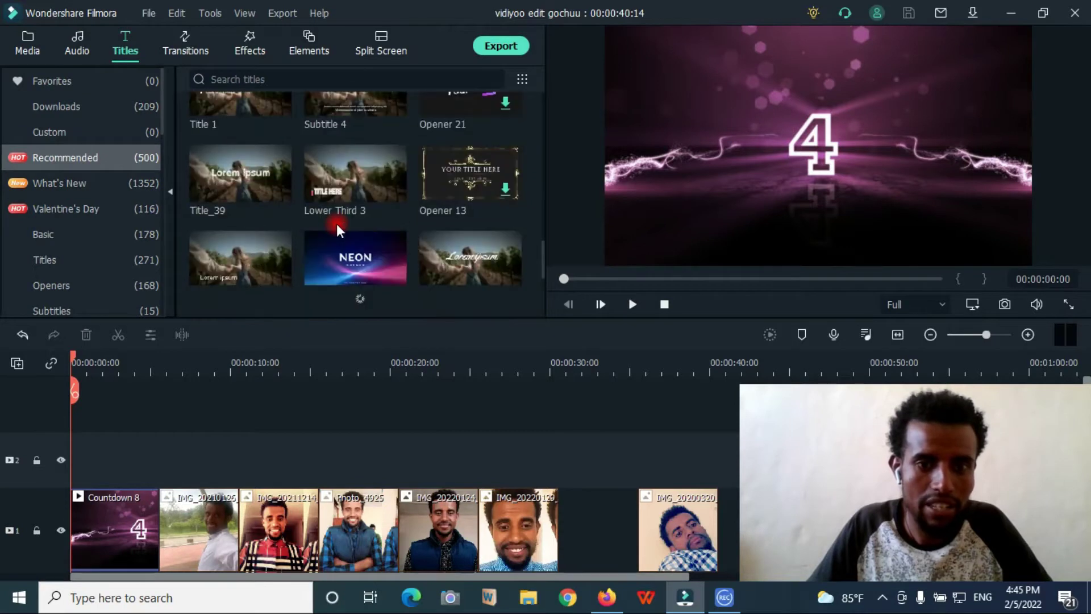
scroll(357, 232, down, 4)
scroll(356, 235, up, 10)
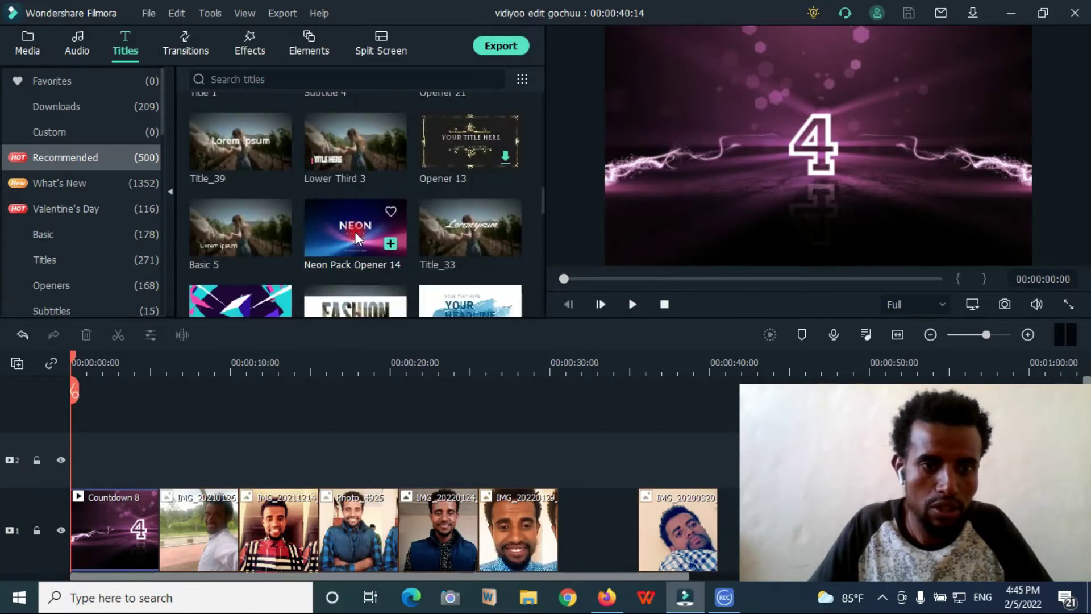
scroll(237, 187, down, 3)
drag(236, 287, 69, 461)
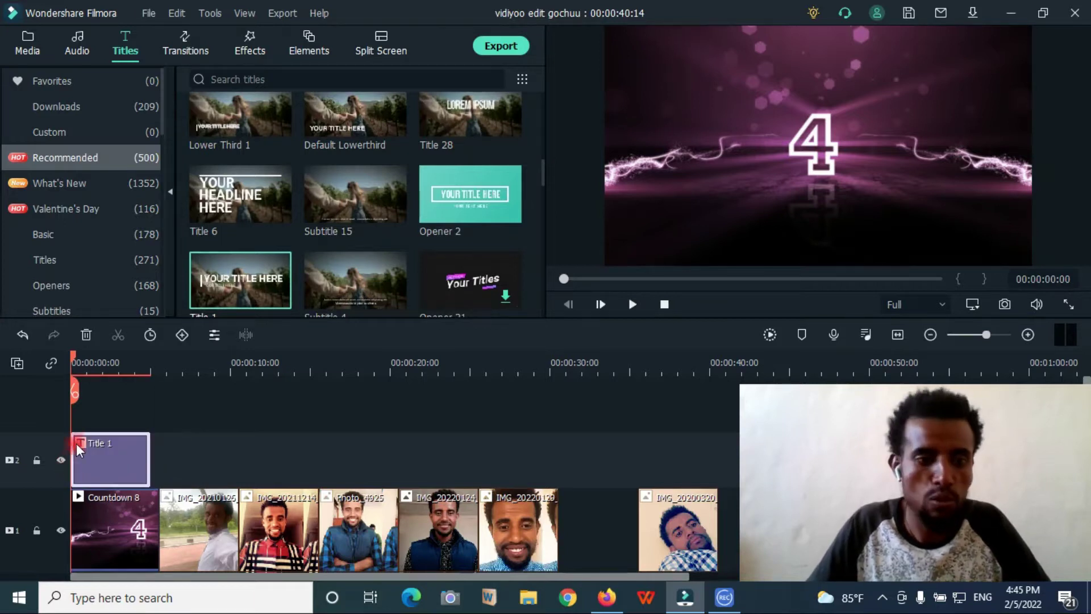
key(space)
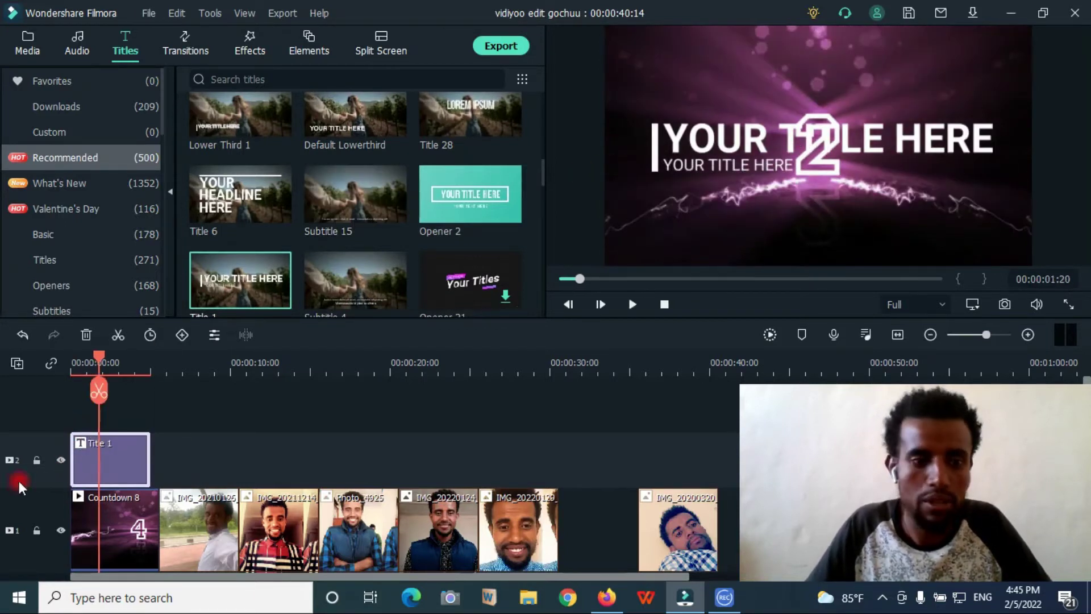
Open the Title 1 clip for editing and replace its large headline text with "Suur-sagalee Yaalii".
double_click(88, 446)
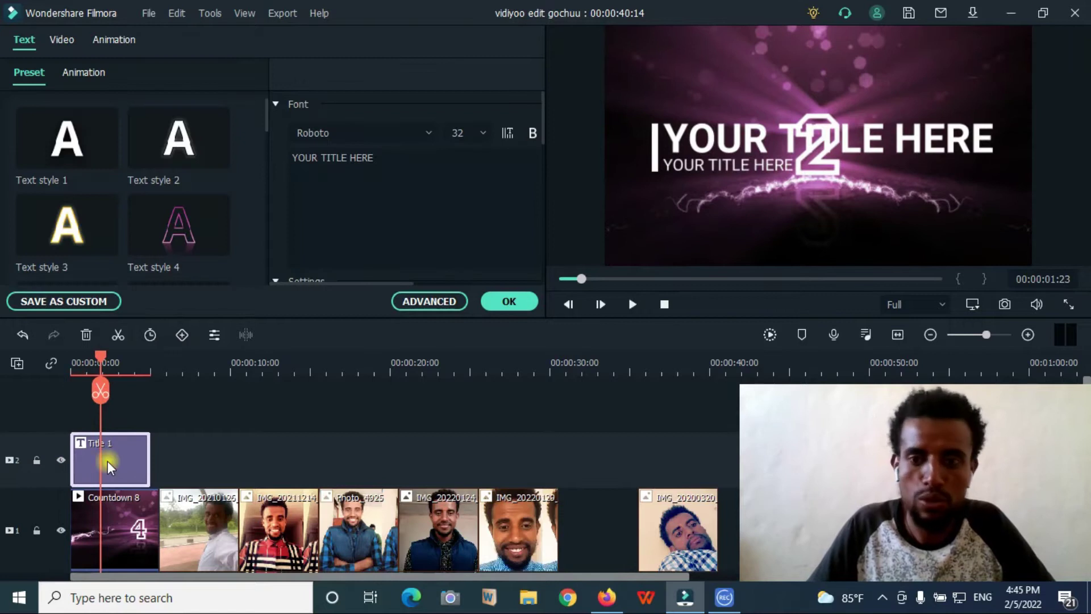
click(714, 142)
click(858, 134)
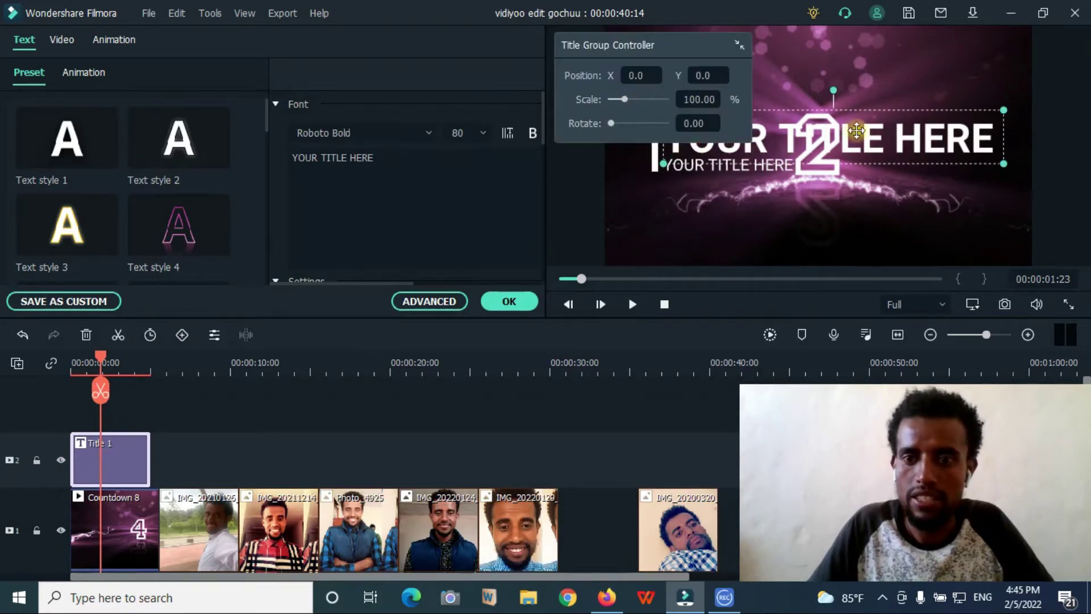
click(403, 161)
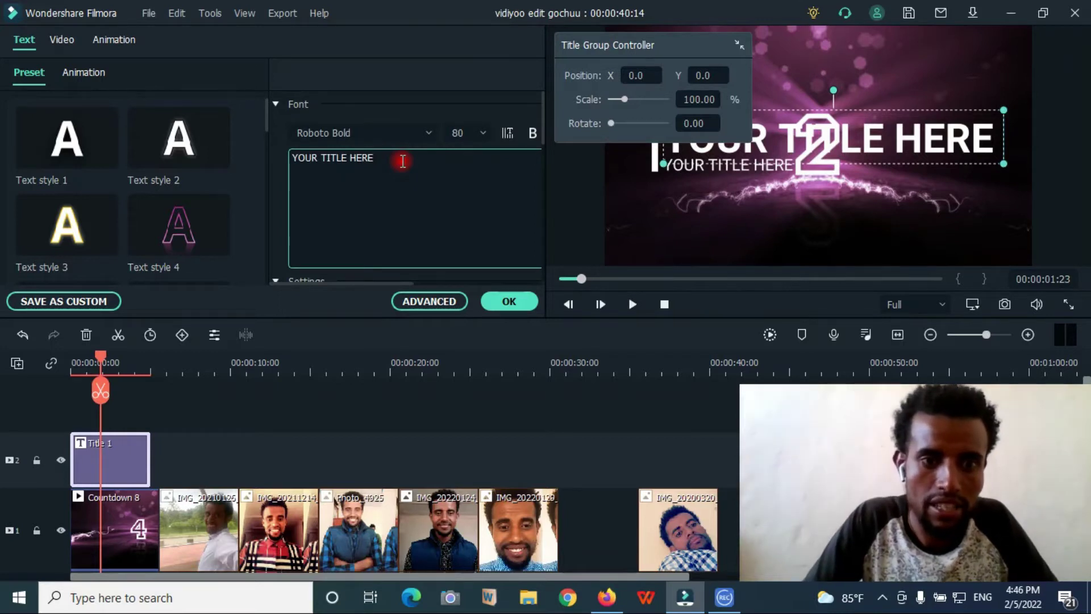
key(BackSpace)
key(BackSpace)
key(BackSpace)
key(BackSpace)
key(BackSpace)
key(BackSpace)
key(BackSpace)
key(BackSpace)
key(BackSpace)
key(BackSpace)
key(BackSpace)
key(BackSpace)
key(BackSpace)
key(BackSpace)
key(BackSpace)
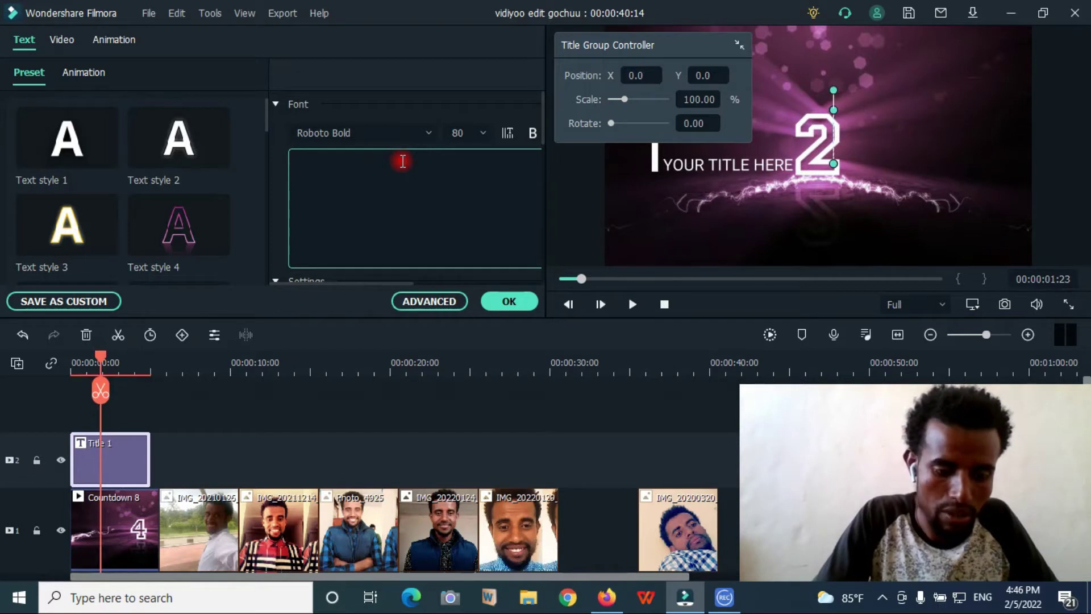
text(Suur-sagalee Yaalii)
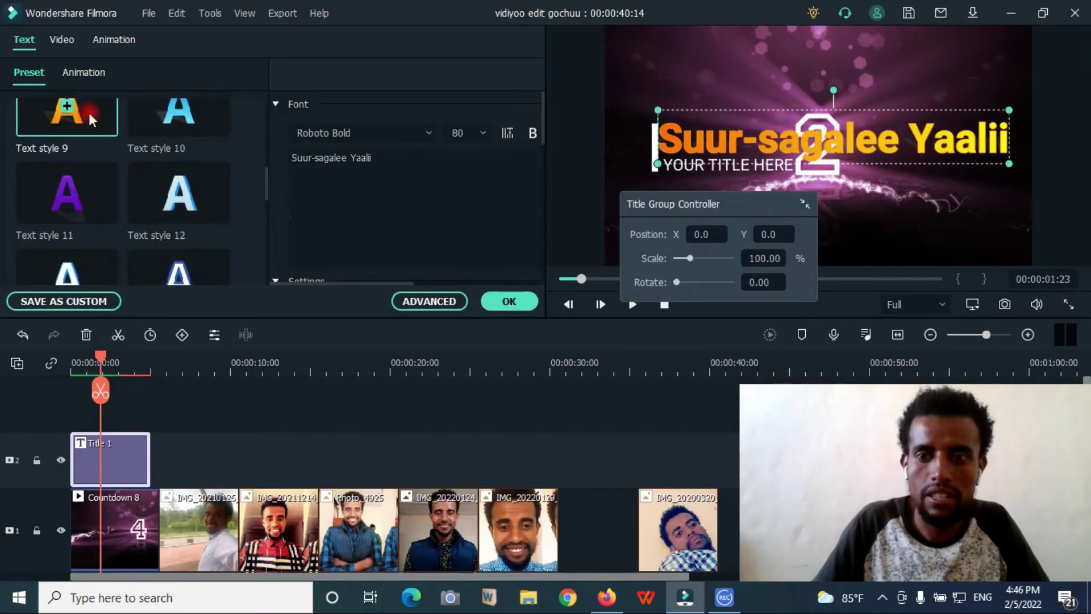
Try different text style presets on the headline and apply Text style 15.
scroll(193, 136, down, 3)
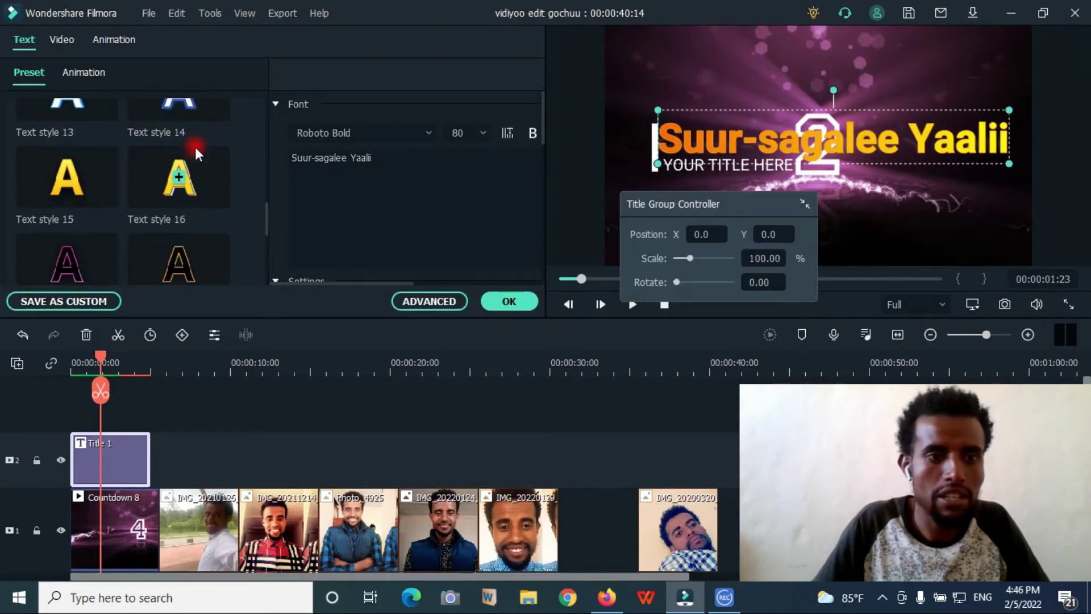
click(194, 191)
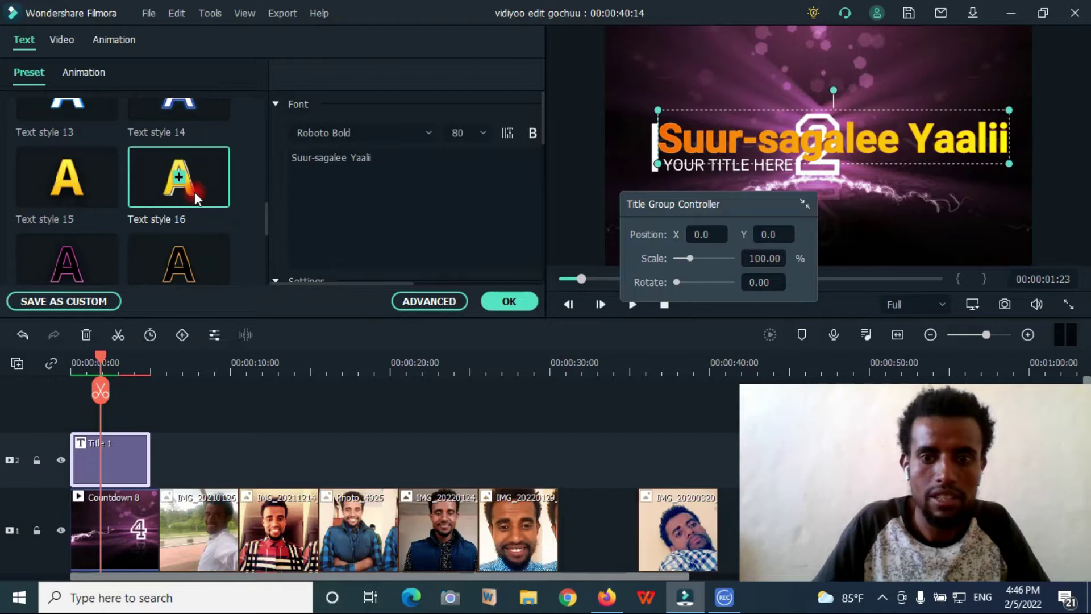
scroll(187, 267, down, 3)
click(191, 272)
scroll(192, 187, up, 3)
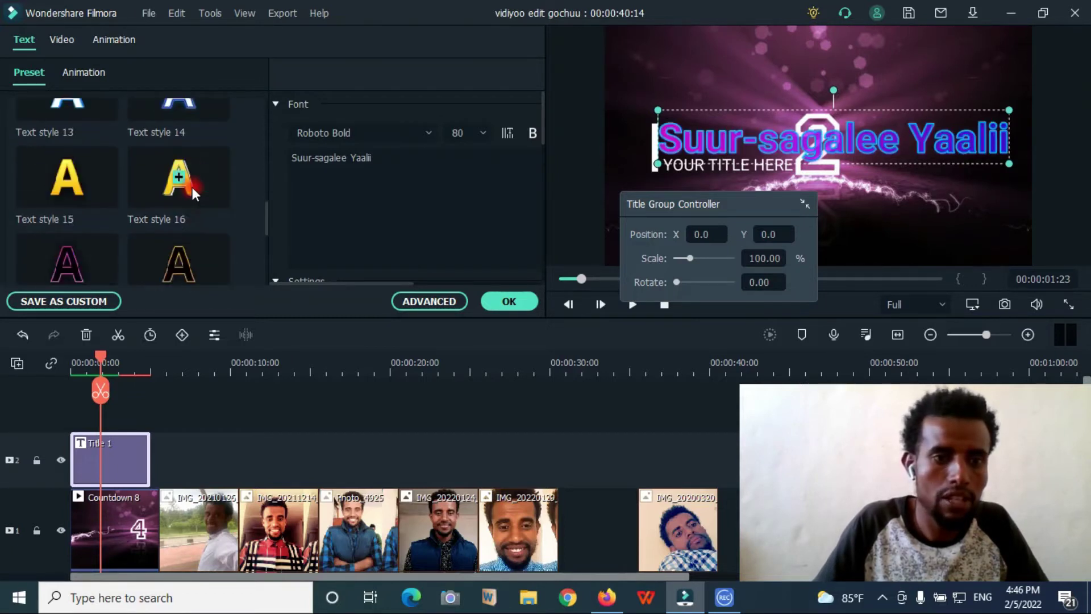
click(72, 192)
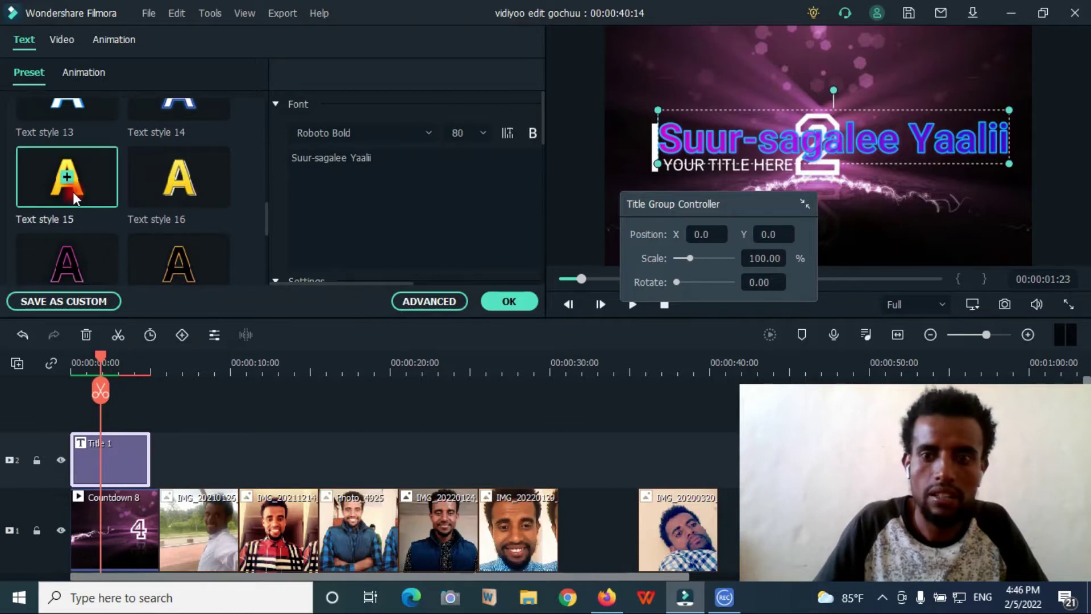
double_click(81, 186)
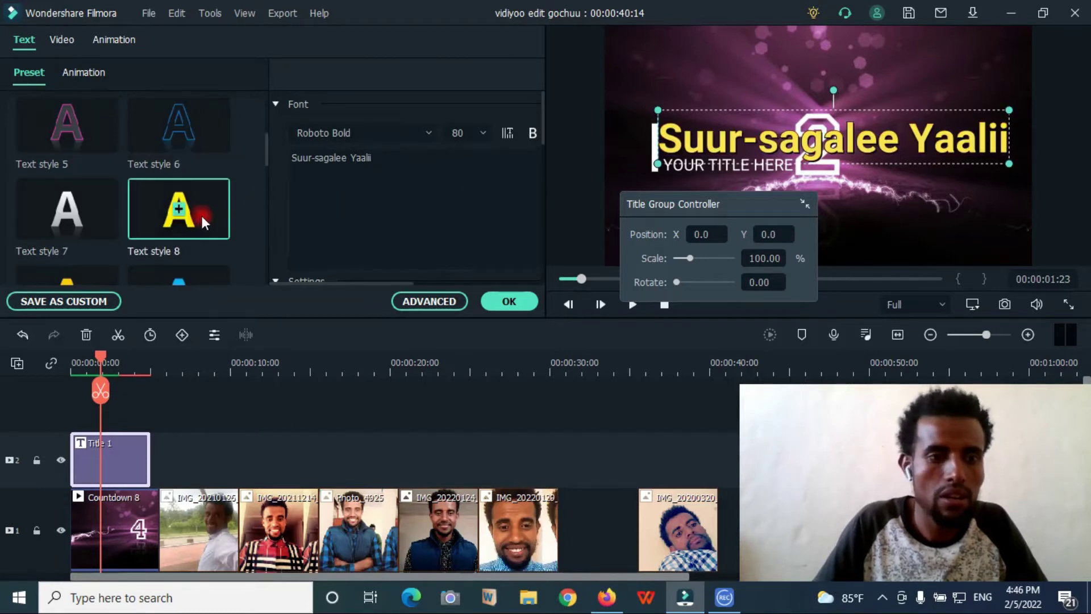
Replace the small line of text under the headline with "Lamishow Tube tiin".
click(693, 166)
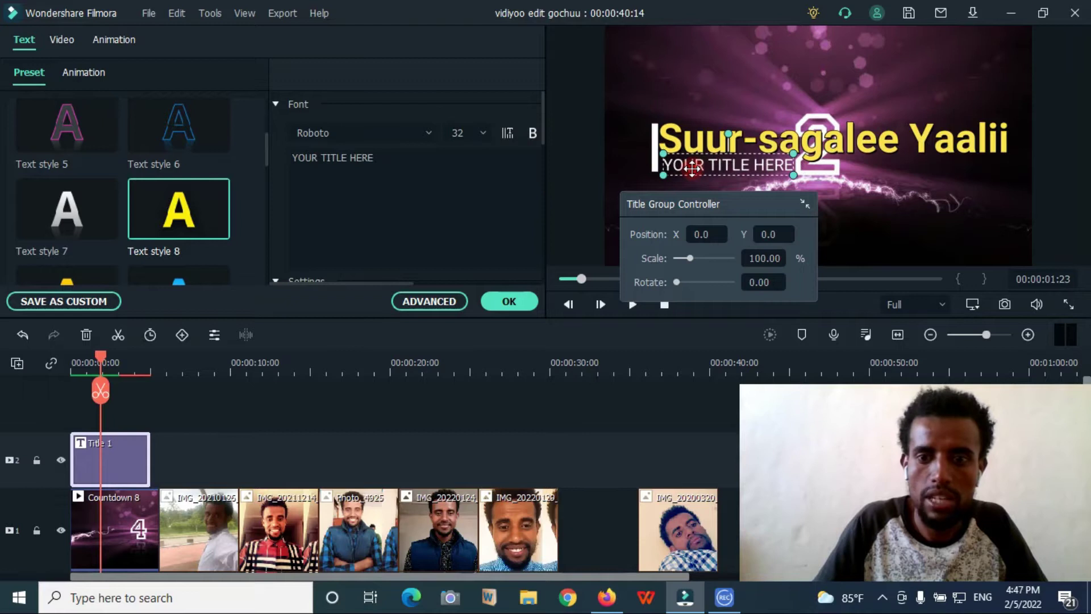
click(417, 166)
key(BackSpace)
key(BackSpace)
key(BackSpace)
key(BackSpace)
key(BackSpace)
key(BackSpace)
key(BackSpace)
key(BackSpace)
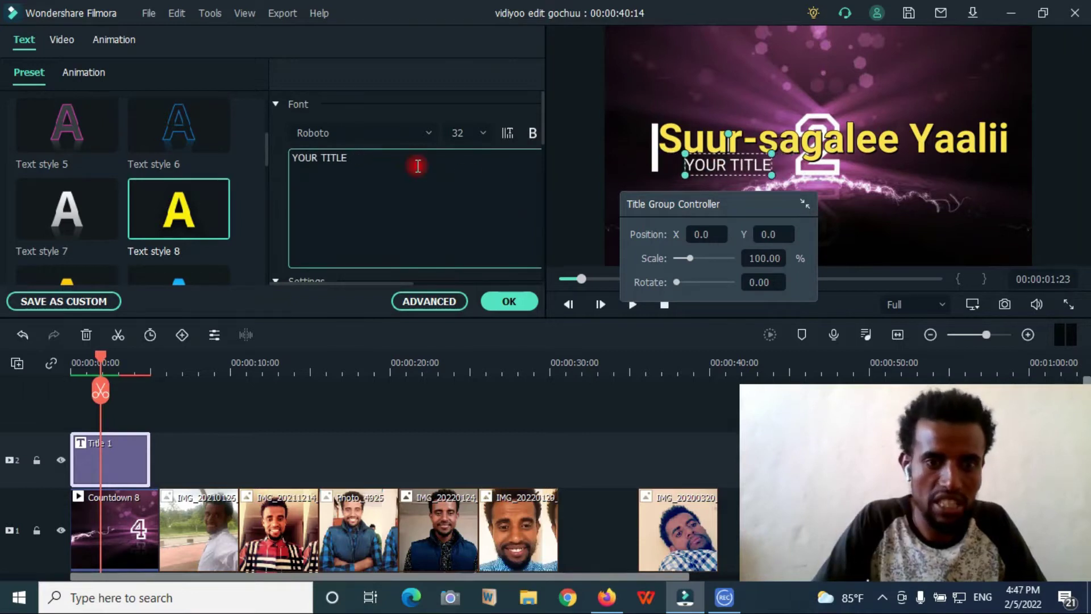
key(BackSpace)
key(BackSpace)
key(BackSpace)
key(BackSpace)
key(BackSpace)
key(BackSpace)
key(BackSpace)
text(Lamishow Tube tiin)
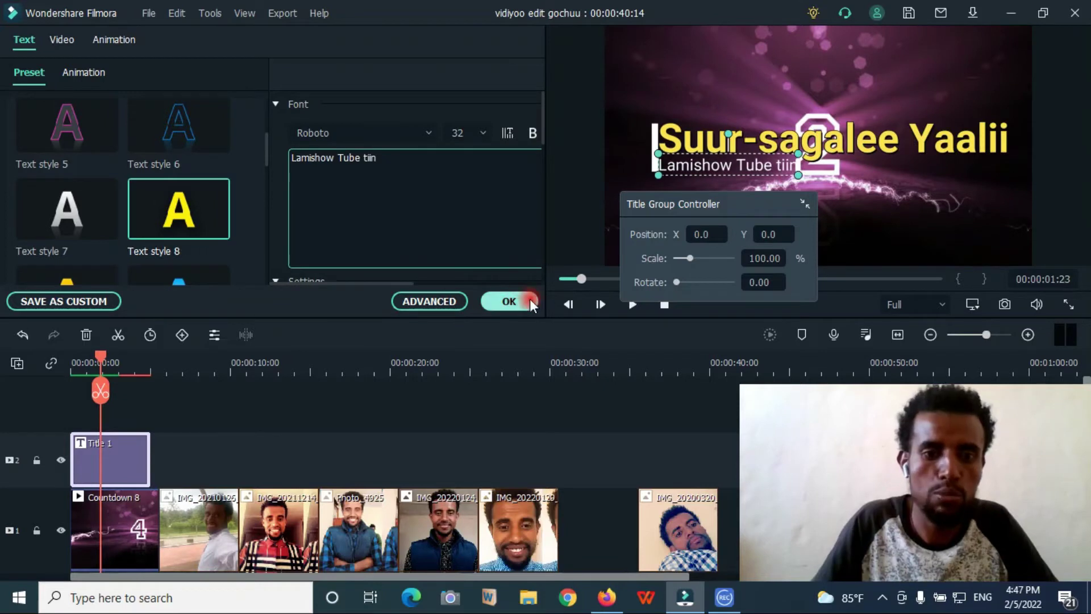
Try text styles on the small "Lamishow Tube tiin" line, apply Text style 17 and enlarge the line slightly.
scroll(179, 193, down, 6)
click(179, 145)
scroll(167, 235, up, 2)
click(68, 162)
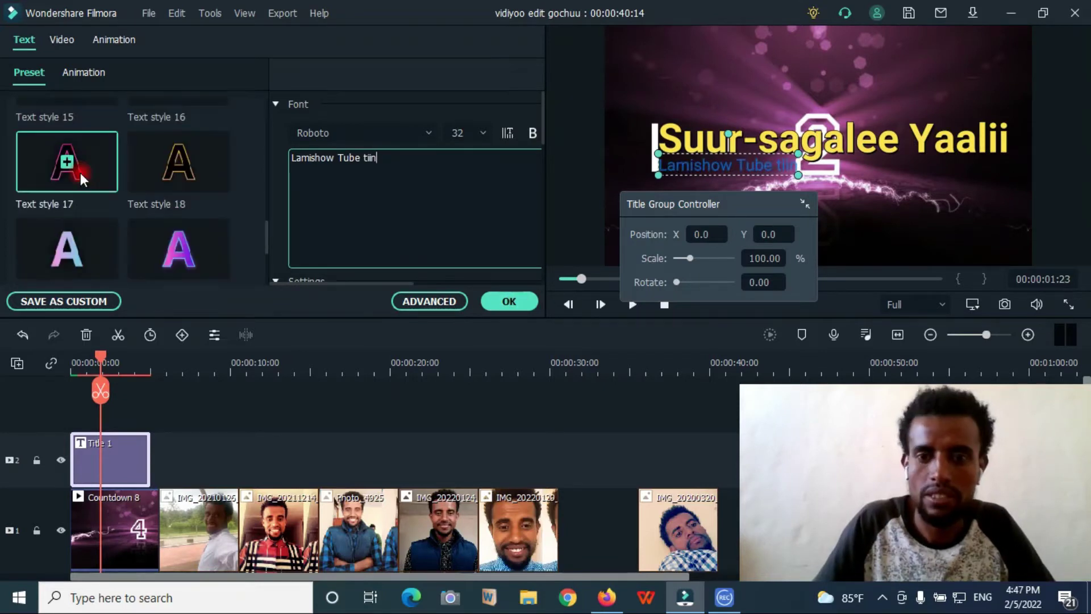
mouse_move(802, 179)
mouse_down()
mouse_move(877, 183)
mouse_move(807, 183)
mouse_up()
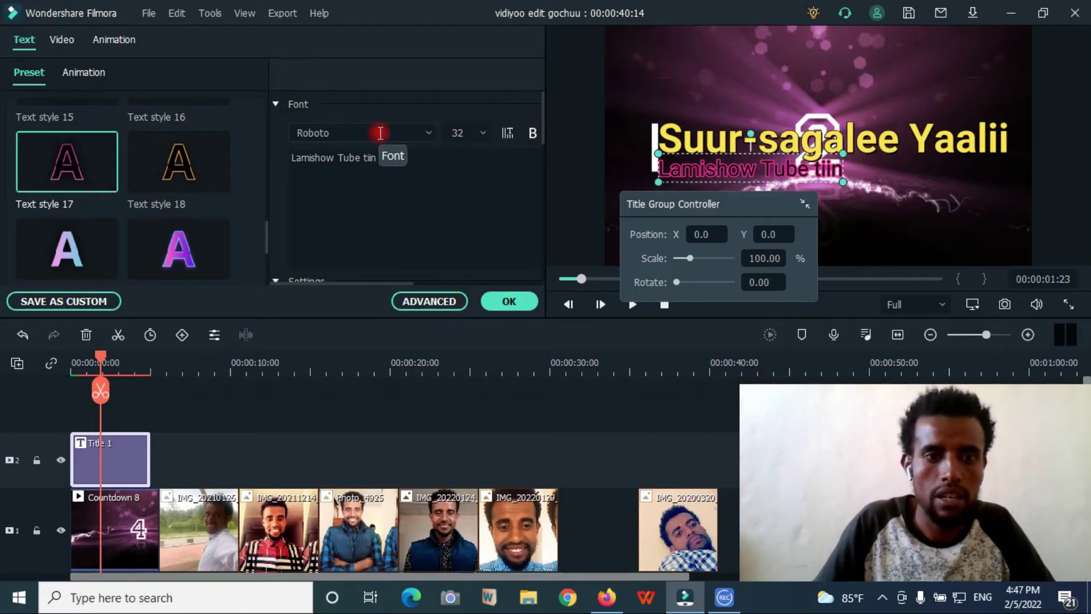
Try different fonts on the "Suur-sagalee Yaalii" headline and set it to Script MT Bold.
click(687, 134)
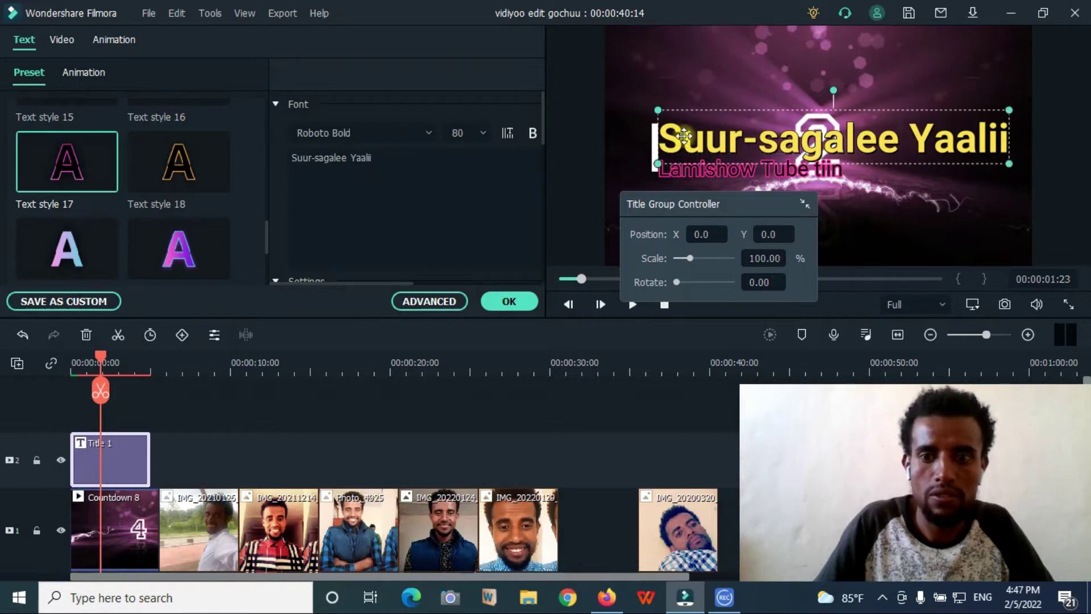
click(431, 131)
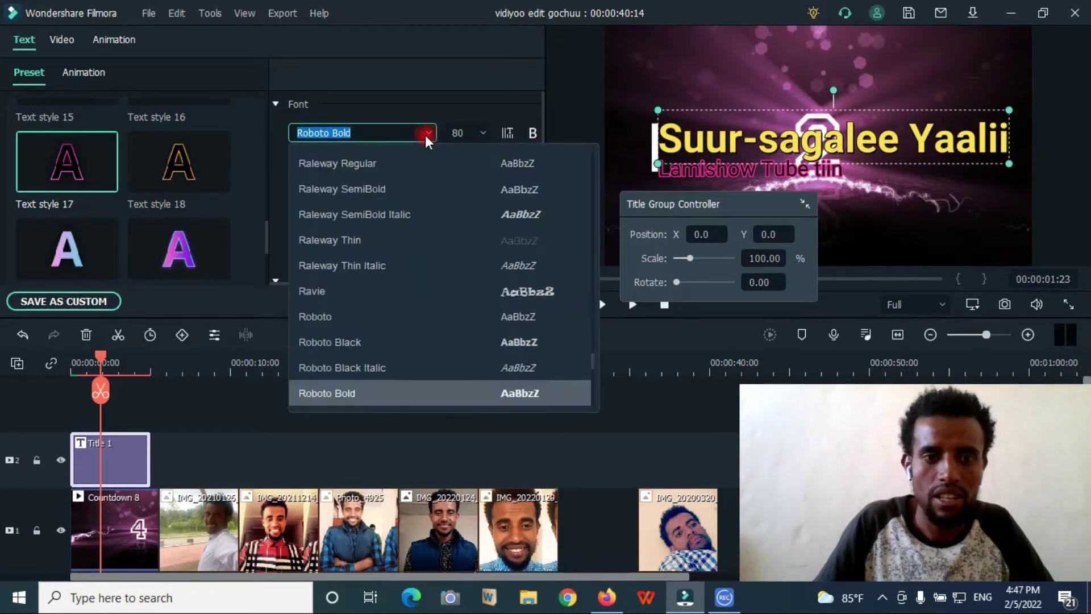
click(381, 160)
click(413, 134)
key(Down)
key(Down)
key(Down)
key(Down)
key(Down)
key(Down)
key(Down)
key(Down)
key(Down)
key(Down)
key(Down)
key(Down)
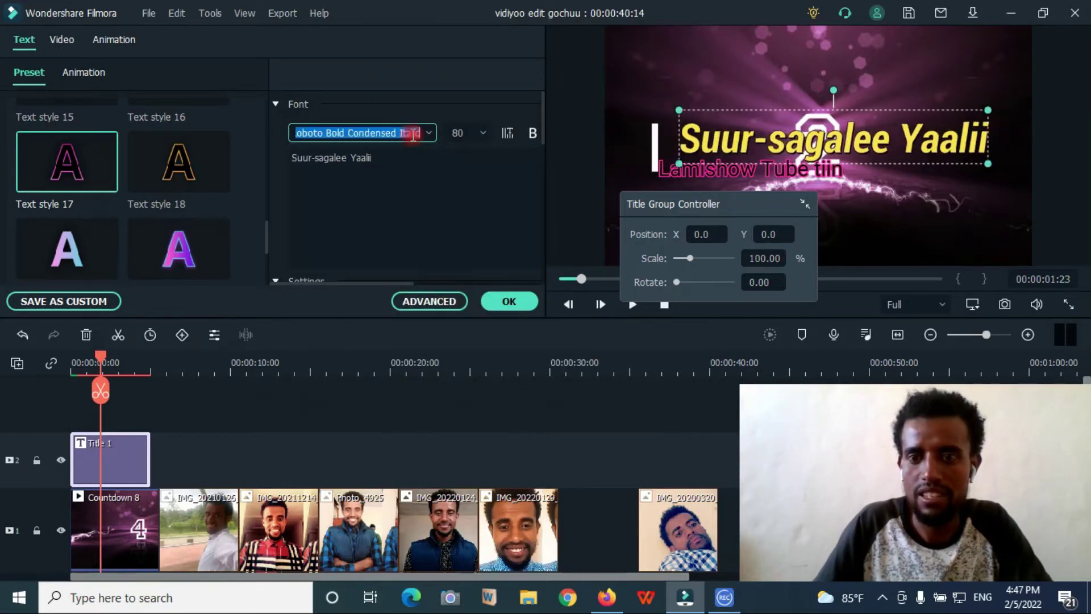
key(Down)
key(Down)
key(Down)
key(Down)
key(Down)
key(Down)
key(Down)
key(Down)
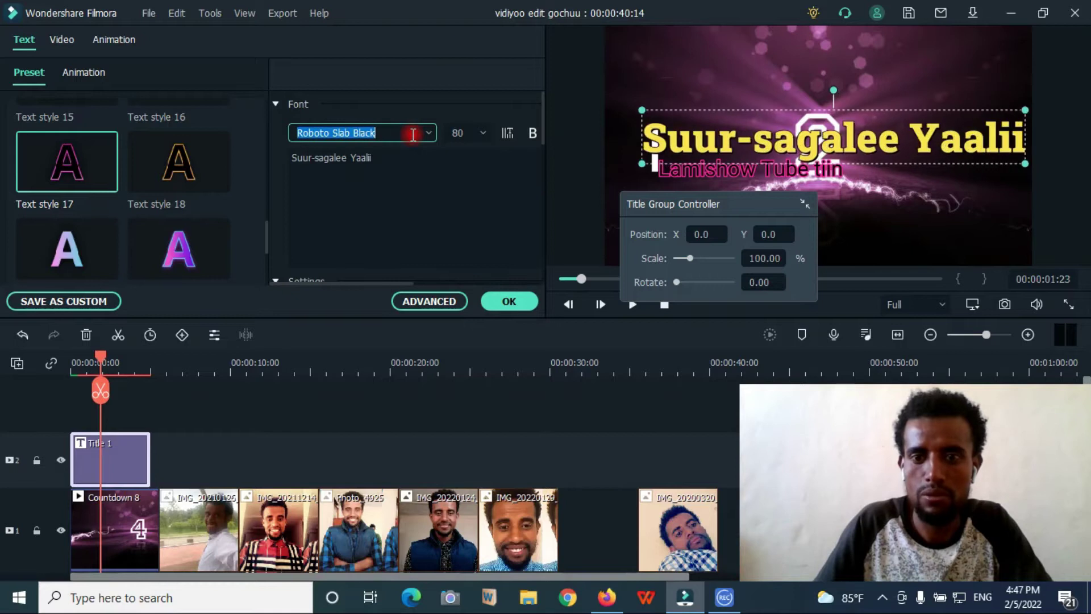
key(Down)
key(Down)
key(Down)
key(Down)
key(Down)
key(Down)
key(Down)
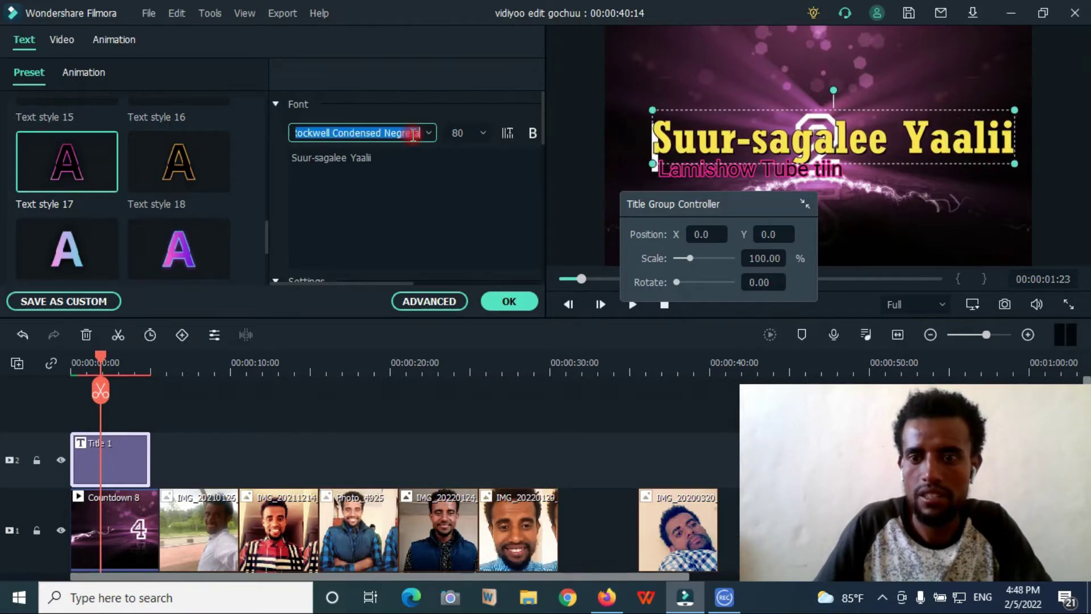
key(Down)
key(Down)
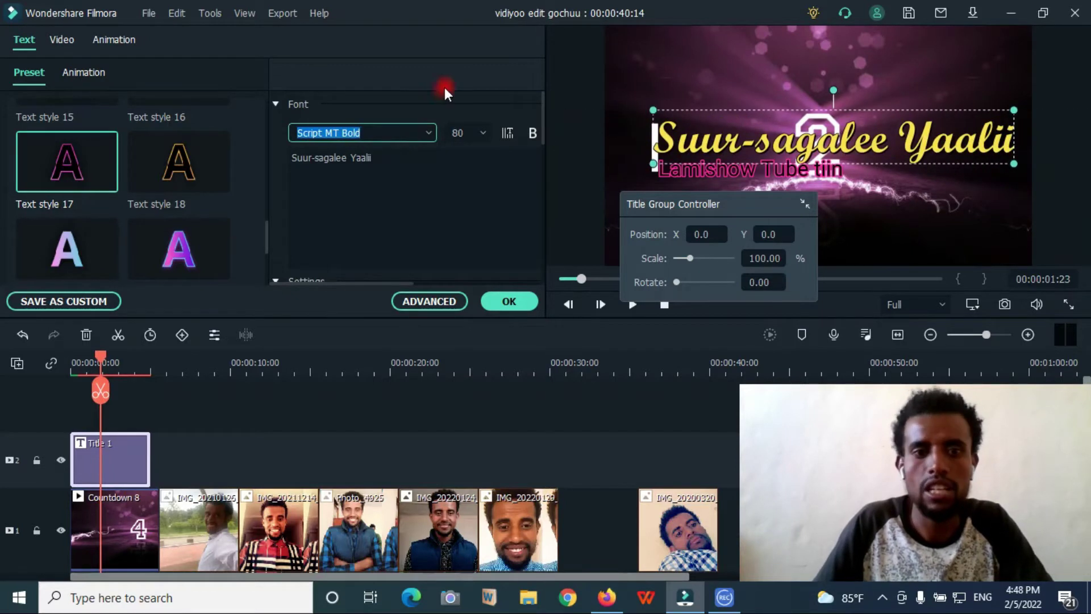
Try different fonts on the small line under the headline and set it to Roboto Condensed Bold Italic.
click(726, 177)
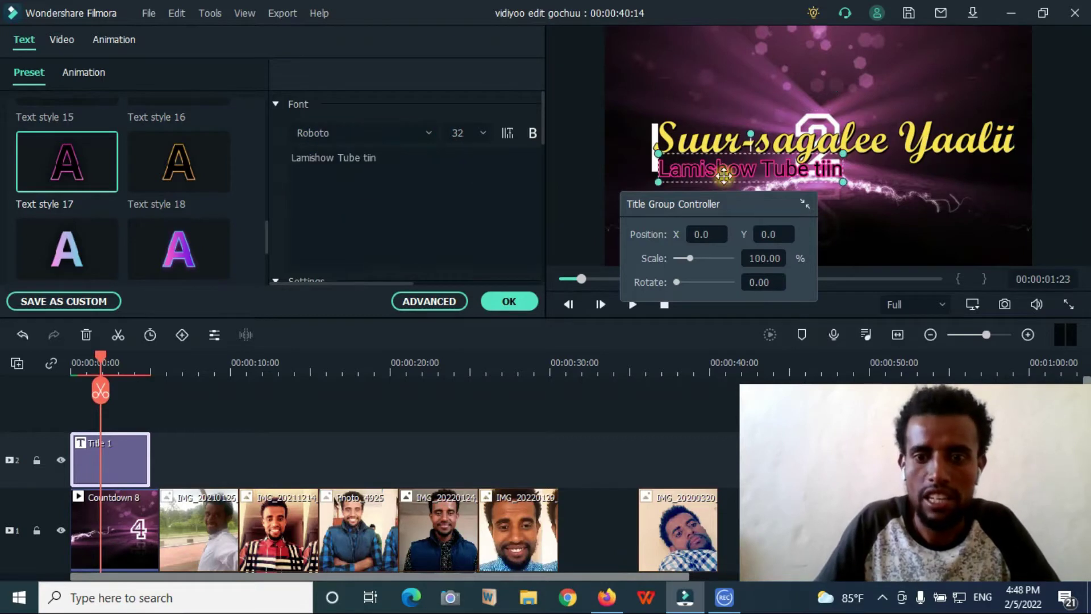
click(429, 132)
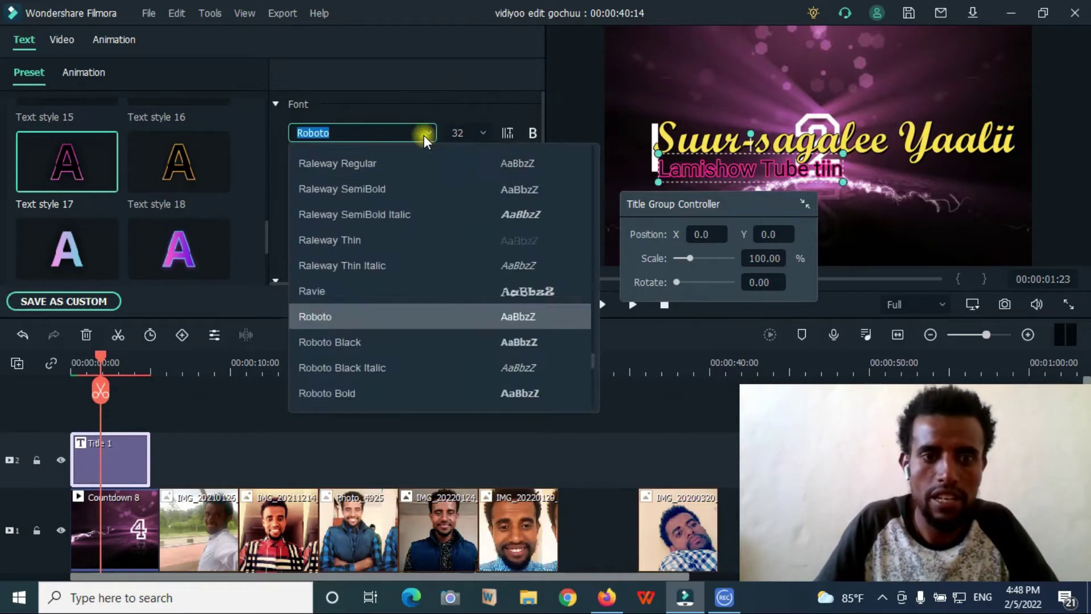
key(Down)
key(Down)
key(Down)
key(Down)
key(Down)
key(Down)
key(Down)
key(Down)
key(Down)
key(Down)
key(Down)
key(Down)
key(Down)
key(Down)
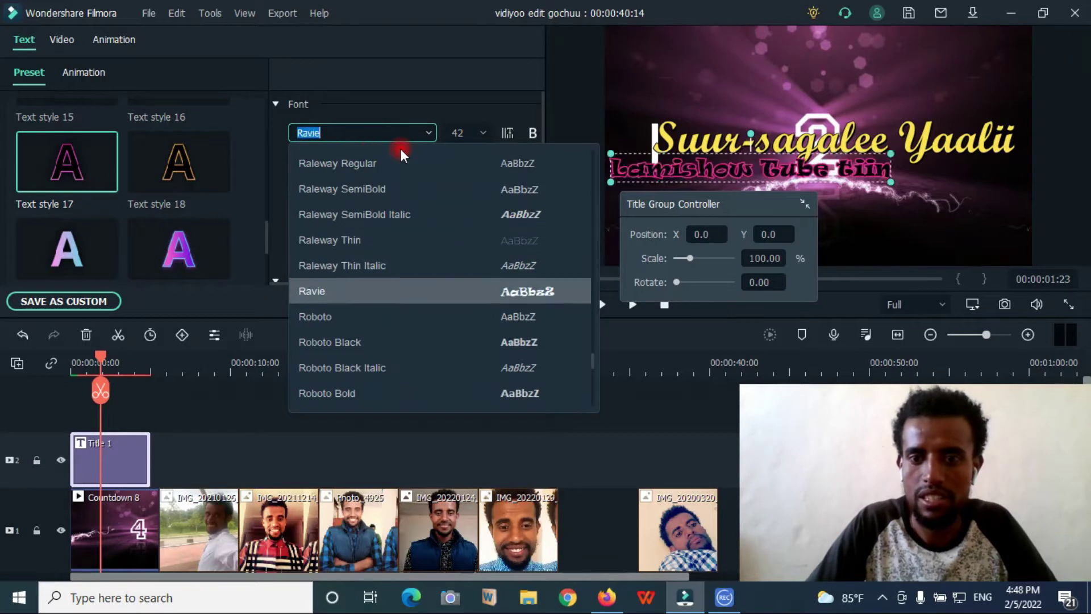
key(Down)
click(424, 134)
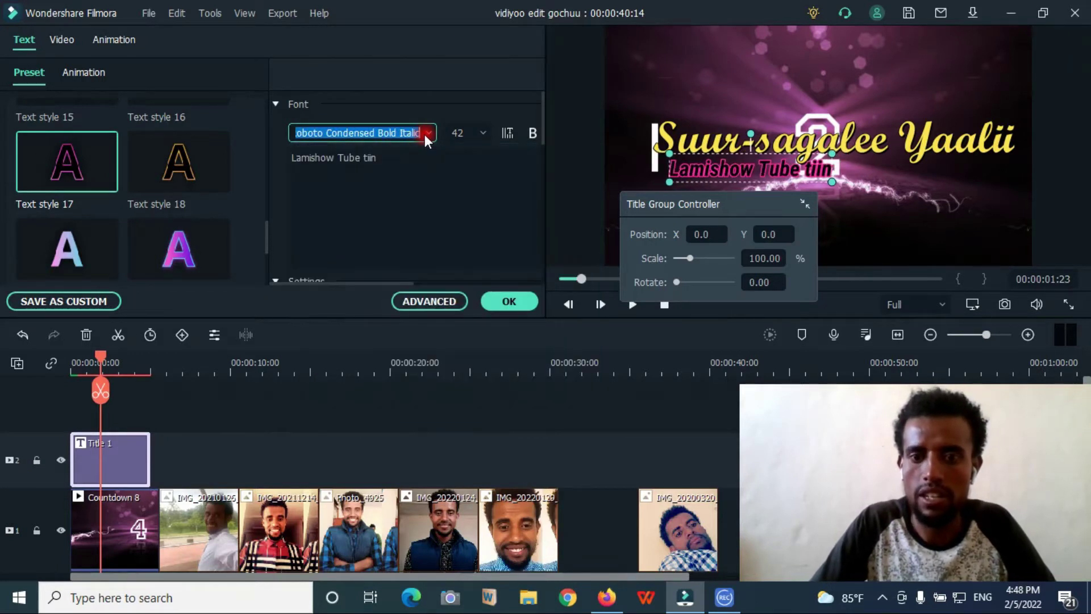
Try font sizes 32 and 80 on the small line and set its size to 48.
click(484, 130)
drag(484, 162, 488, 190)
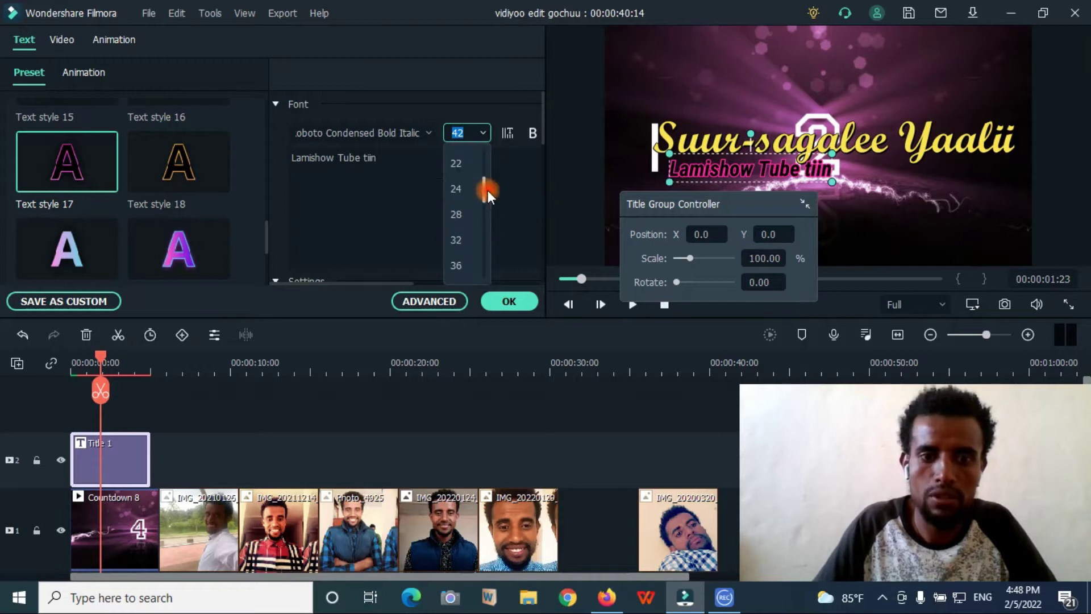
click(460, 240)
click(484, 133)
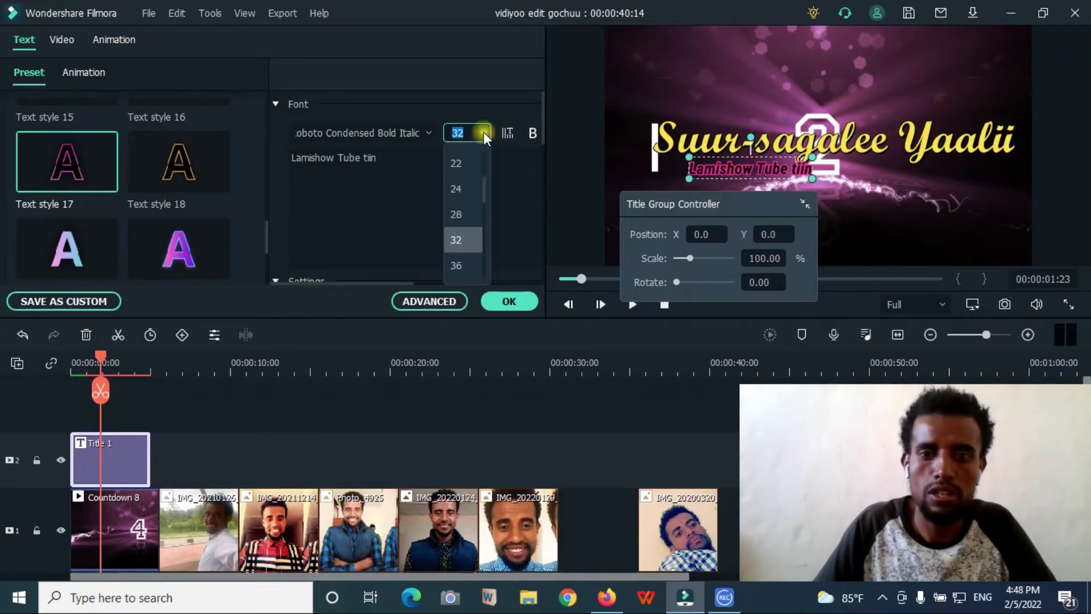
scroll(469, 263, down, 3)
click(462, 263)
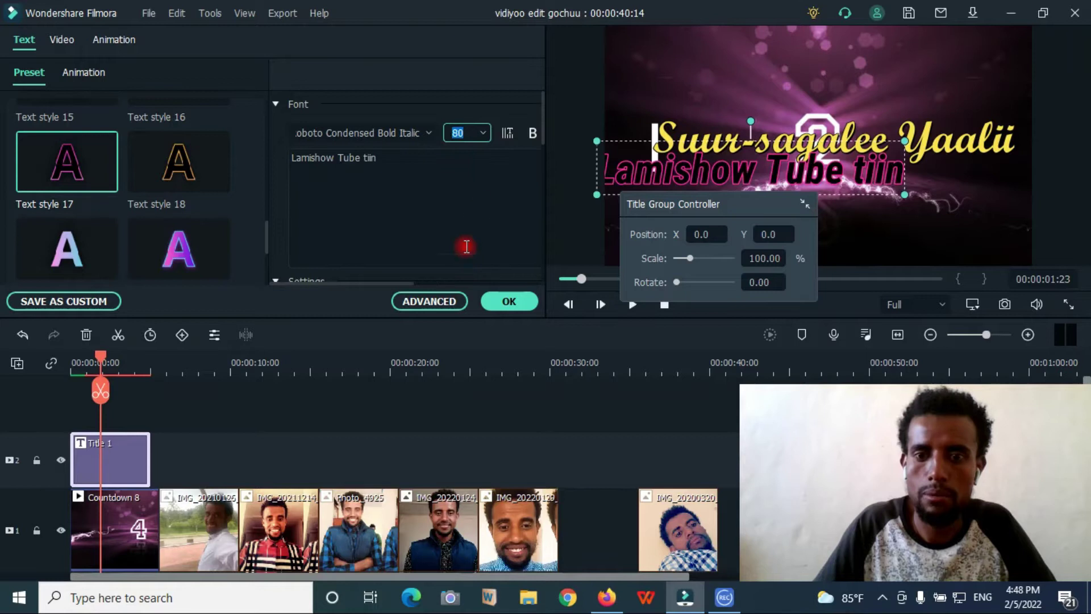
click(483, 131)
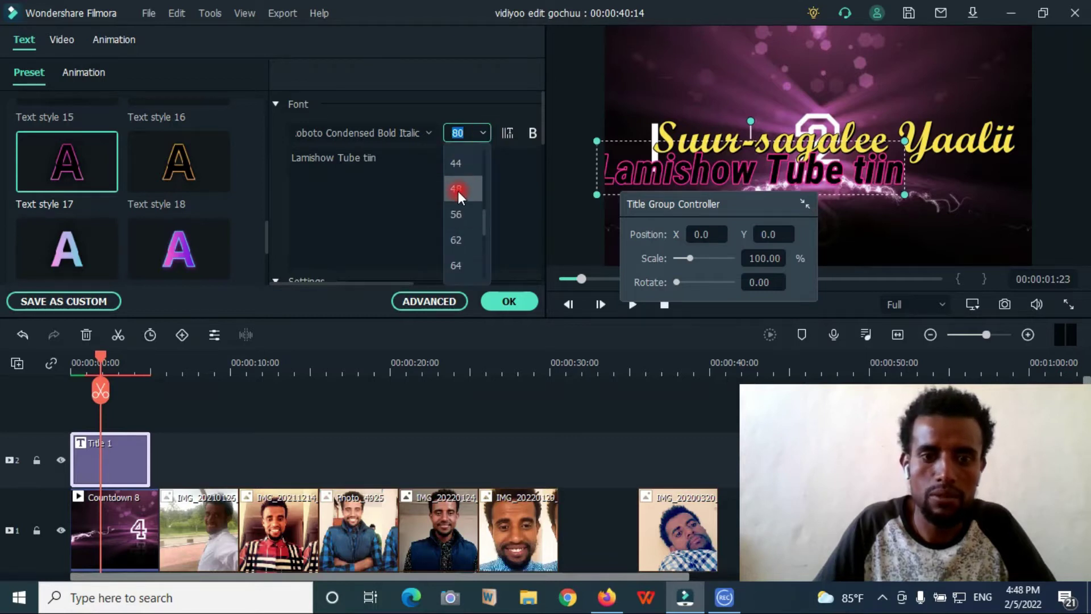
click(457, 191)
Try bold on the headline and open its text color choices without picking a new color.
click(534, 134)
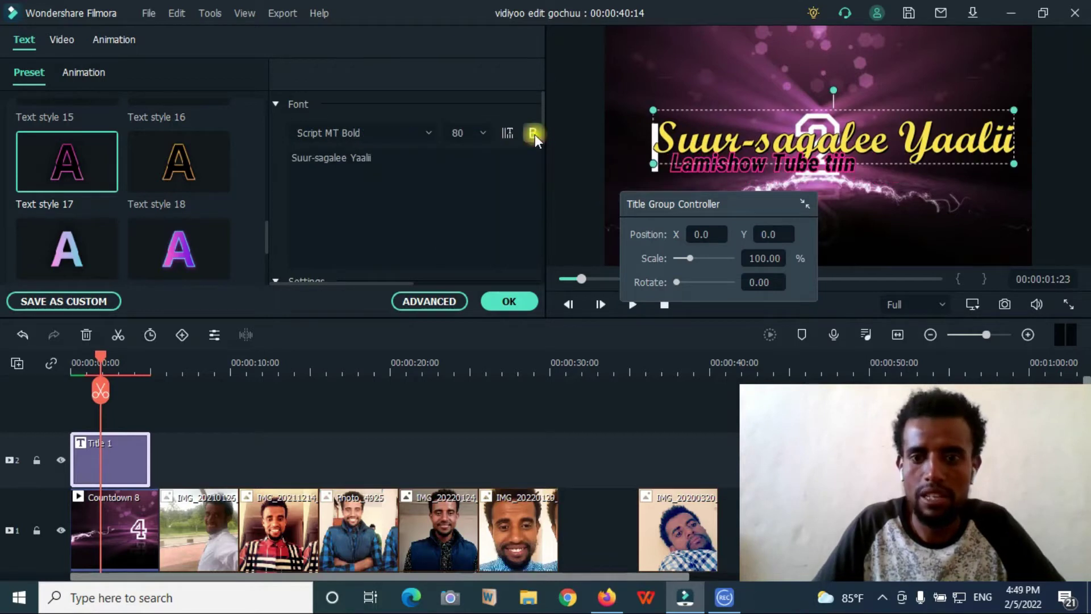
click(535, 134)
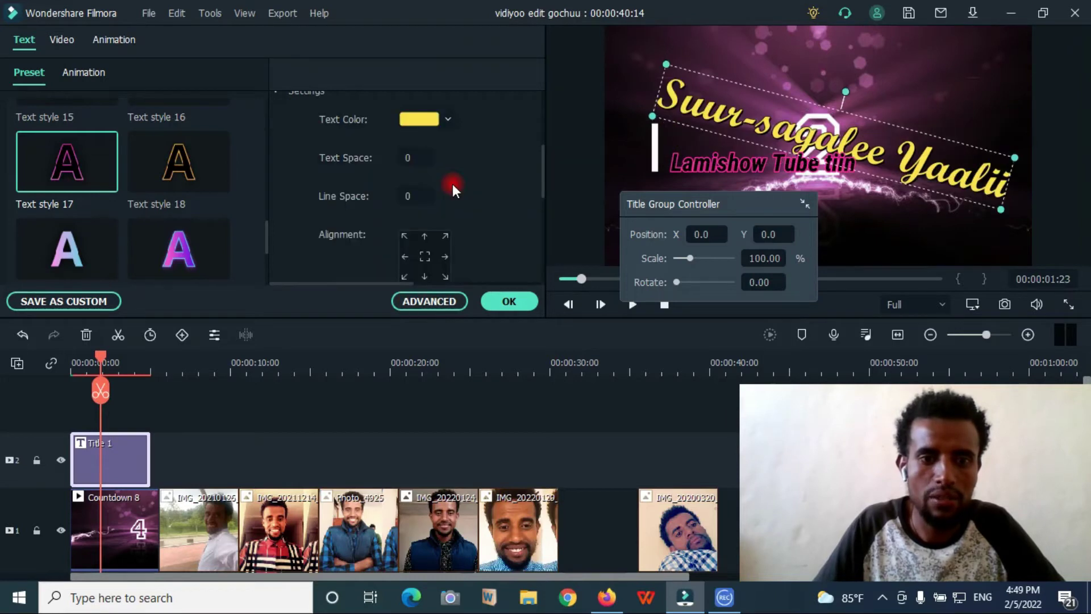
click(449, 120)
click(448, 119)
Set the headline's text space to 2.
click(407, 157)
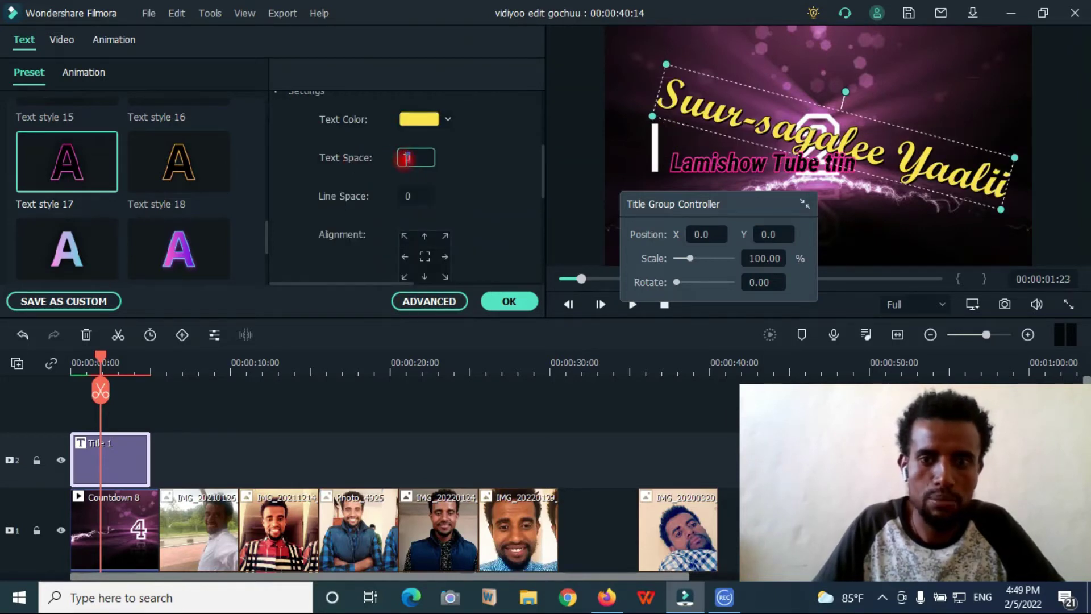
text(2)
key(Return)
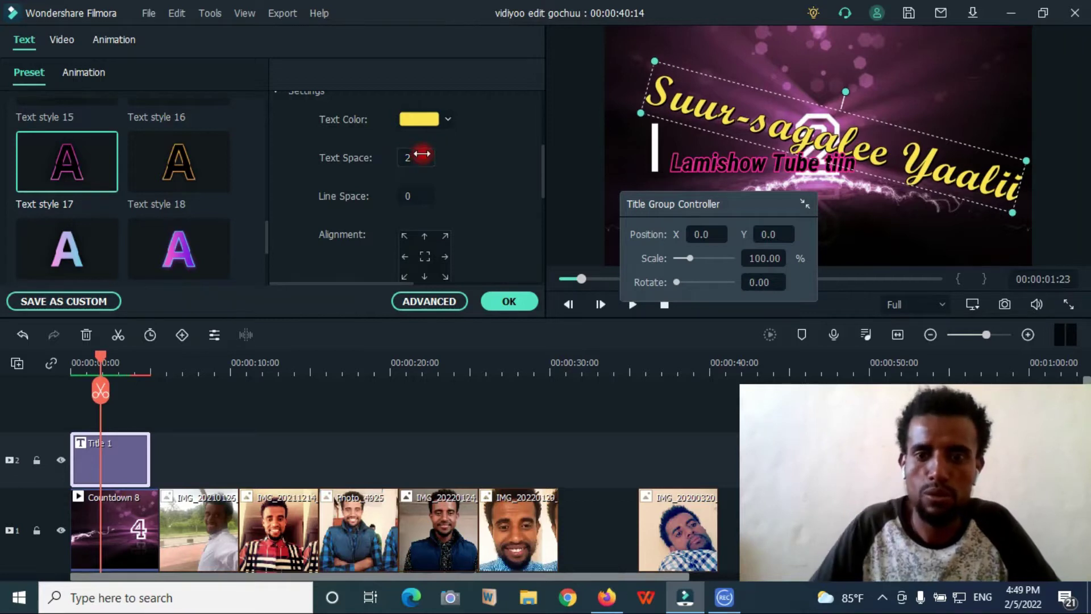
click(422, 153)
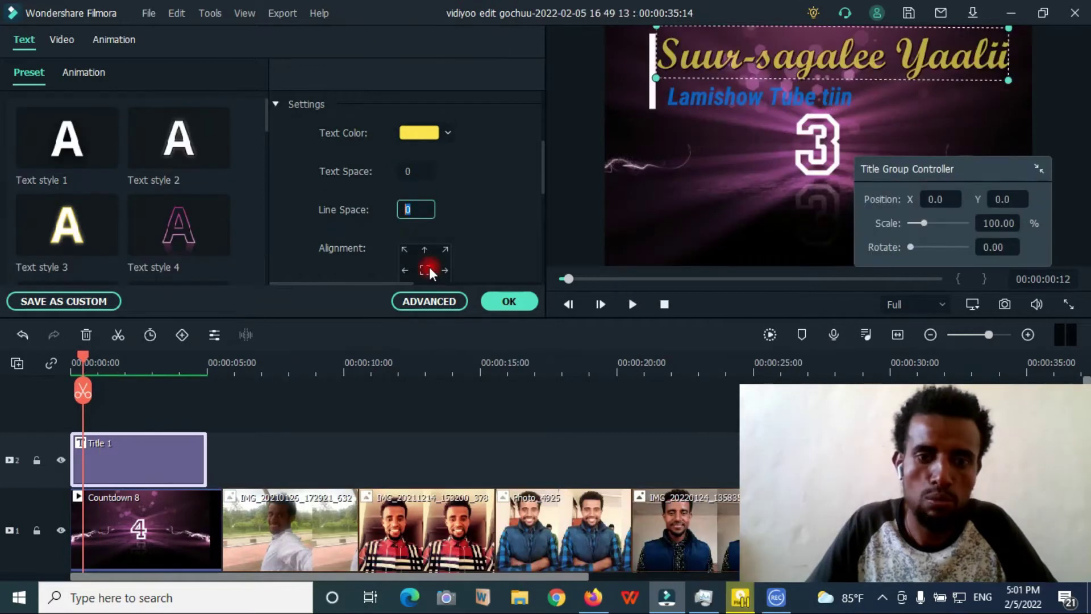
Try the alignment positions for the headline and align it to the top center of the frame.
click(446, 270)
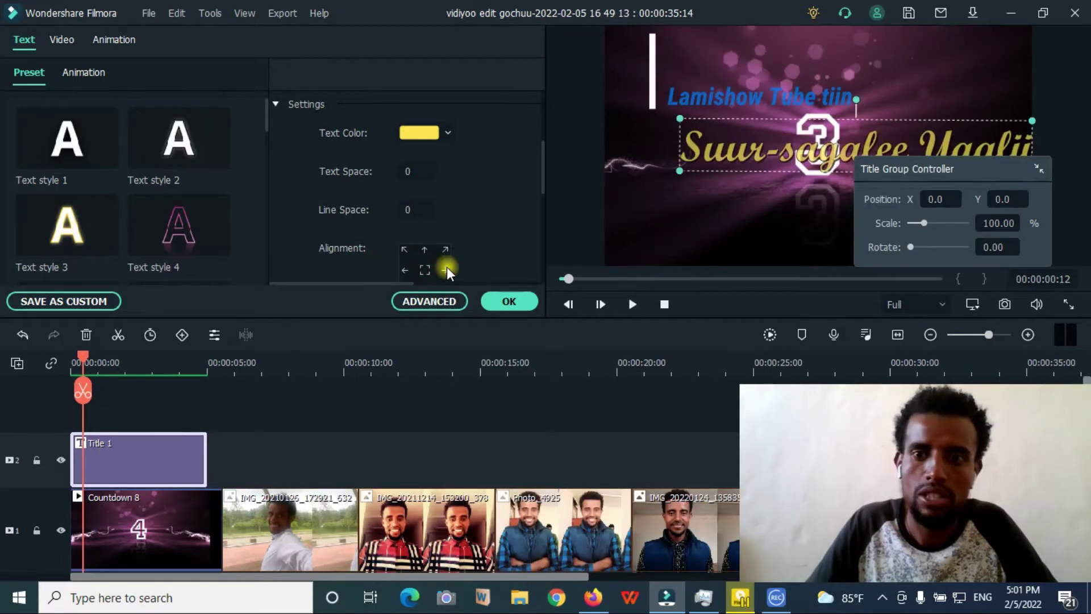
click(446, 249)
click(405, 250)
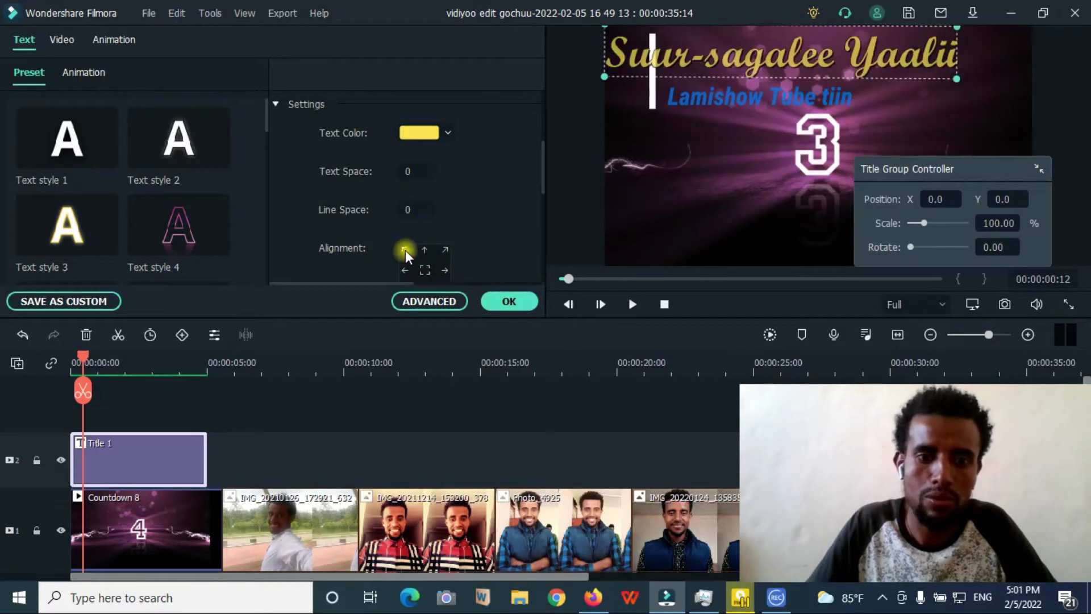
click(403, 271)
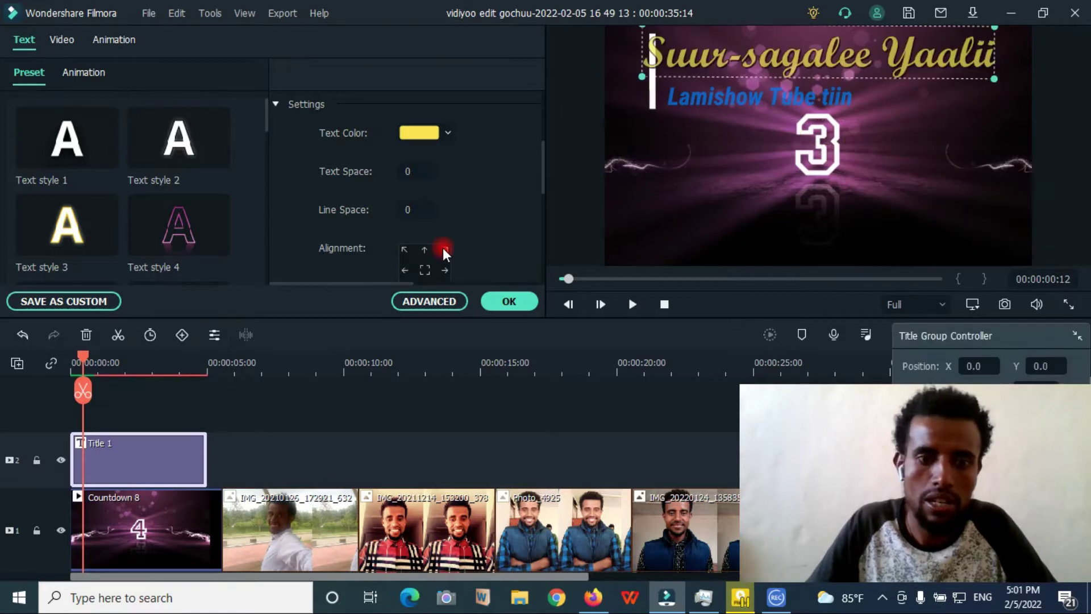
click(443, 249)
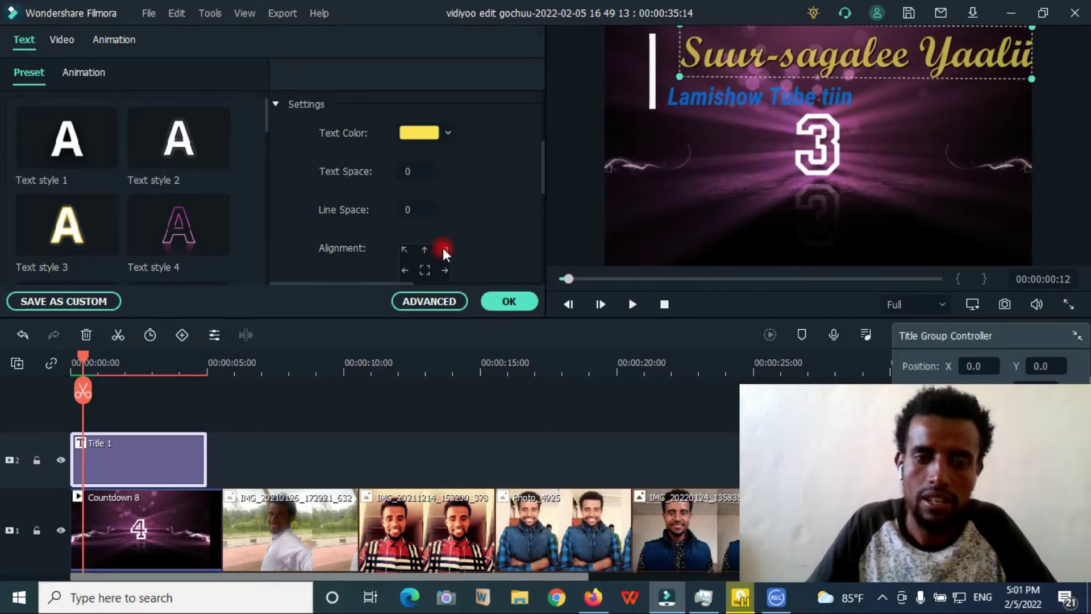
click(403, 250)
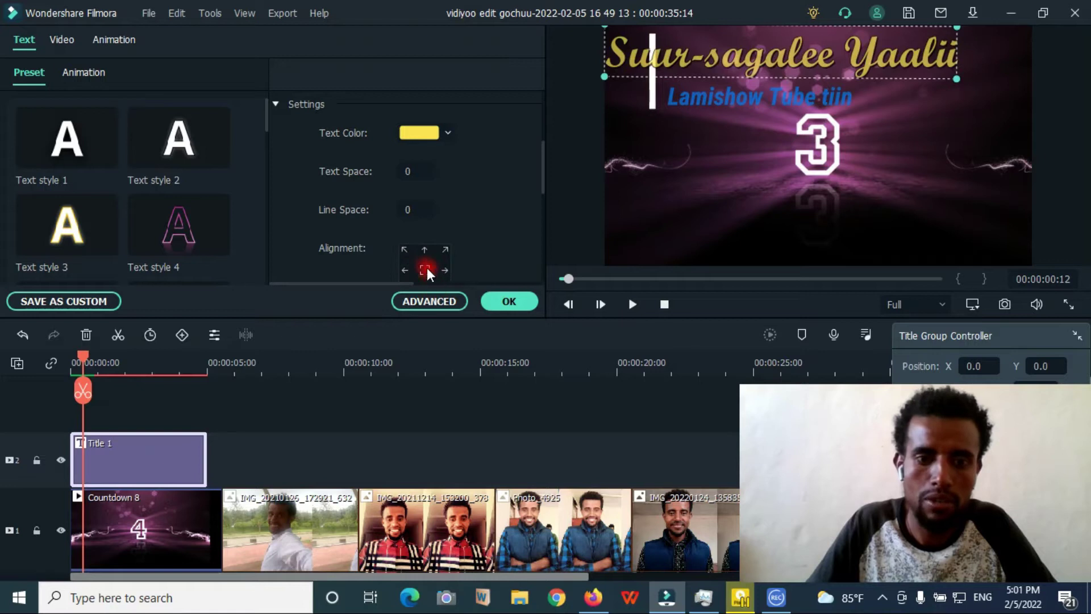
click(425, 250)
Try rotating the small "Lamishow Tube tiin" line.
scroll(386, 219, down, 3)
drag(462, 191, 462, 151)
click(697, 101)
drag(464, 190, 429, 172)
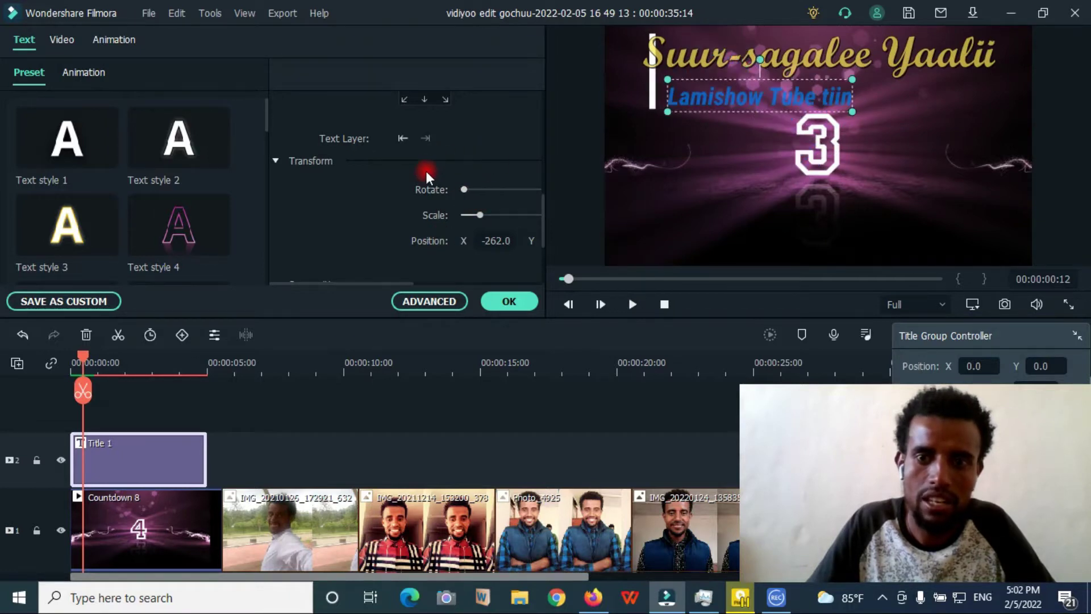
click(756, 59)
drag(756, 57, 770, 85)
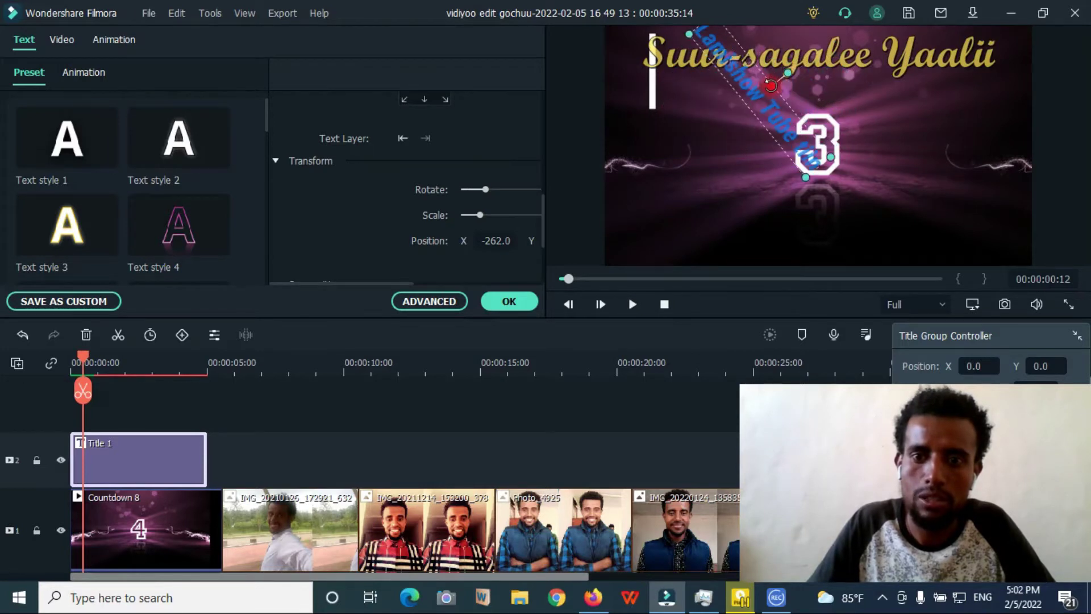
Try larger scales on the small line, and resize and reposition it beneath the headline at X -206.4.
click(128, 371)
click(520, 215)
click(505, 215)
click(515, 215)
click(486, 215)
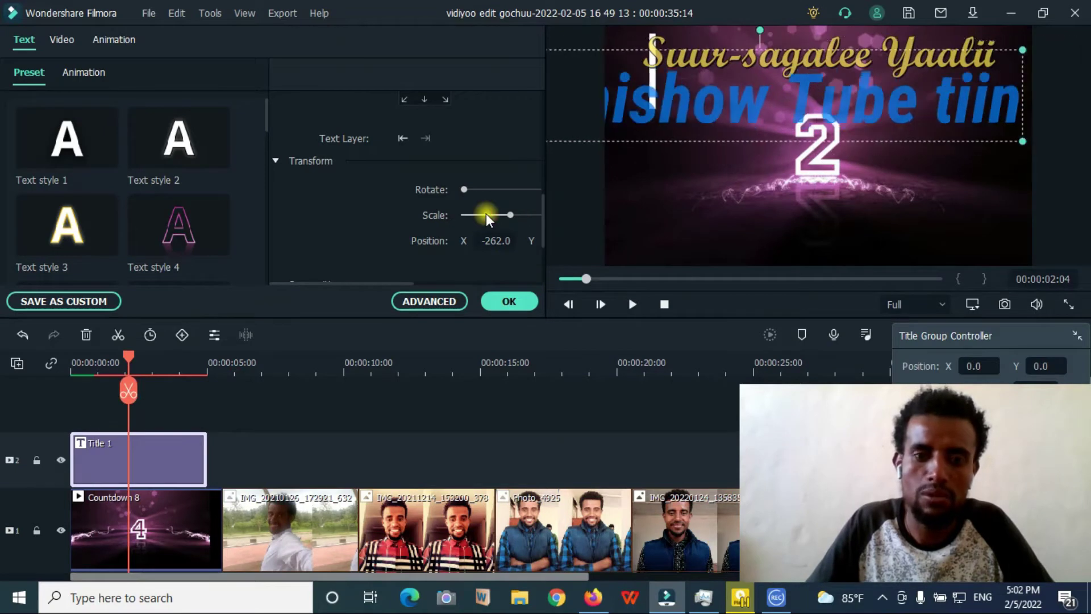
click(486, 216)
drag(663, 77, 789, 94)
drag(895, 125, 875, 109)
Try the Darken, Lighten and Color Dodge blending modes on the small line and return it to Normal.
scroll(505, 223, down, 3)
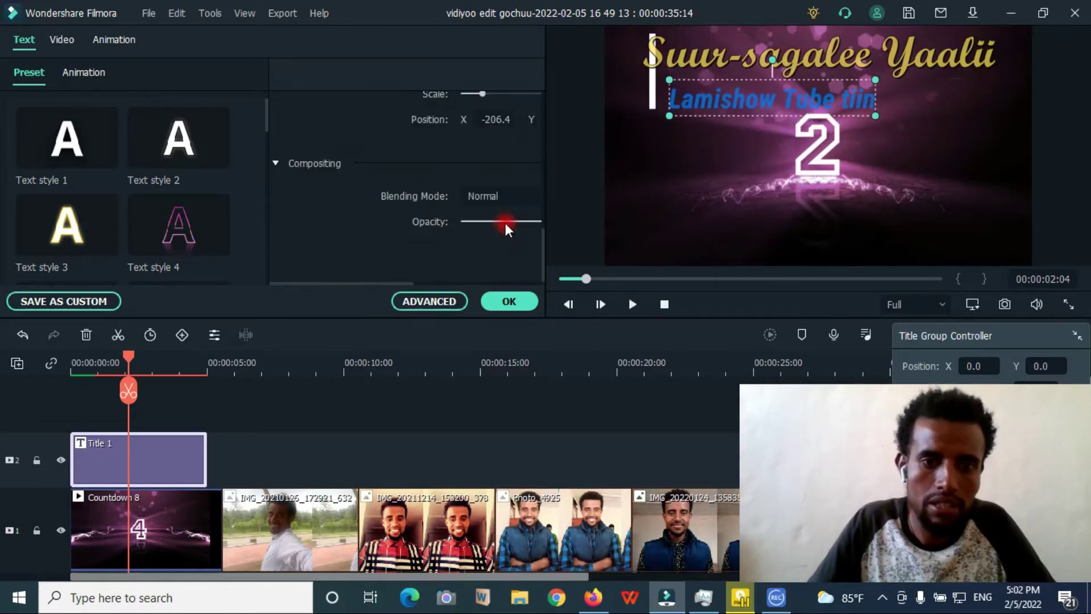
click(492, 195)
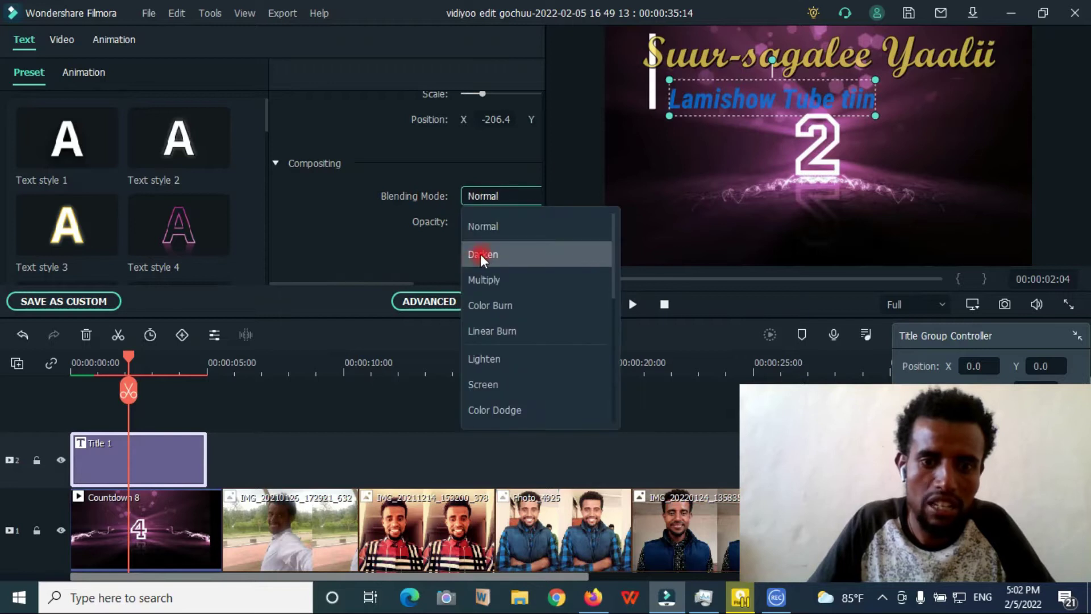
click(482, 254)
click(501, 199)
click(482, 361)
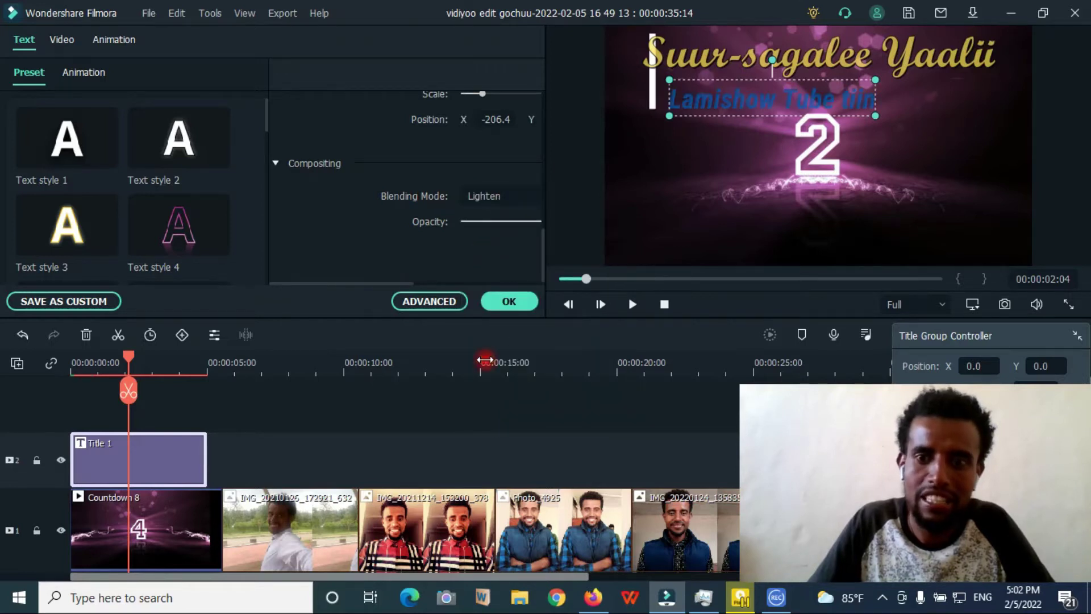
click(493, 196)
click(492, 416)
click(482, 196)
click(480, 200)
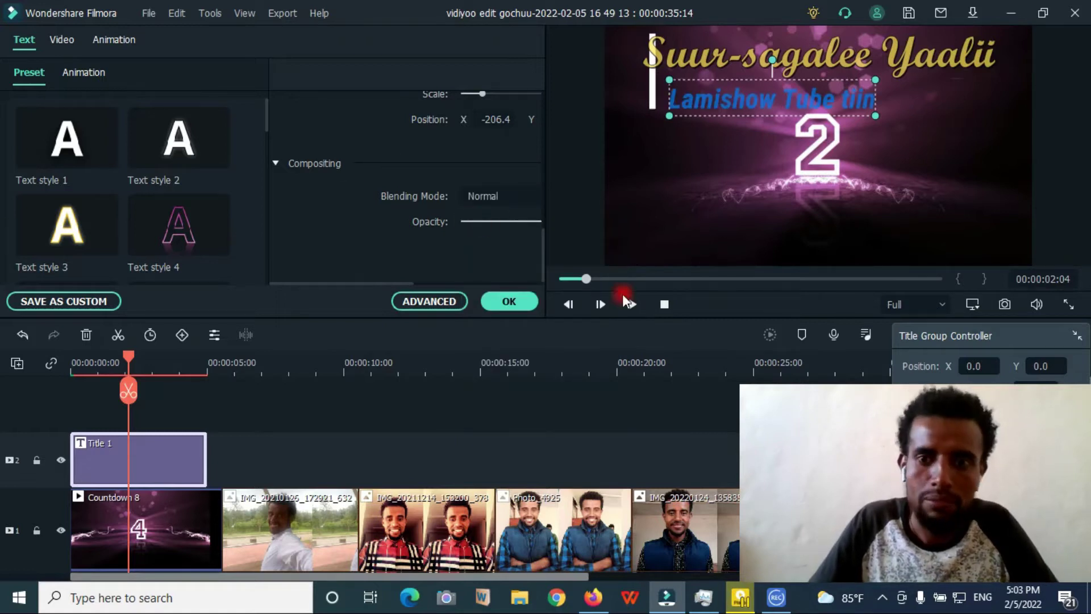
Confirm the title edits and reopen the small line in the Advanced Text Edit window.
click(533, 293)
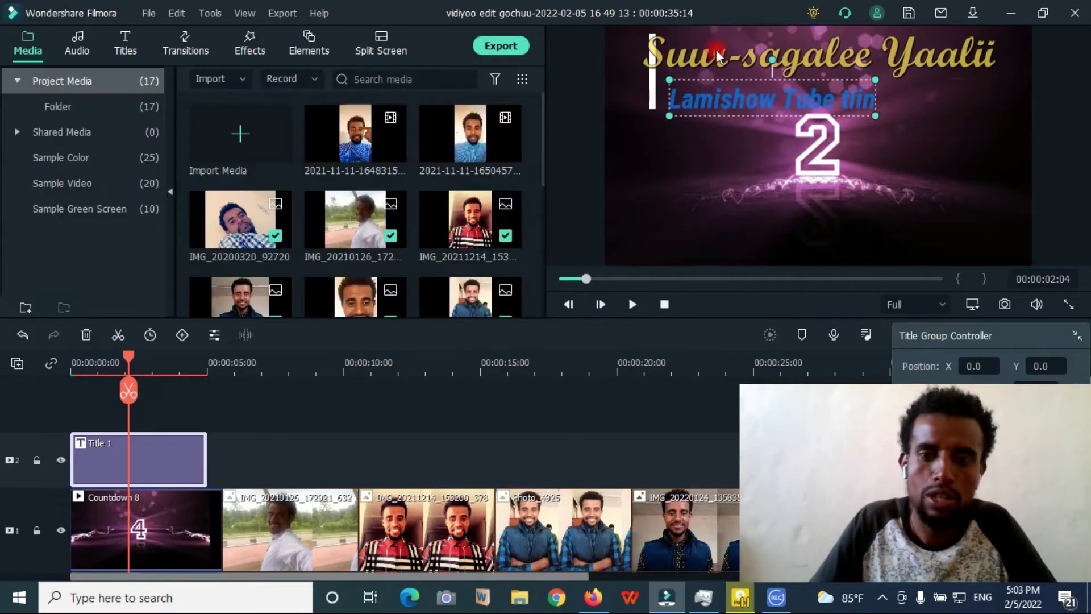
double_click(722, 100)
click(443, 302)
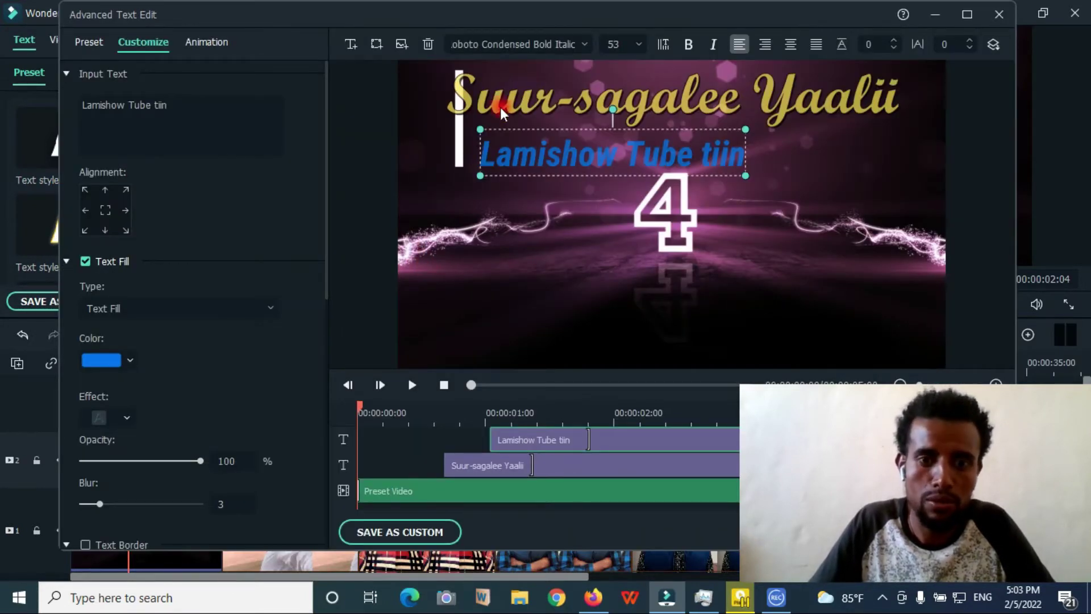
Move the "Suur-sagalee Yaalii" headline slightly right so it begins beside the white vertical bar.
click(498, 110)
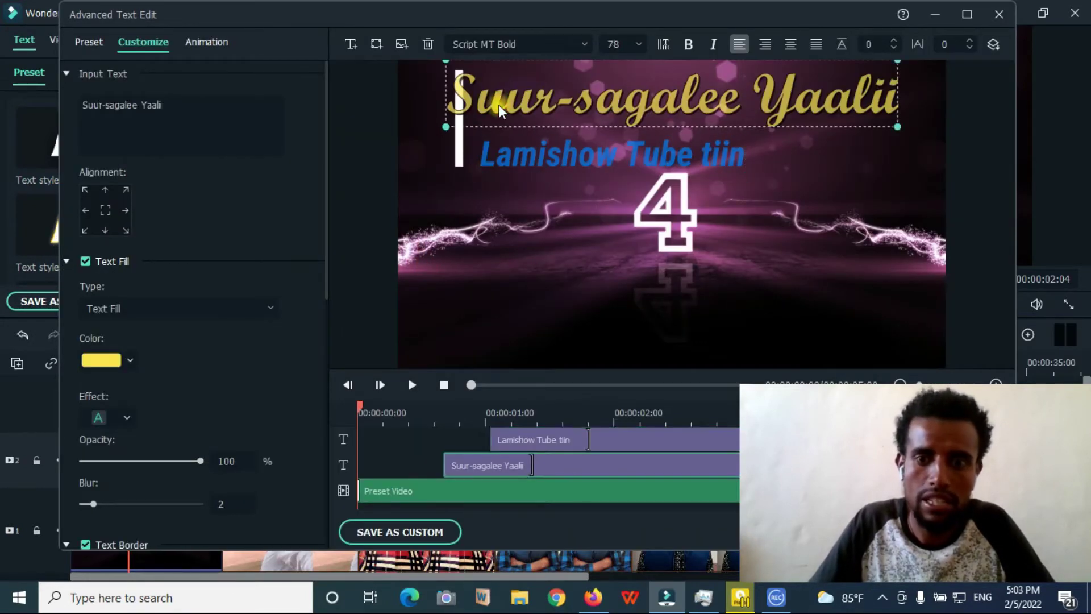
drag(499, 109, 512, 109)
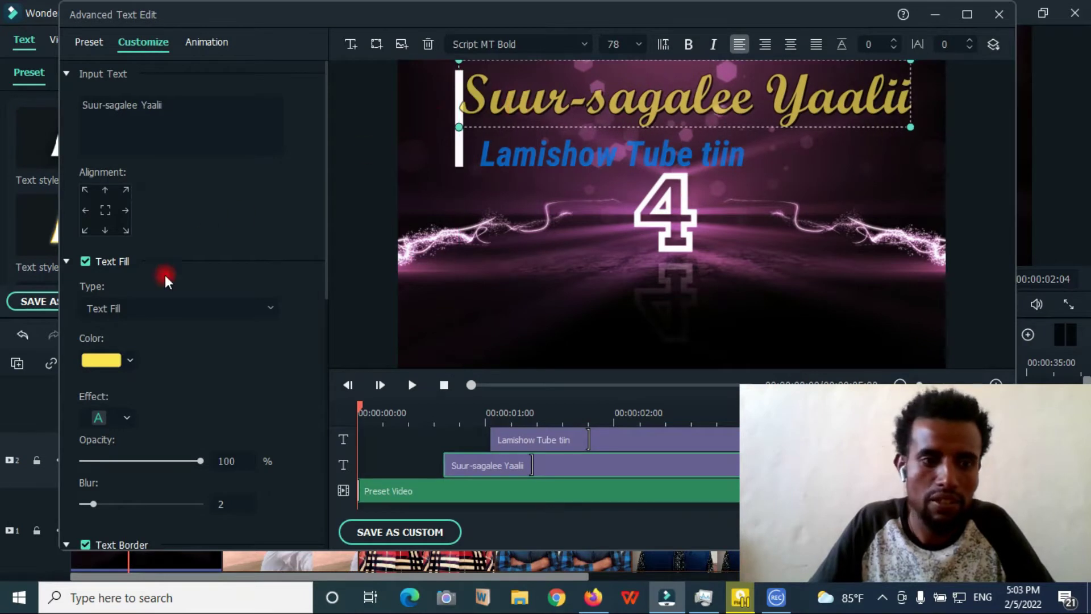
Try the Gradient Fill and Image fill types on the headline and return it to Text Fill.
click(129, 359)
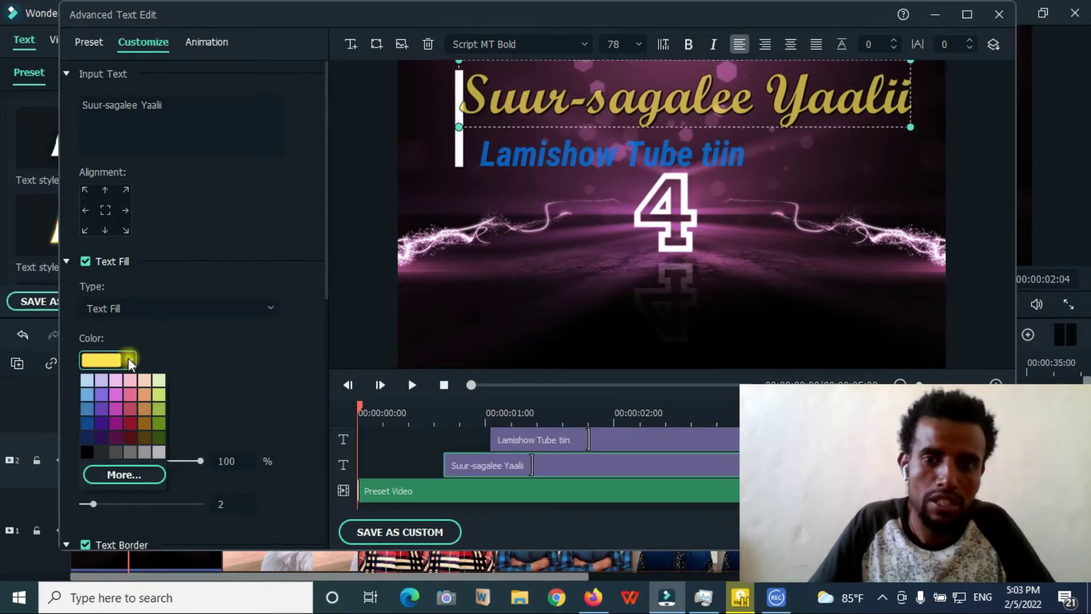
click(120, 169)
click(128, 312)
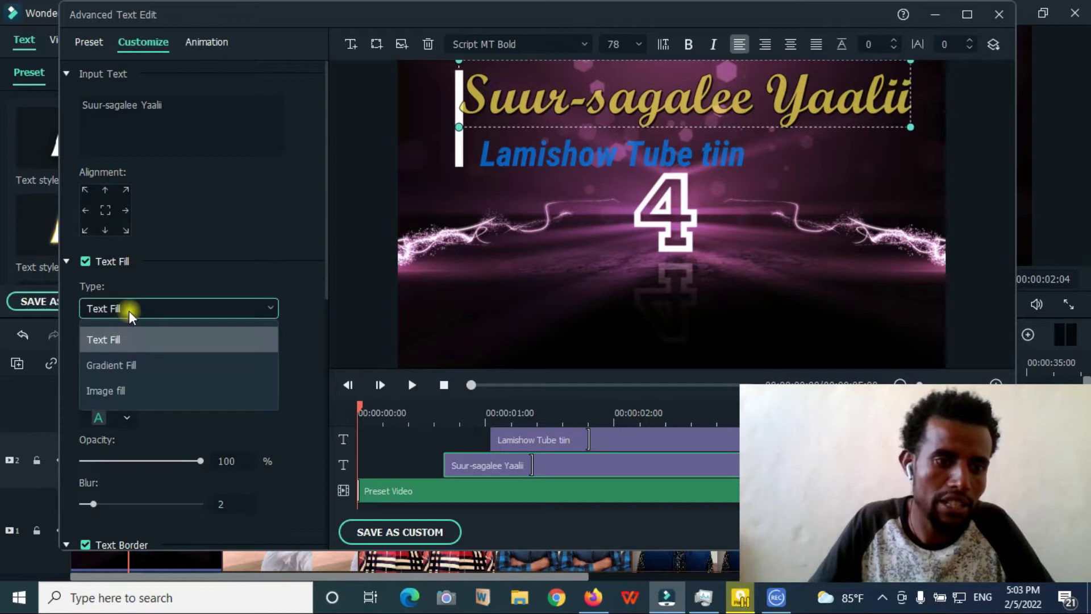
click(118, 366)
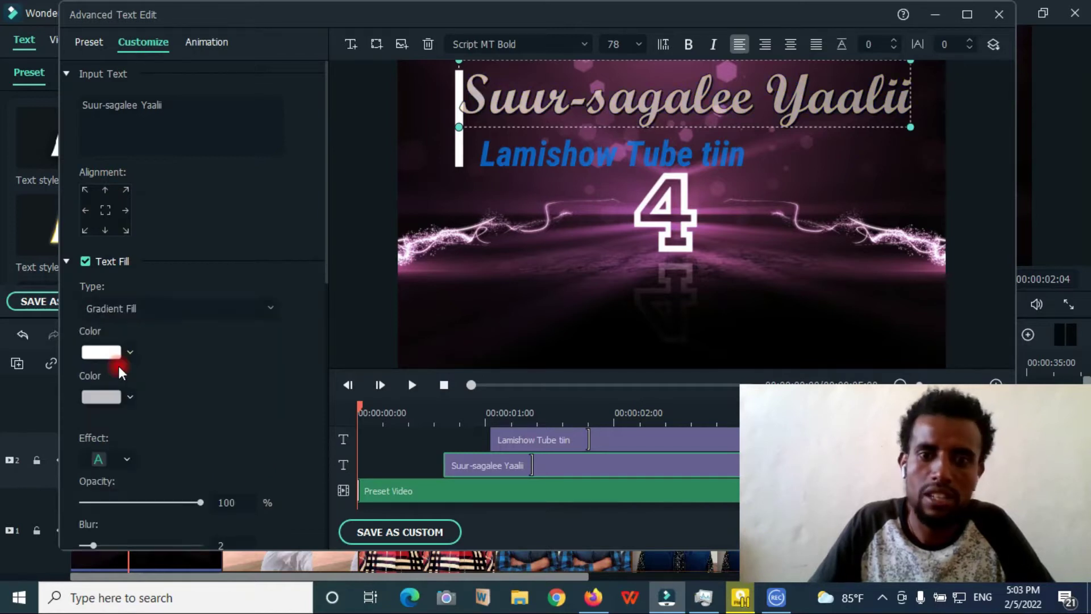
click(136, 307)
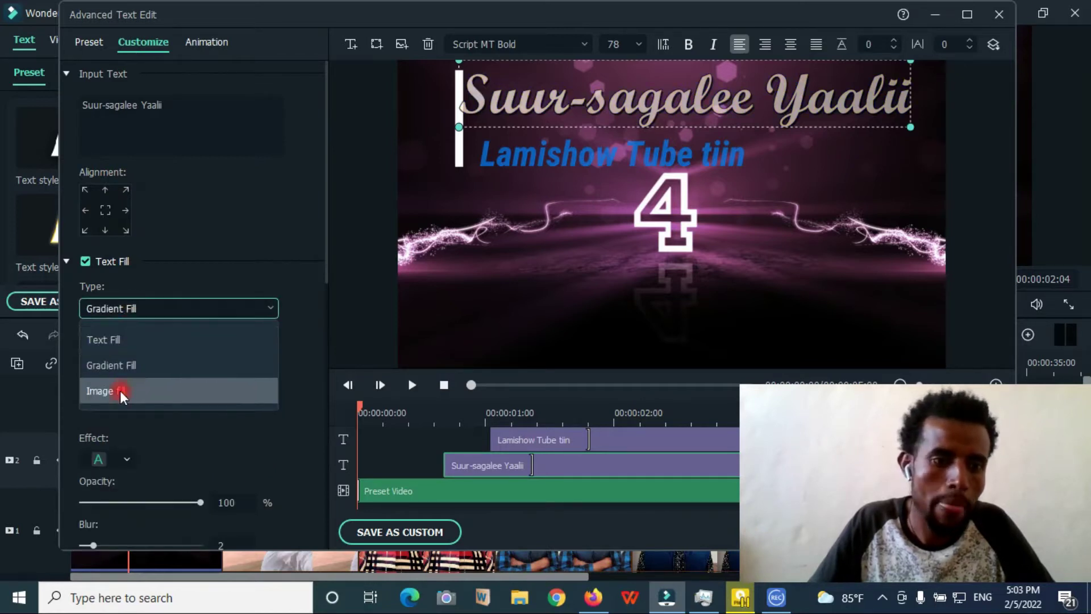
click(120, 390)
click(128, 308)
click(121, 338)
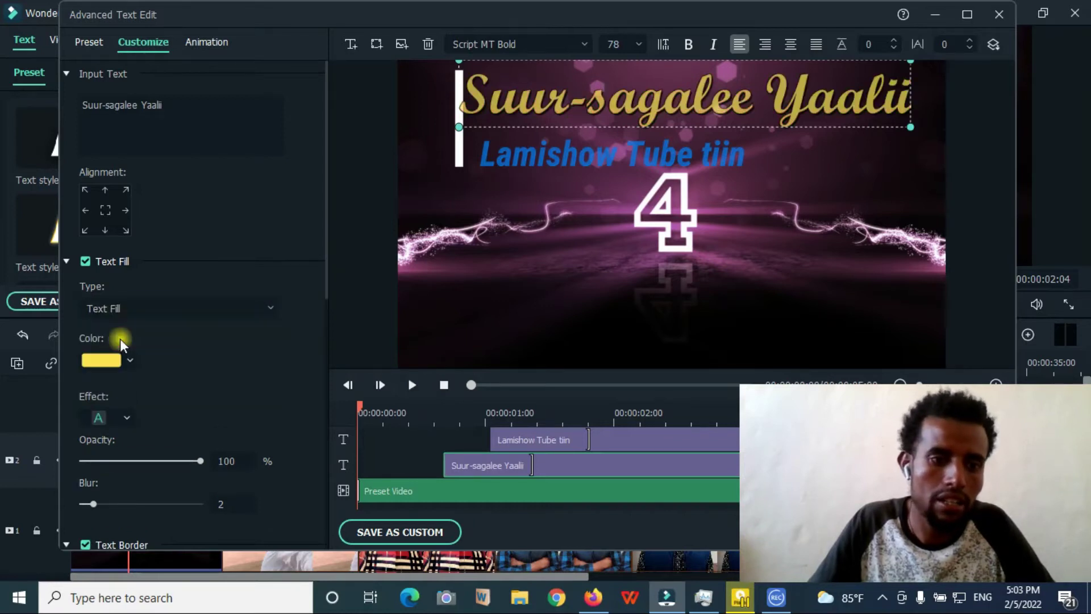
Pick a text effect for the headline's fill, with the fill opacity at 100% and blur at 0.
click(126, 416)
click(98, 450)
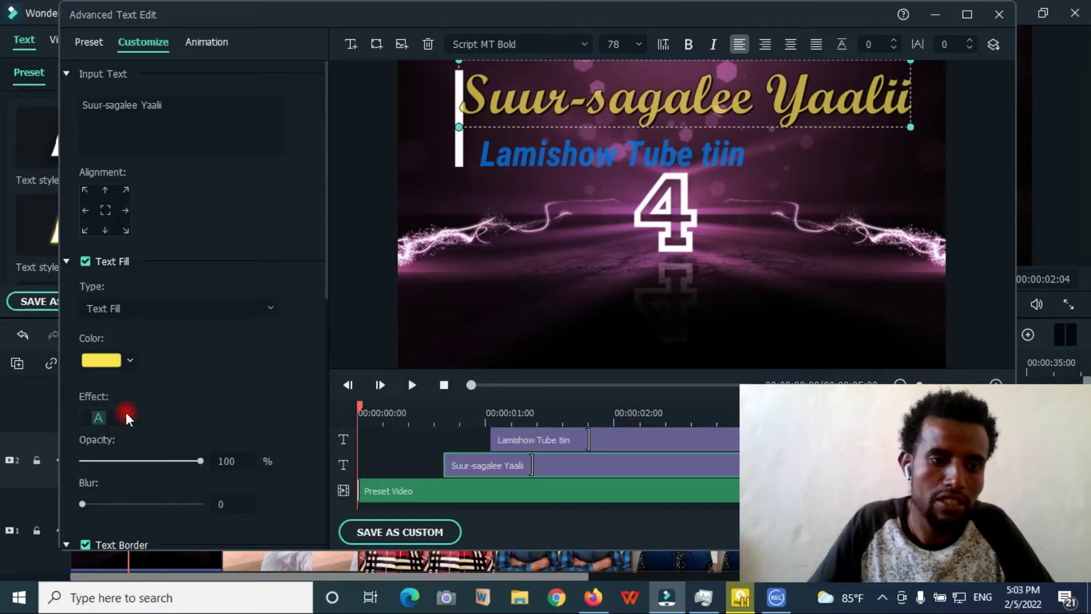
scroll(203, 374, down, 2)
mouse_move(200, 365)
mouse_down()
mouse_move(94, 368)
mouse_move(216, 374)
mouse_up()
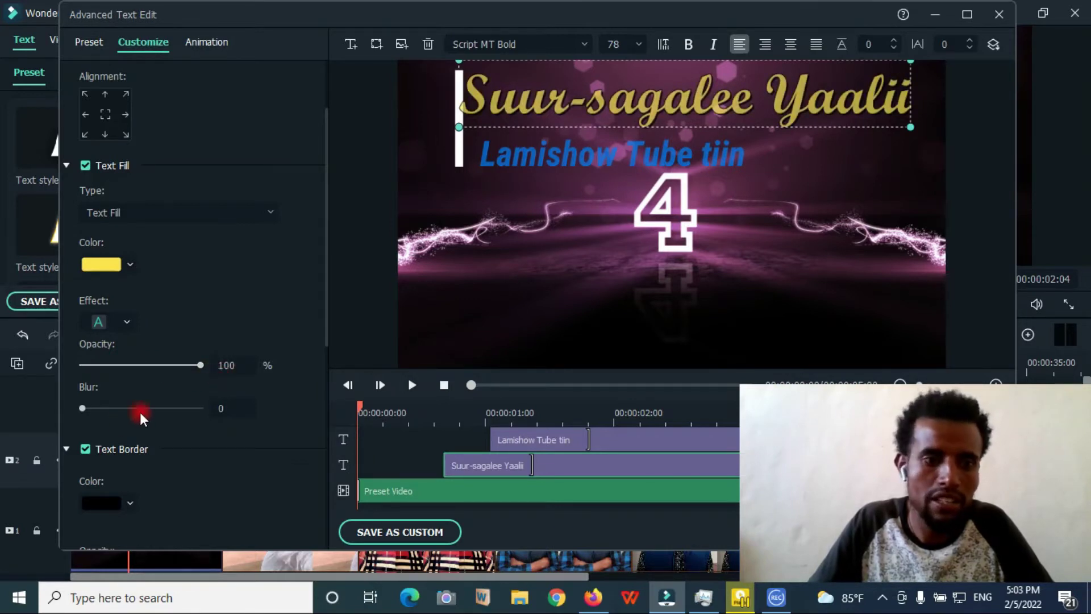
drag(113, 406, 200, 405)
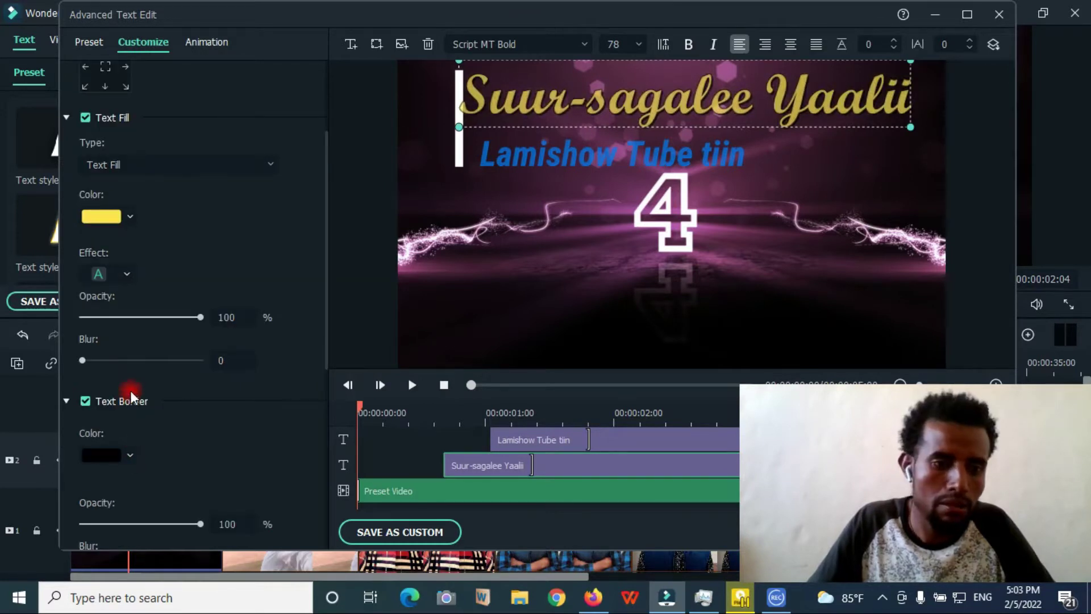
Set the headline's border colour to dark red and try a lower border opacity before setting it to 100%.
click(129, 456)
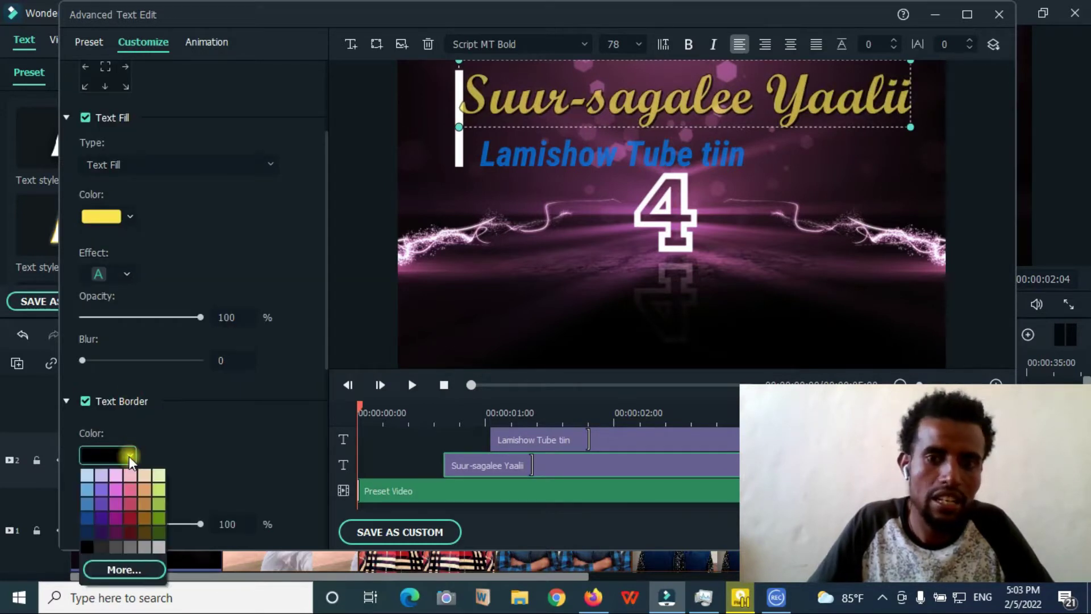
click(129, 517)
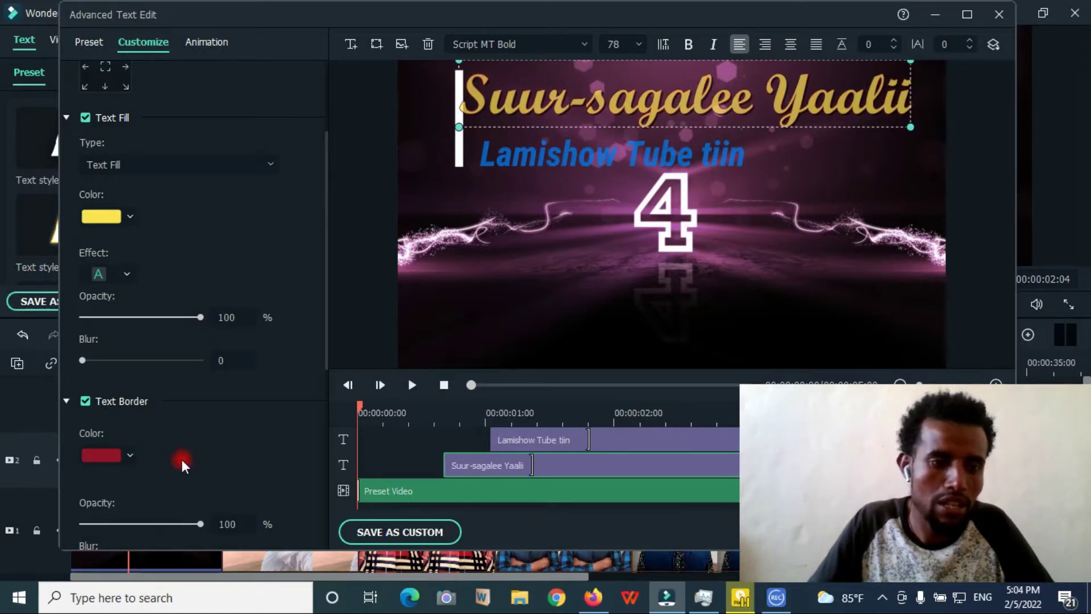
scroll(182, 463, down, 1)
drag(199, 475, 192, 475)
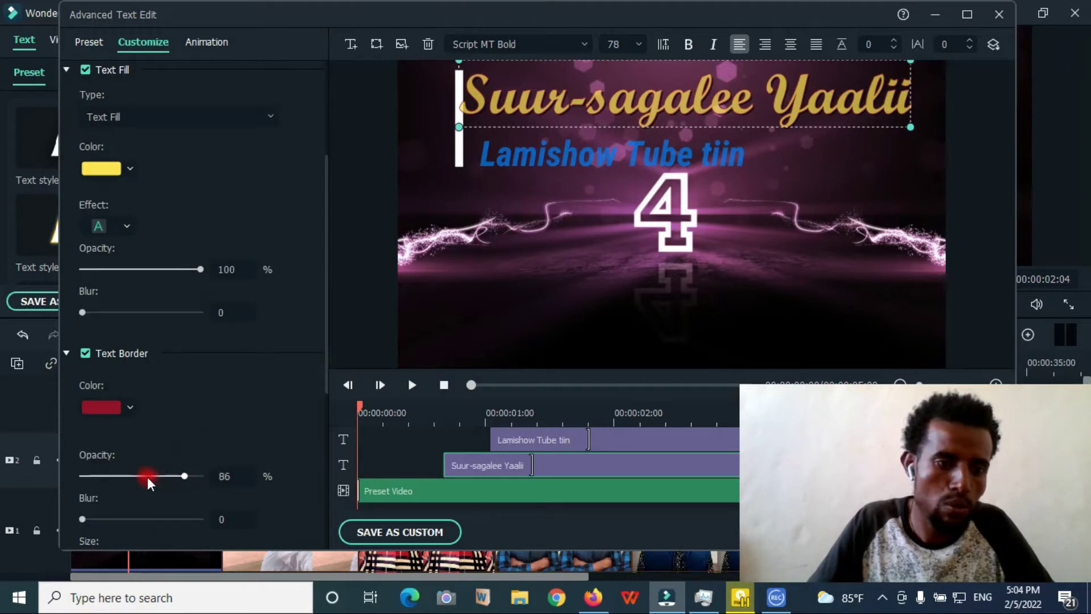
mouse_move(110, 476)
mouse_down()
mouse_move(152, 471)
mouse_move(97, 478)
mouse_up()
drag(193, 483, 203, 478)
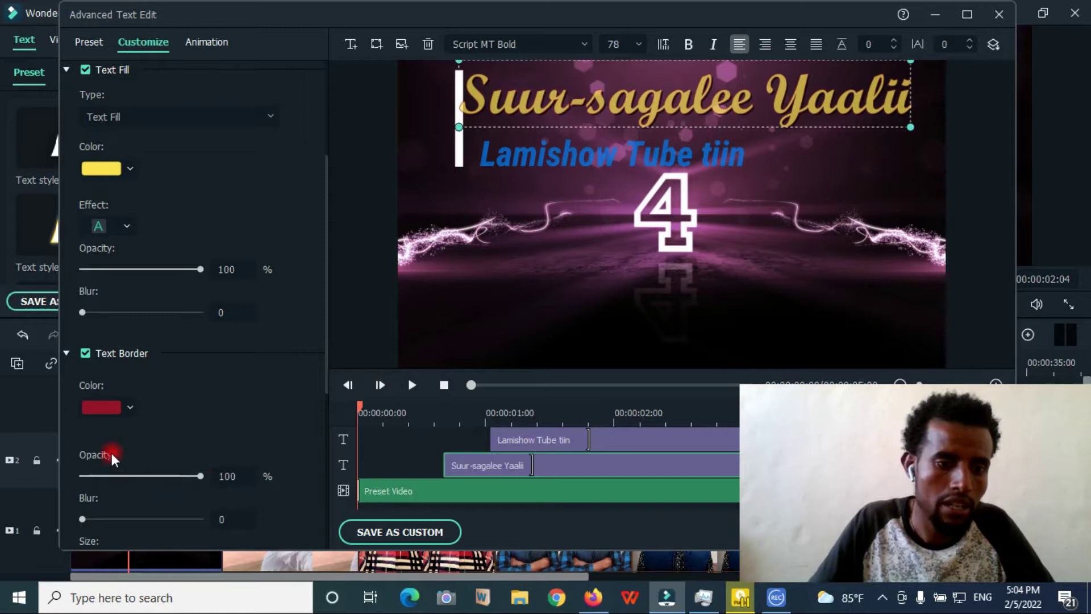
Set the headline's border blur to 0 and its border size to 22.
scroll(97, 457, down, 1)
drag(83, 473, 191, 461)
scroll(131, 463, down, 1)
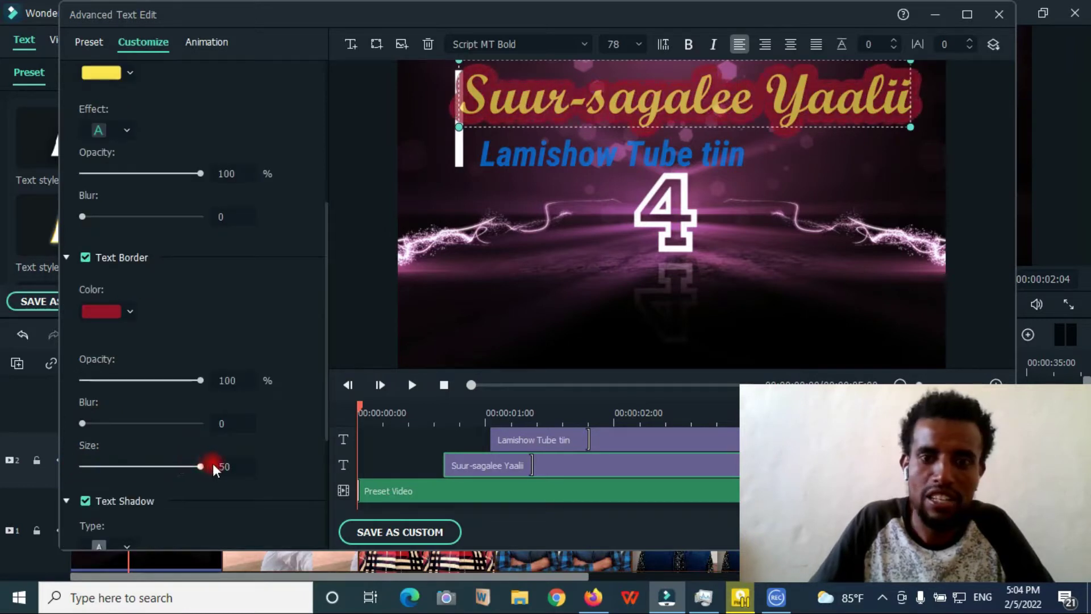
drag(187, 473, 134, 479)
Choose the second type in the first row of text shadow types for the headline.
scroll(142, 465, down, 1)
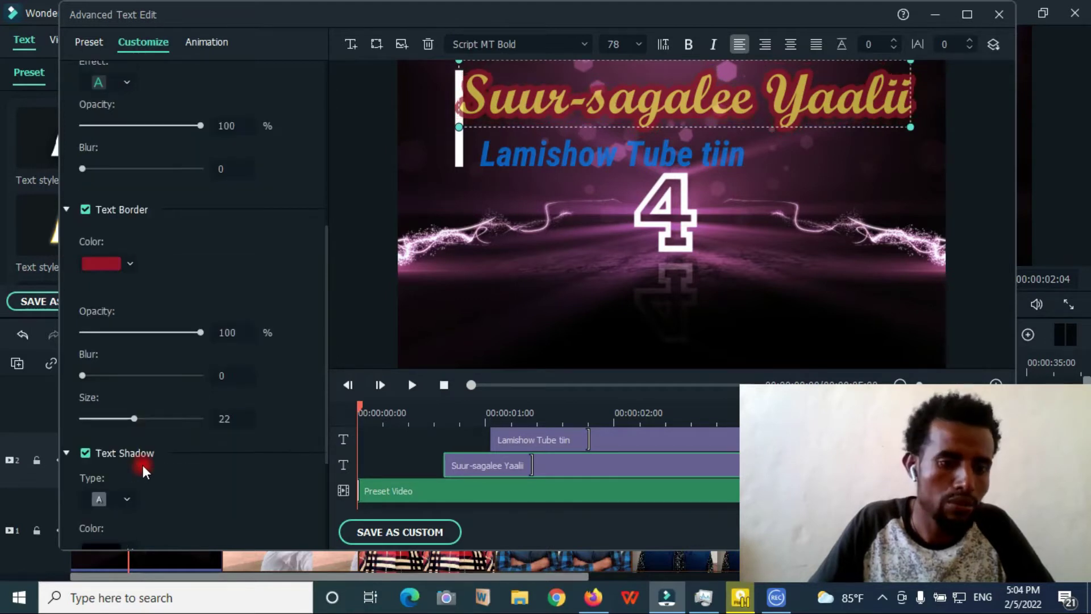
scroll(134, 460, down, 1)
click(130, 449)
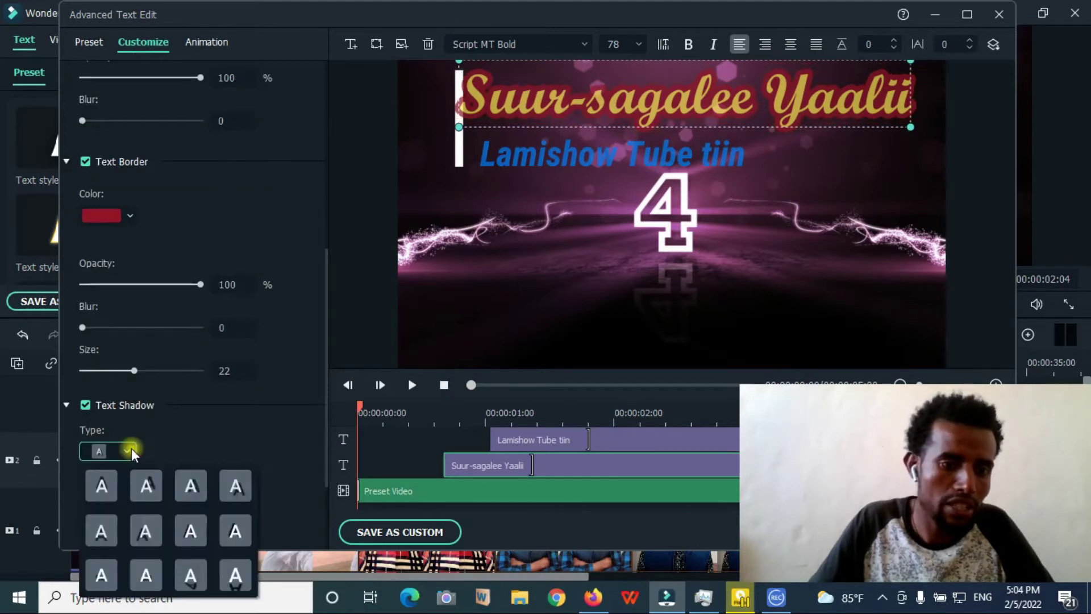
click(149, 485)
Browse the headline's shadow colours without picking one, and try a lower shadow opacity before returning it to 100%.
scroll(165, 453, down, 1)
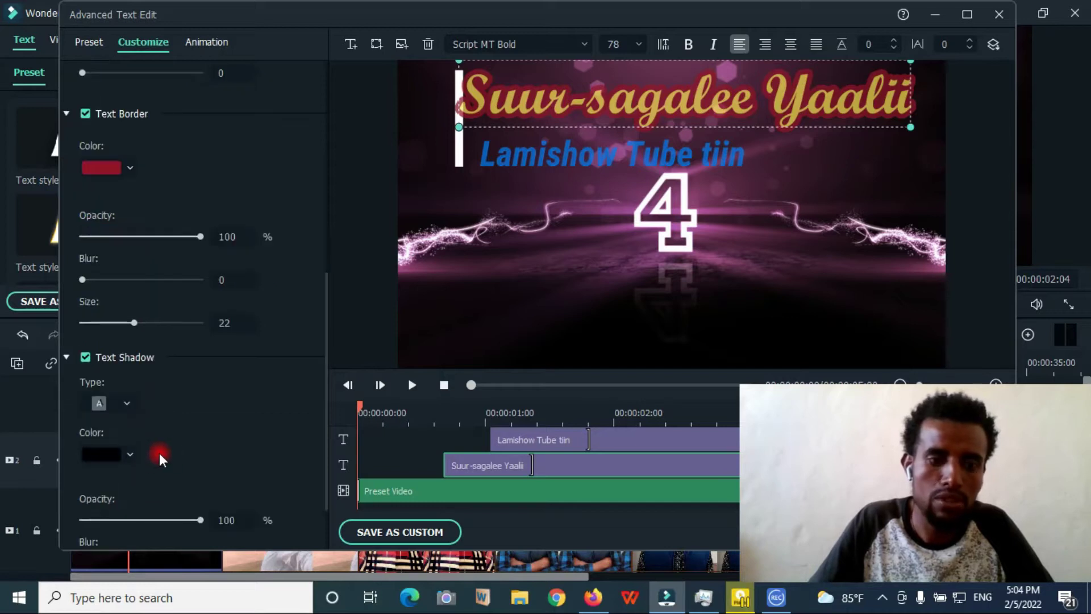
click(126, 453)
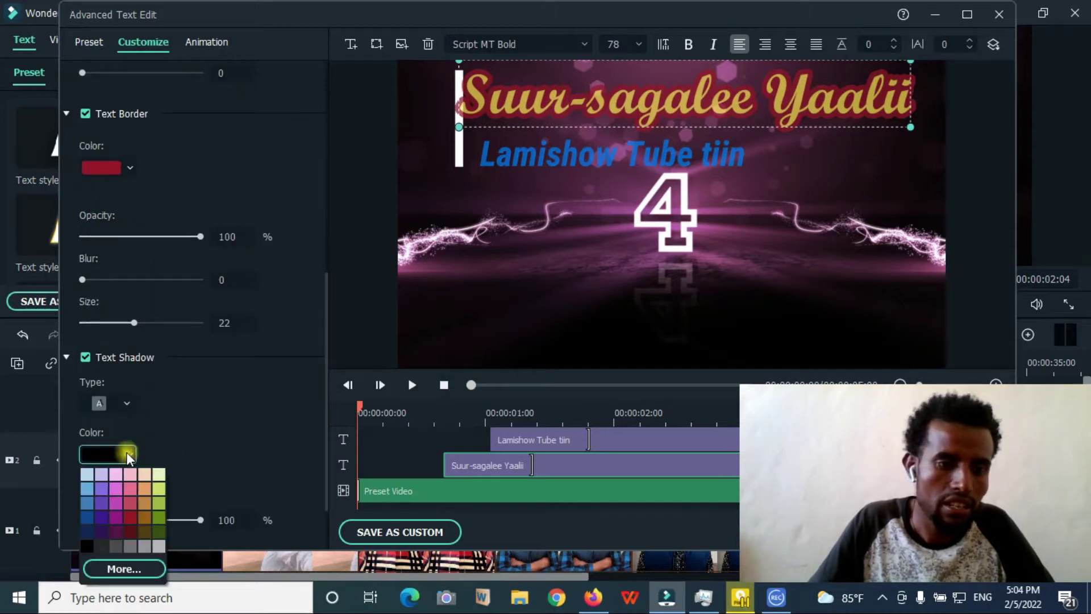
click(191, 423)
scroll(176, 422, down, 1)
click(127, 406)
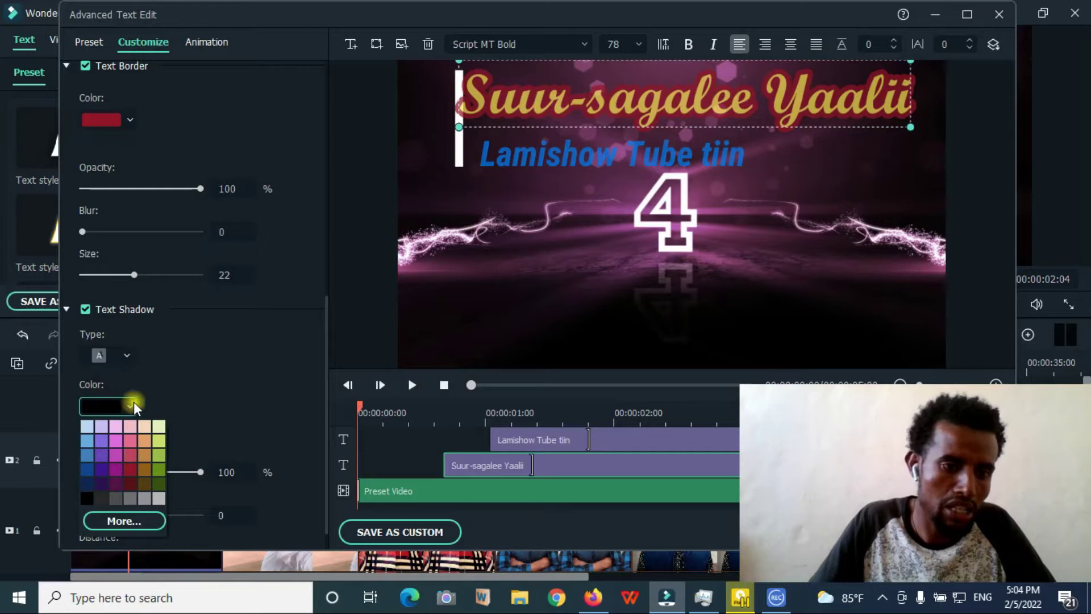
click(214, 401)
scroll(213, 404, down, 1)
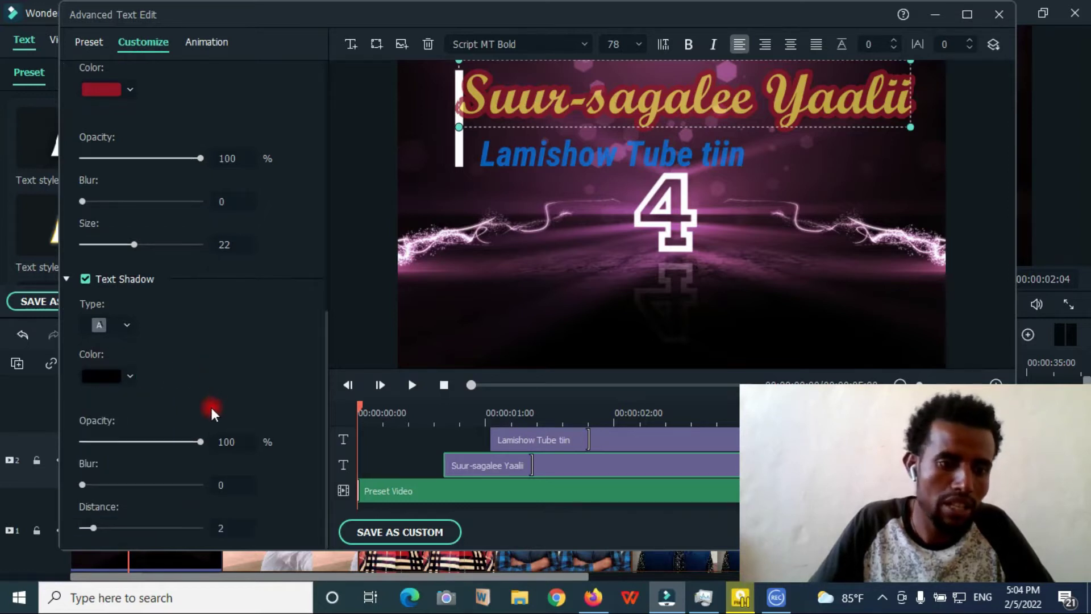
drag(197, 441, 187, 442)
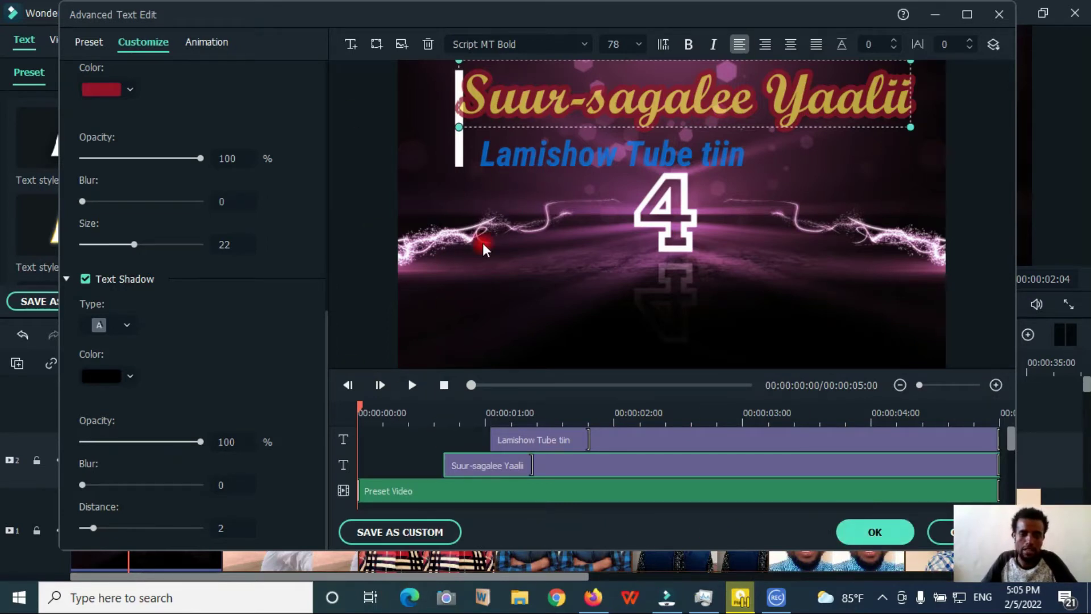
Save the title as a custom text preset named "yaaliin" and confirm the advanced text edits.
click(404, 532)
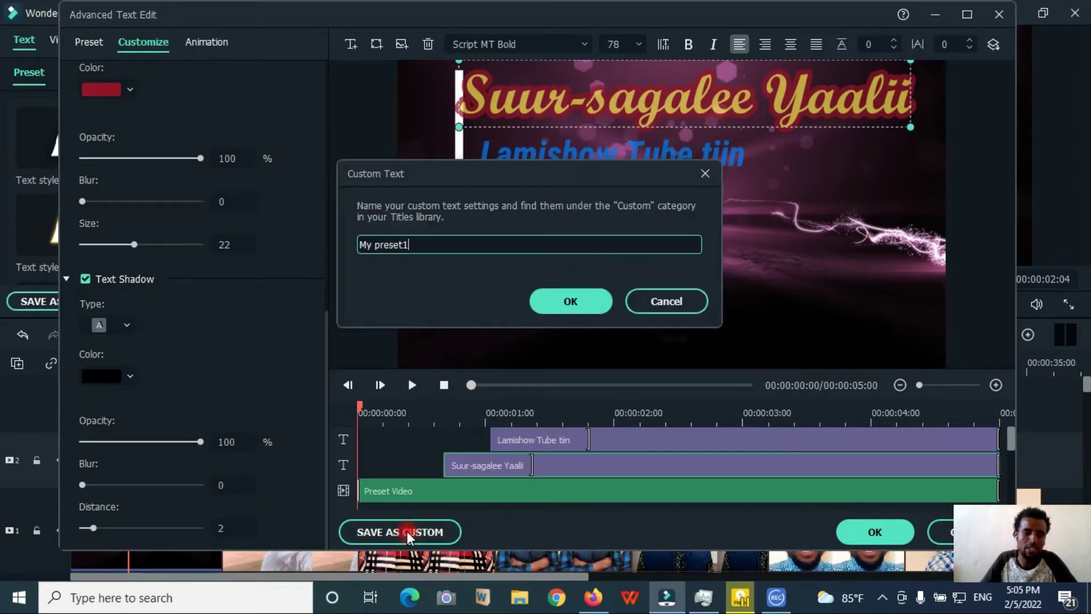
double_click(418, 244)
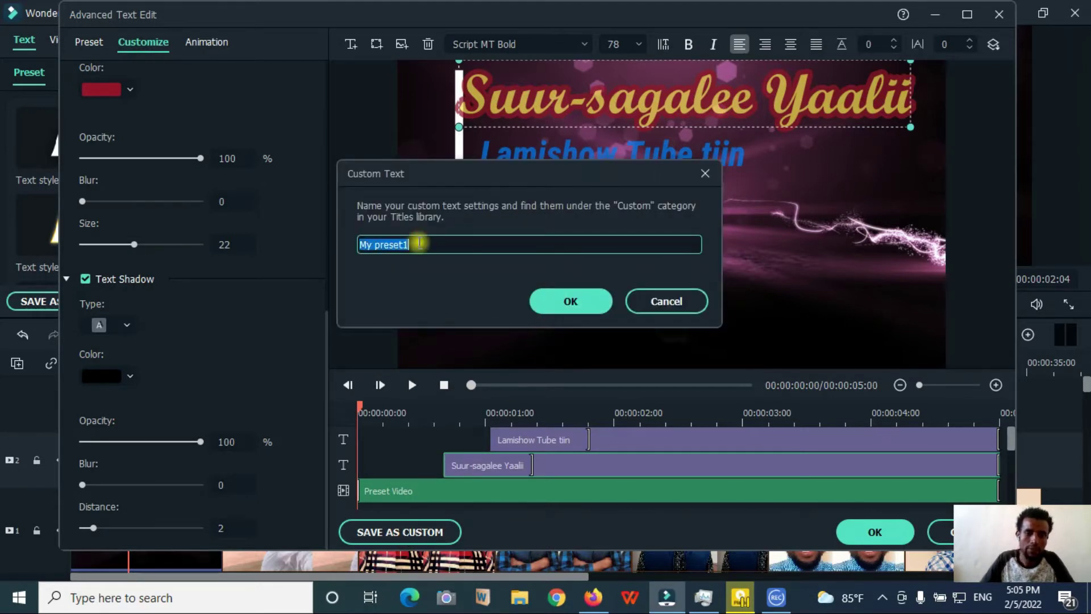
text(yaaliin)
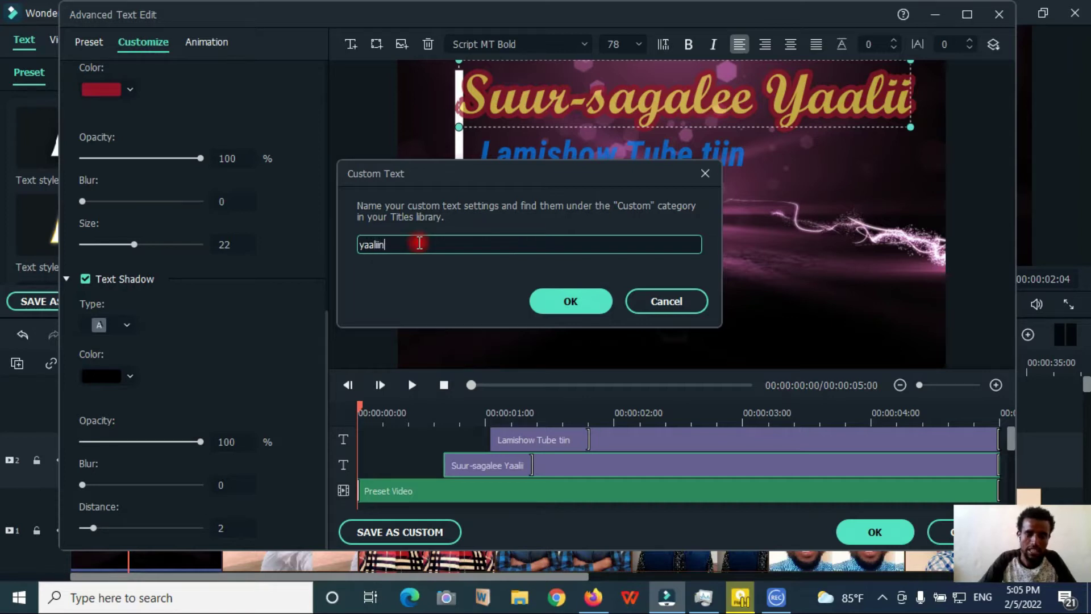
key(Return)
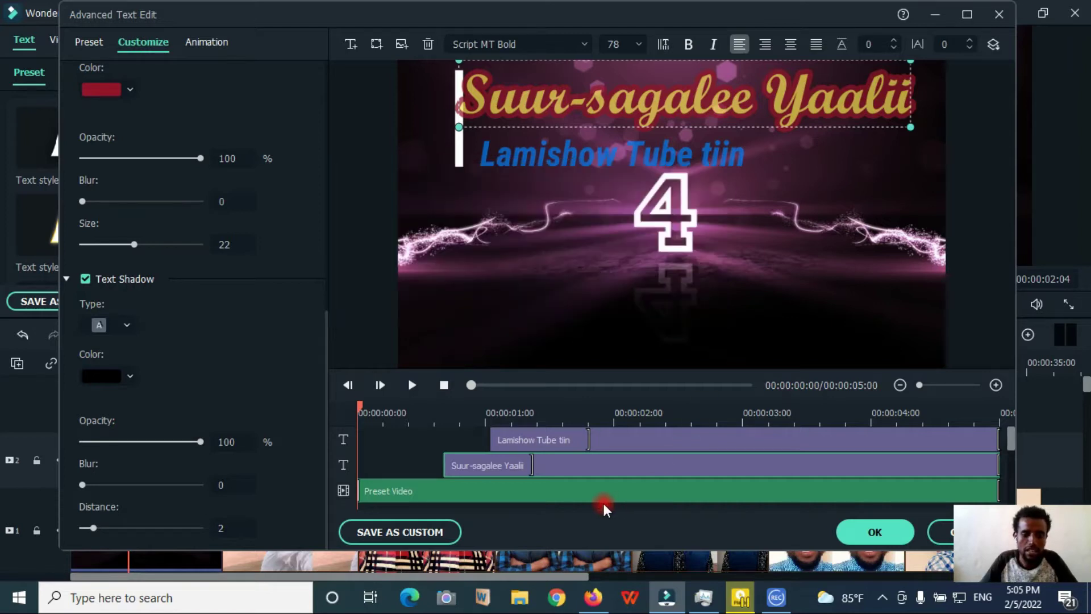
click(875, 531)
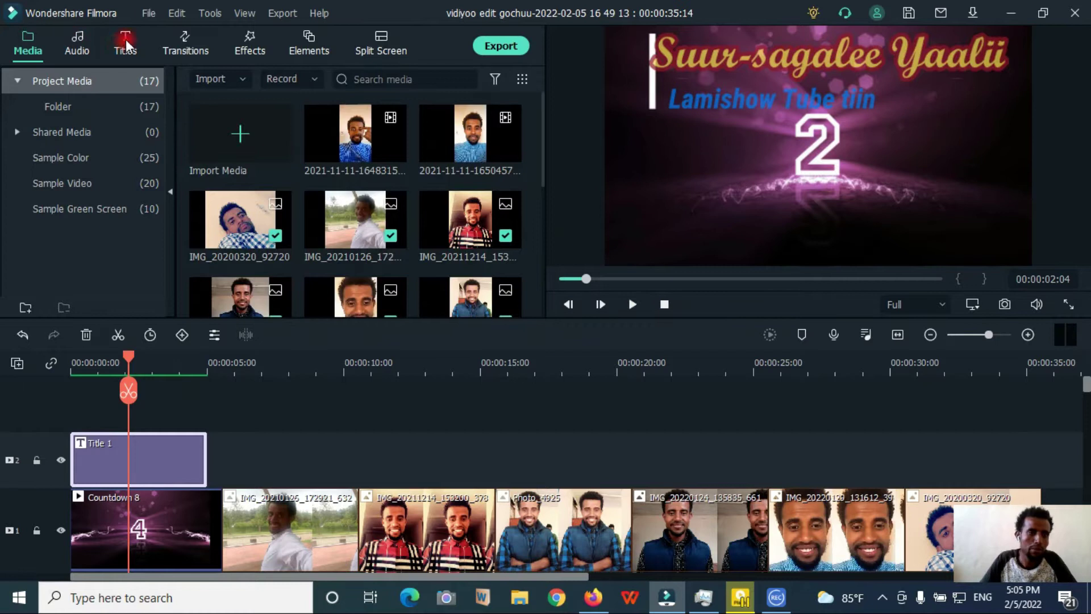
Find the saved "yaaliin" preset in the Custom category of the Titles library and preview it.
click(125, 40)
scroll(210, 138, down, 3)
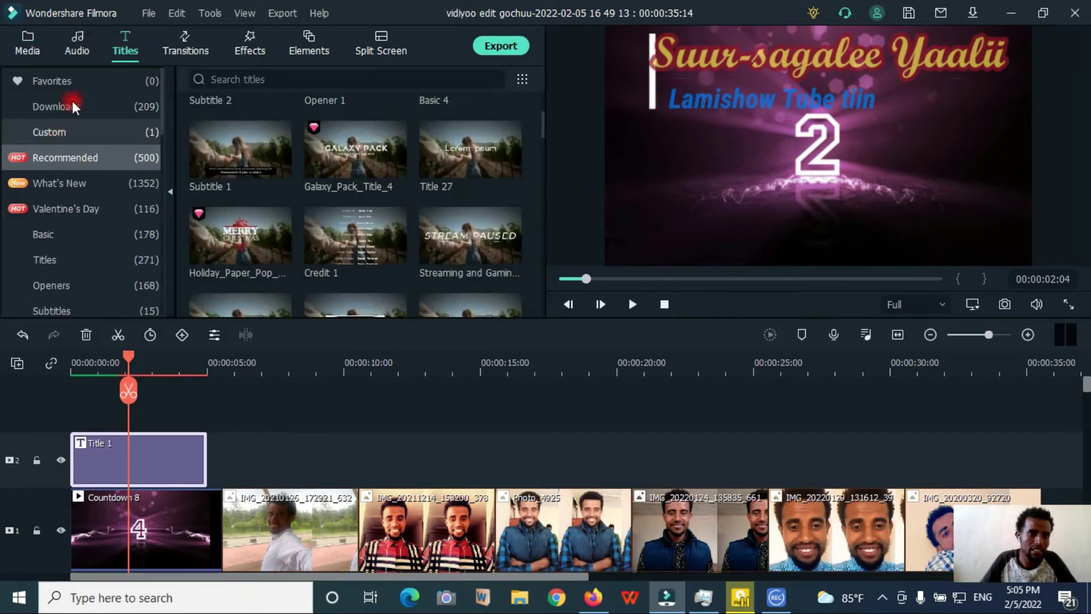
click(60, 135)
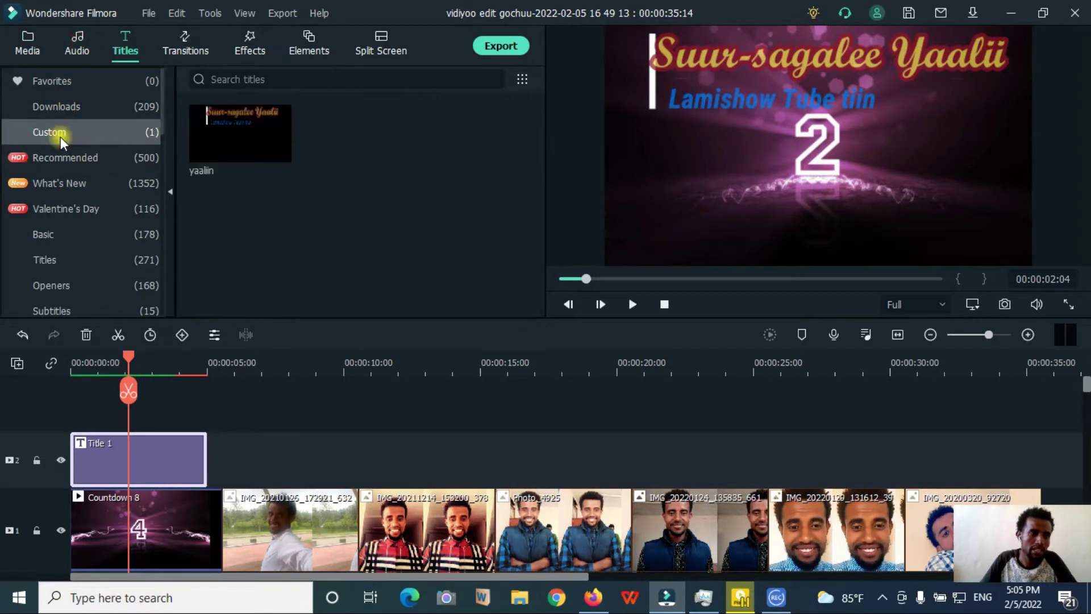
double_click(237, 135)
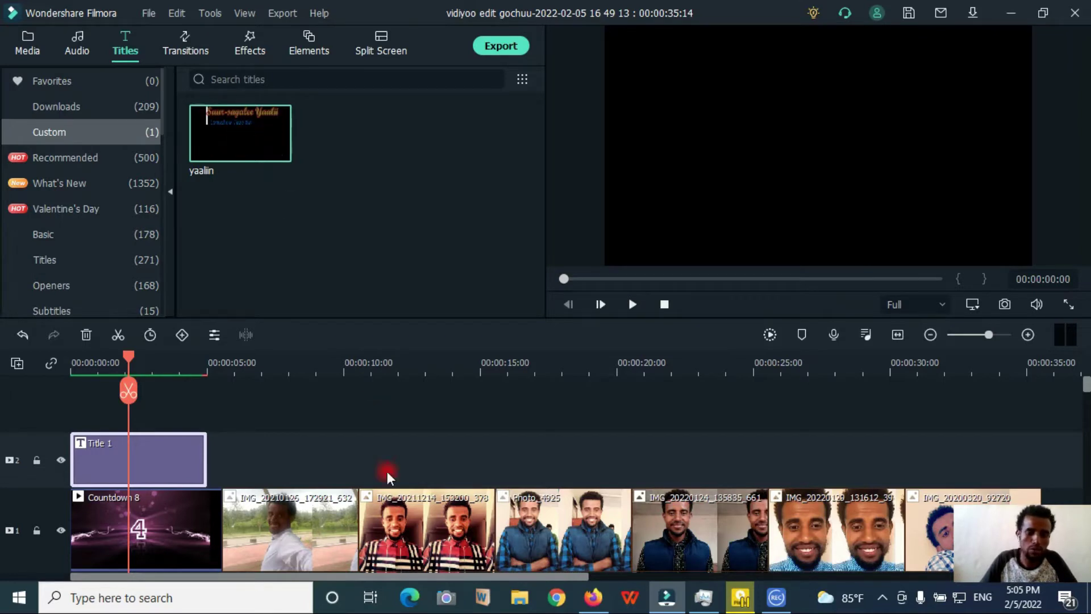
Reopen Title 1 for editing, open the naming dialog for saving custom text, cancel it and close the title editor.
double_click(196, 476)
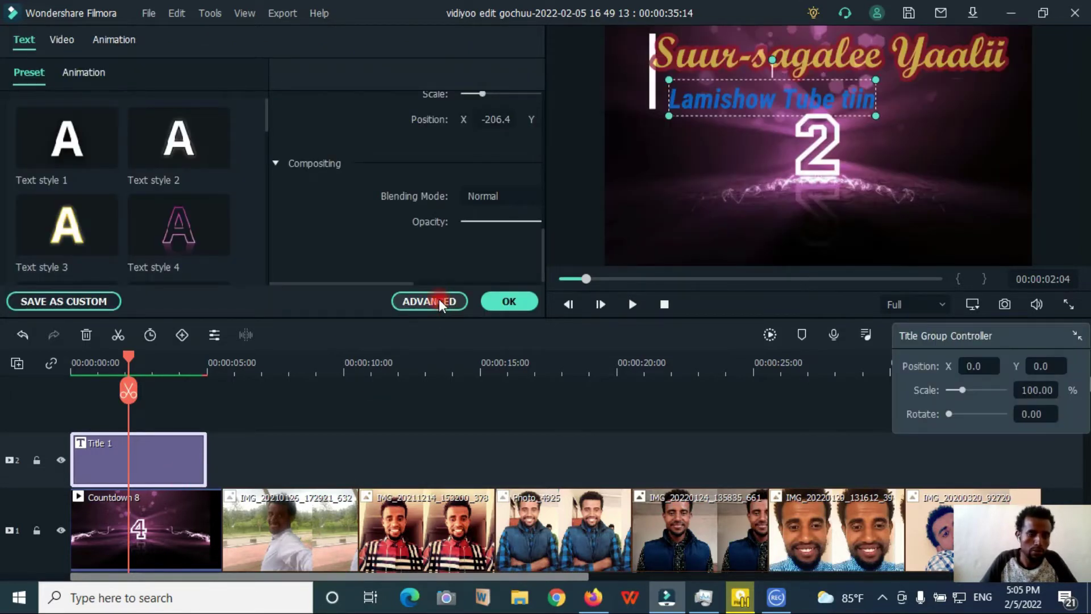
click(439, 301)
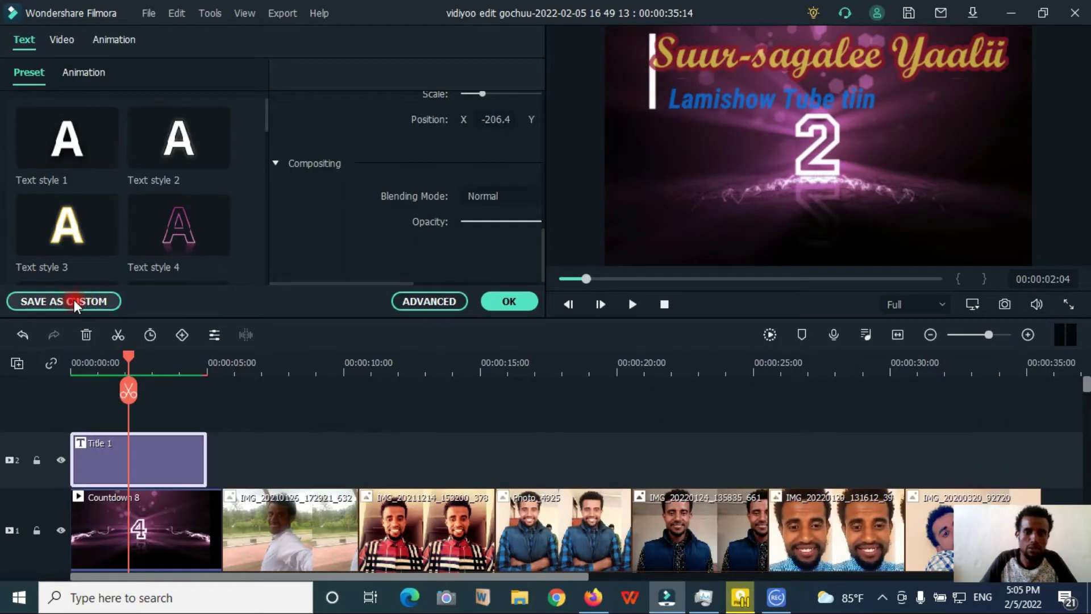
click(74, 301)
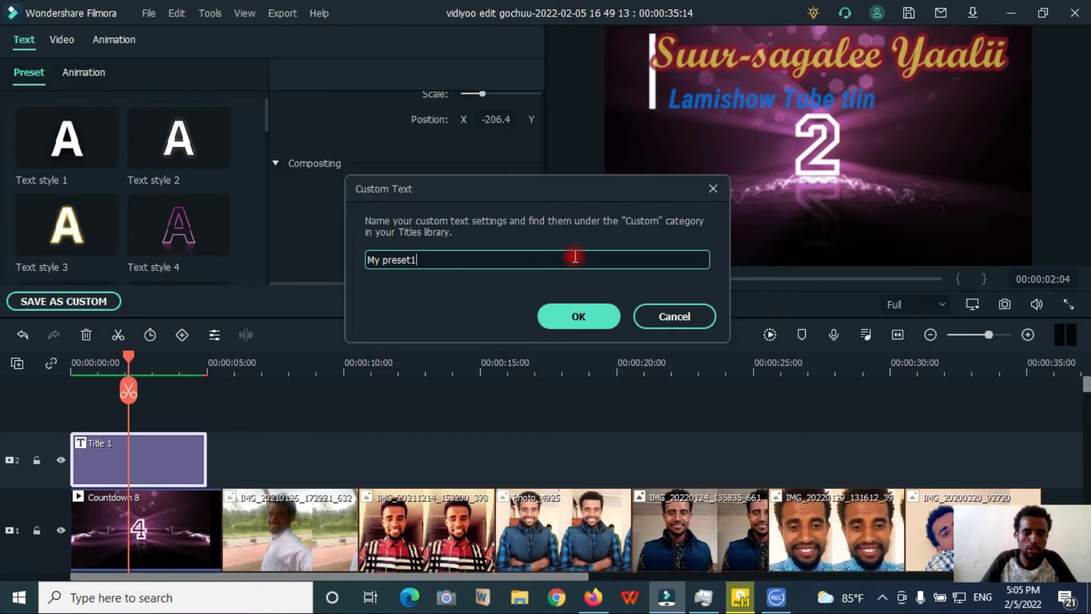
click(708, 188)
click(526, 312)
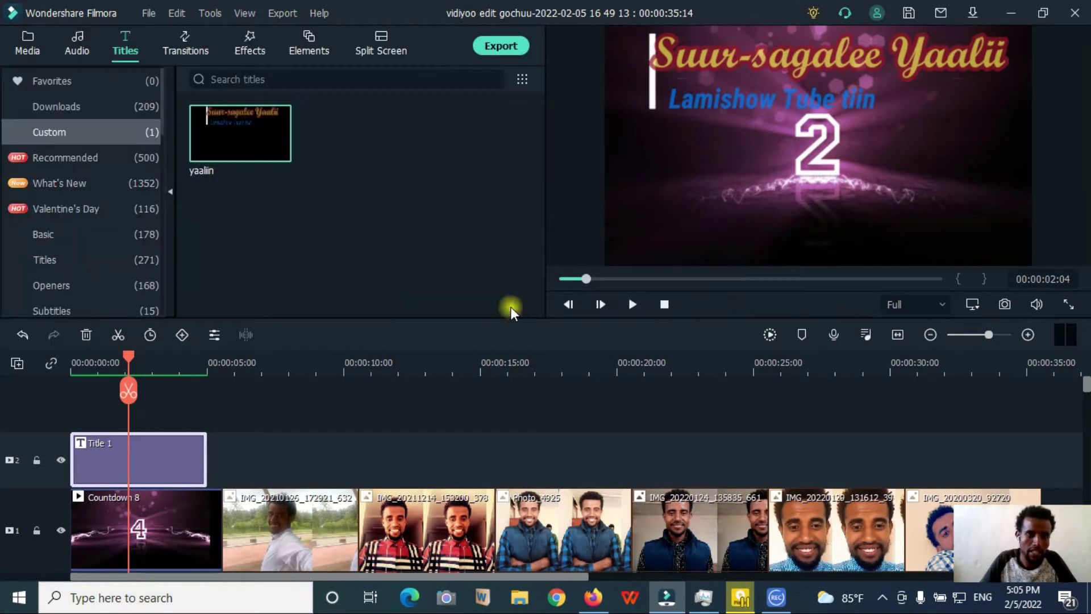
Select the saved "yaaliin" title preset and play the countdown with its title from the beginning.
click(230, 135)
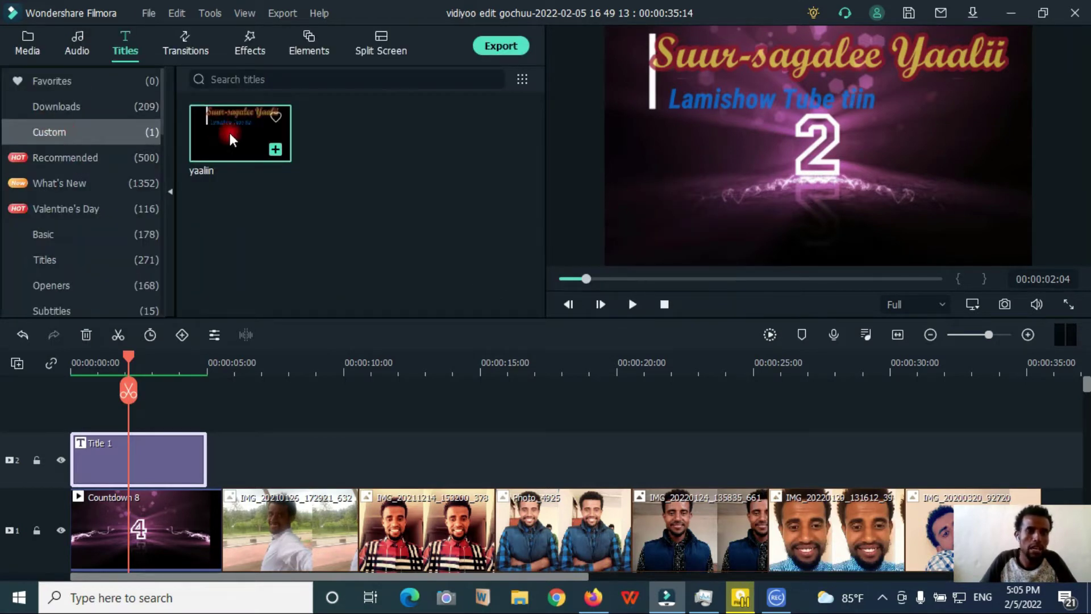
drag(245, 203, 251, 258)
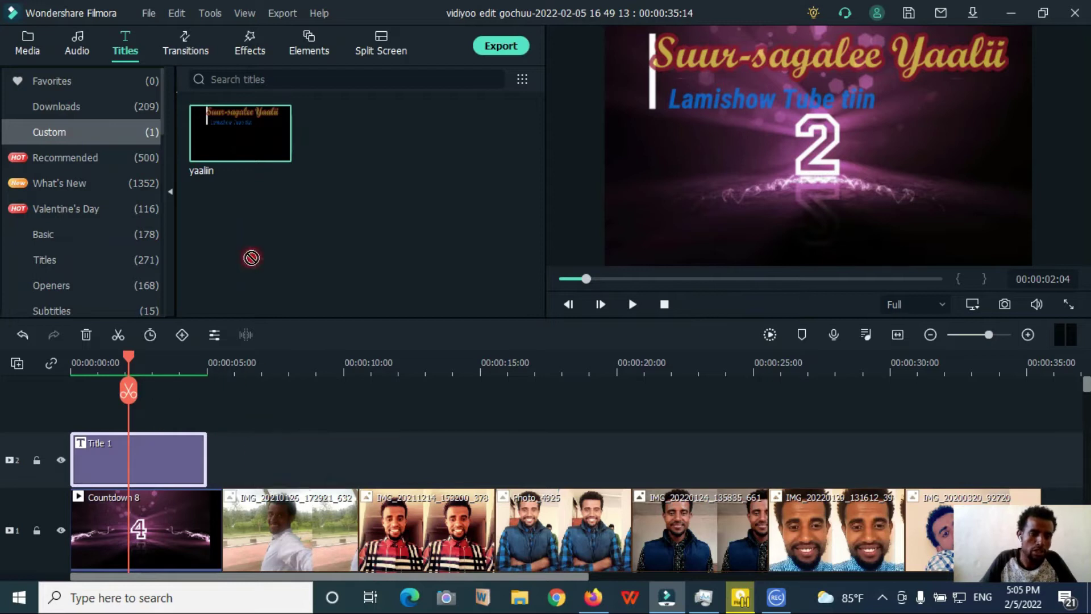
click(75, 366)
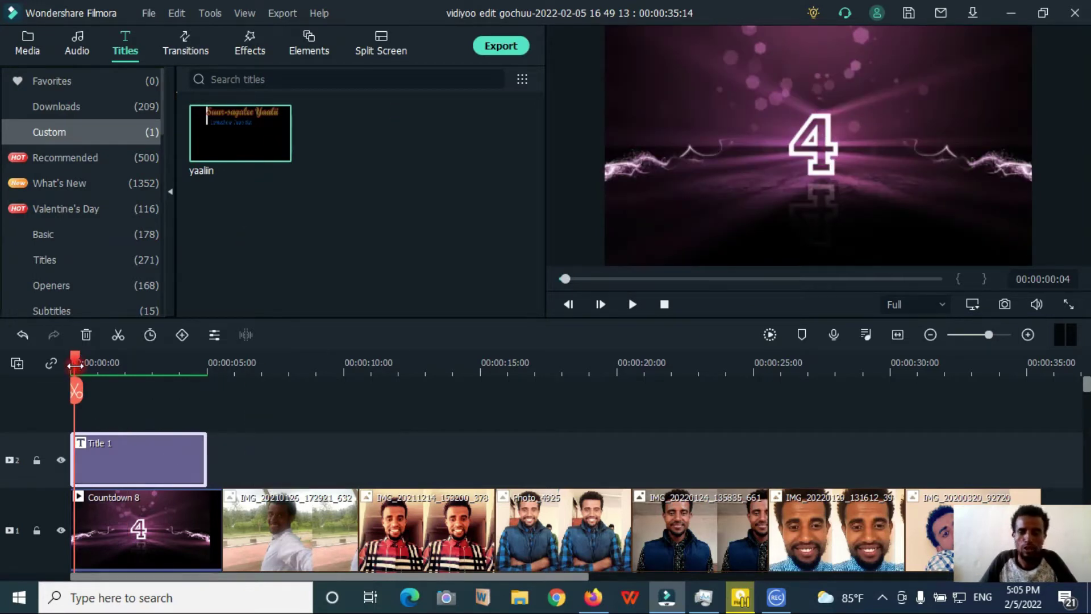
key(space)
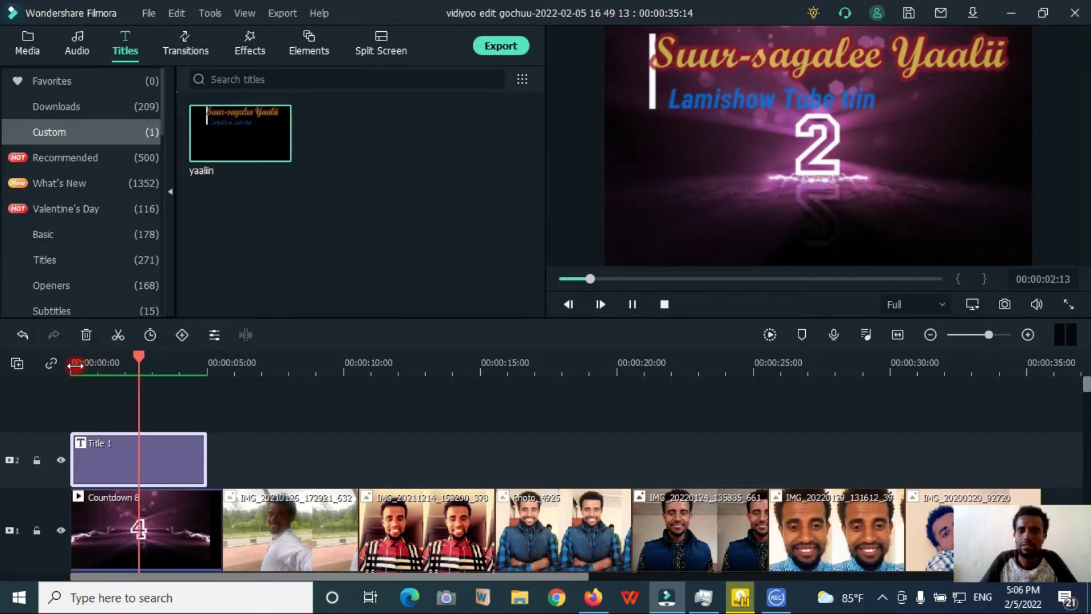
Move the title's headline, subtitle and vertical white bar to the lower part of the frame, below the countdown number.
click(699, 251)
click(781, 65)
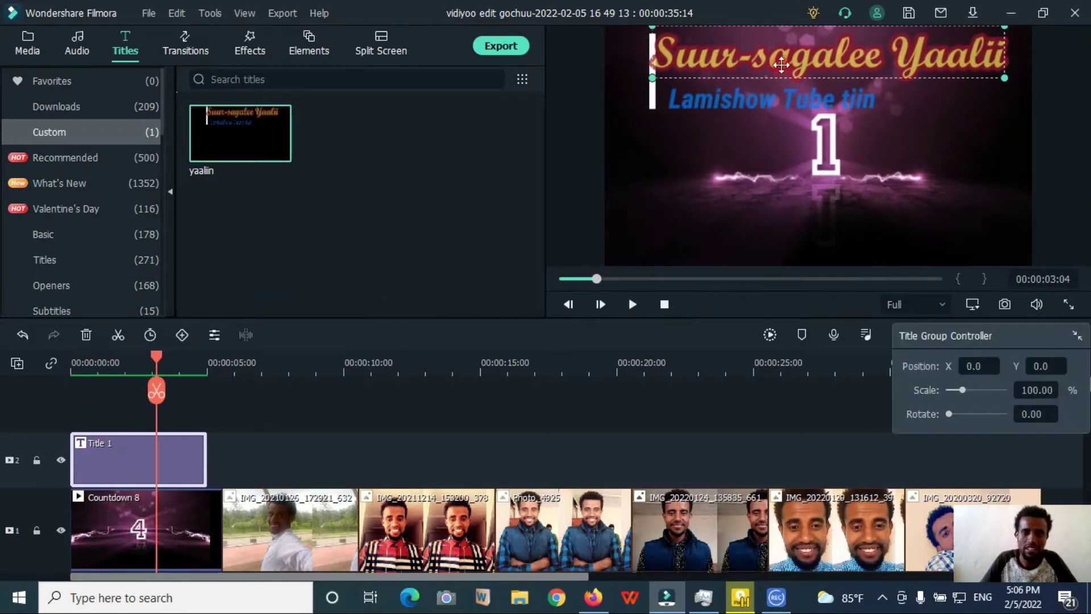
drag(781, 53, 792, 202)
click(770, 114)
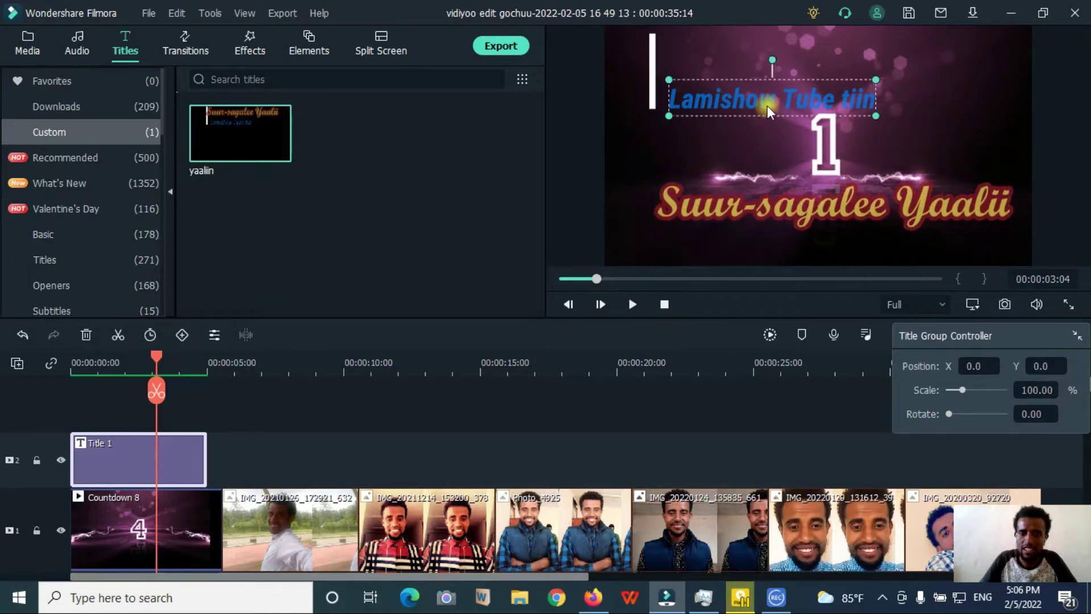
drag(764, 98, 777, 246)
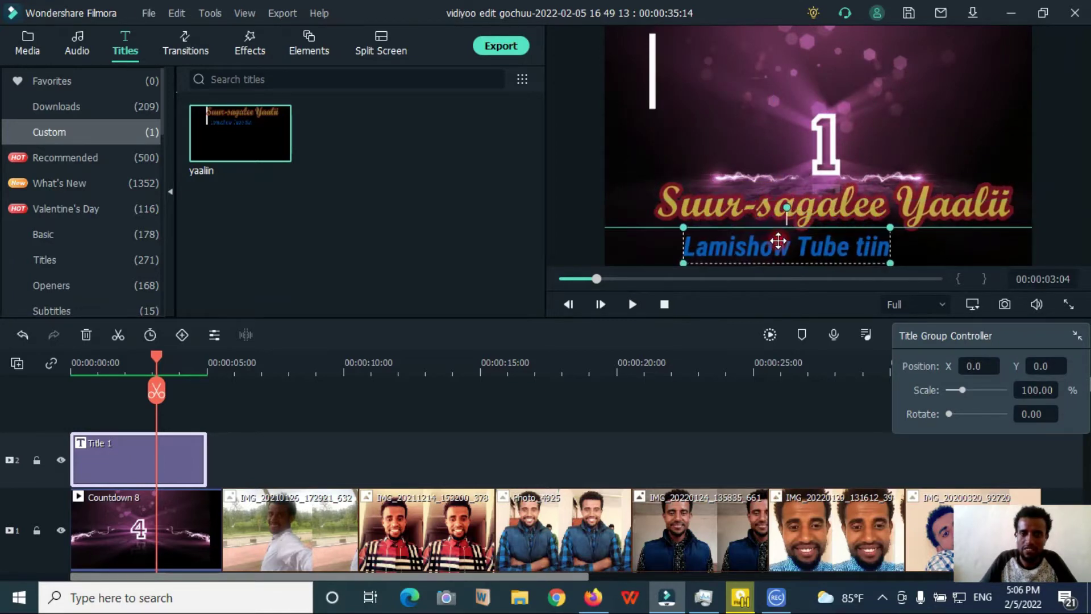
click(652, 62)
drag(651, 61, 642, 219)
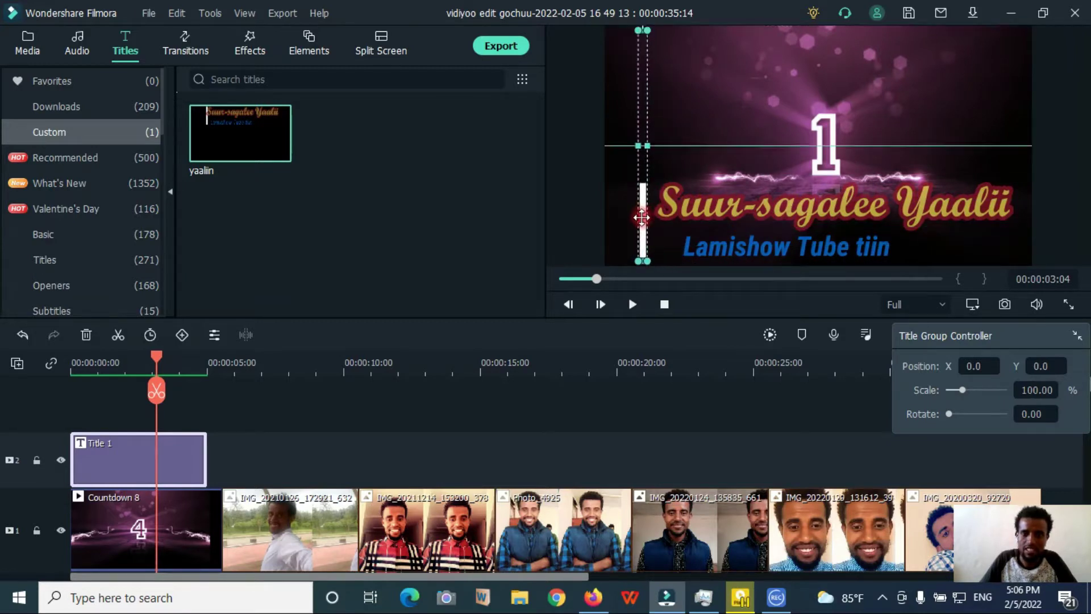
Play the intro from the start to check the title's new layout.
click(75, 367)
key(space)
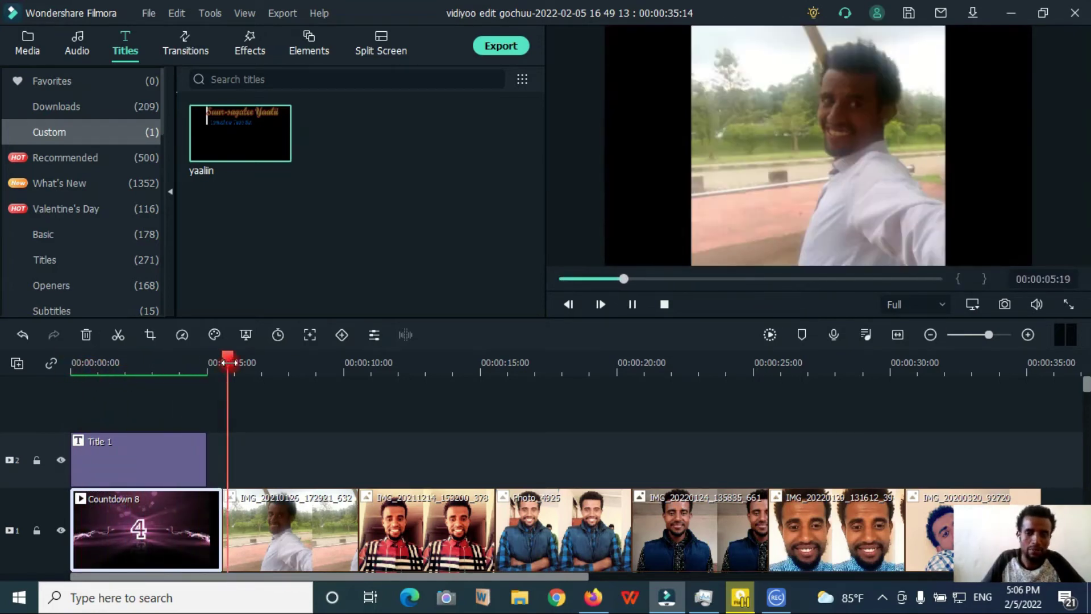
key(space)
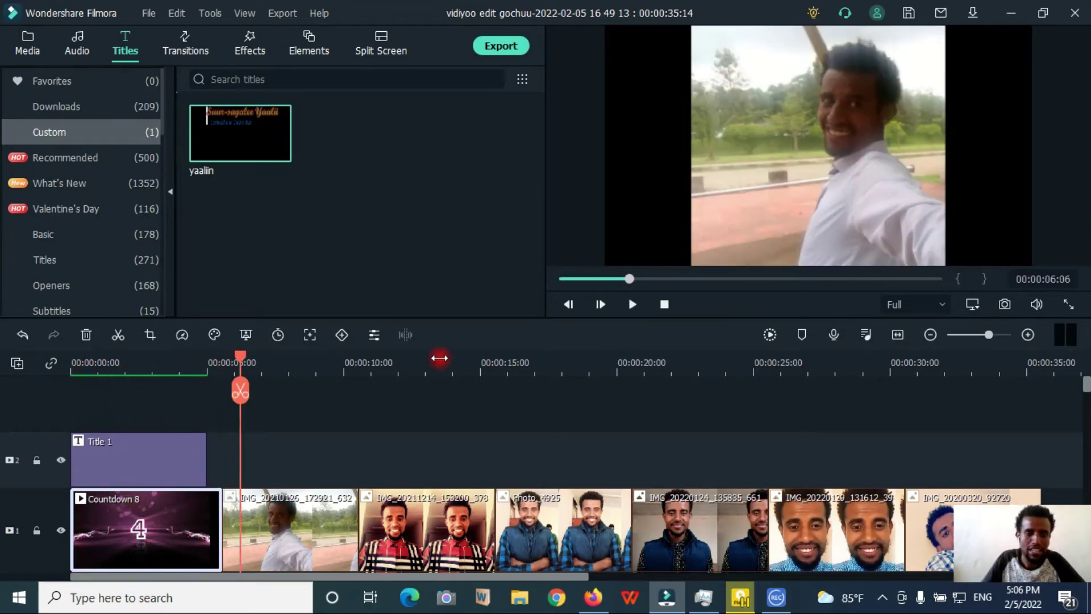
Preview the Dissolve and Fade transitions, then place Cube between Countdown 8 and the first photo and play it.
click(214, 363)
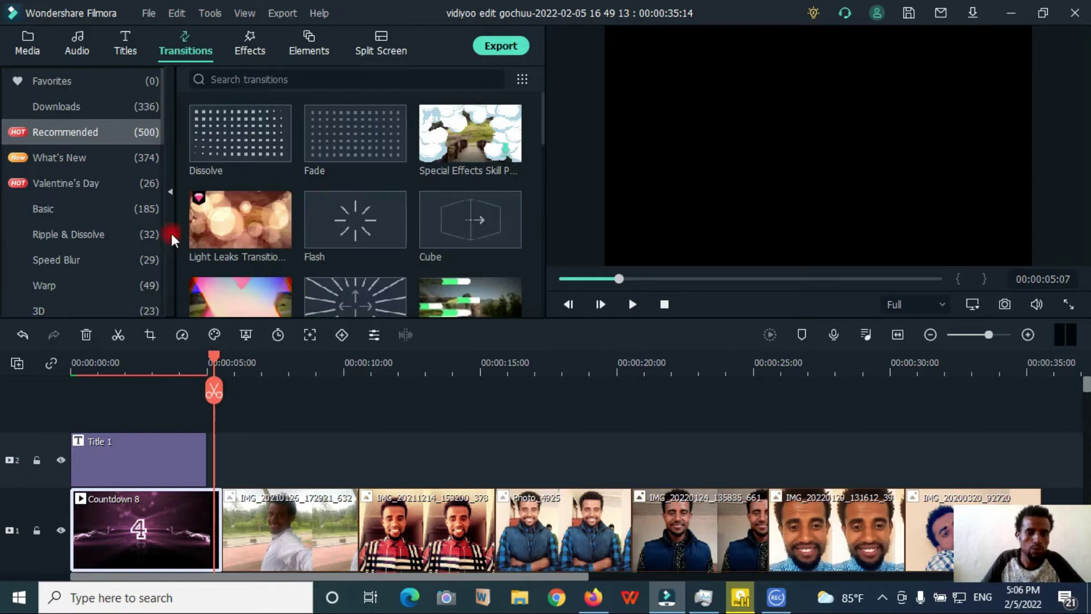
click(230, 131)
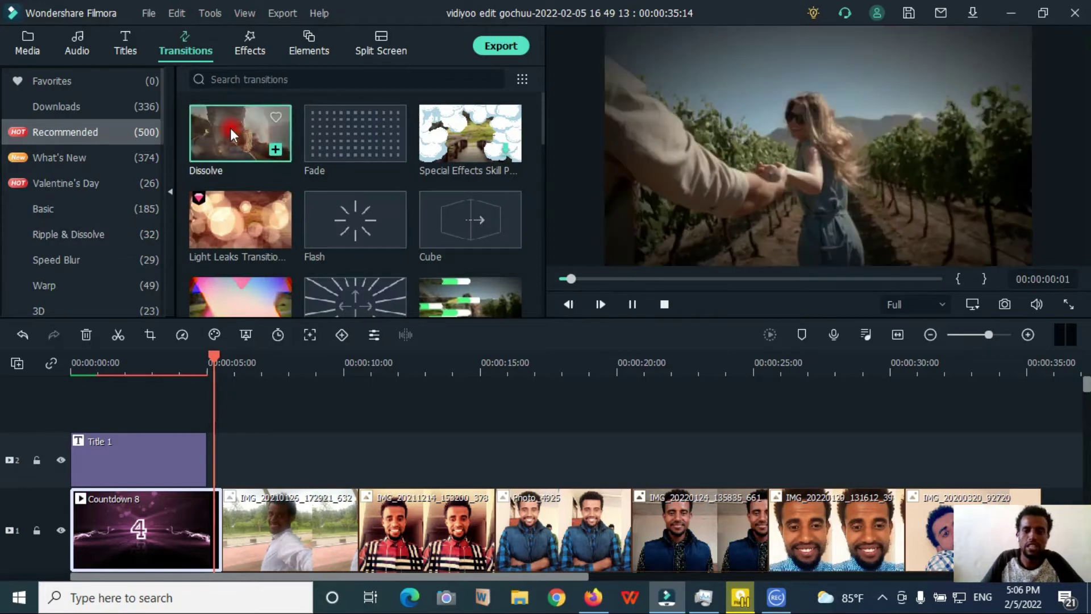
click(367, 135)
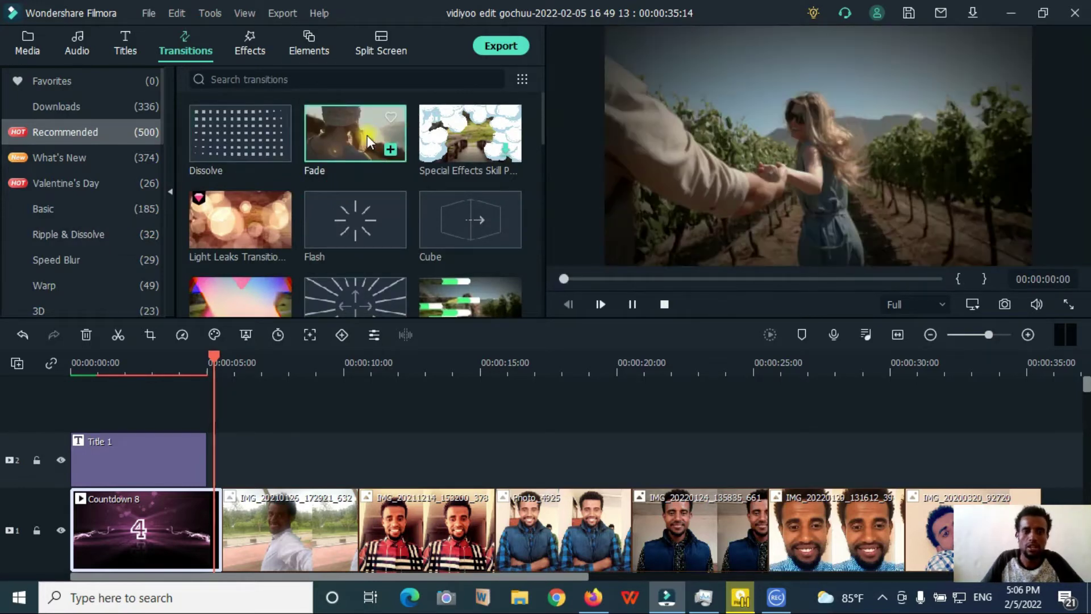
mouse_move(459, 223)
mouse_down()
mouse_move(466, 216)
mouse_move(340, 352)
mouse_move(217, 525)
mouse_up()
drag(214, 362, 197, 363)
key(space)
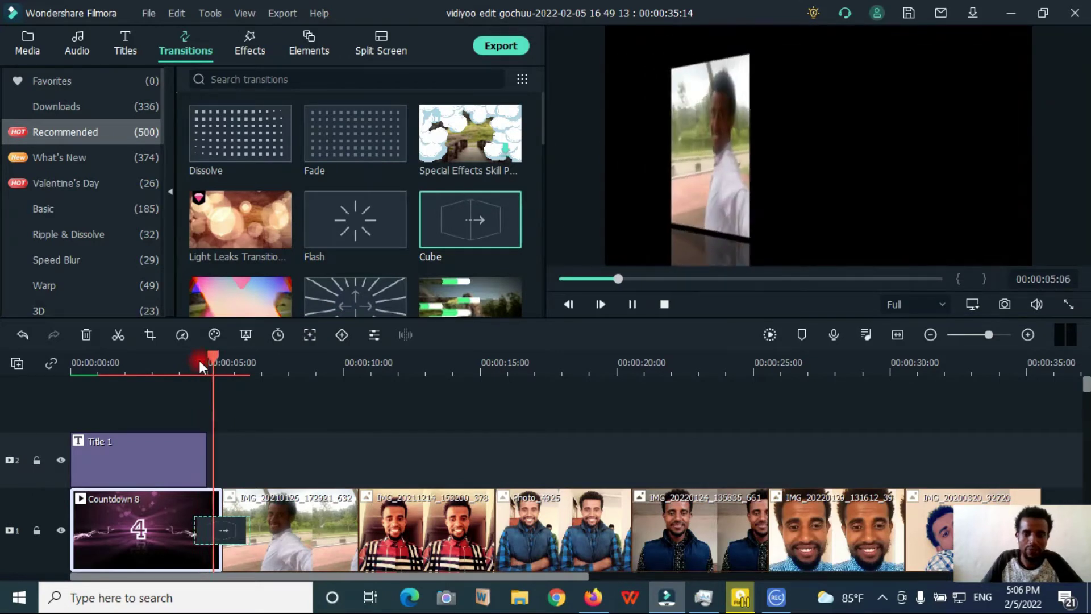
key(space)
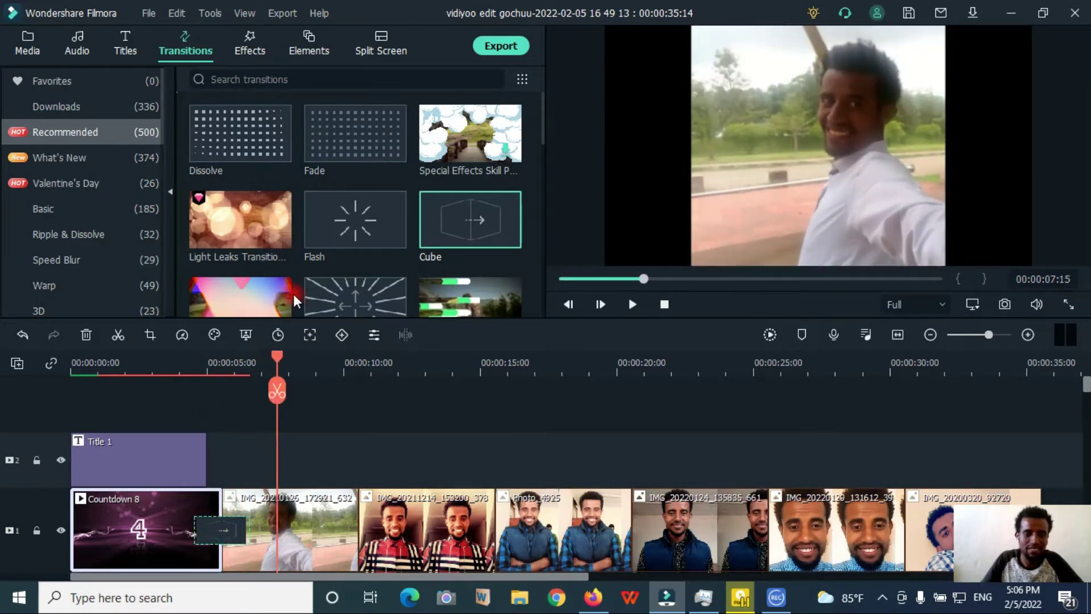
Place the Flash transition on the cut between Countdown 8 and the first photo and play it.
click(350, 209)
drag(350, 207, 211, 524)
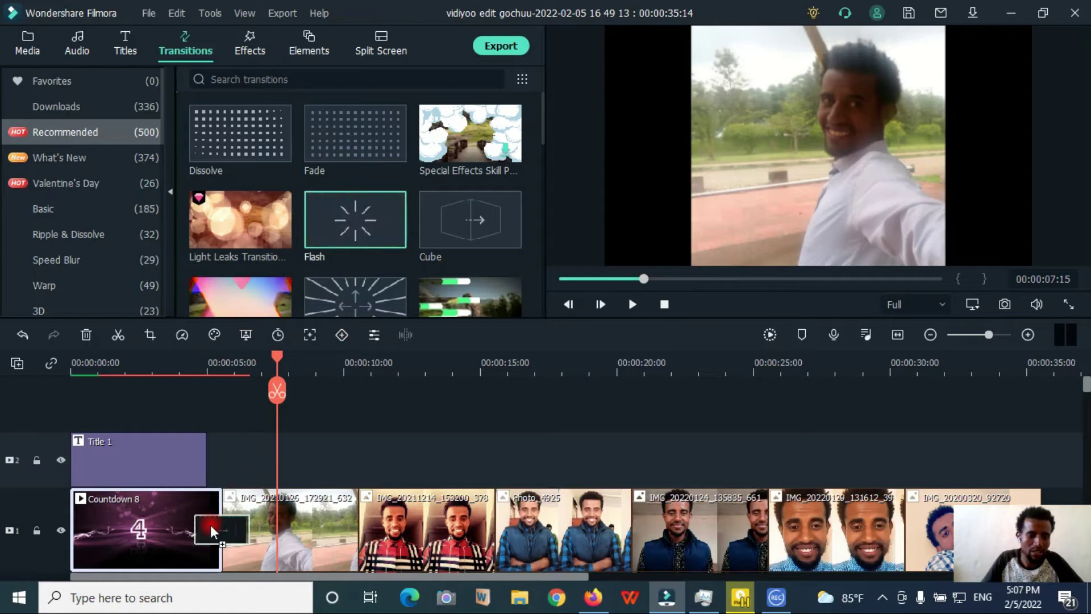
click(208, 367)
key(space)
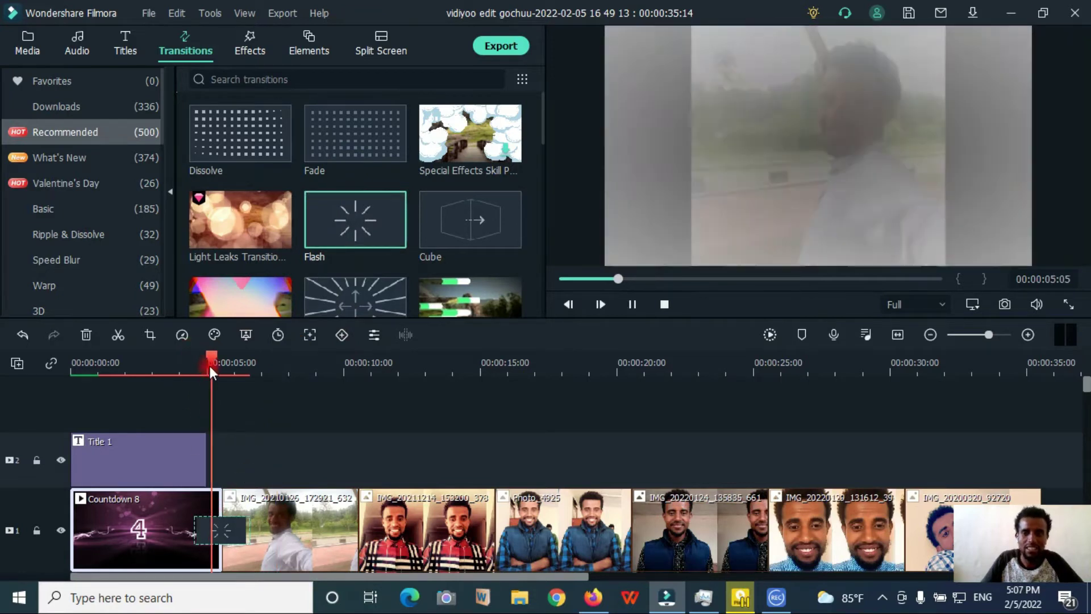
key(space)
Add a Cube transition between the first and second photos and a Push transition between the second and third.
scroll(360, 451, down, 1)
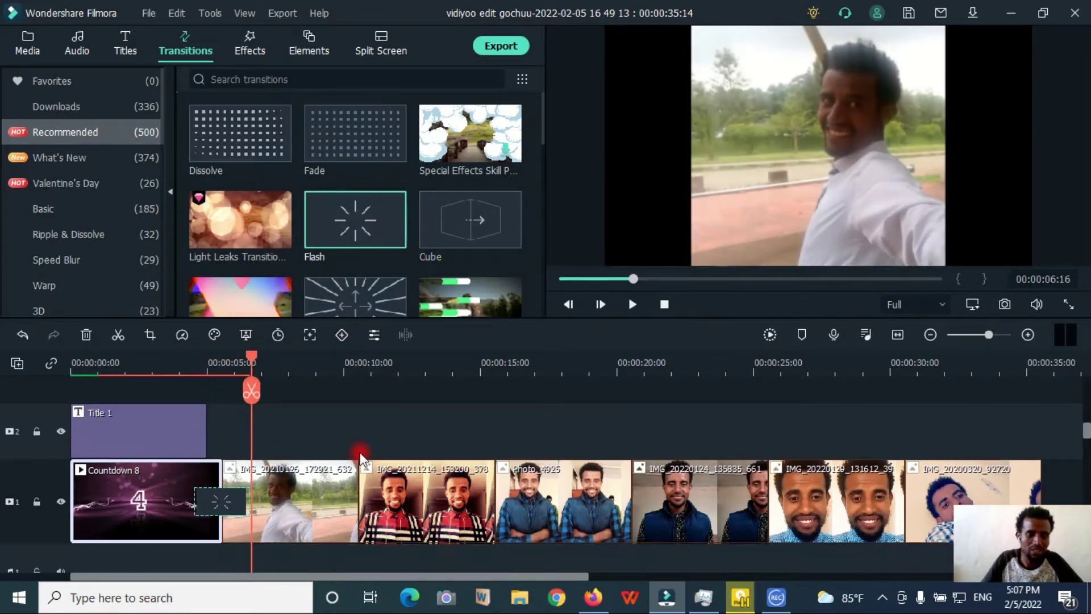
mouse_move(432, 252)
drag(457, 225, 362, 466)
scroll(343, 250, down, 7)
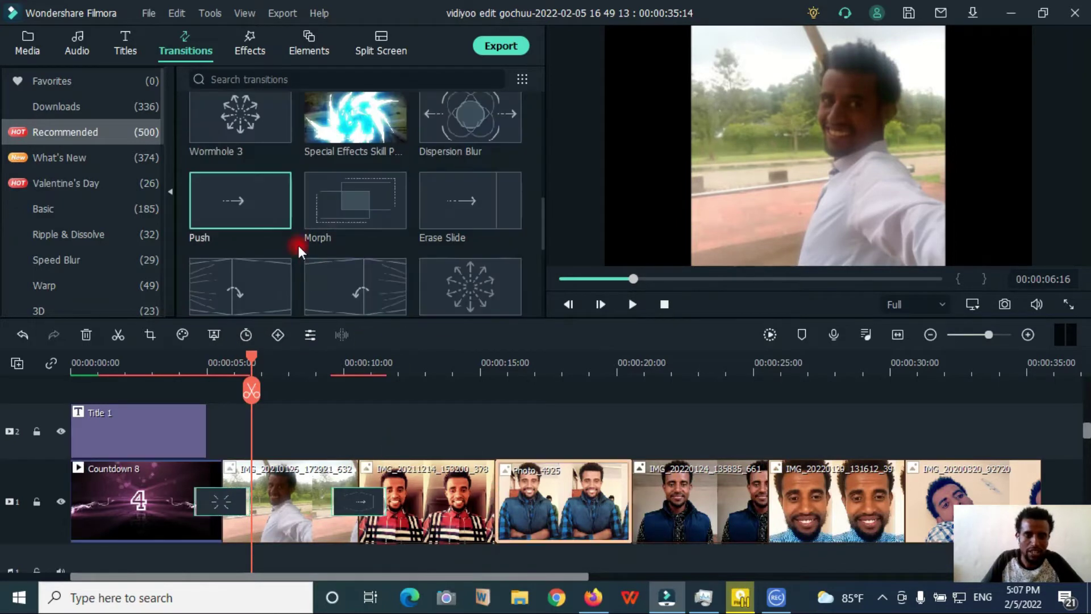
drag(275, 213, 496, 489)
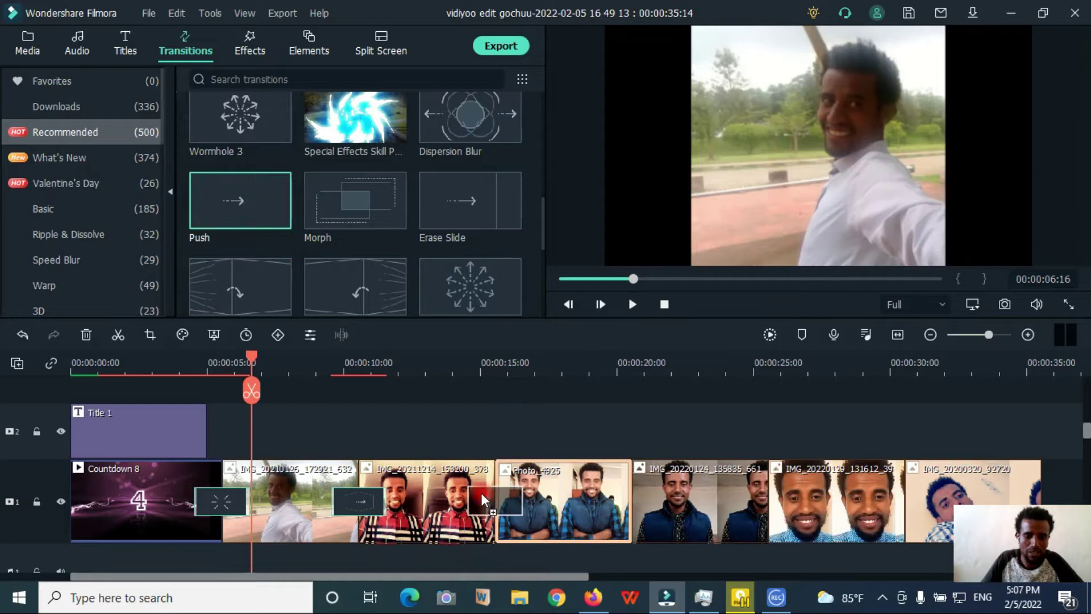
click(373, 495)
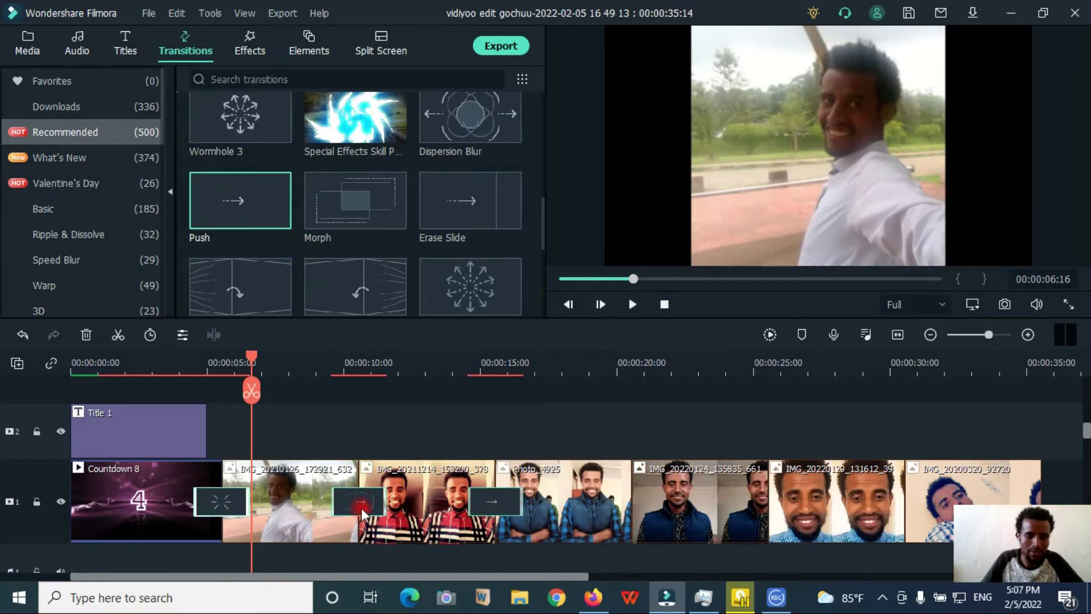
click(480, 362)
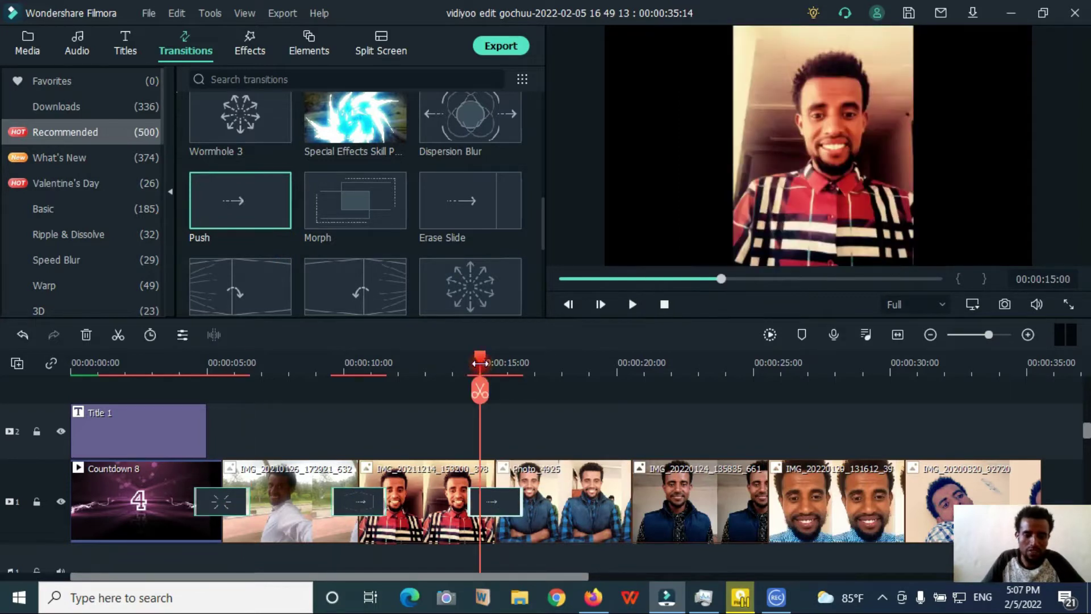
Fill the remaining photo cuts with Morph after the third photo, the outward-arrows transition after the fourth and the left-curving-arrow fold after the fifth.
mouse_move(445, 198)
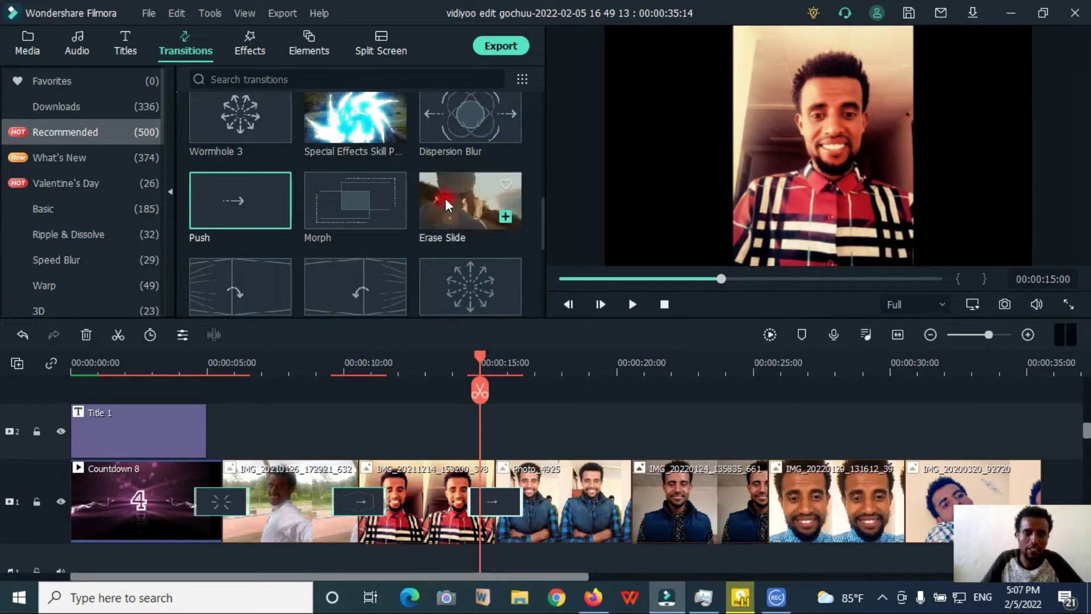
mouse_move(336, 193)
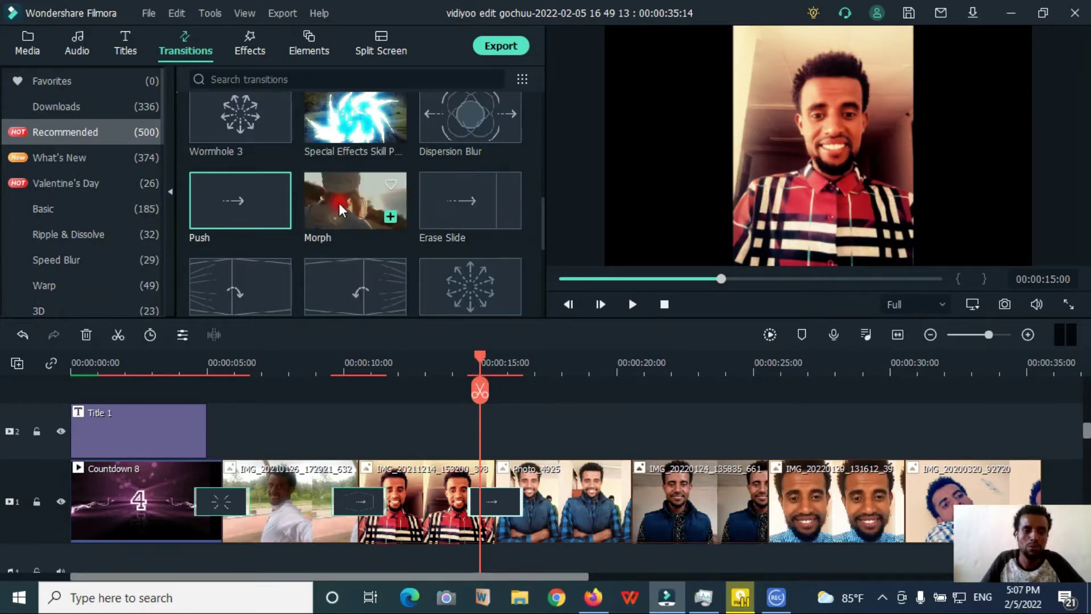
mouse_move(244, 196)
drag(358, 202, 621, 509)
drag(768, 488, 768, 488)
drag(355, 287, 885, 464)
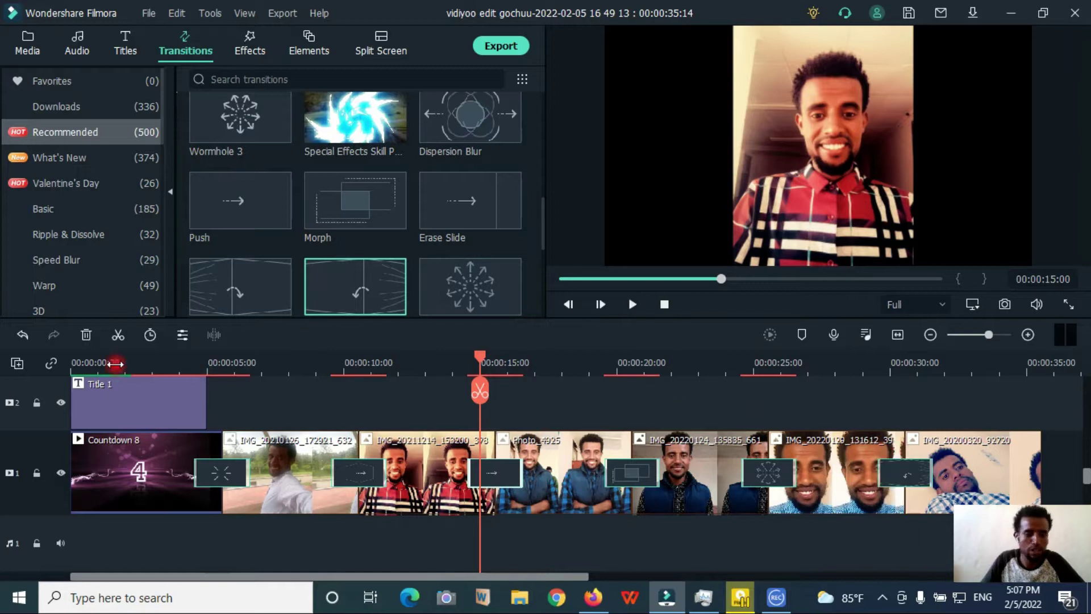
Play the whole video from the start to review the transitions, and check part of it in full screen.
click(74, 362)
key(space)
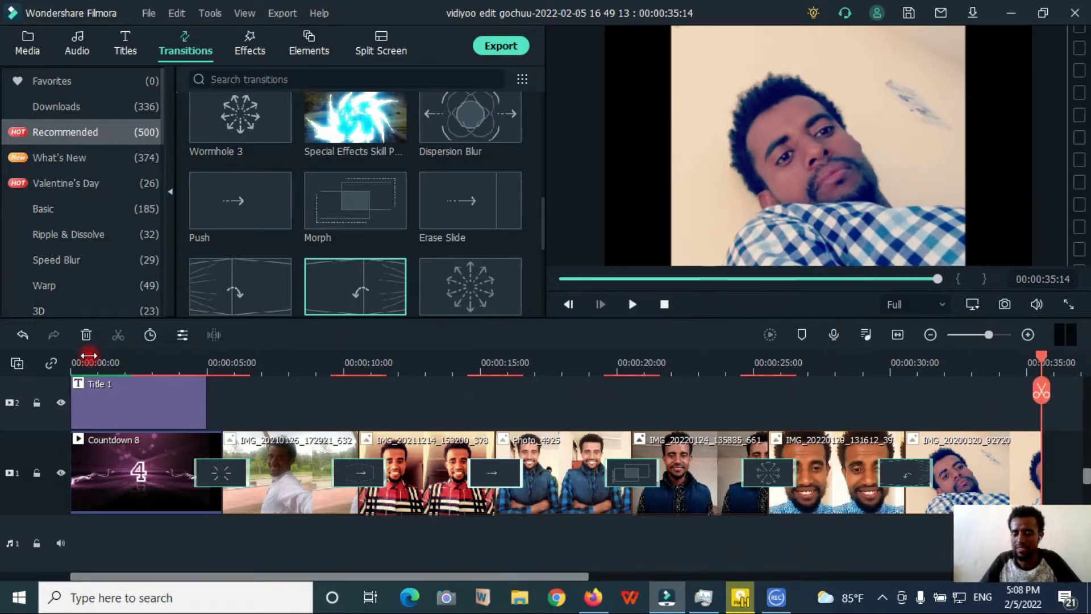
key(alt+Return)
drag(20, 575, 195, 575)
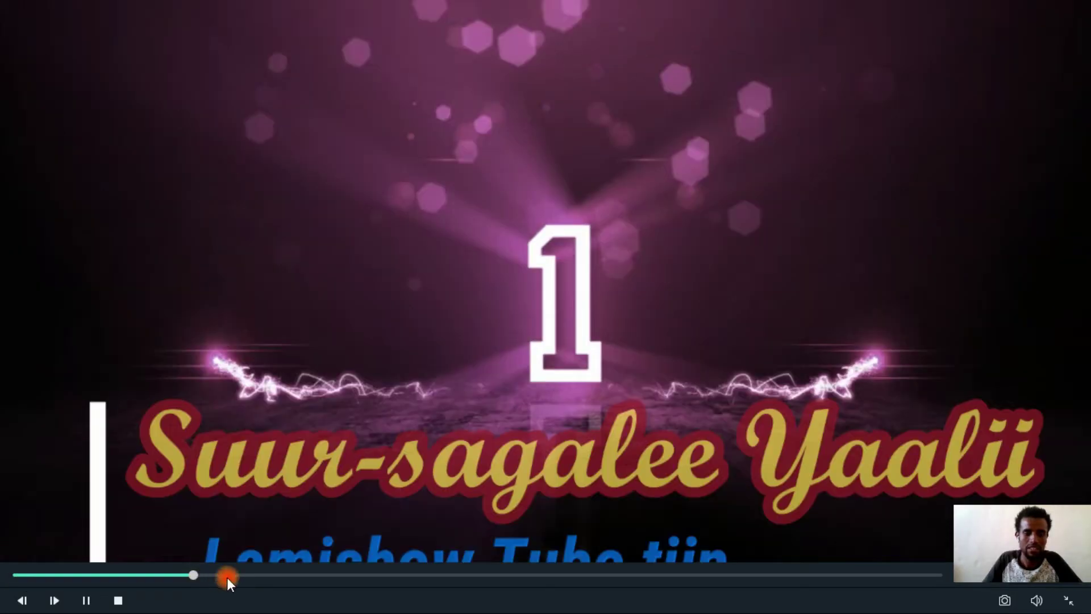
click(389, 475)
key(Escape)
Open the second photo for editing and stretch it to both sides of the frame and past its lower edge.
click(384, 366)
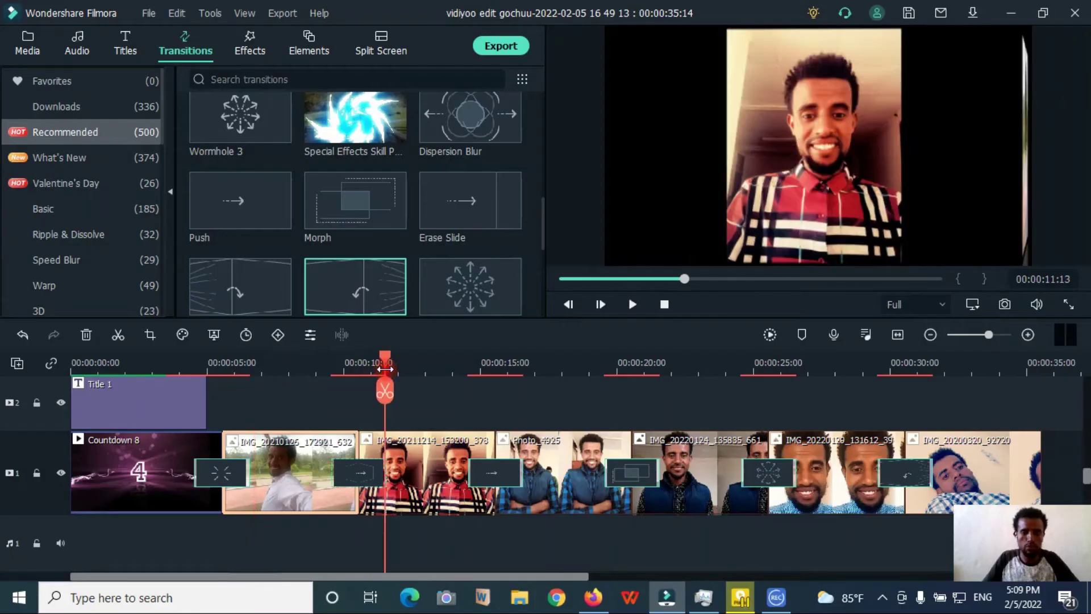
double_click(426, 470)
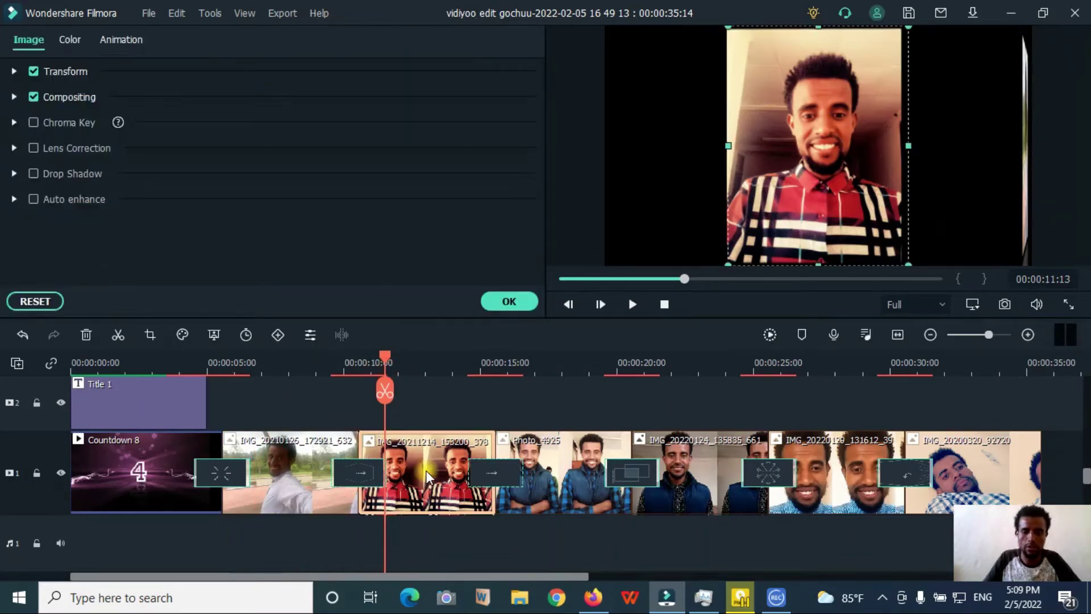
drag(730, 147, 605, 155)
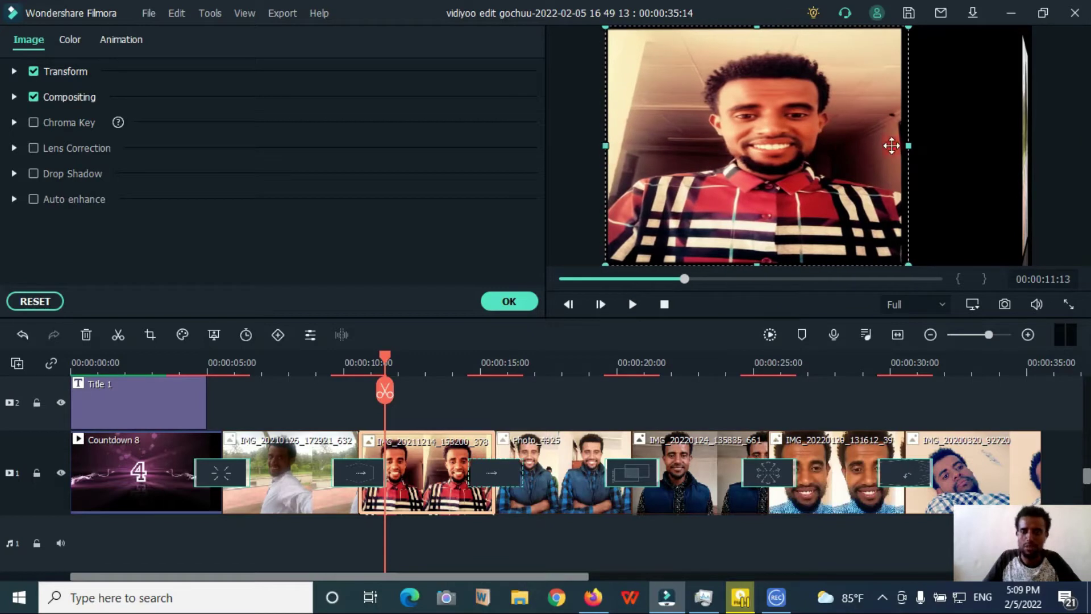
drag(908, 147, 1027, 143)
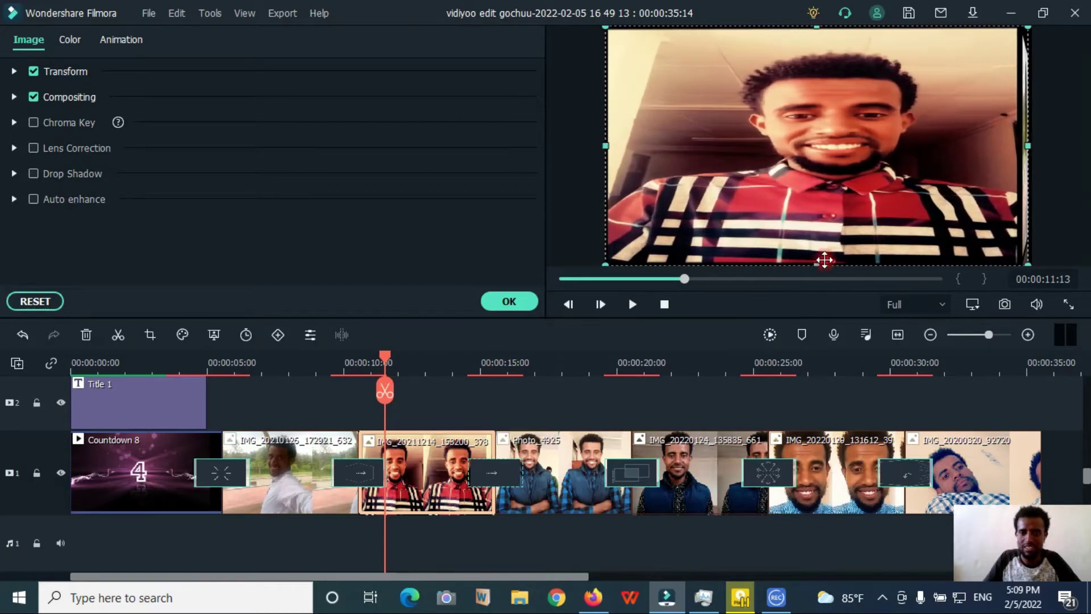
drag(824, 260, 828, 343)
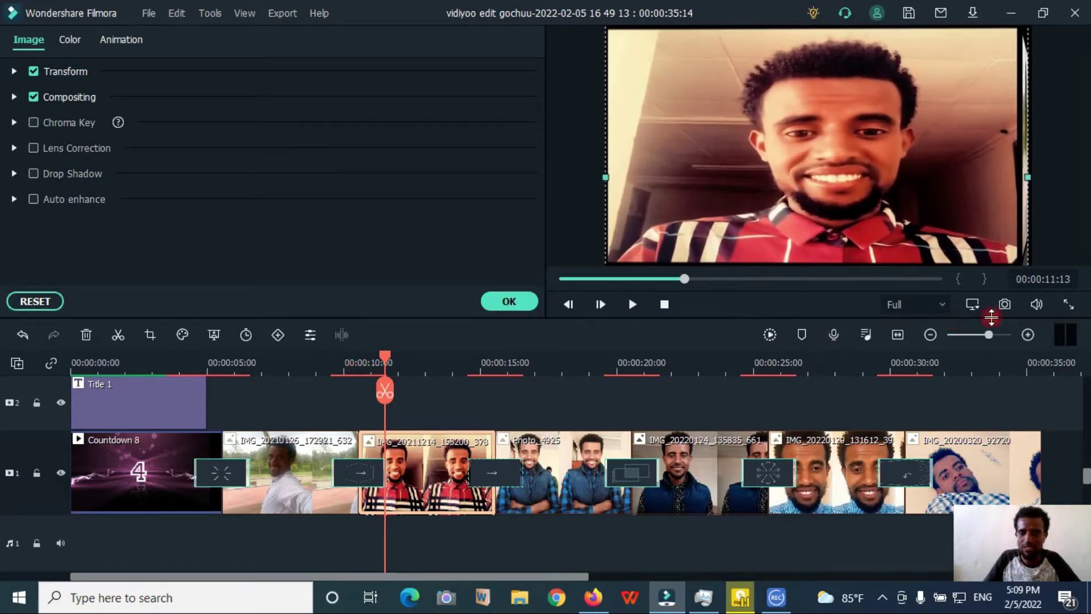
Play the stretched second photo in full screen and return to the editor.
key(alt+Return)
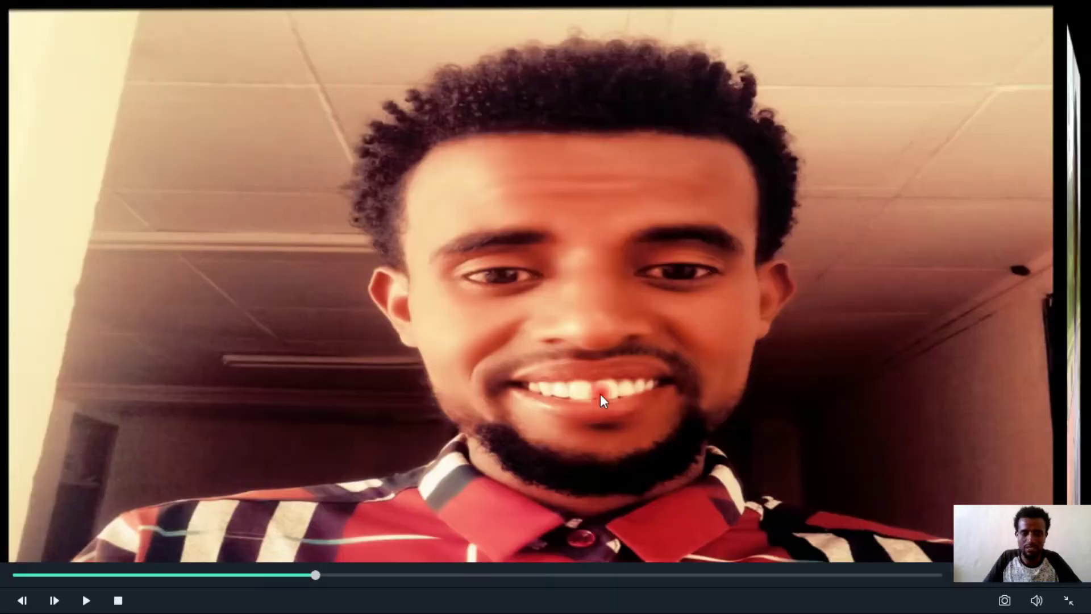
click(301, 567)
key(space)
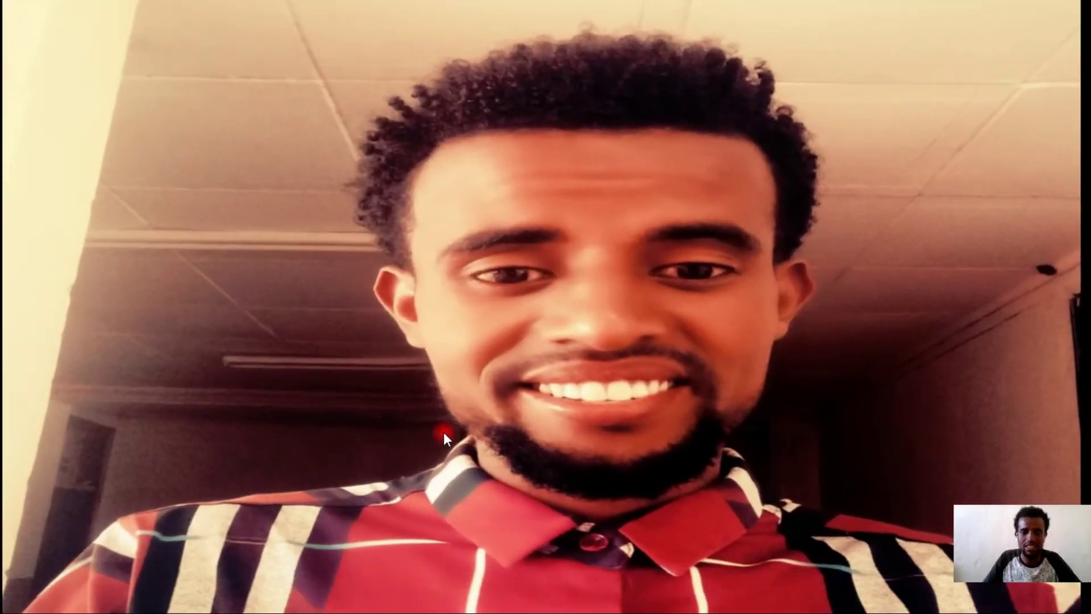
key(Escape)
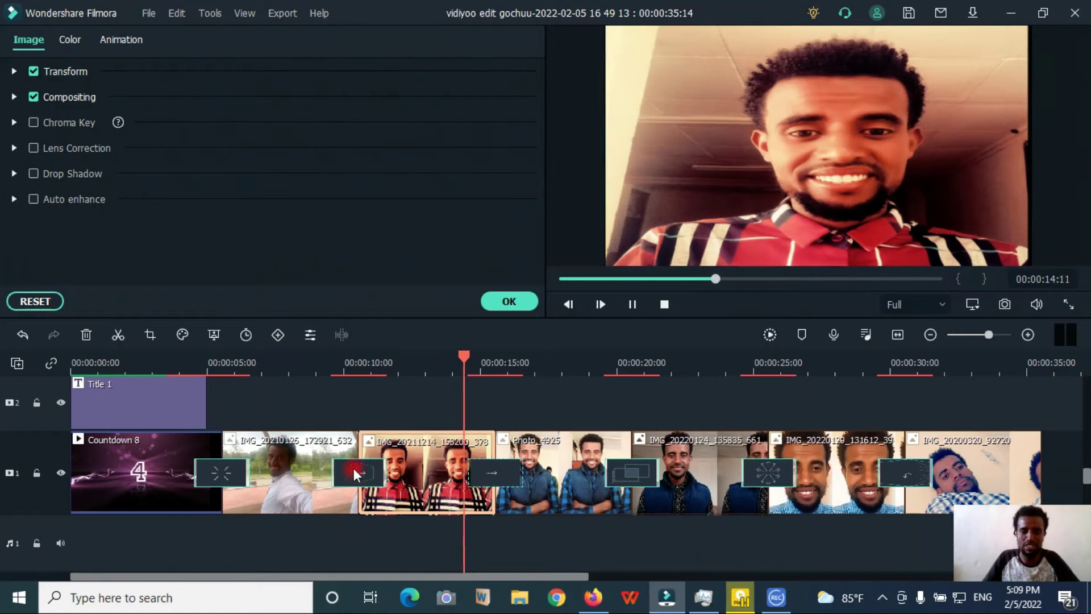
Stop reviewing the stretched second photo and close its image settings, keeping the changes.
click(435, 367)
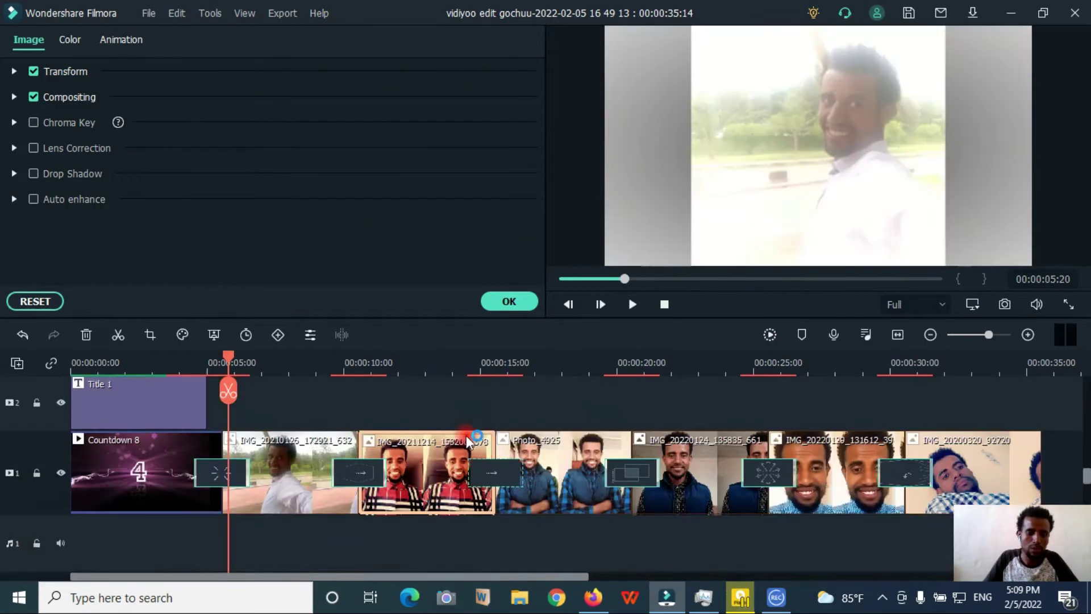
scroll(466, 436, down, 1)
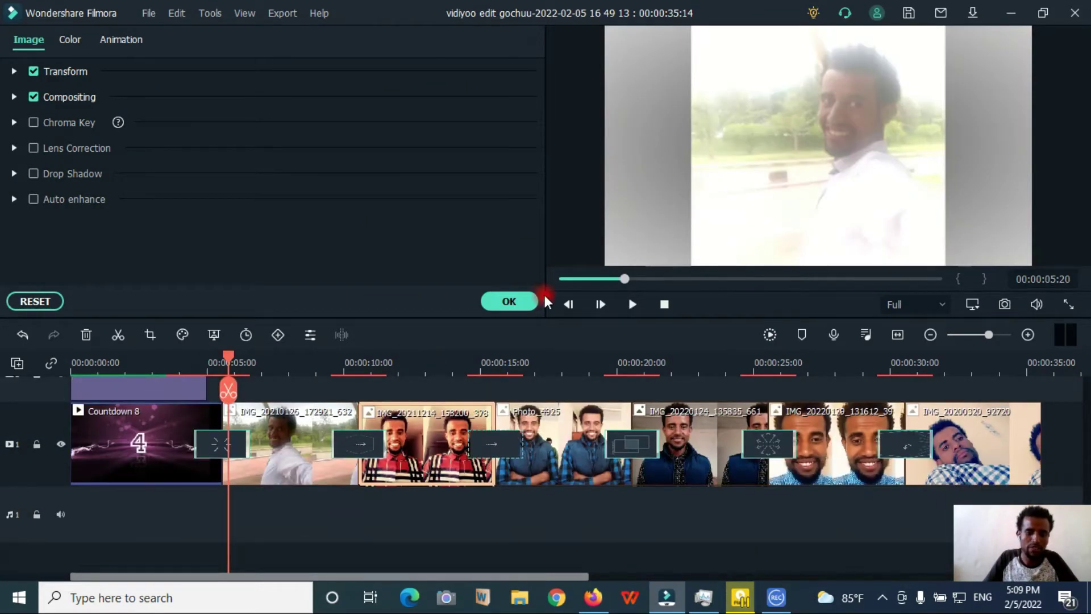
click(528, 299)
scroll(292, 413, up, 3)
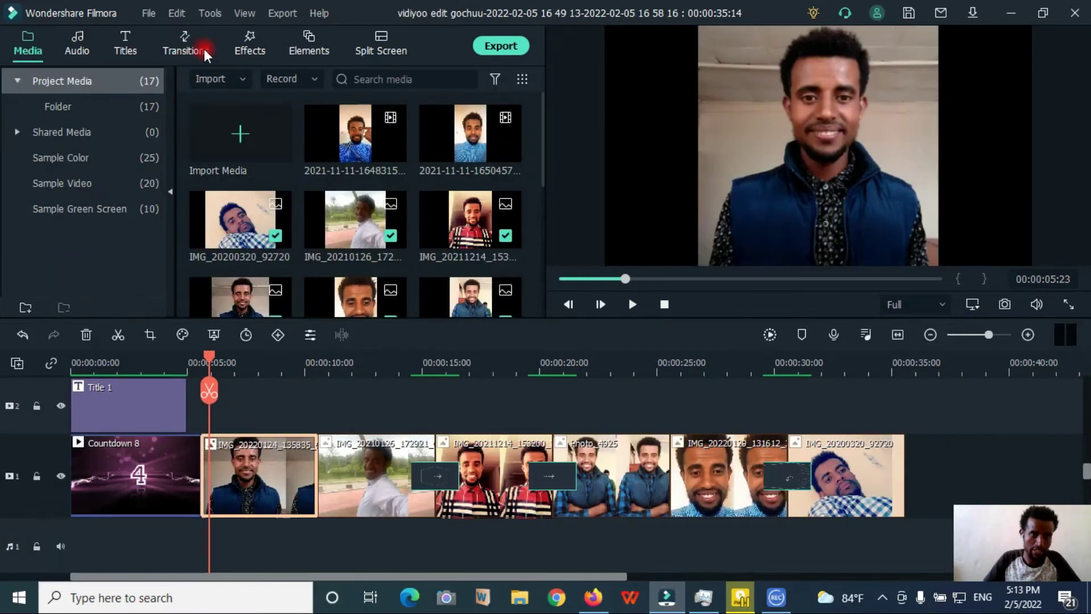
Try the downloaded Black & White 1 effect above the first photo, previewing it briefly, and undo it.
click(238, 43)
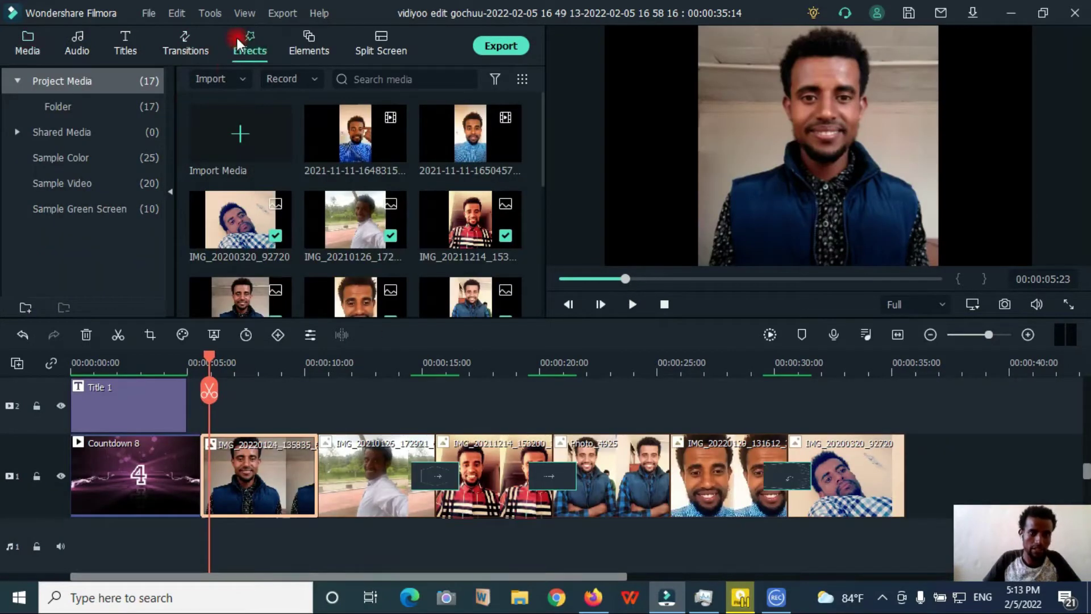
click(67, 107)
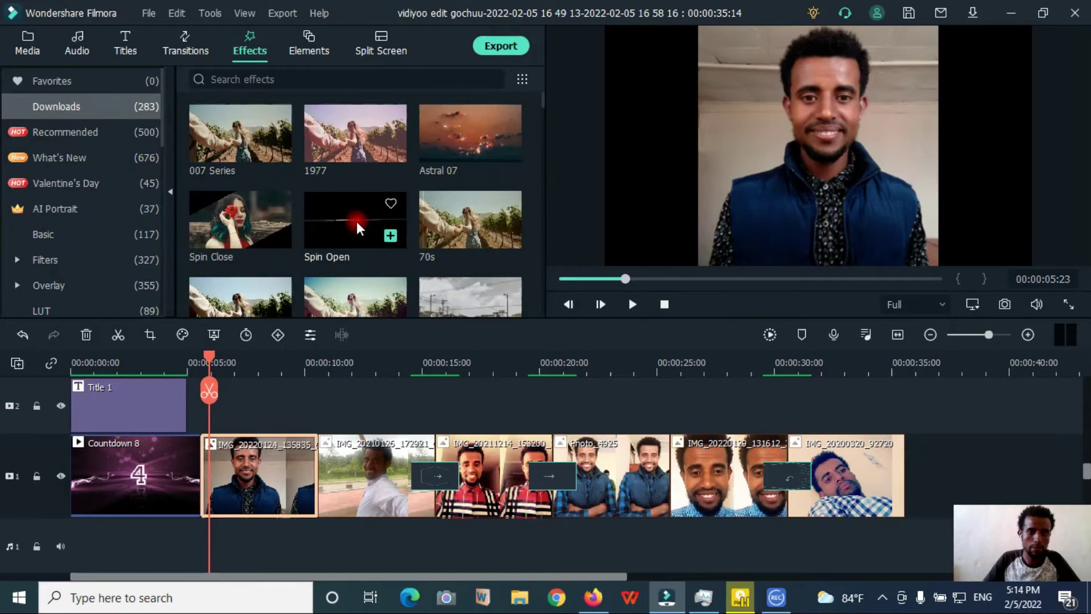
drag(492, 112, 463, 132)
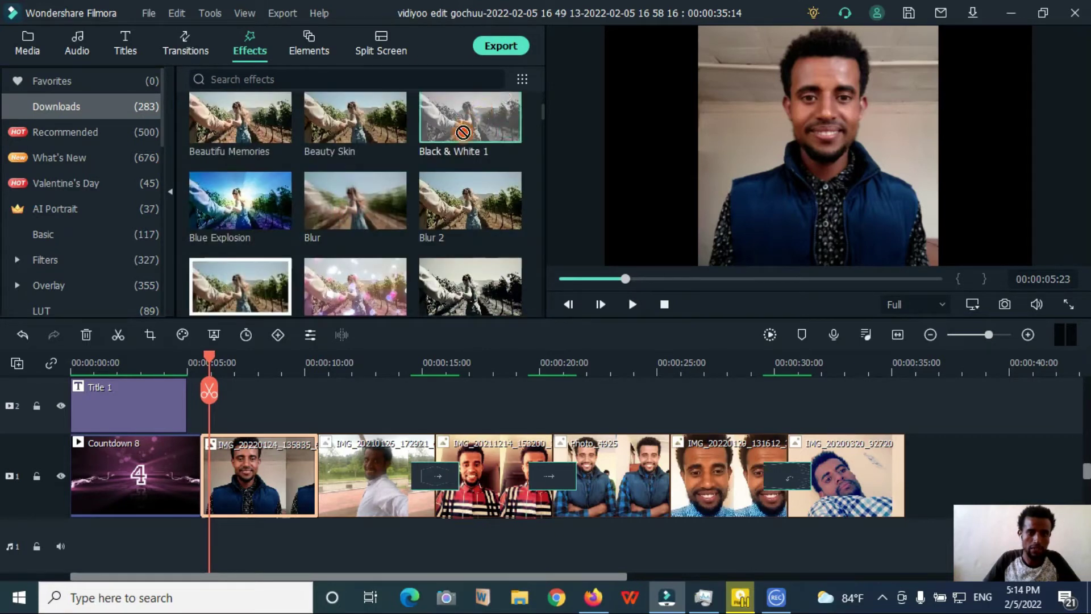
drag(376, 347, 212, 419)
key(space)
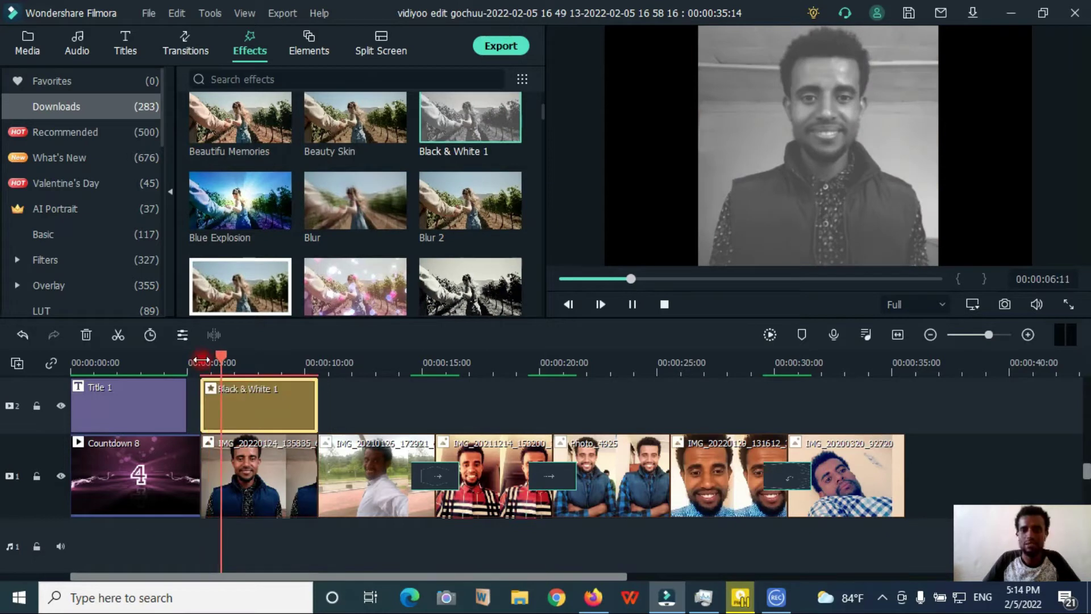
key(space)
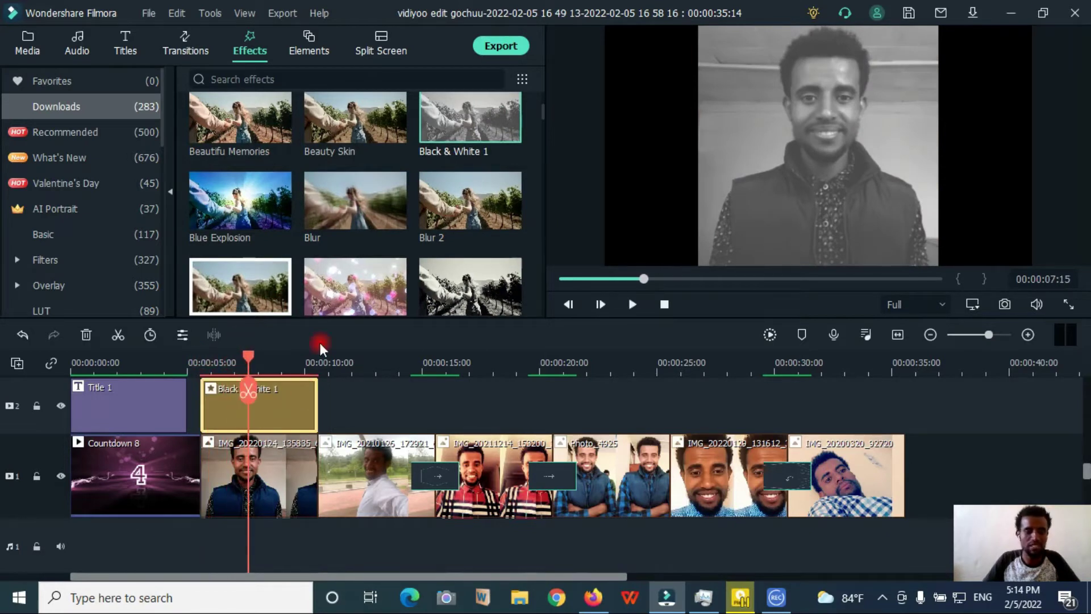
key(ctrl+z)
Try the Canvas effect above the first photo and undo its placement.
scroll(278, 298, down, 8)
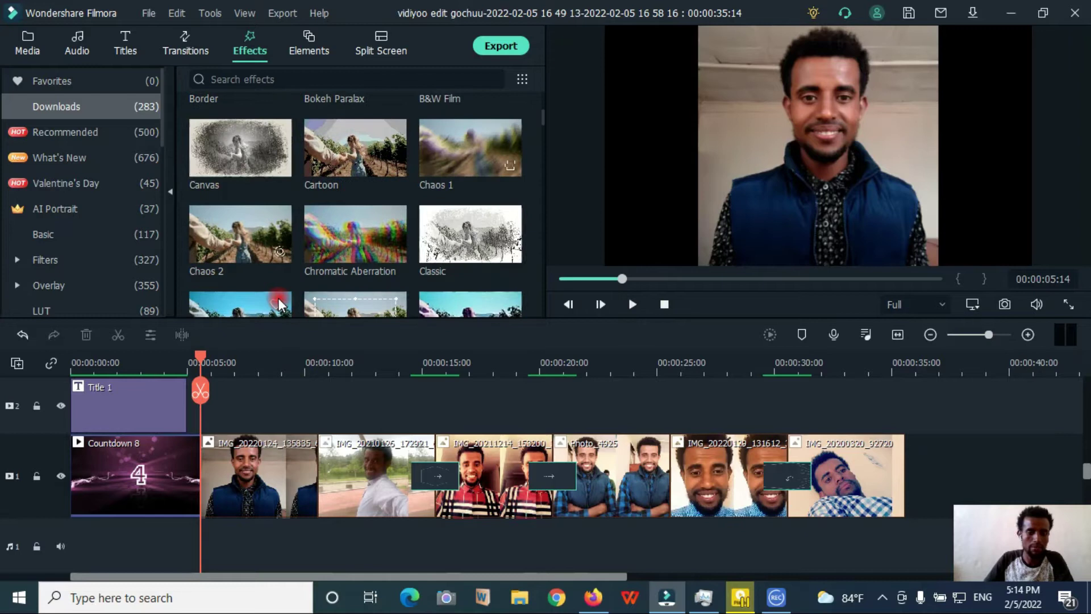
scroll(262, 171, up, 3)
mouse_move(261, 171)
mouse_down()
mouse_move(292, 441)
mouse_move(216, 415)
mouse_up()
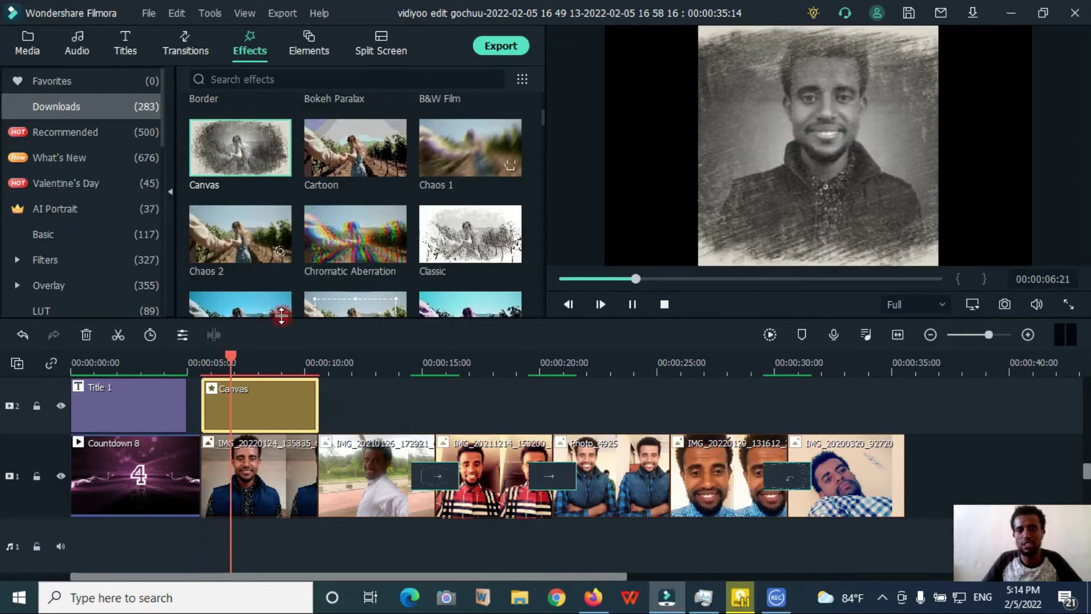
key(ctrl+z)
Try the Four Seasons effect above the first photo, checking it in full screen, and delete it.
scroll(405, 265, down, 5)
drag(460, 222, 210, 441)
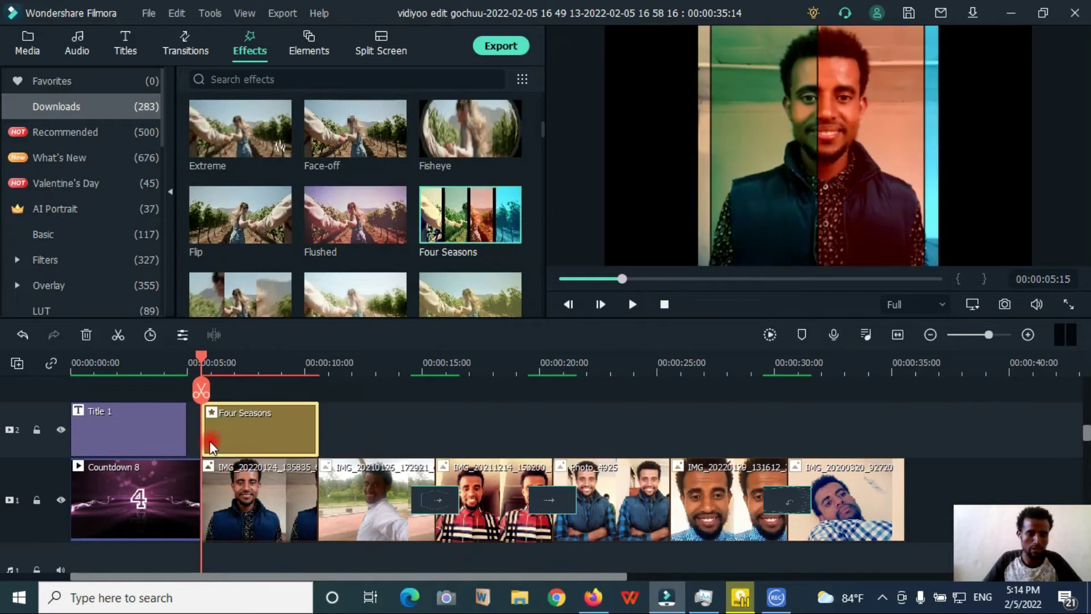
key(alt+Return)
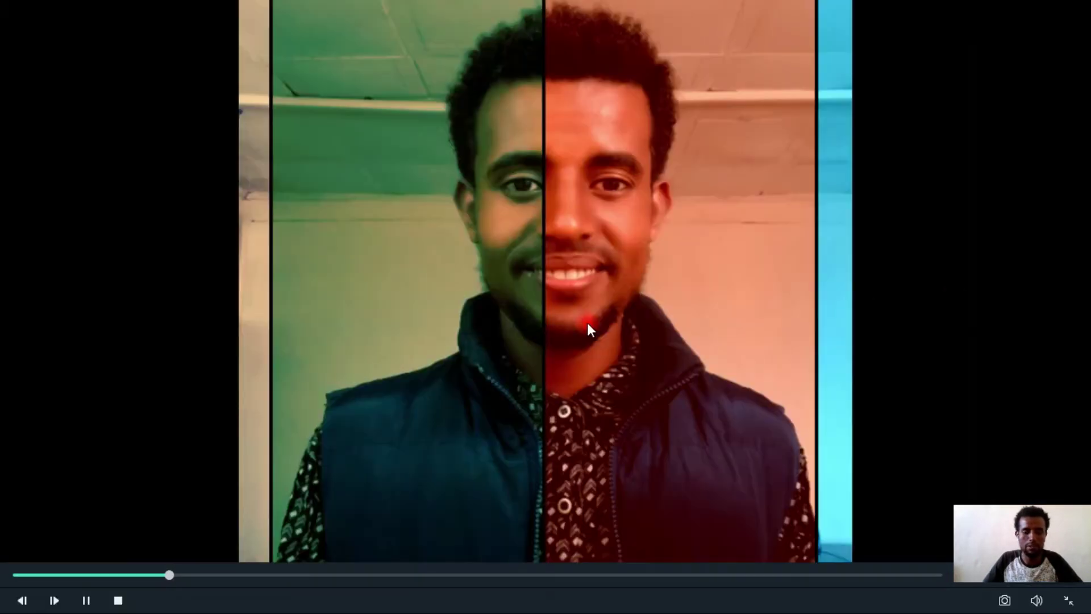
key(Escape)
scroll(398, 225, down, 6)
scroll(397, 233, up, 5)
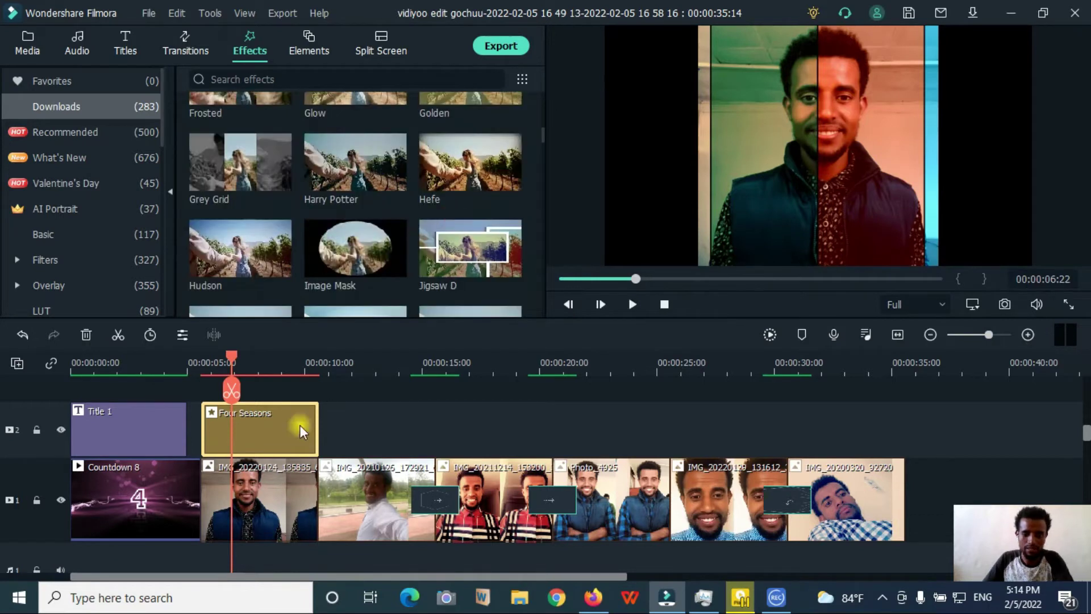
key(Delete)
Place the Video Wall effect above the first photo and check it in full screen.
drag(470, 248, 223, 458)
scroll(334, 139, down, 10)
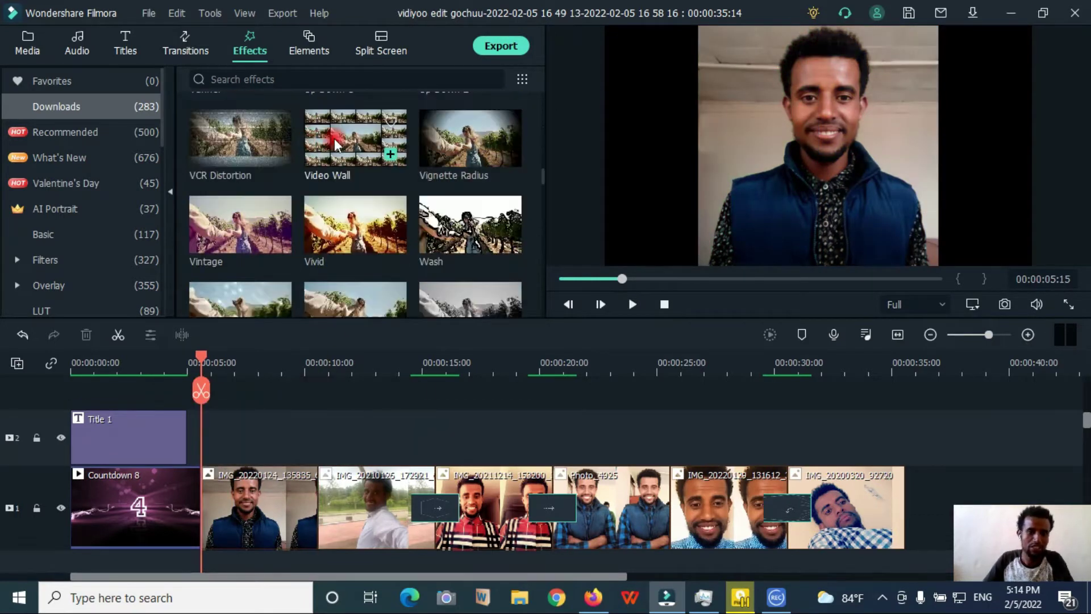
drag(355, 130, 354, 183)
drag(352, 287, 205, 450)
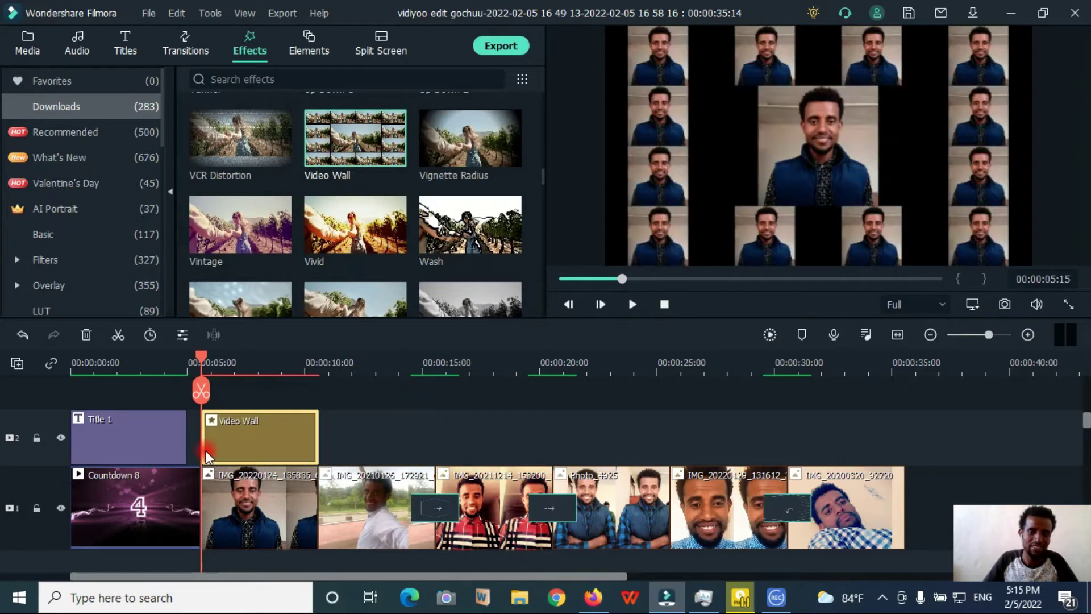
click(1070, 303)
key(Escape)
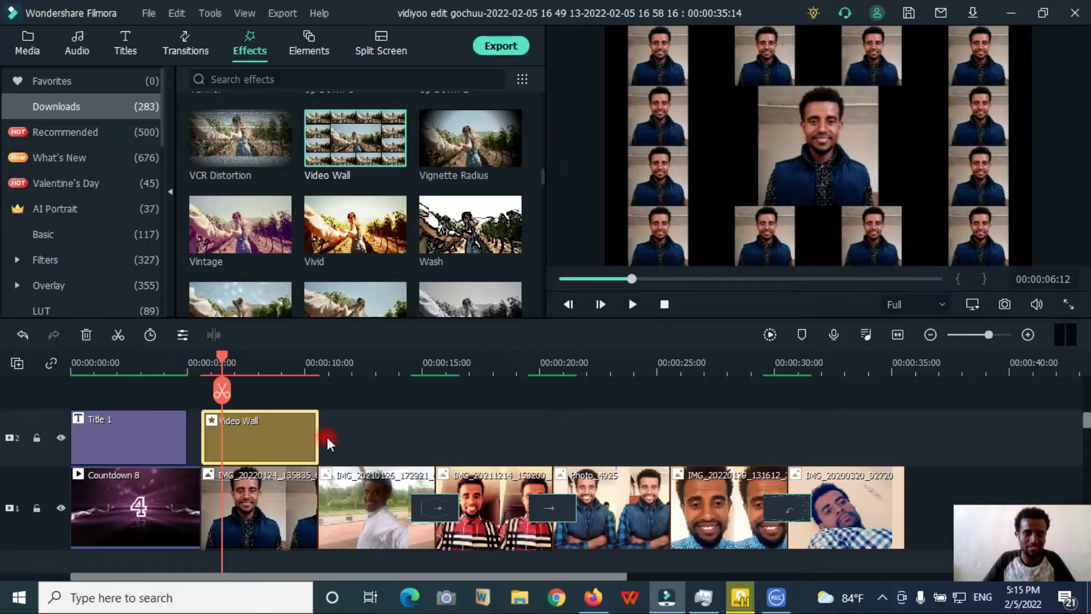
Preview the Video Wall effect stretched across all the photos, skipping from photo to photo, and shorten it back to the first photo.
drag(318, 436, 895, 441)
click(203, 363)
key(space)
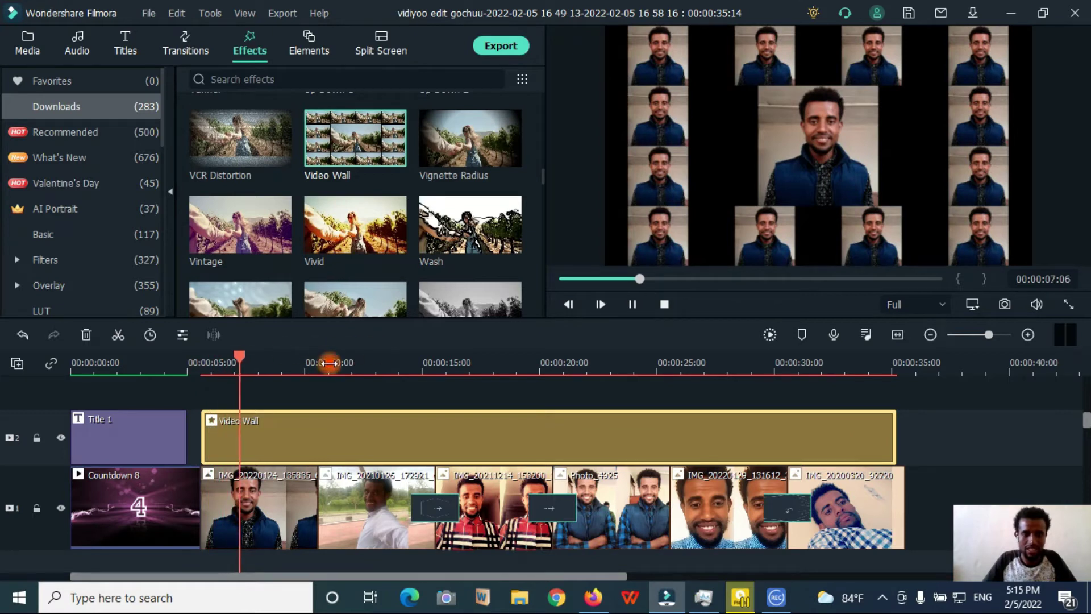
click(330, 362)
click(502, 359)
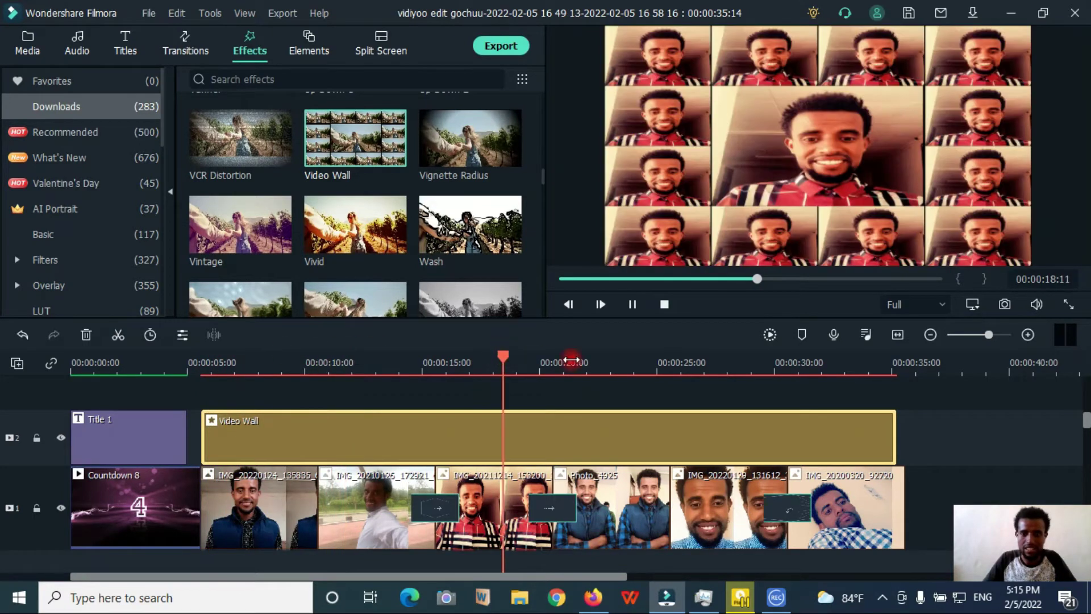
click(602, 362)
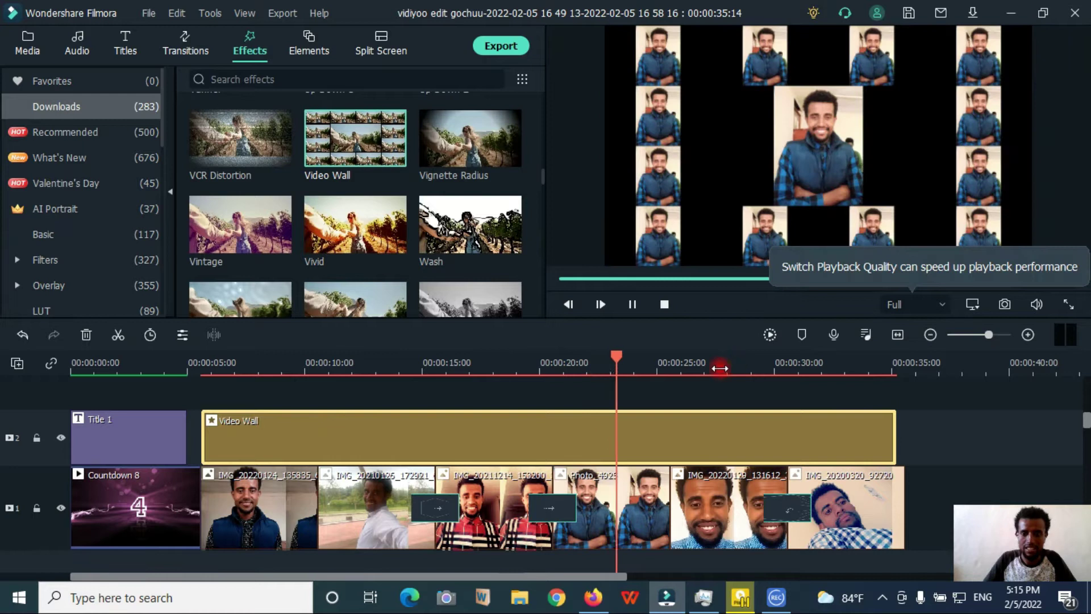
click(715, 367)
click(827, 367)
key(space)
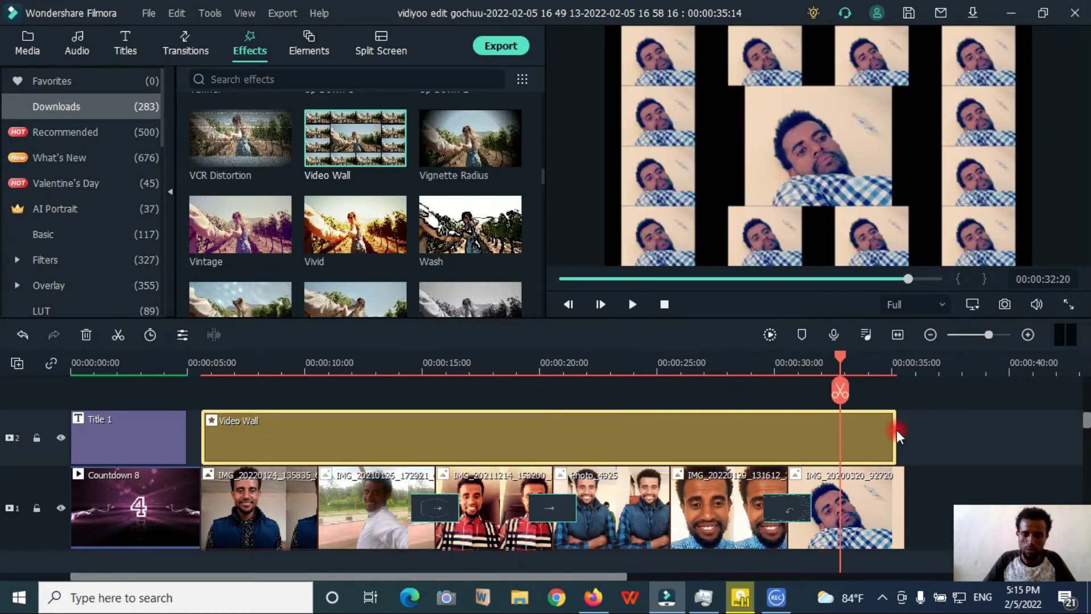
drag(895, 429, 312, 441)
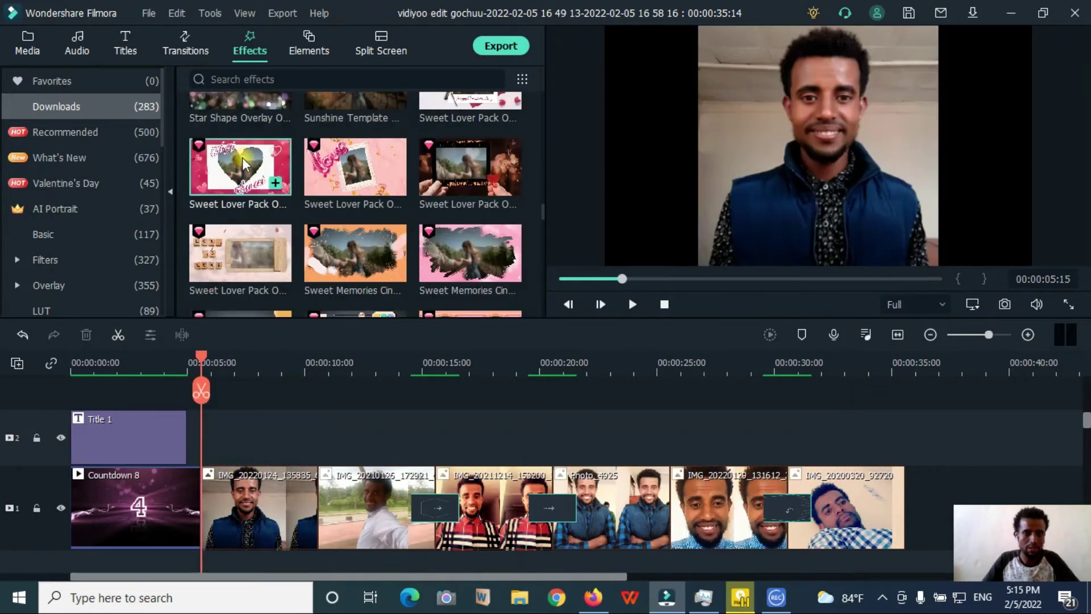
Try the Sweet Lover Pack overlay with the heart-shaped frame above the first photo and delete it after previewing.
drag(241, 163, 218, 449)
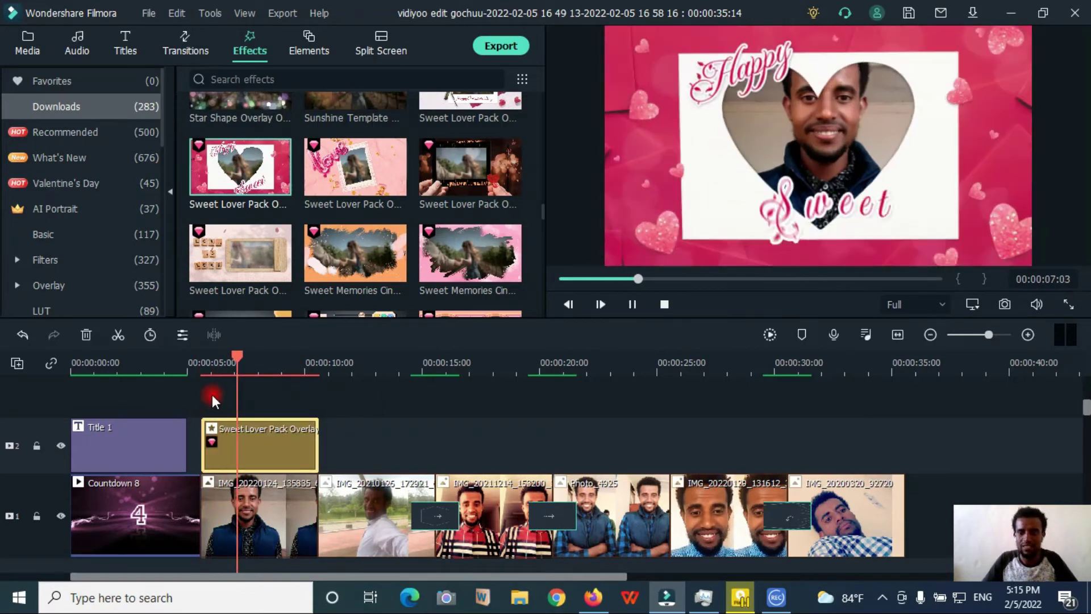
key(space)
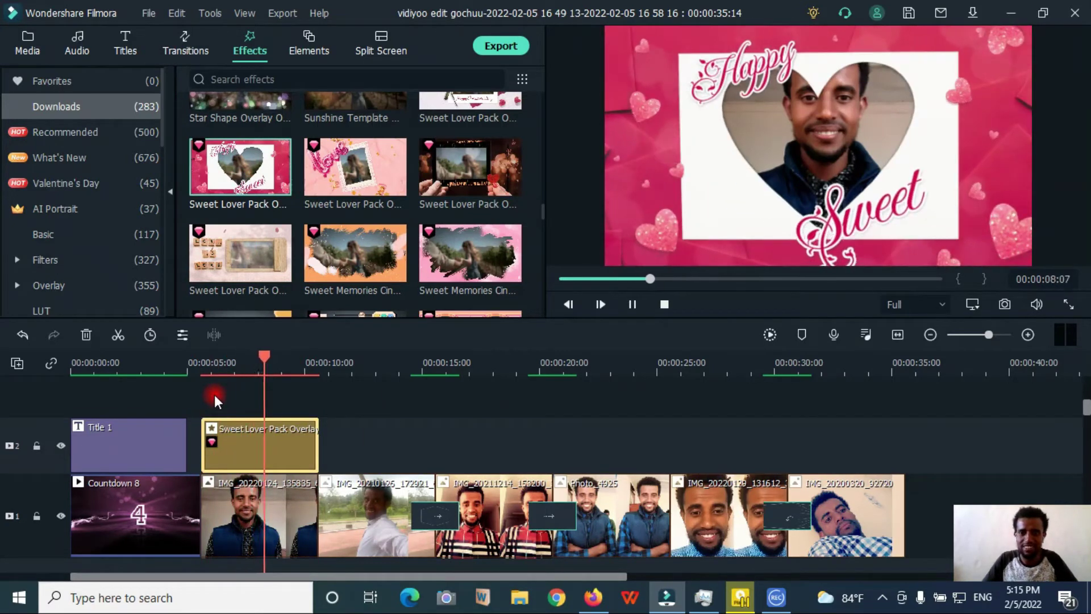
key(space)
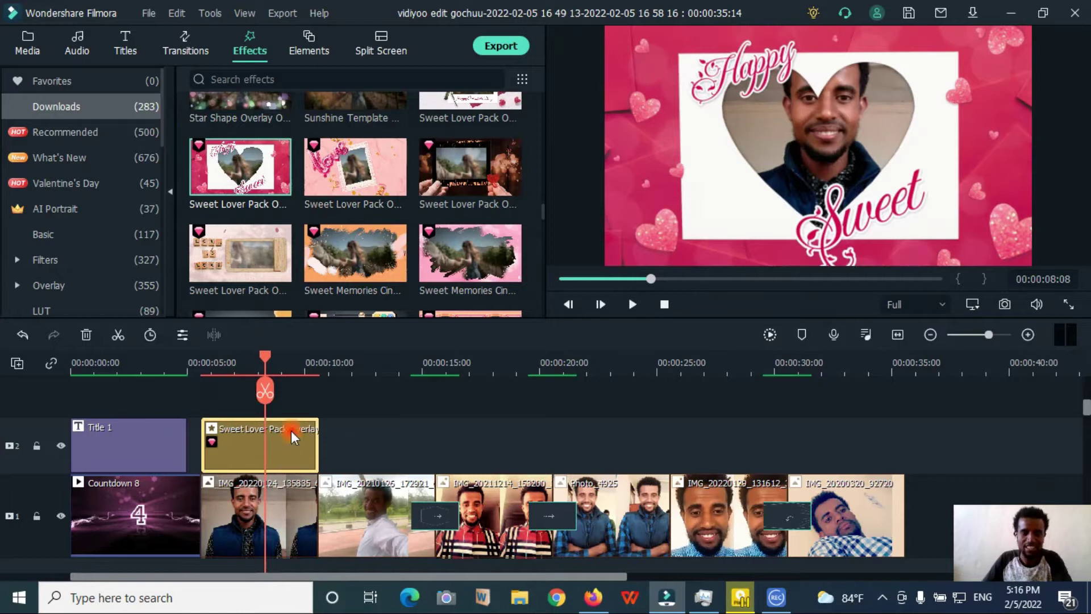
key(Delete)
Place the Sweet Lover Pack overlay with the Love balloons above the first photo and preview it.
drag(364, 170, 212, 458)
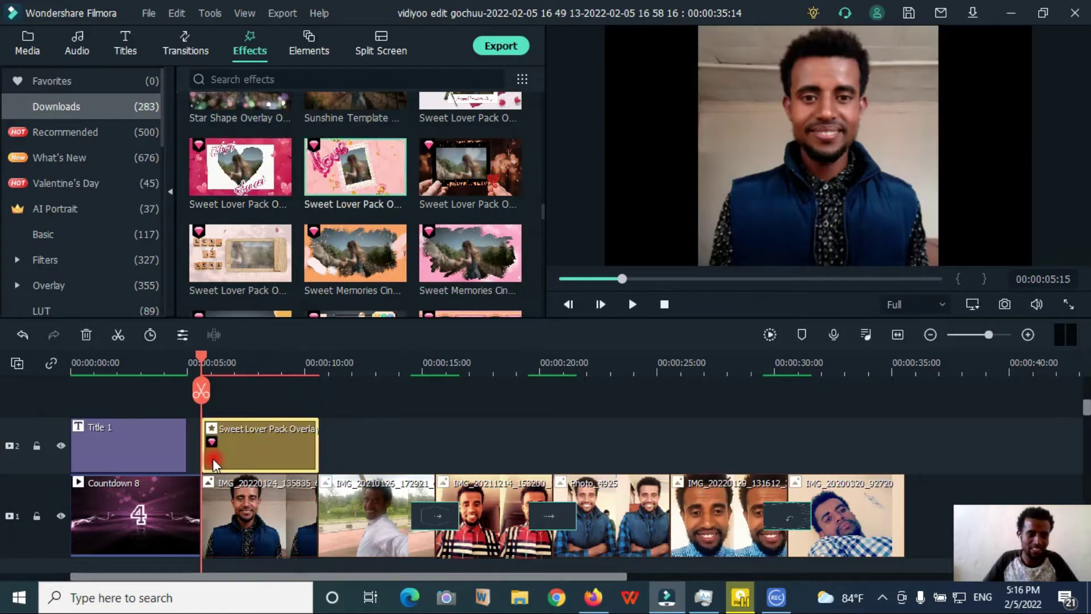
key(space)
key(space)
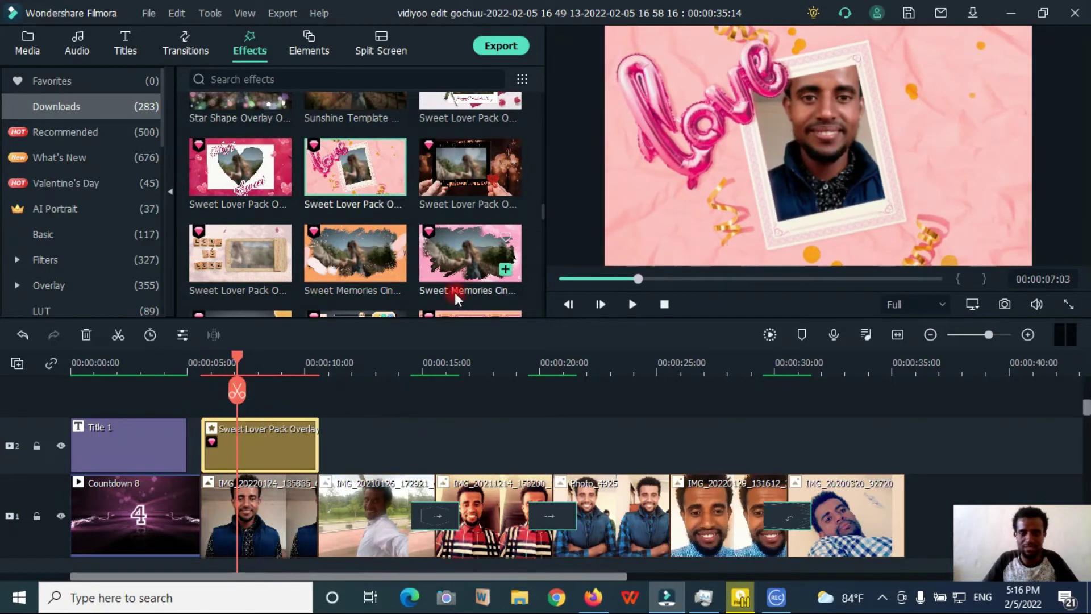
Shrink and reposition the first photo to fit inside the Love overlay's tilted frame, and replay the result.
click(273, 515)
drag(844, 120, 834, 148)
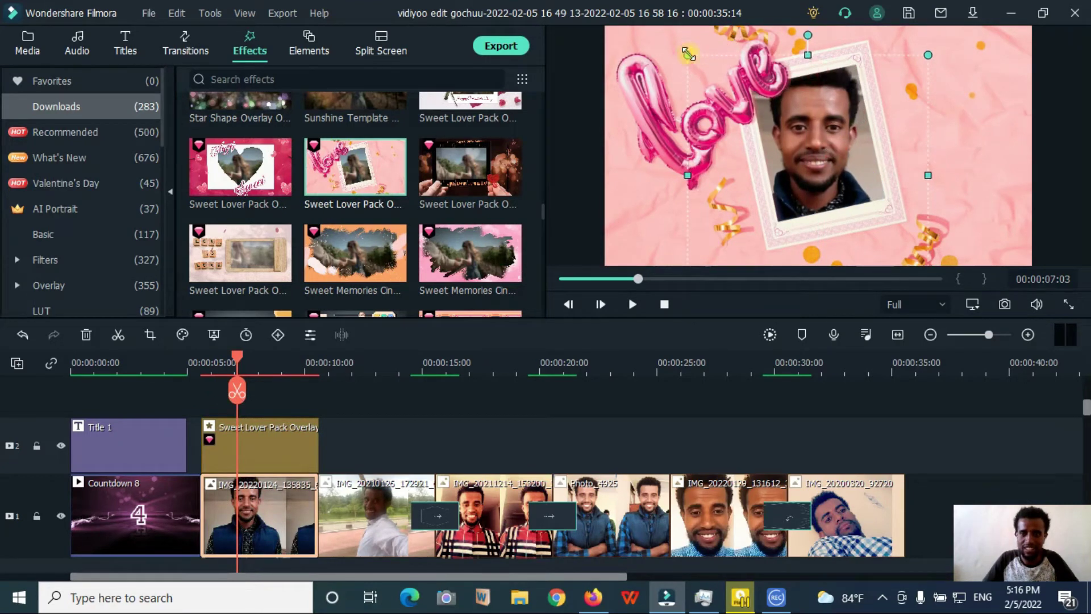
drag(687, 54, 739, 85)
drag(808, 143, 804, 116)
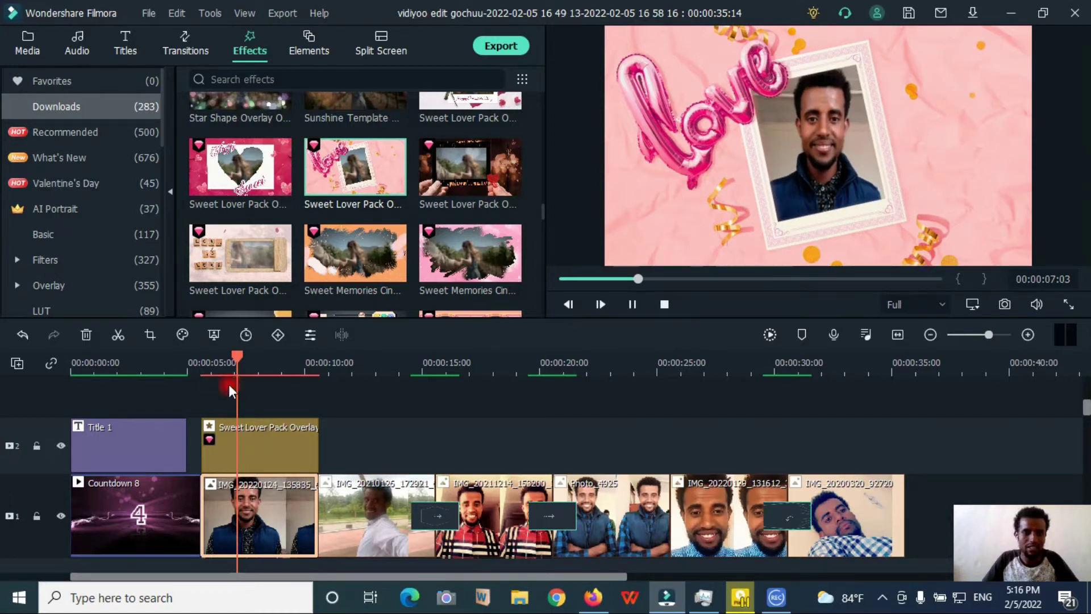
drag(230, 386, 213, 365)
key(space)
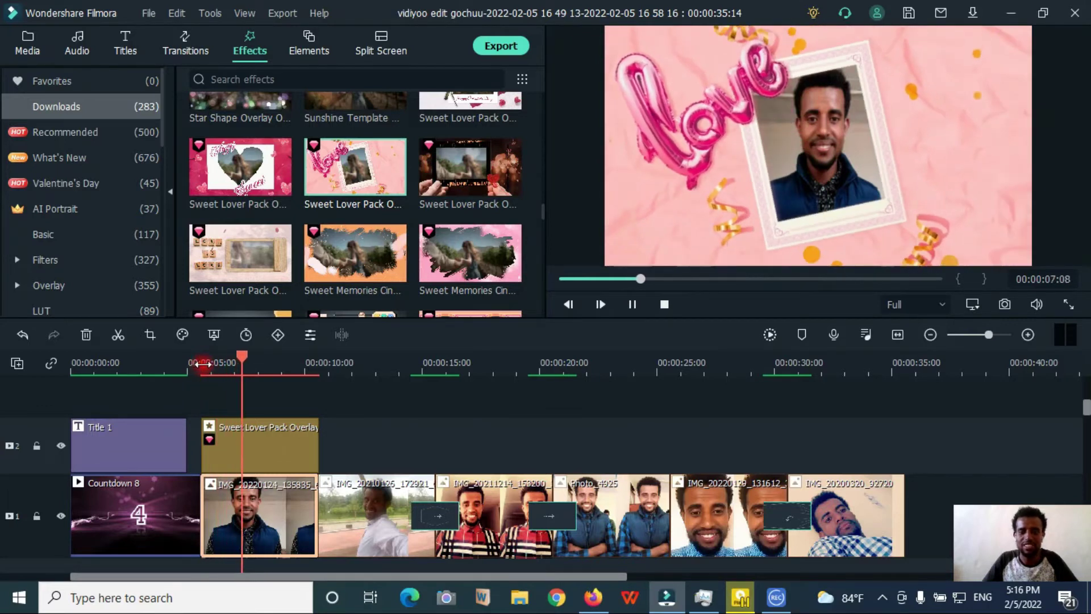
key(space)
Try the Neon Flow 1 effect above the first photo in place of the Love overlay, and delete it after previewing.
scroll(333, 240, down, 10)
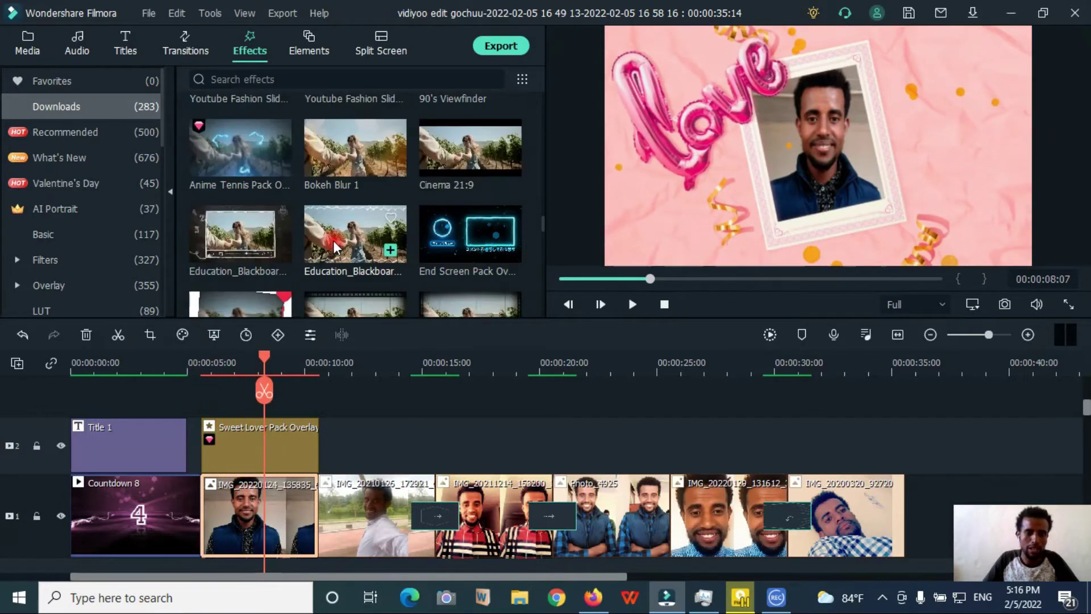
scroll(432, 270, down, 5)
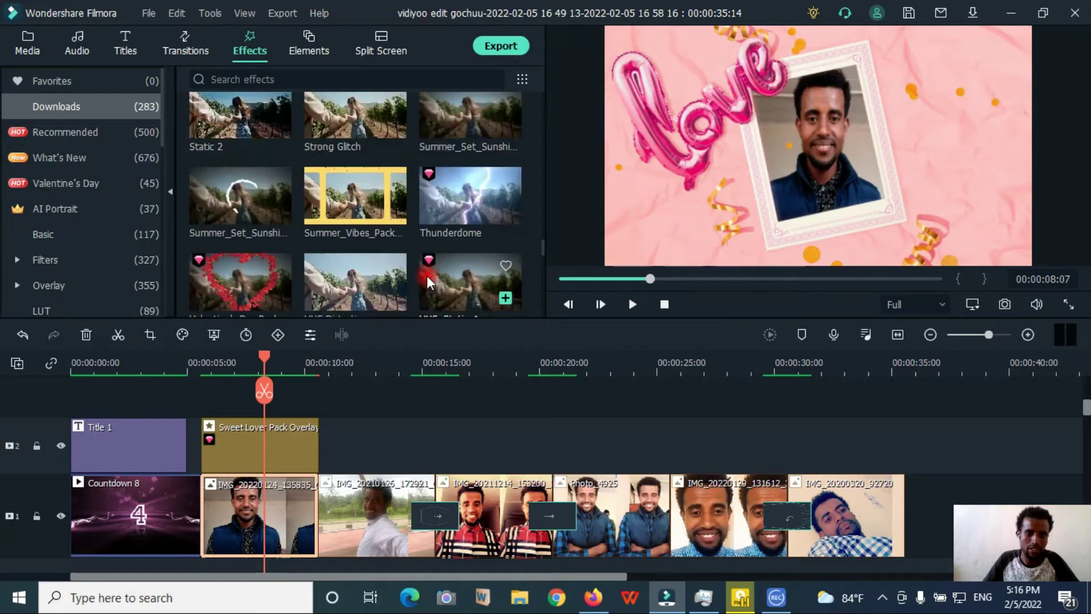
scroll(340, 227, down, 5)
drag(255, 175, 217, 449)
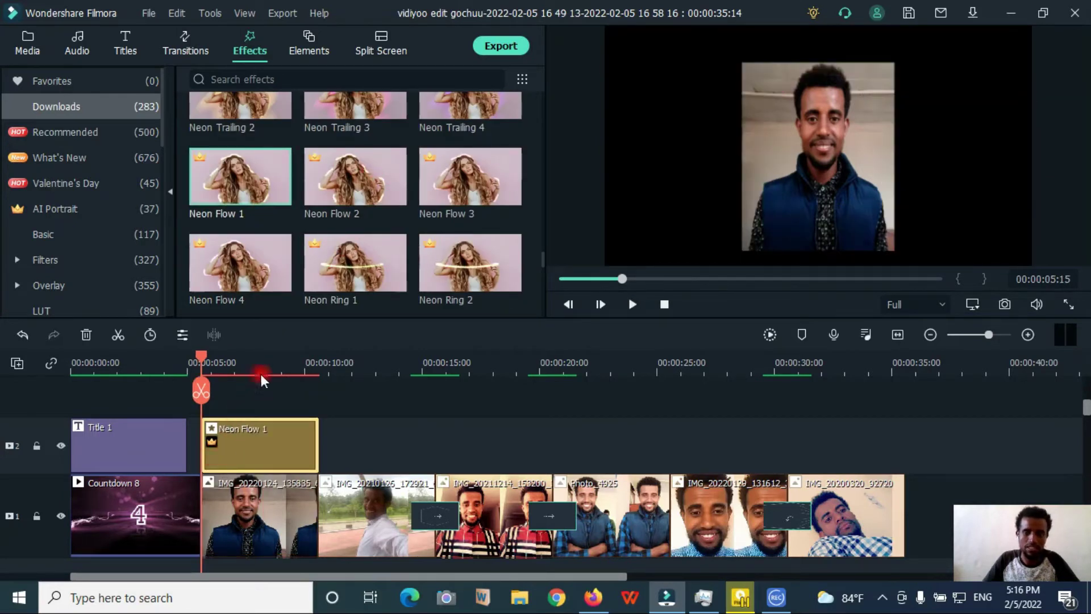
key(space)
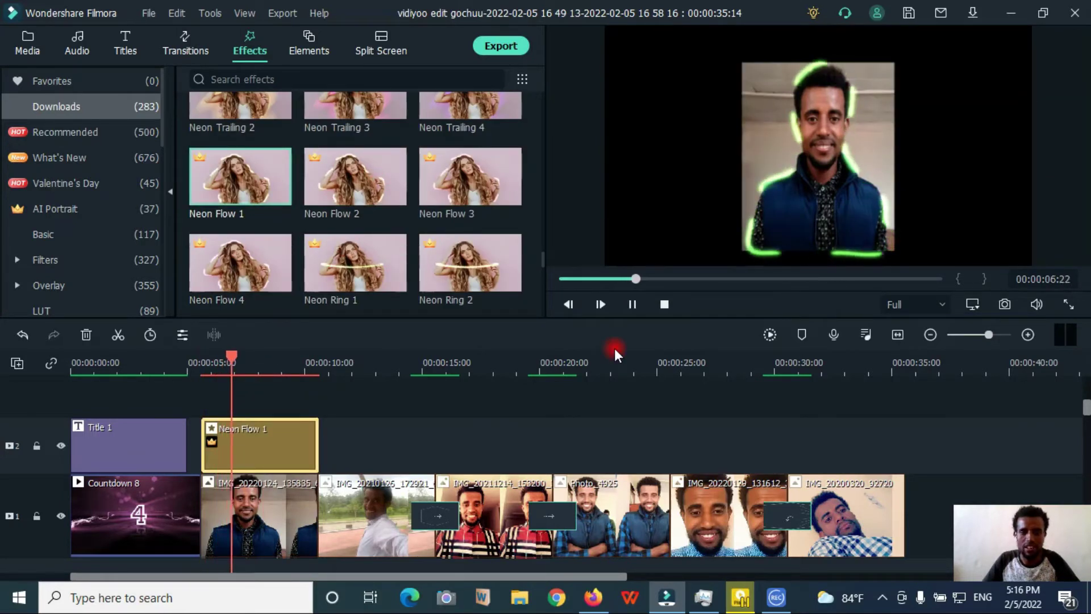
click(289, 441)
key(Delete)
Place the Video Wall effect from the end of the downloaded effects above the first photo.
scroll(301, 249, down, 5)
scroll(301, 253, down, 10)
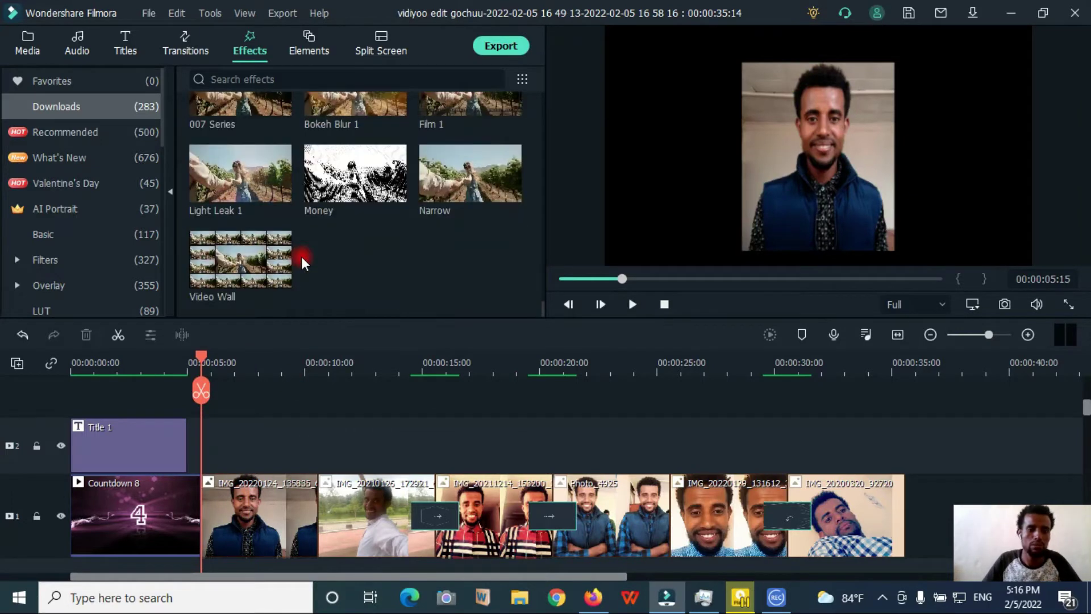
click(271, 258)
drag(244, 257, 211, 449)
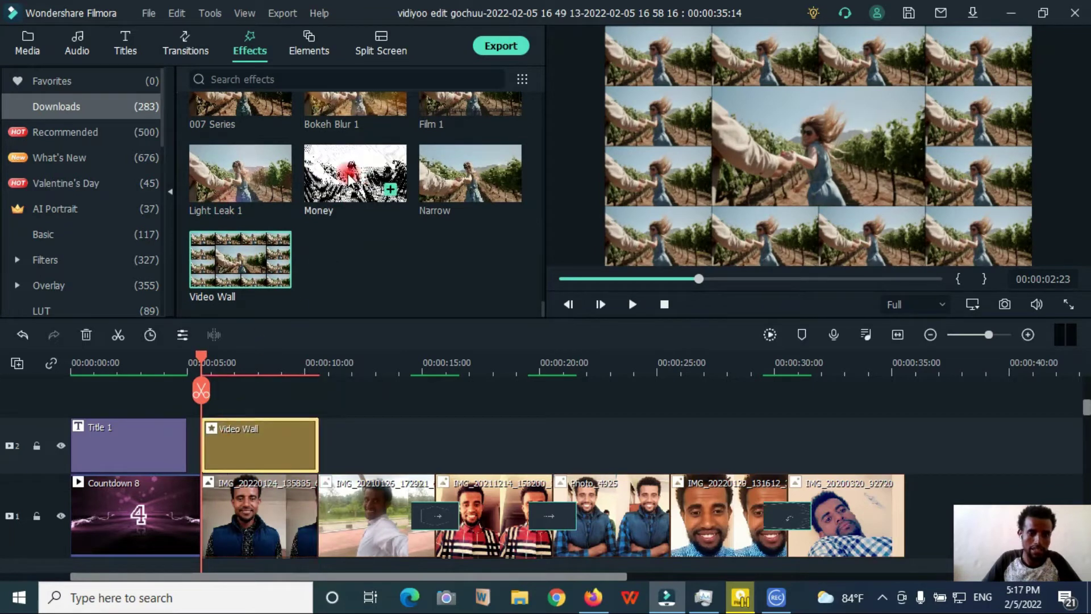
Place the Money effect after Video Wall, above the second photo, and check the Video Wall look on the first photo.
drag(350, 179, 369, 443)
click(276, 364)
Add the Element_14 subscribe element above the Photo_4925 clip and preview it.
click(308, 37)
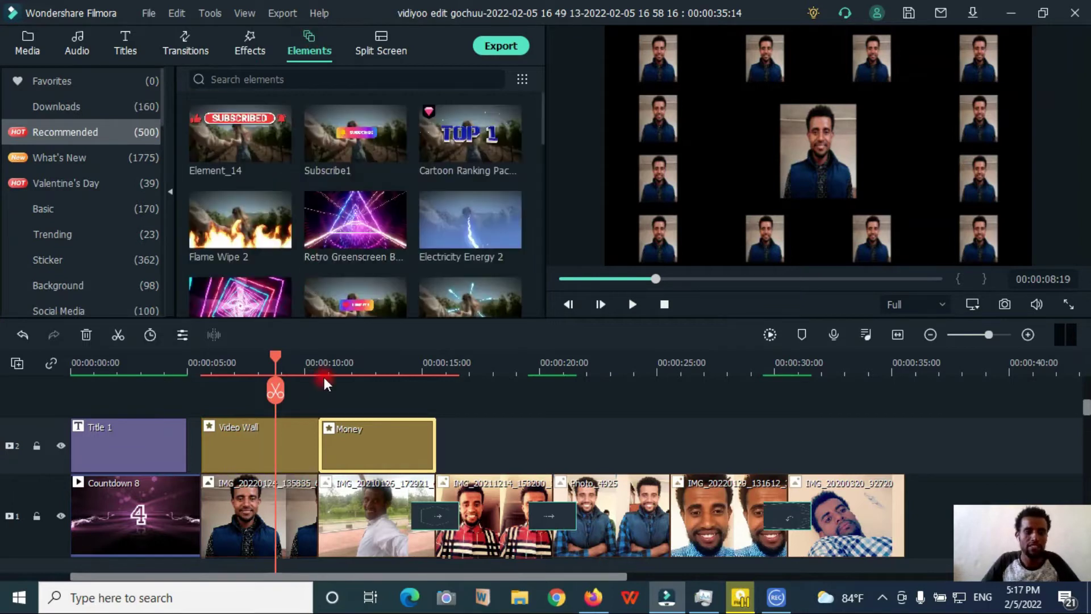
click(237, 124)
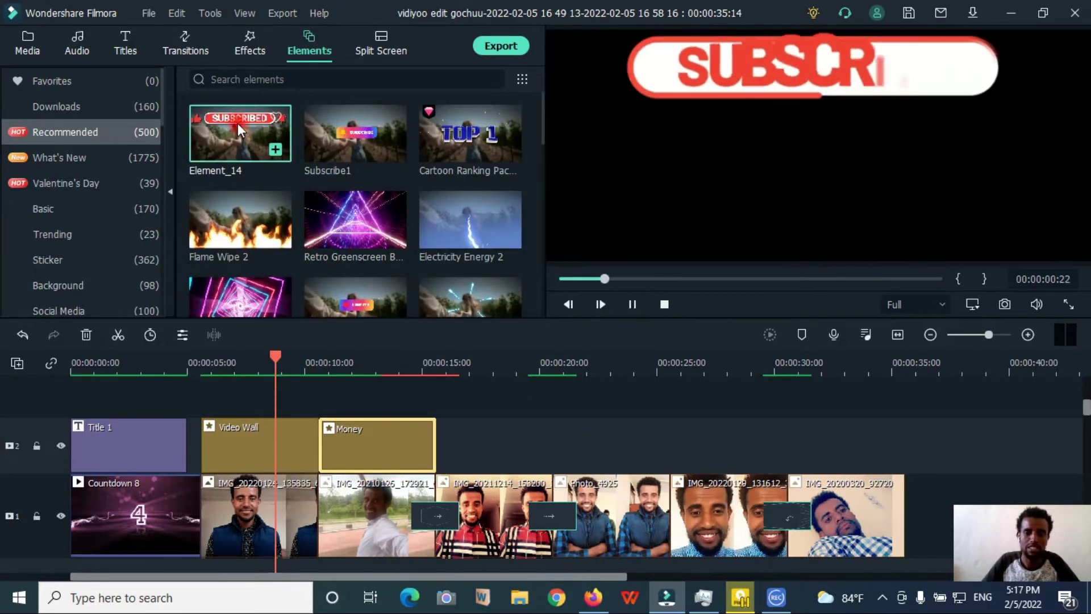
drag(228, 120, 561, 457)
click(537, 362)
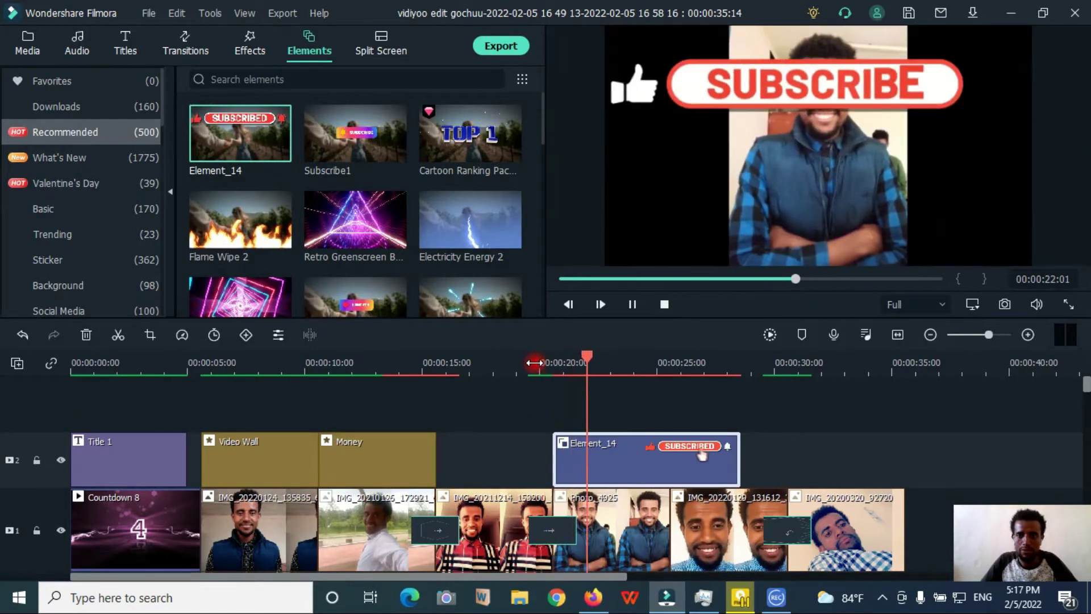
key(space)
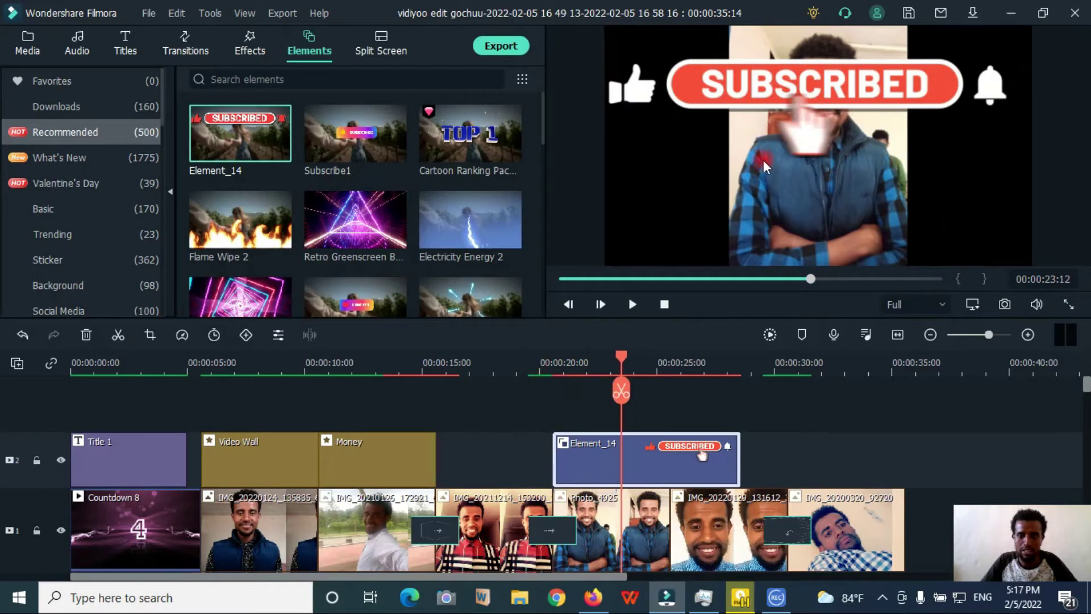
Shrink the subscribe element, move it to the lower part of the picture, and replay it.
click(762, 90)
drag(659, 79, 817, 191)
drag(858, 149, 812, 199)
click(532, 372)
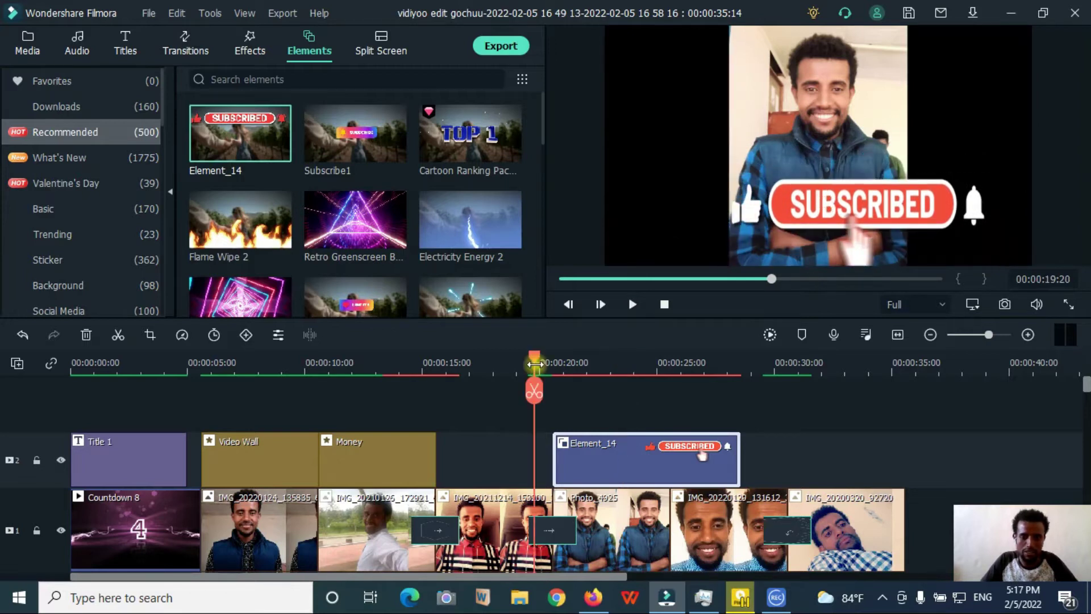
key(space)
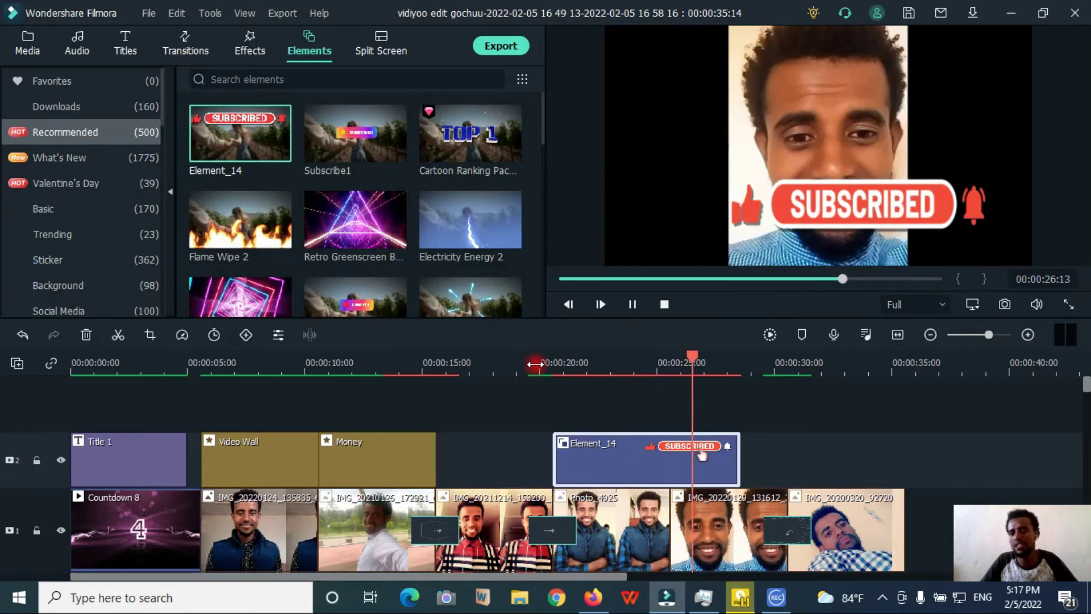
Insert the Retro Greenscreen Background Element 08 before the countdown on the main track and preview it behind the title.
double_click(350, 219)
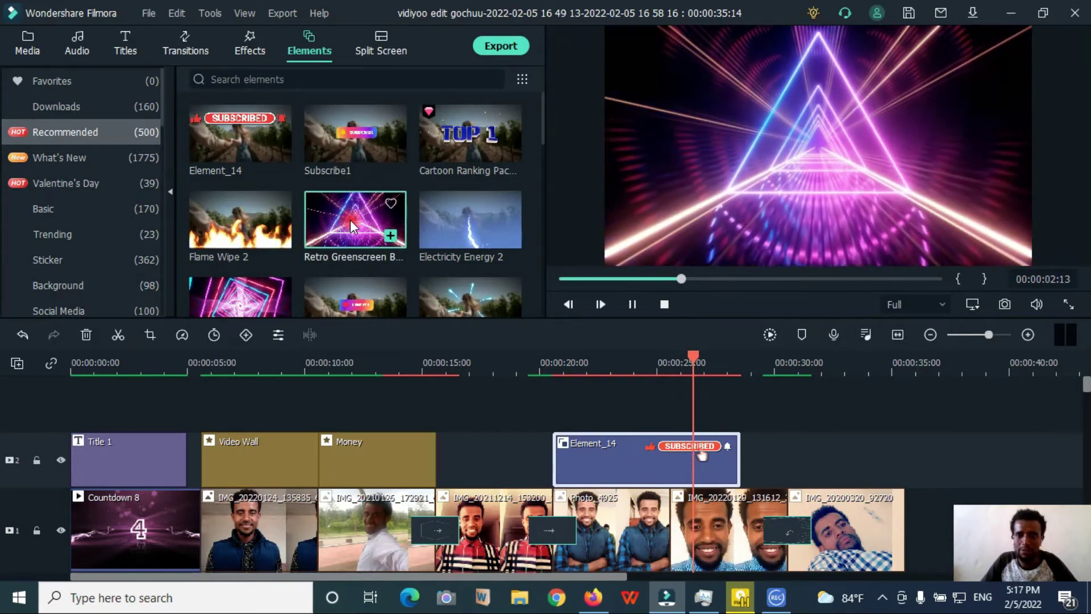
double_click(254, 295)
scroll(254, 254, down, 1)
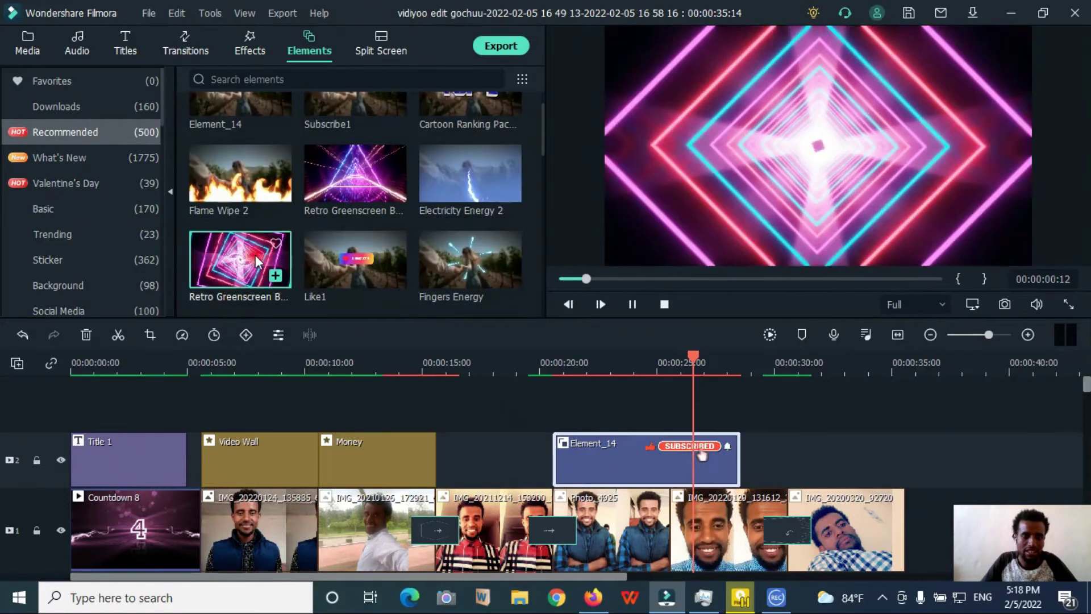
drag(253, 255, 49, 475)
click(635, 304)
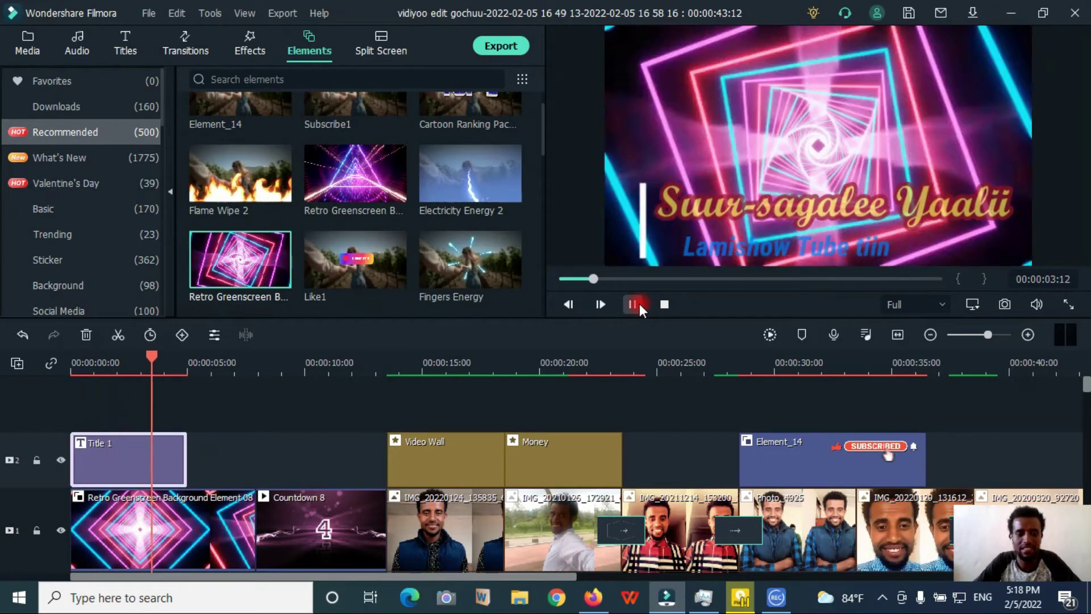
click(635, 304)
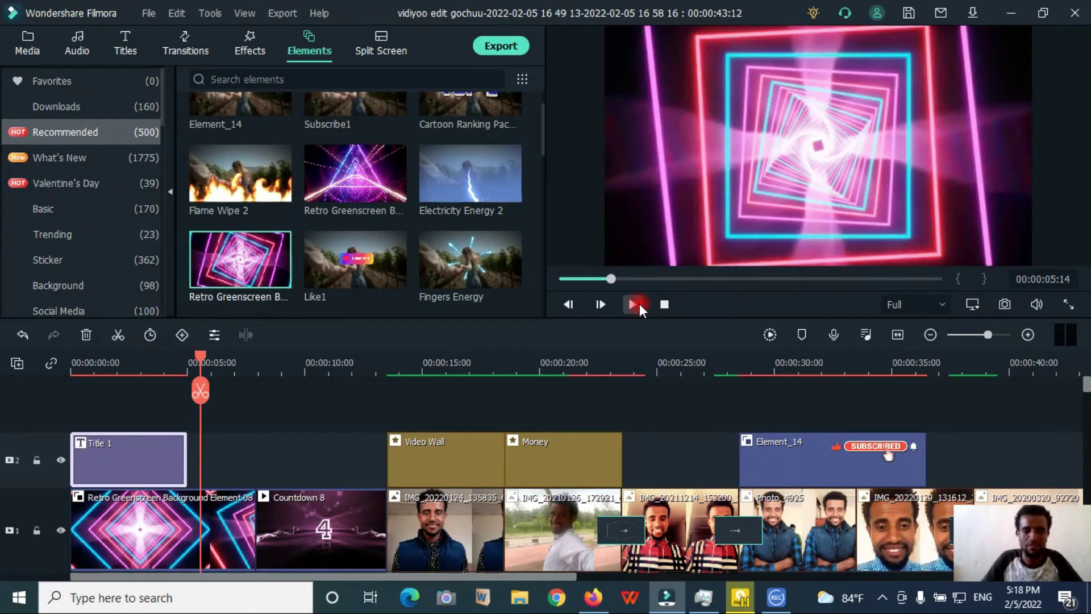
Place the Doodle_Pack_Element_4 arrow above the Countdown 8 clip and preview the sequence up to the first photo.
scroll(261, 237, up, 1)
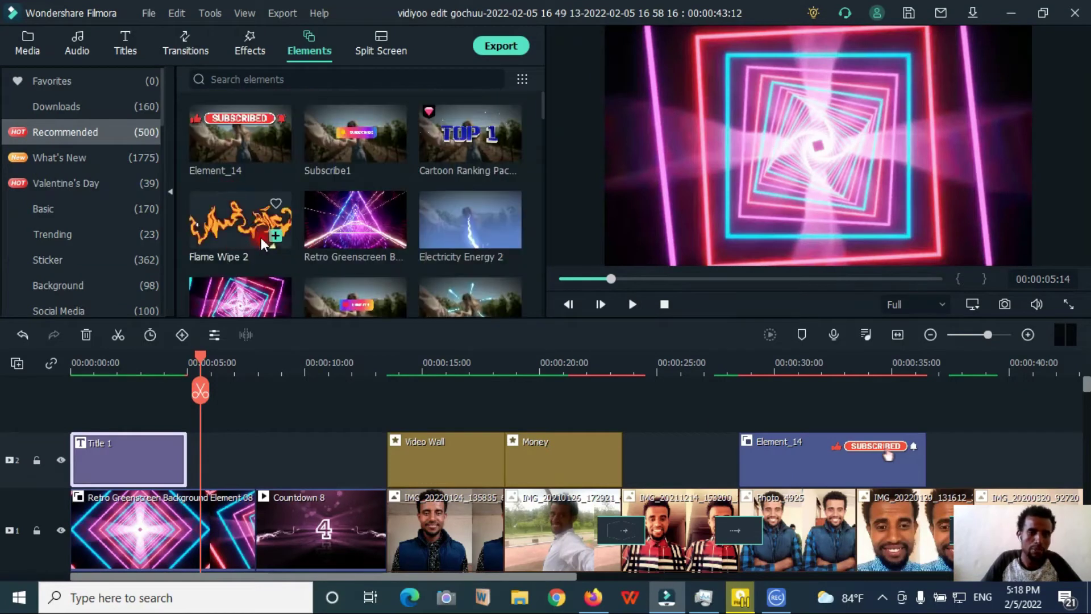
scroll(260, 237, down, 3)
drag(252, 159, 357, 292)
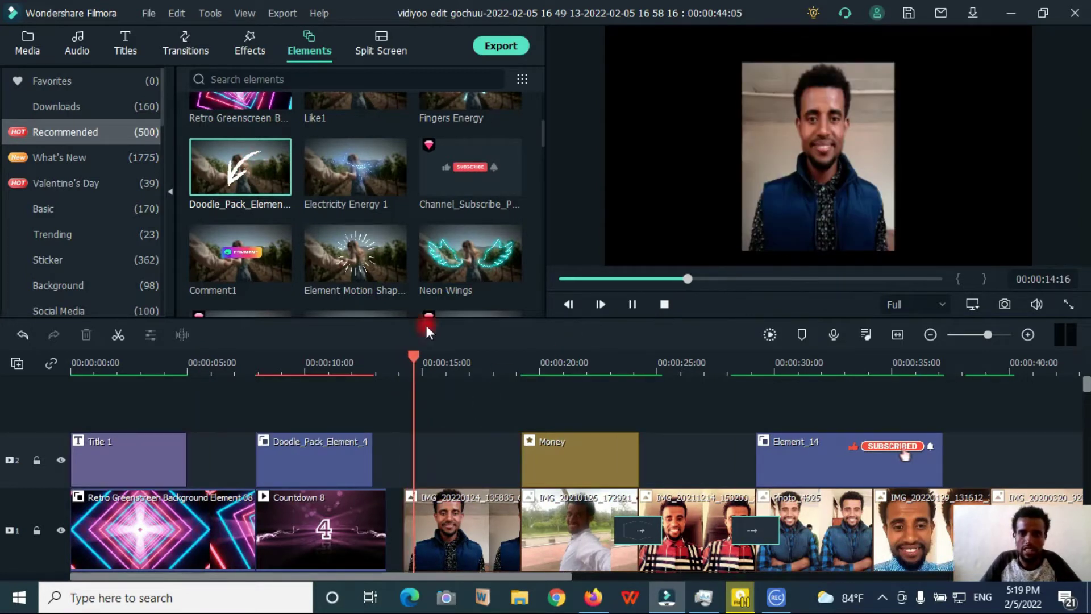
key(space)
Add another Doodle_Pack_Element_4 arrow above the first photo, shrunk and rotated to point at the face from its right side, and replay it.
drag(265, 189, 426, 451)
drag(768, 95, 818, 123)
drag(878, 82, 864, 120)
drag(871, 83, 956, 141)
drag(949, 246, 905, 177)
drag(955, 102, 941, 71)
drag(906, 108, 889, 139)
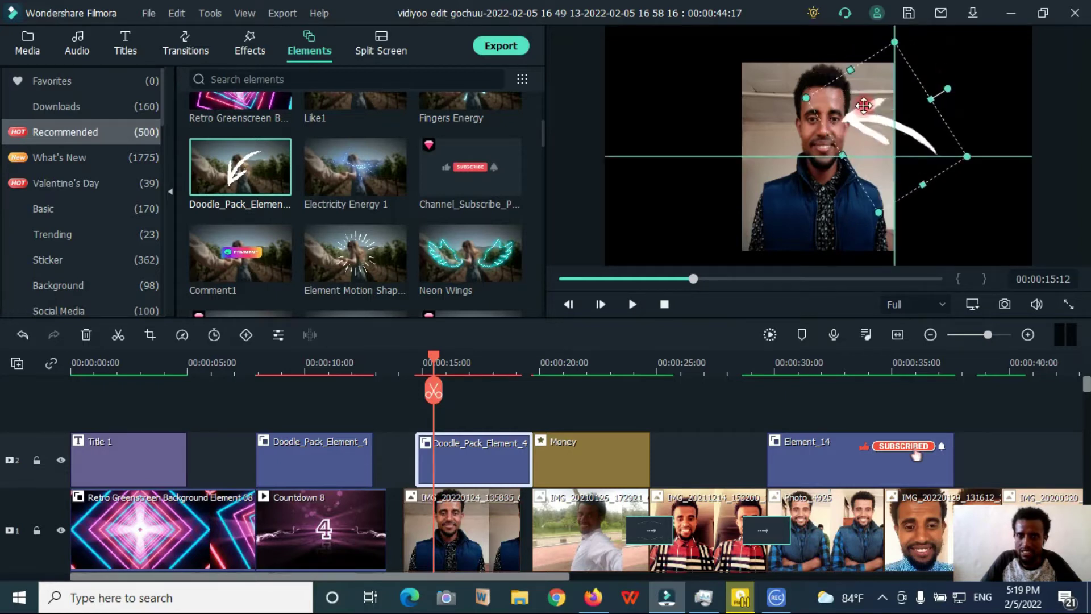
click(409, 364)
key(space)
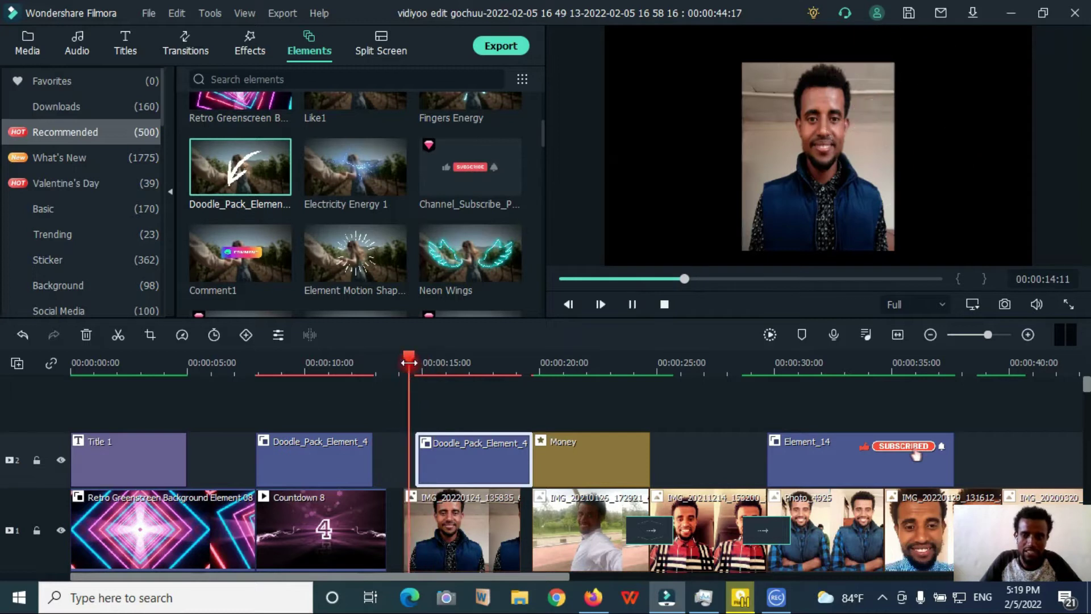
key(space)
key(space)
key(space)
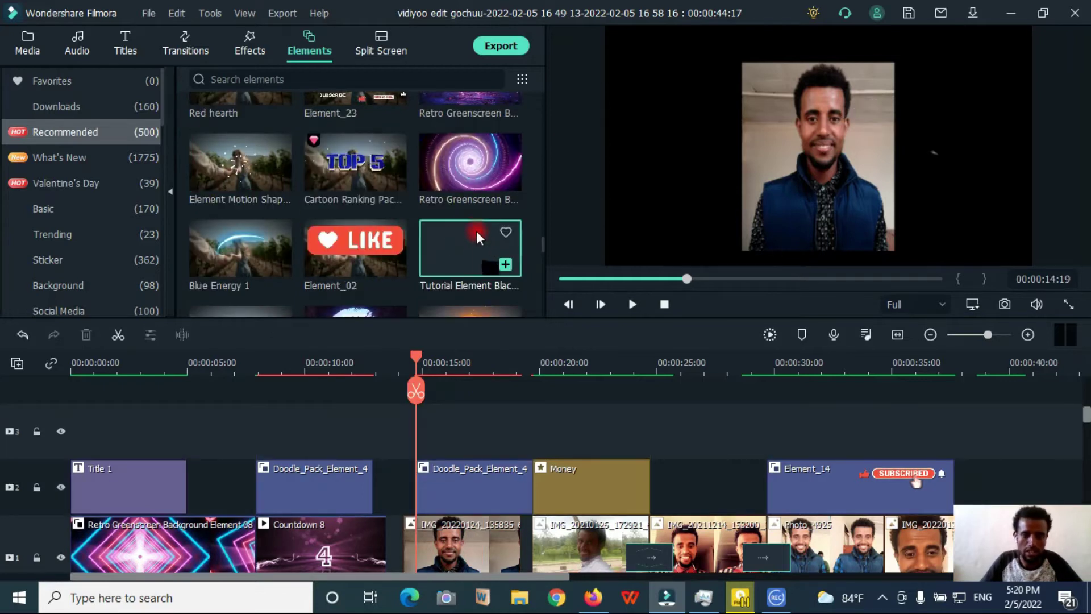
Place the Tutorial Element Black 3 arrow on track 3 above the white doodle arrow and check it over the first photo.
drag(476, 231, 425, 444)
drag(416, 391, 467, 390)
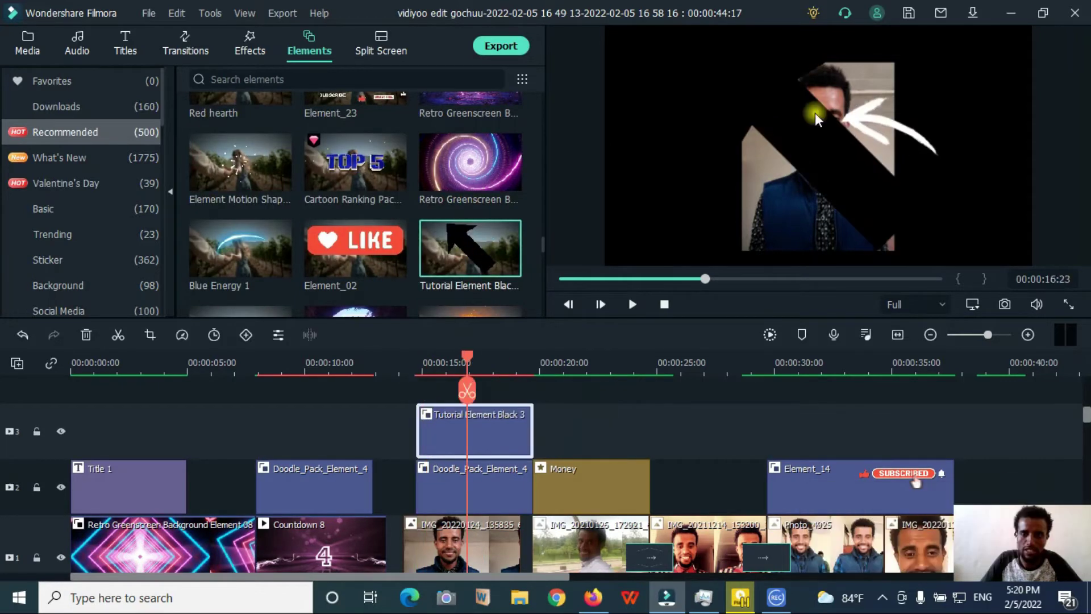
click(434, 360)
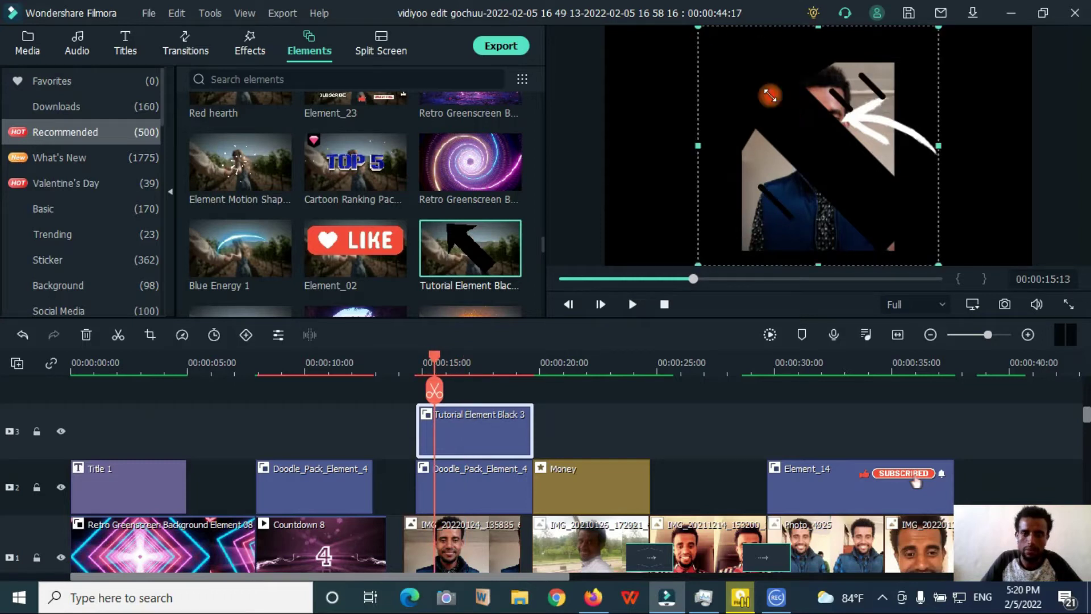
Shrink and rotate the black arrow over the first photo, and widen the photo in the frame.
drag(841, 271, 851, 253)
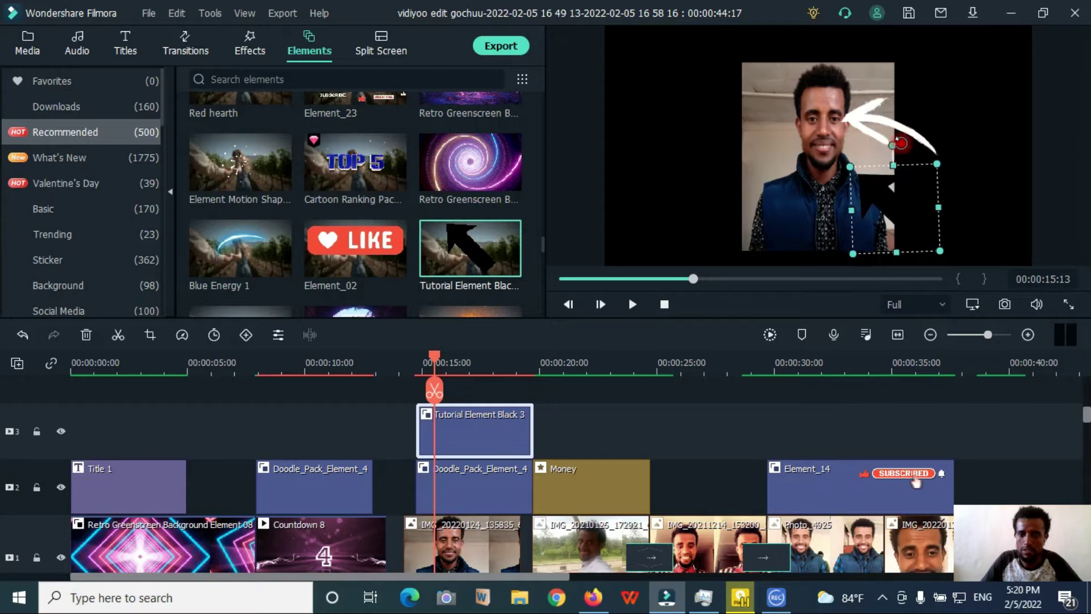
drag(893, 135, 941, 174)
drag(895, 210, 813, 209)
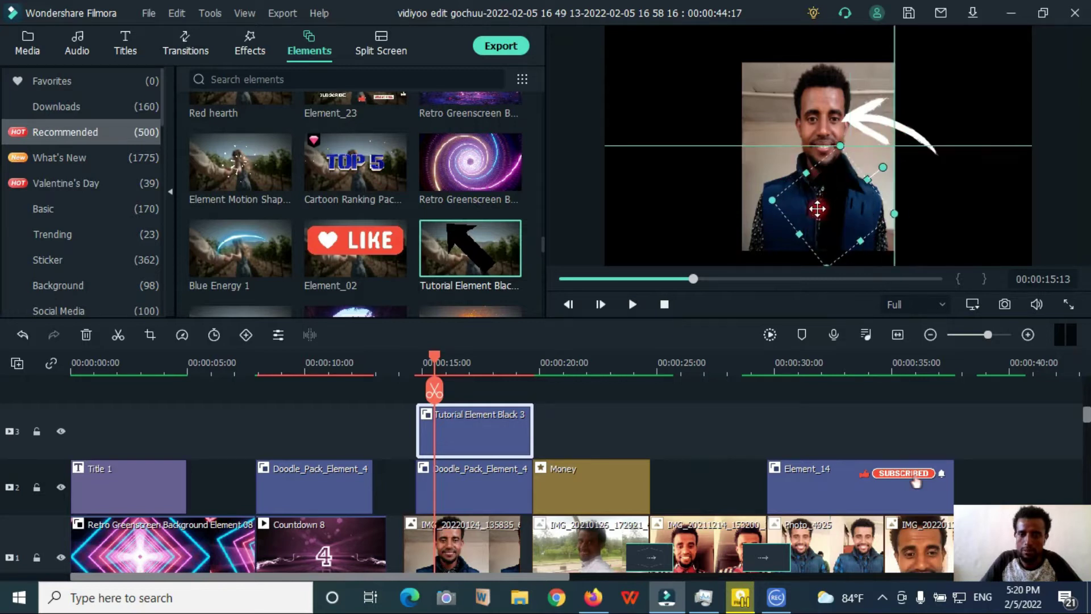
drag(859, 165, 890, 228)
drag(832, 198, 814, 189)
click(779, 205)
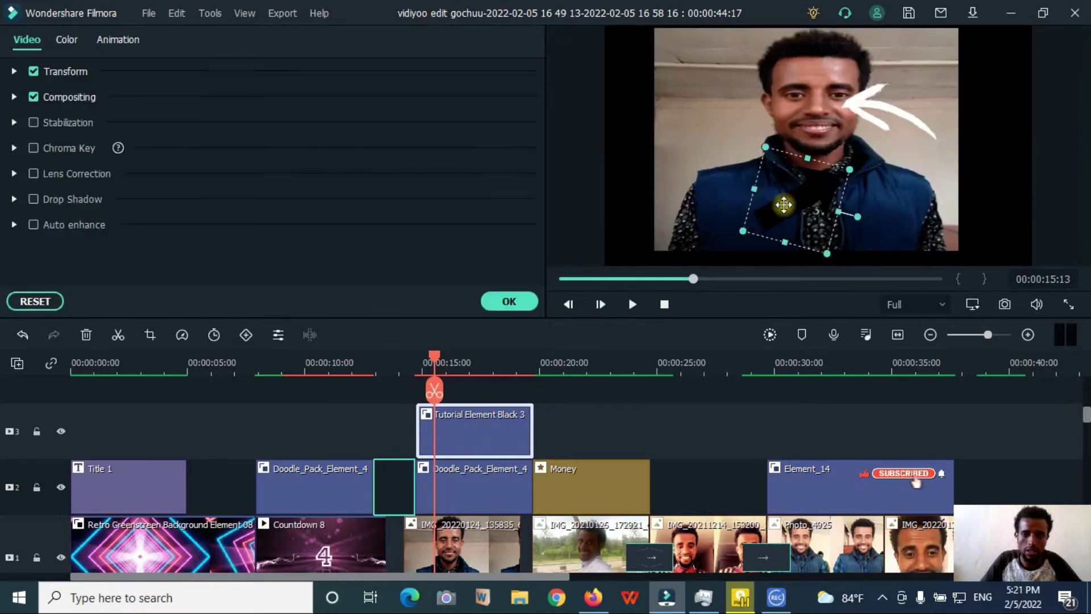
Move the black arrow to the left of the face so it points at it, replay the clip, and close its settings.
drag(781, 205, 718, 152)
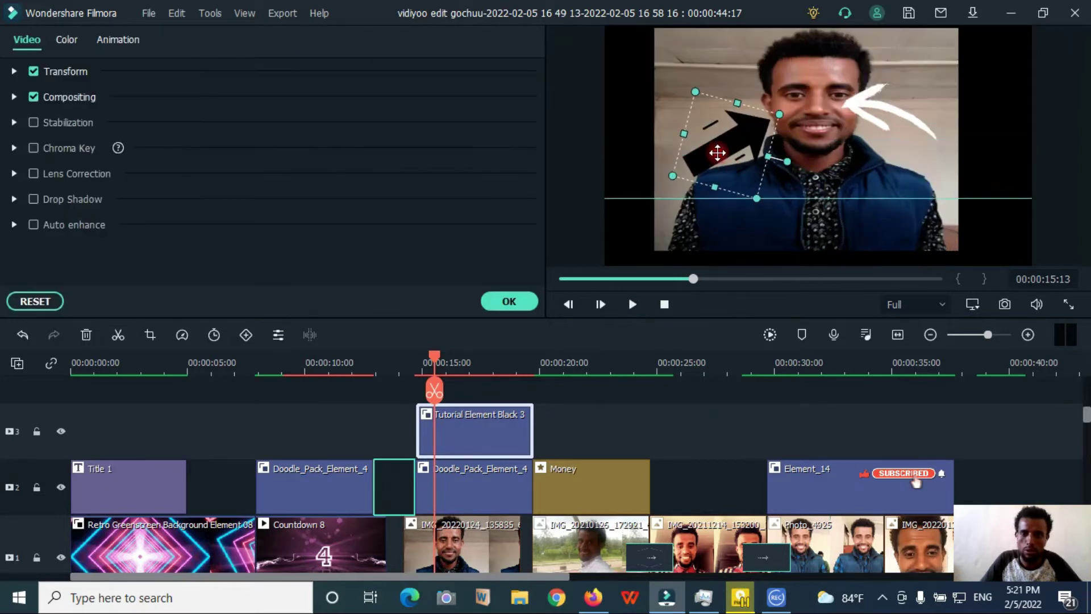
click(400, 364)
key(space)
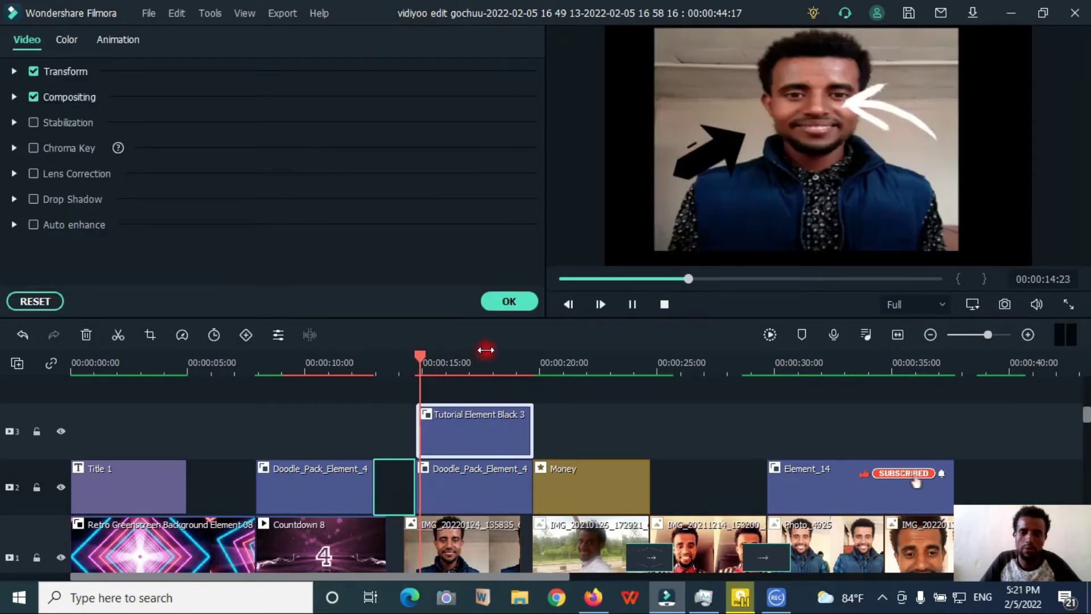
click(509, 301)
Add the Make Everyone Thankful cat element on track 4 above the black arrow over the first photo.
scroll(374, 254, down, 5)
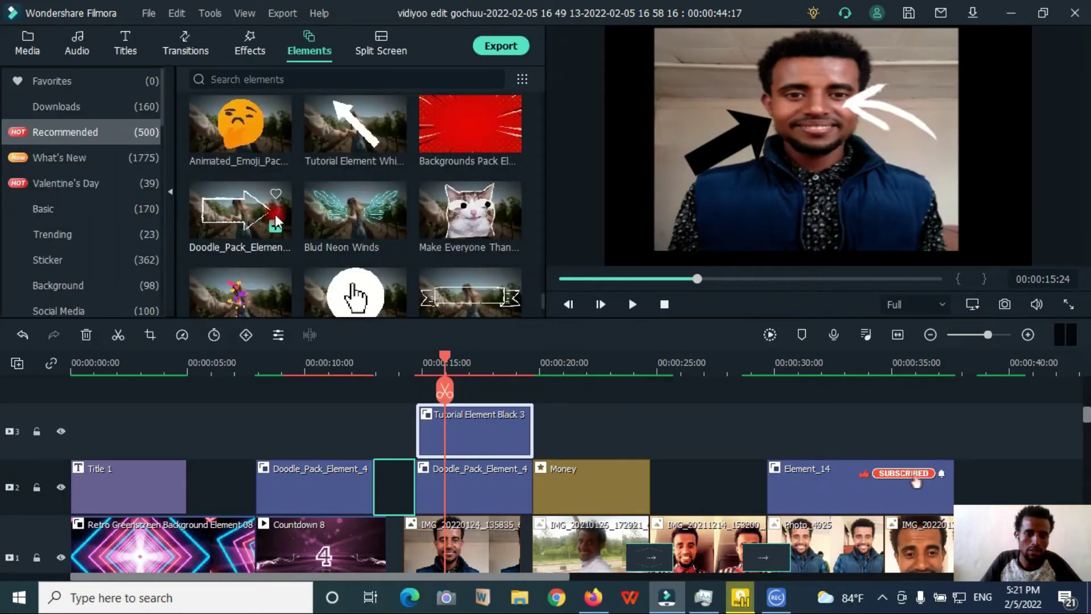
click(459, 217)
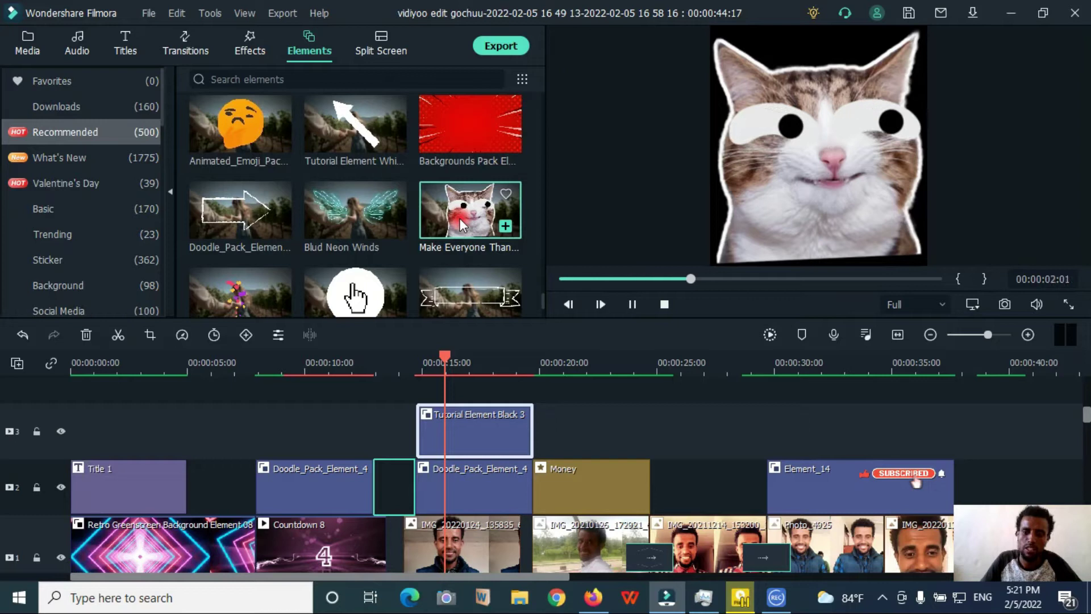
drag(459, 218, 424, 407)
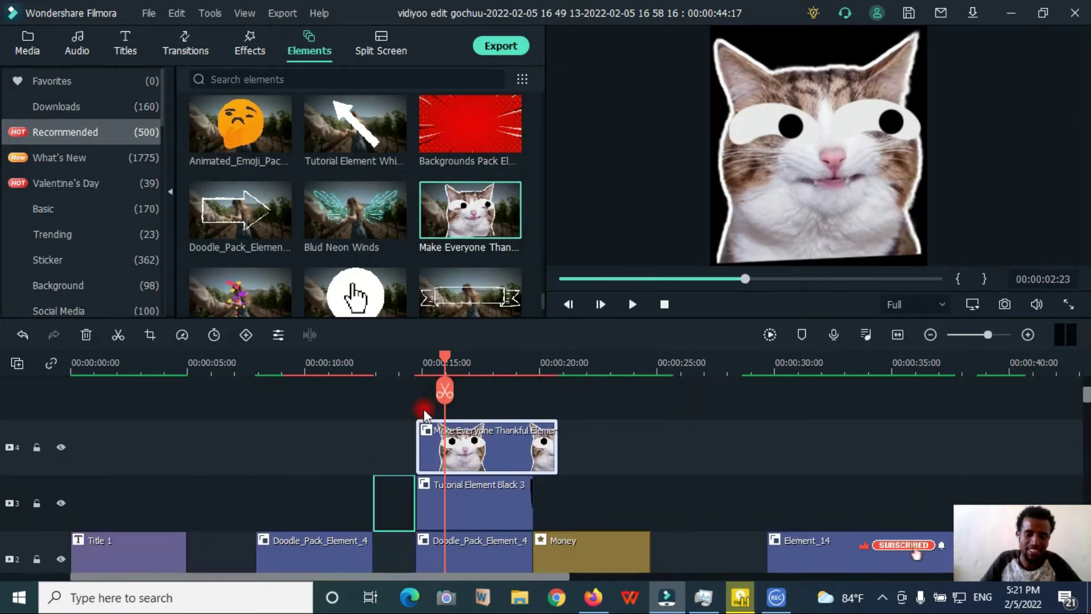
click(418, 368)
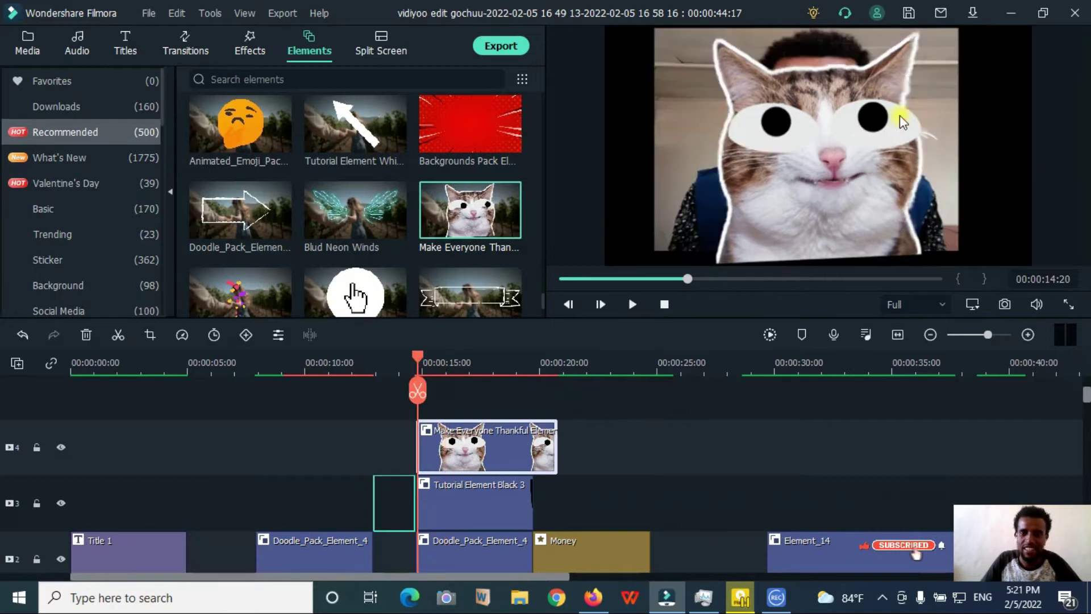
Shrink the cat element, position it over the chest in the first photo, and replay the sequence.
drag(710, 32, 840, 158)
drag(875, 225, 822, 216)
click(410, 363)
key(space)
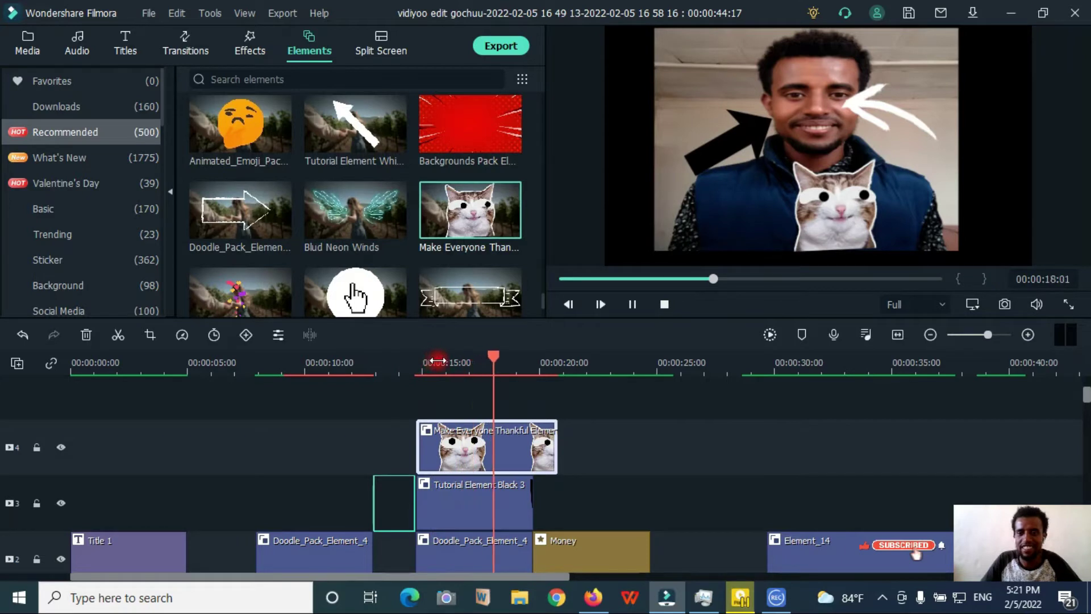
Add the Social_Media_Icons_Pack subscribe element on track 4 above the third photo and preview it.
scroll(398, 281, down, 2)
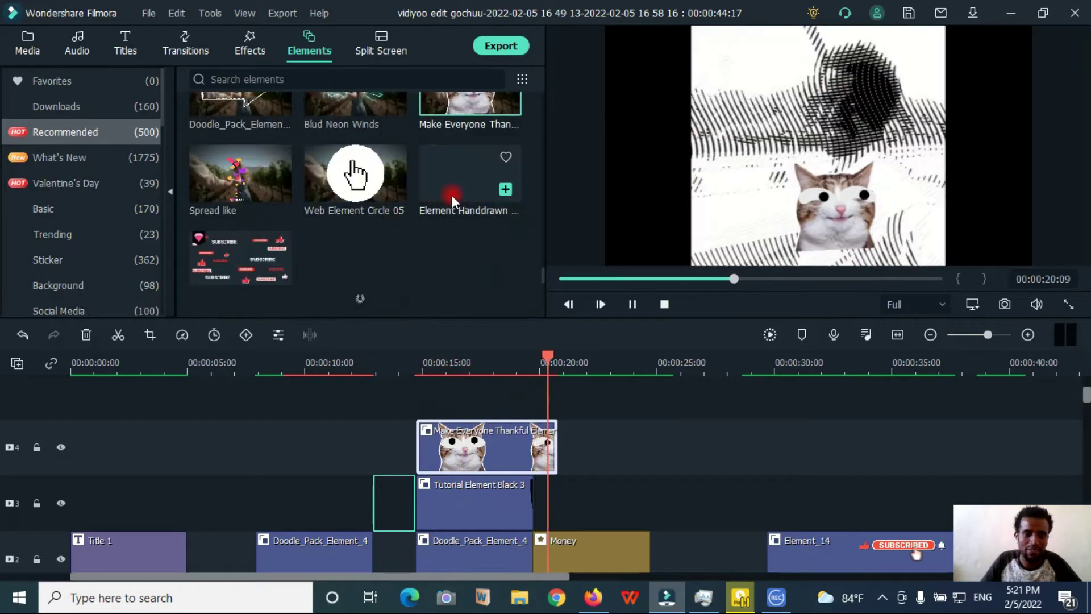
mouse_move(237, 261)
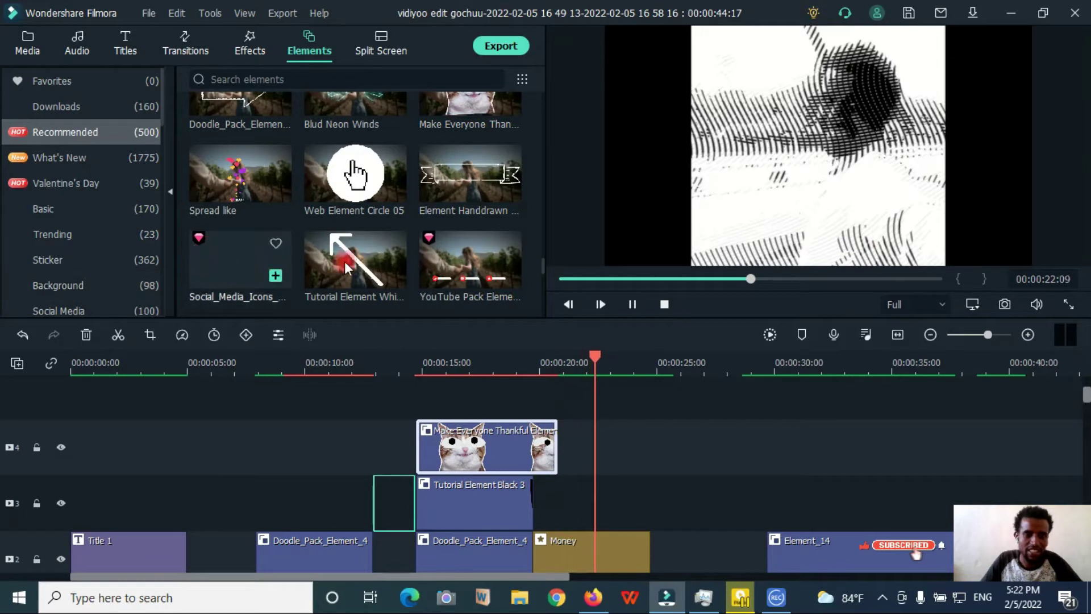
key(space)
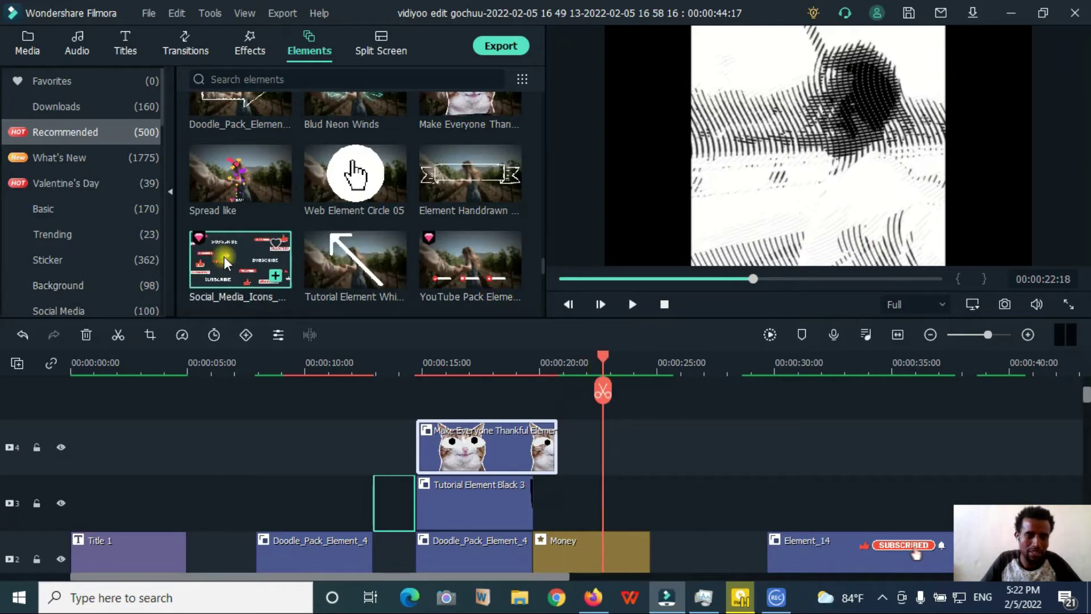
drag(223, 257, 659, 472)
key(space)
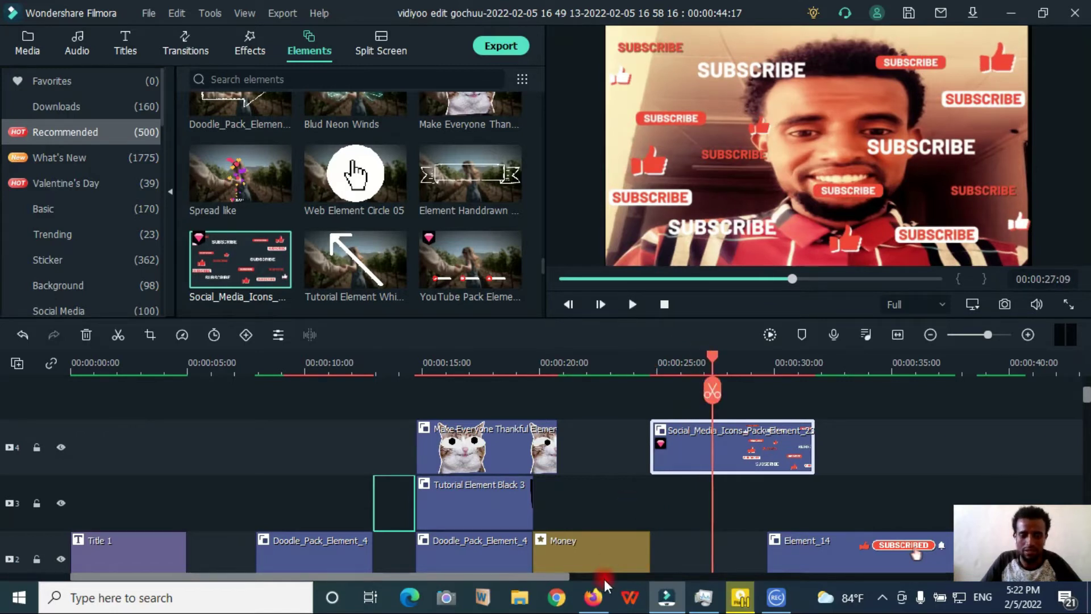
Move the Social_Media_Icons_Pack element to track 3, right after the last photo, and preview it as the ending.
drag(568, 577, 739, 579)
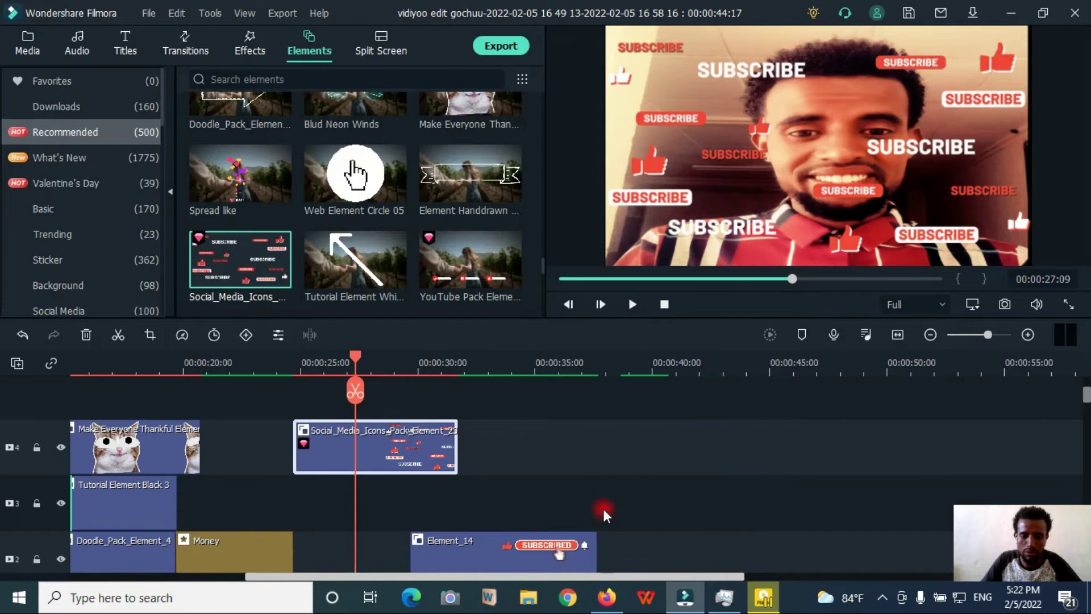
drag(417, 436, 604, 492)
click(572, 359)
key(space)
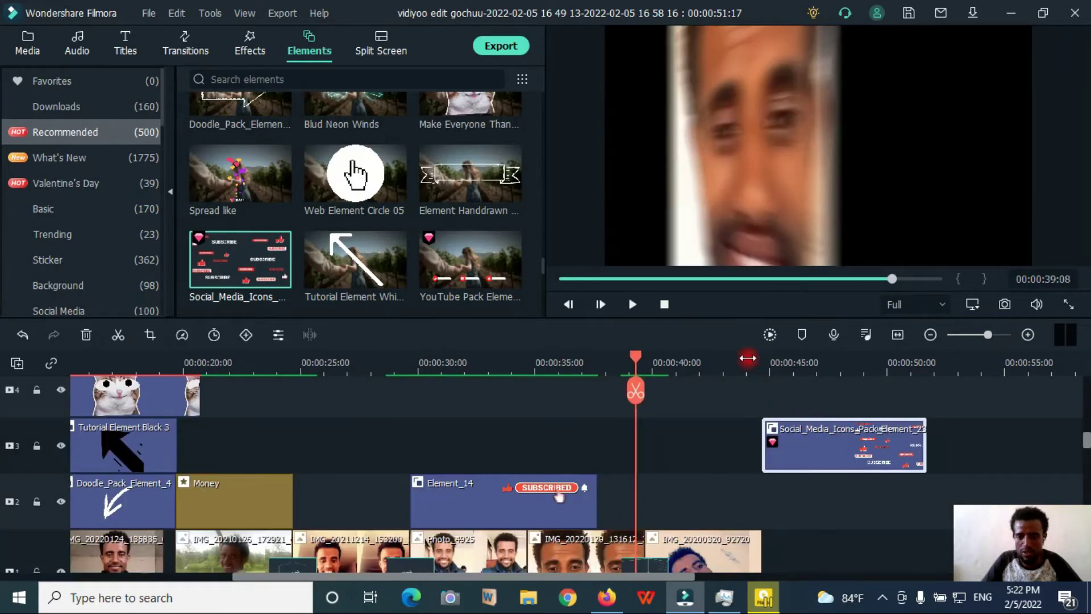
click(747, 358)
key(space)
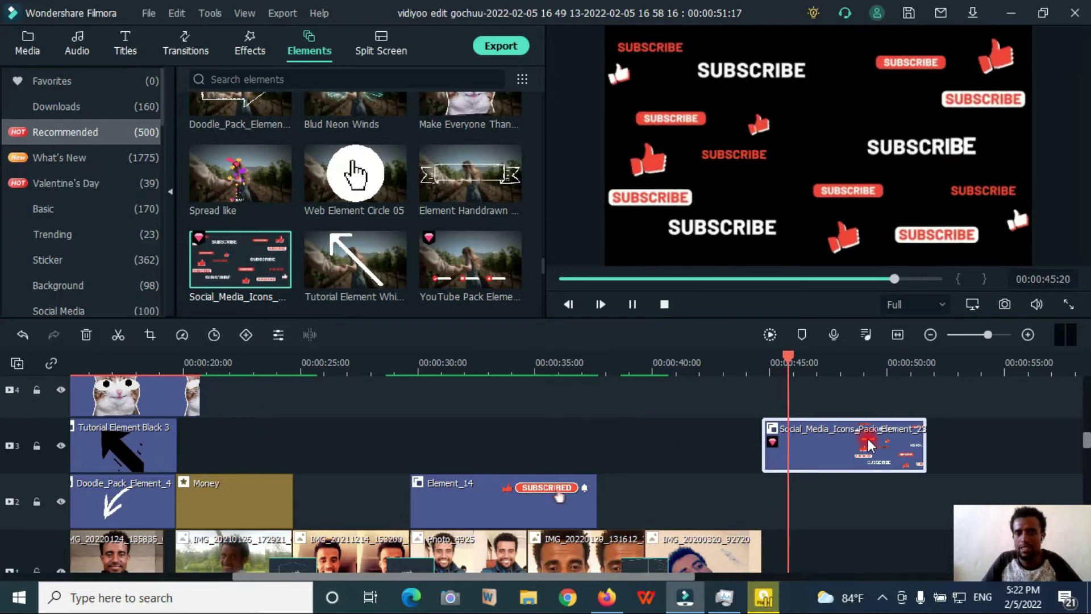
key(space)
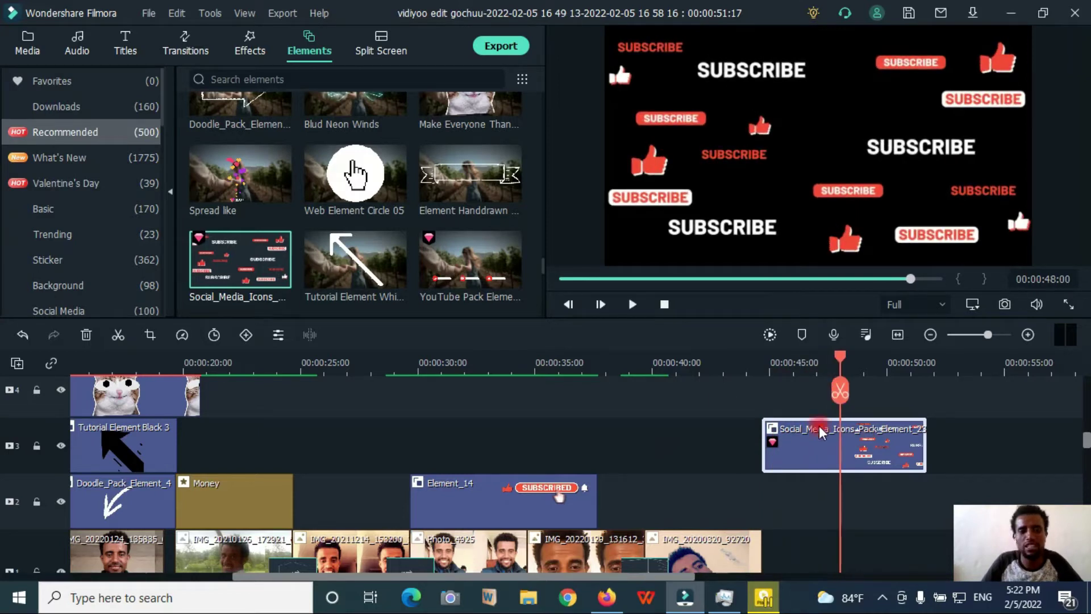
Browse the remaining recommended elements and open the collection of split screen templates.
scroll(328, 250, down, 3)
scroll(335, 244, down, 5)
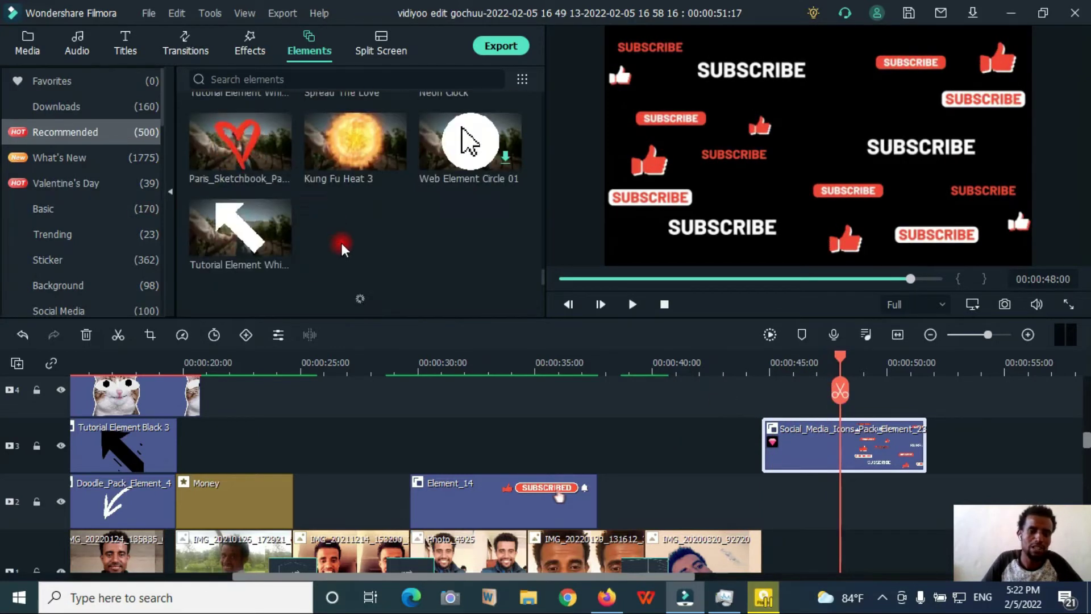
scroll(352, 236, down, 5)
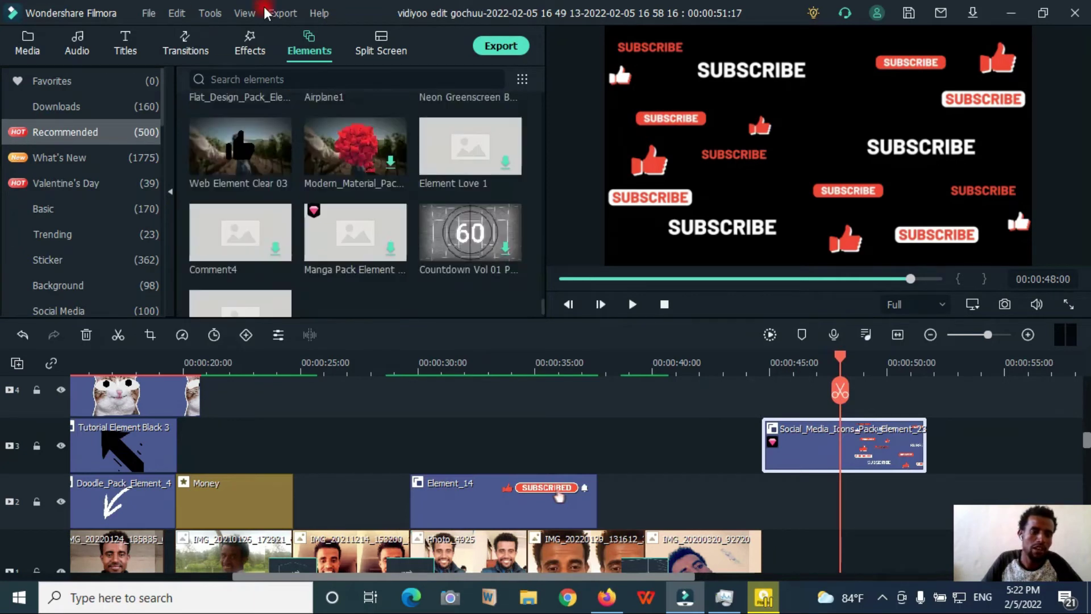
click(391, 50)
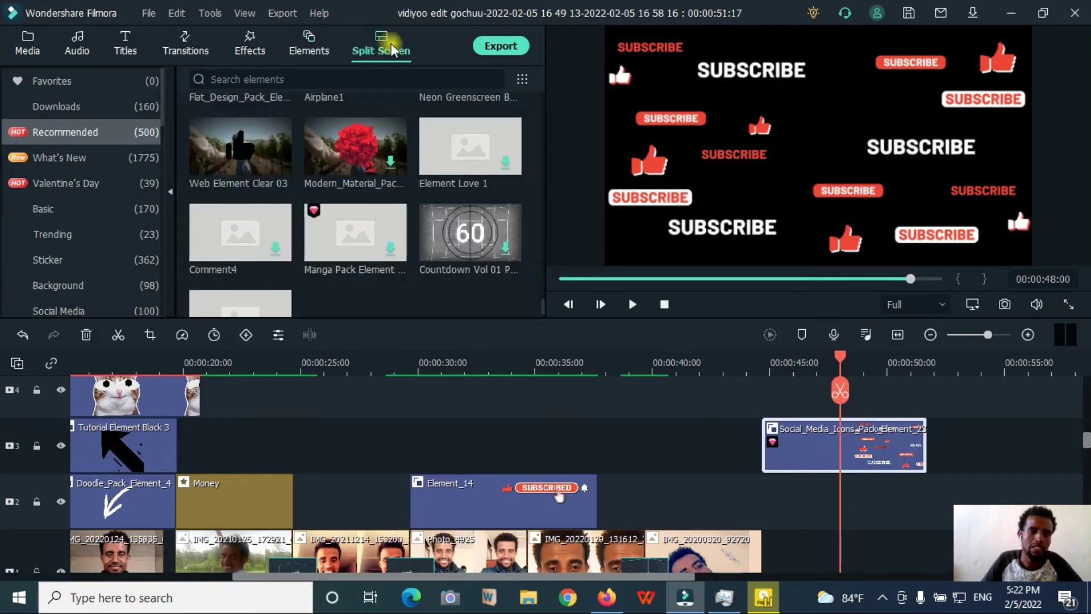
click(211, 381)
scroll(292, 424, up, 1)
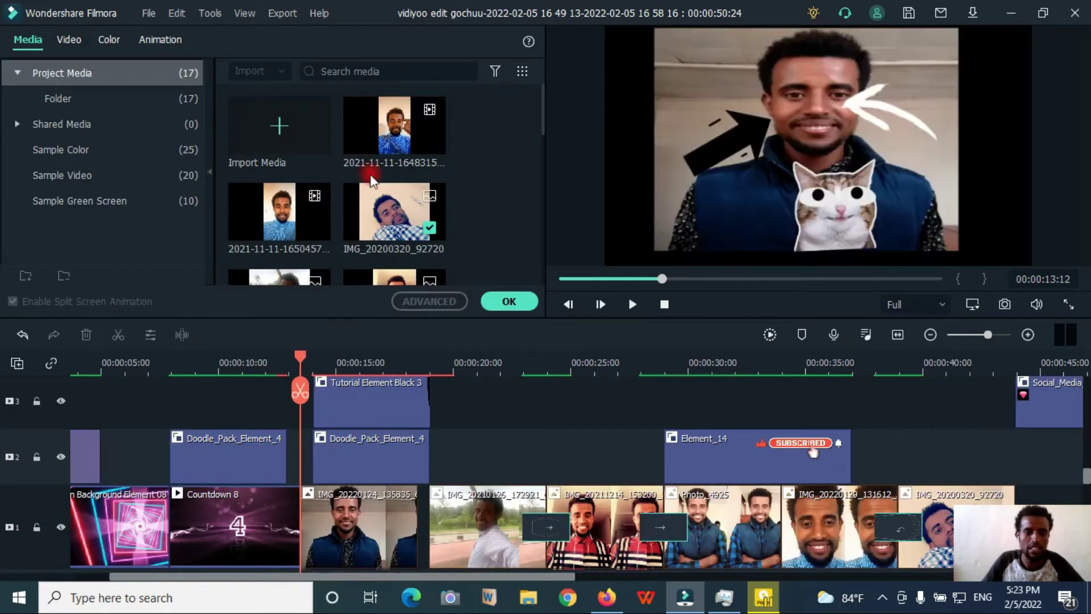
click(483, 310)
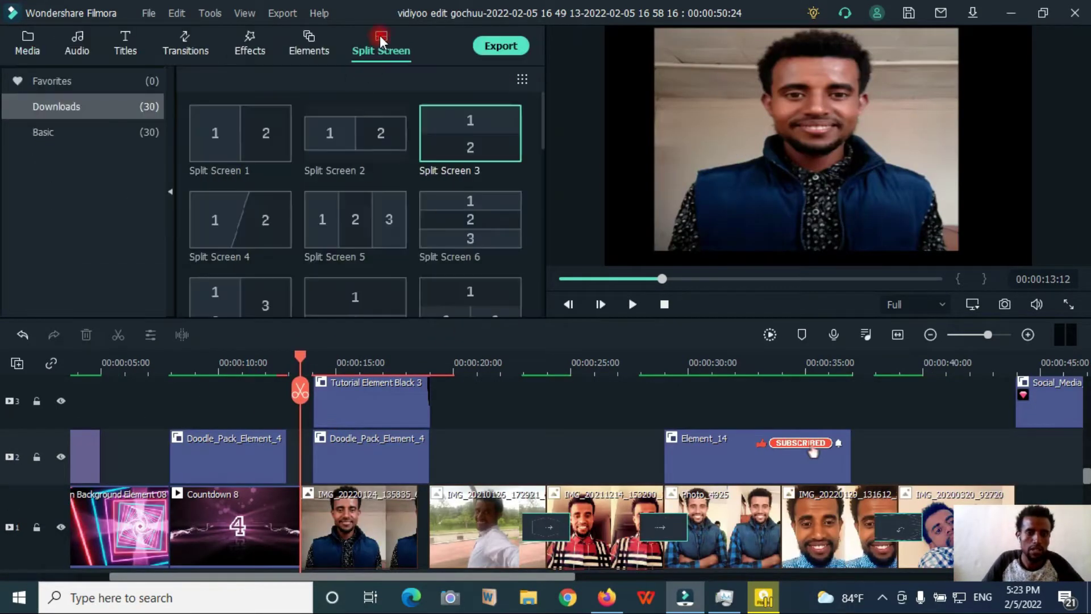
Look through the split screen templates and preview several layouts, including Split Screen 13 and Split Screen 14.
scroll(424, 215, down, 4)
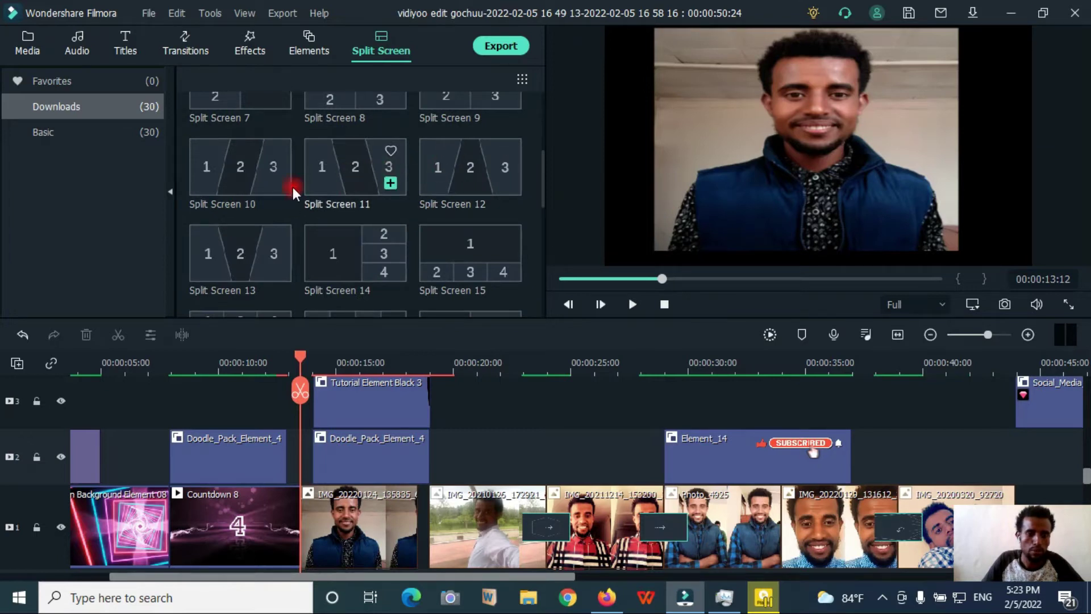
click(349, 252)
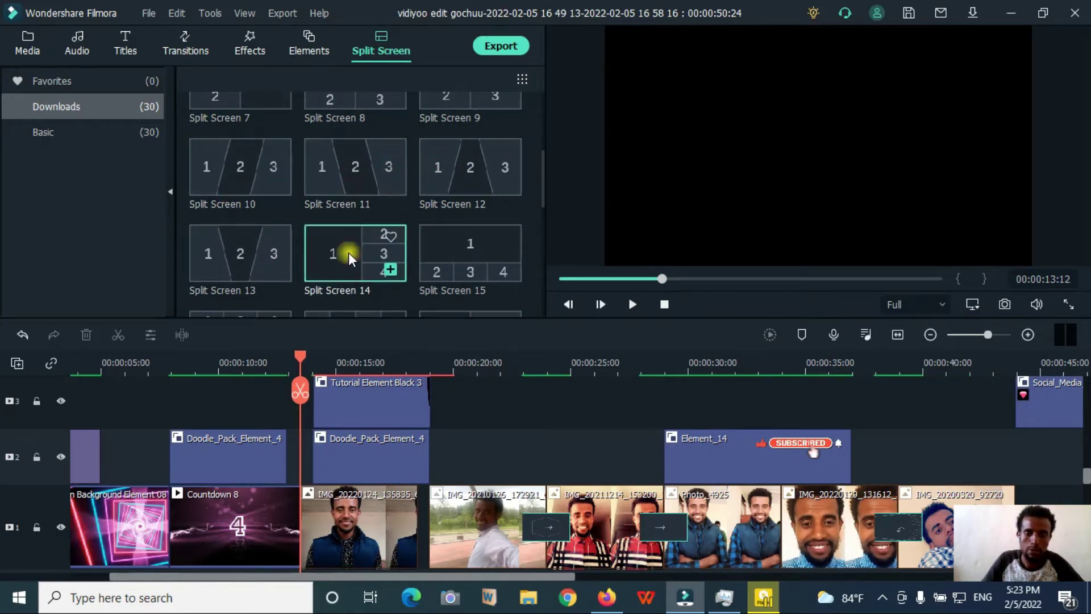
click(208, 265)
scroll(322, 191, up, 4)
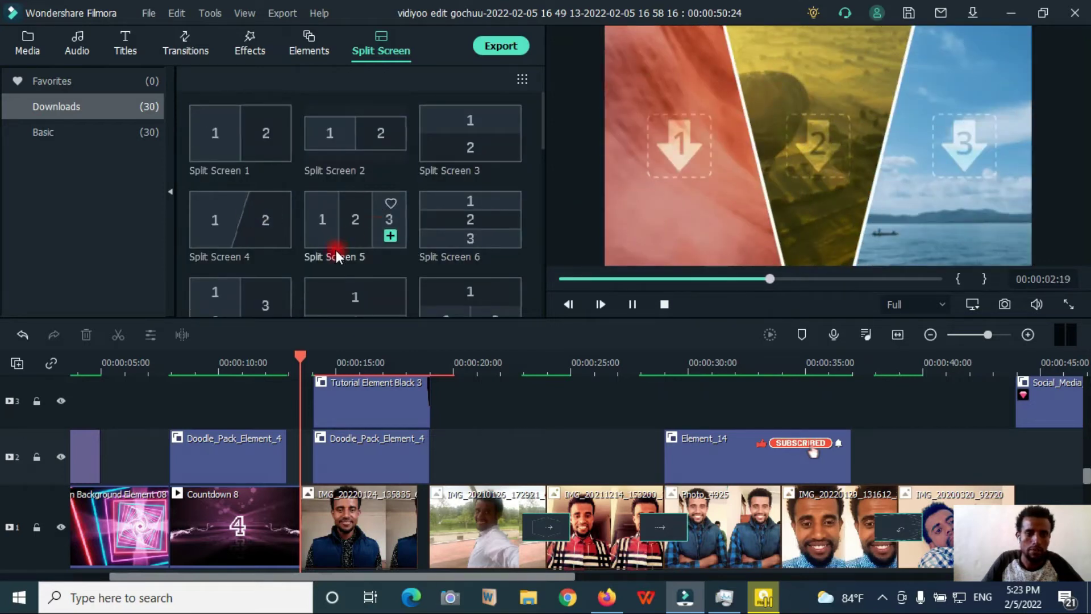
scroll(357, 224, down, 4)
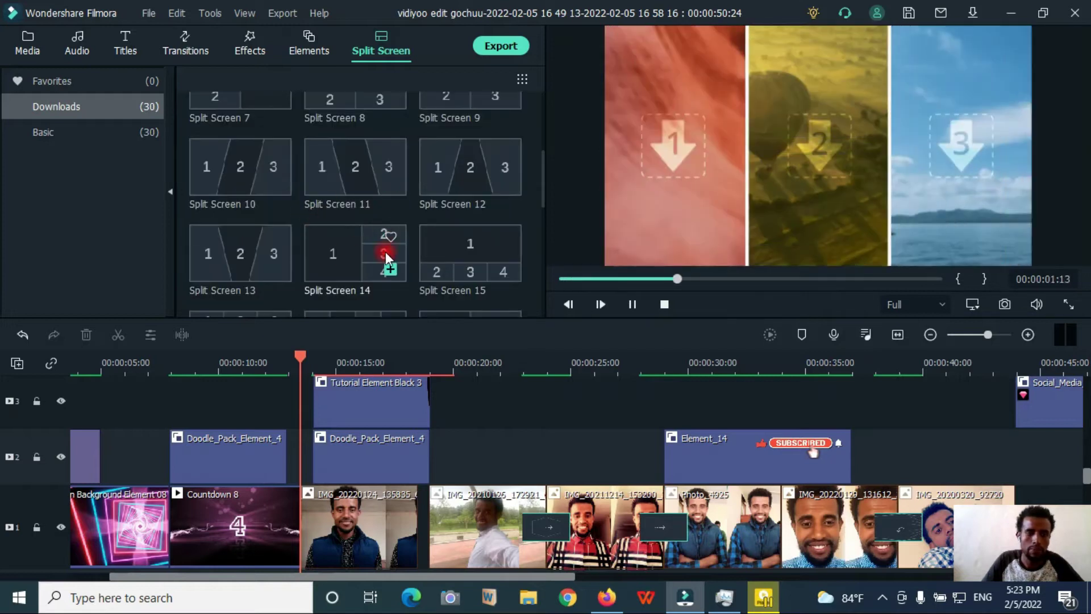
click(344, 252)
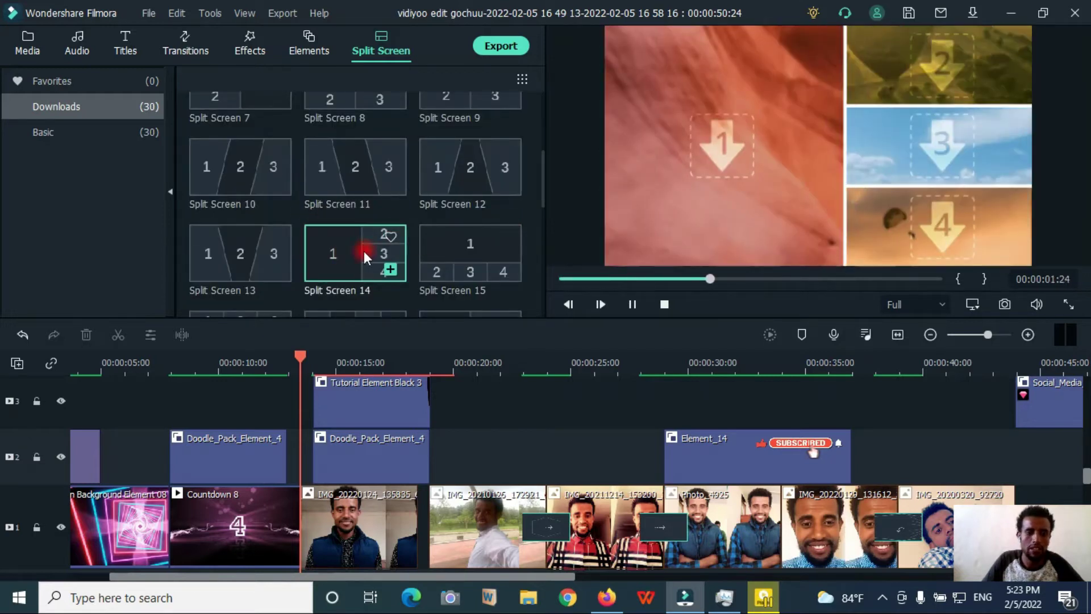
Insert Split Screen 14 on track 1 between the Countdown 8 clip and the first photo, and preview its animation.
drag(341, 342, 301, 518)
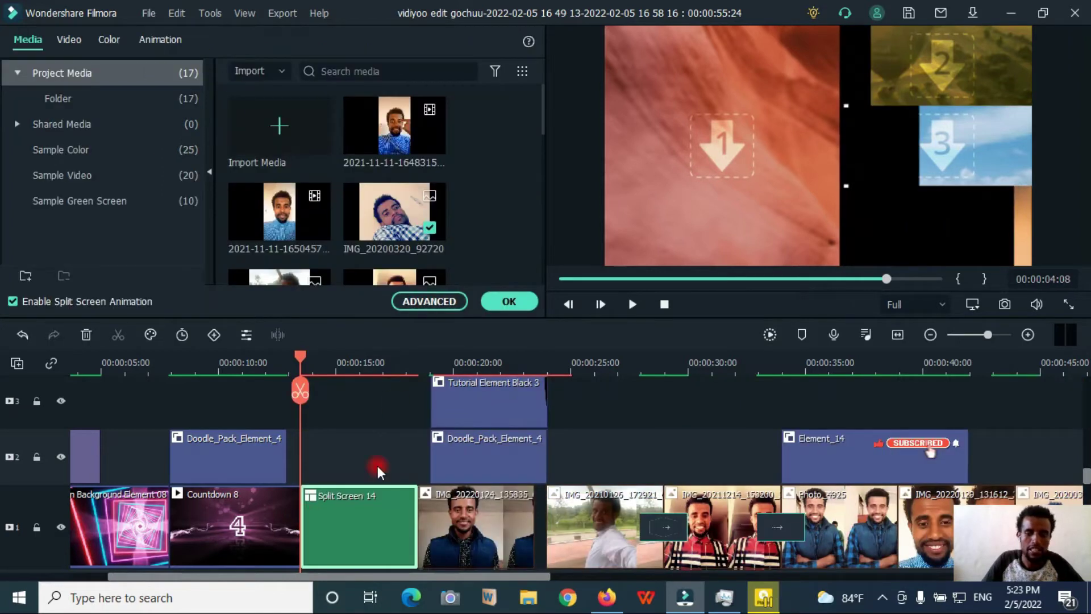
click(320, 363)
key(space)
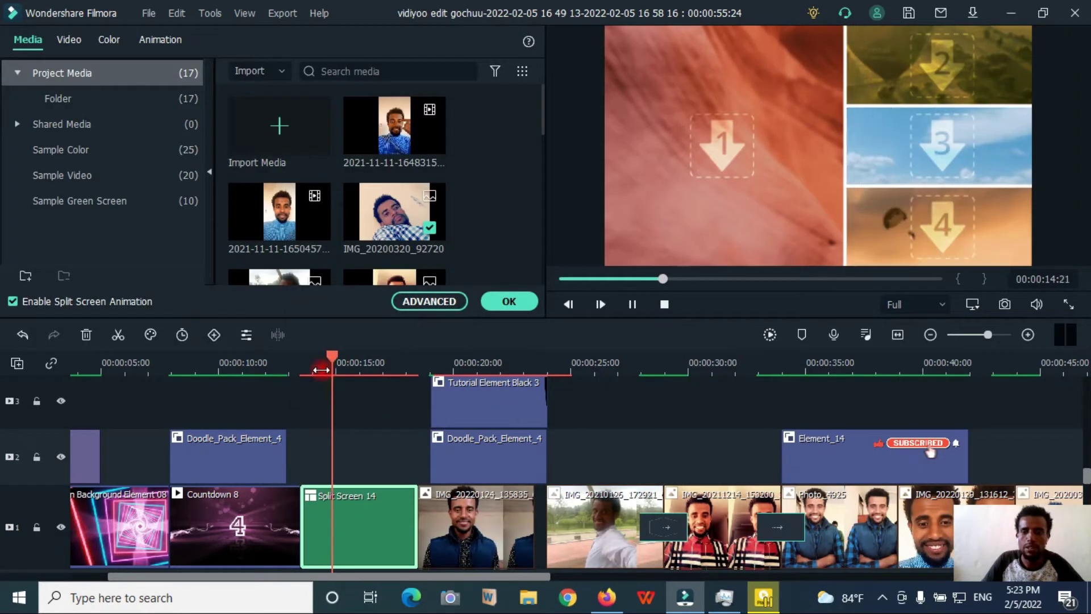
key(space)
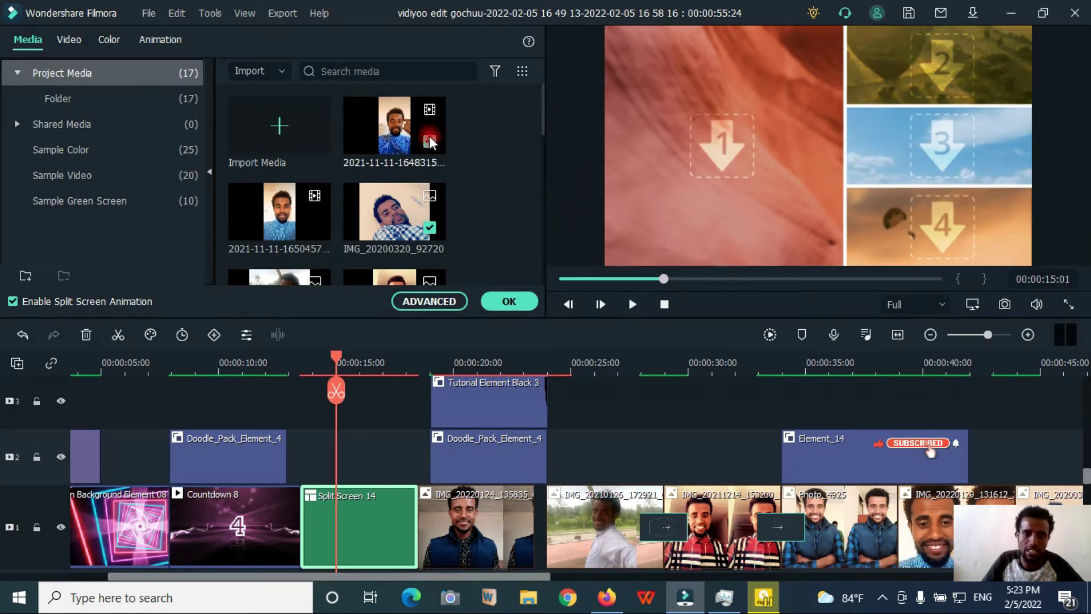
click(392, 134)
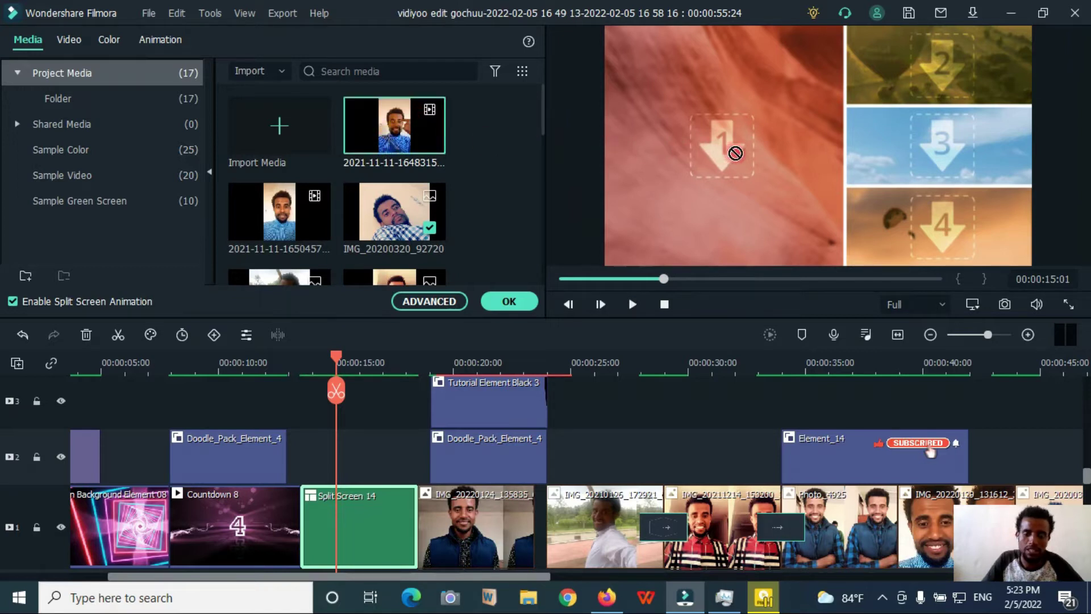
drag(737, 154, 737, 153)
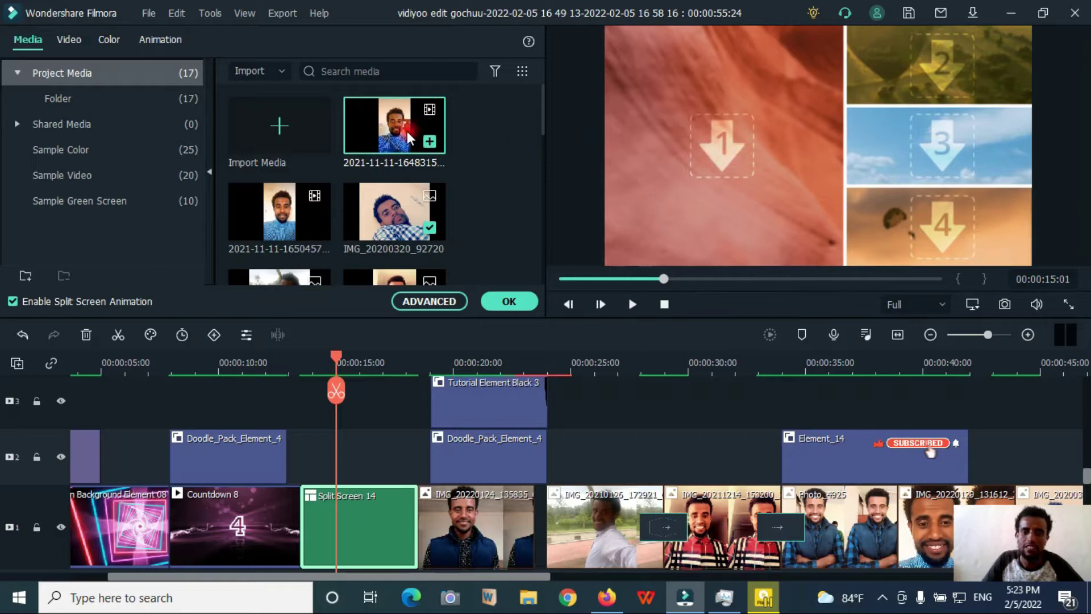
drag(400, 128, 574, 142)
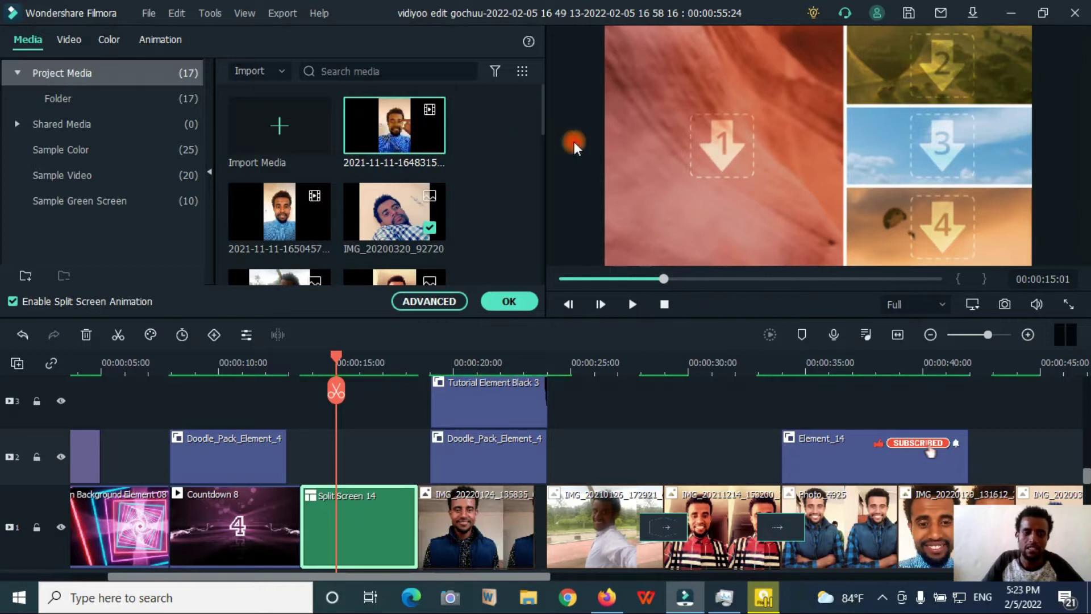
drag(745, 154, 745, 154)
Place the IMG_20220124_135835 photo in slot 3 of the split screen, scale it down, and reposition it within the slot.
scroll(370, 181, down, 5)
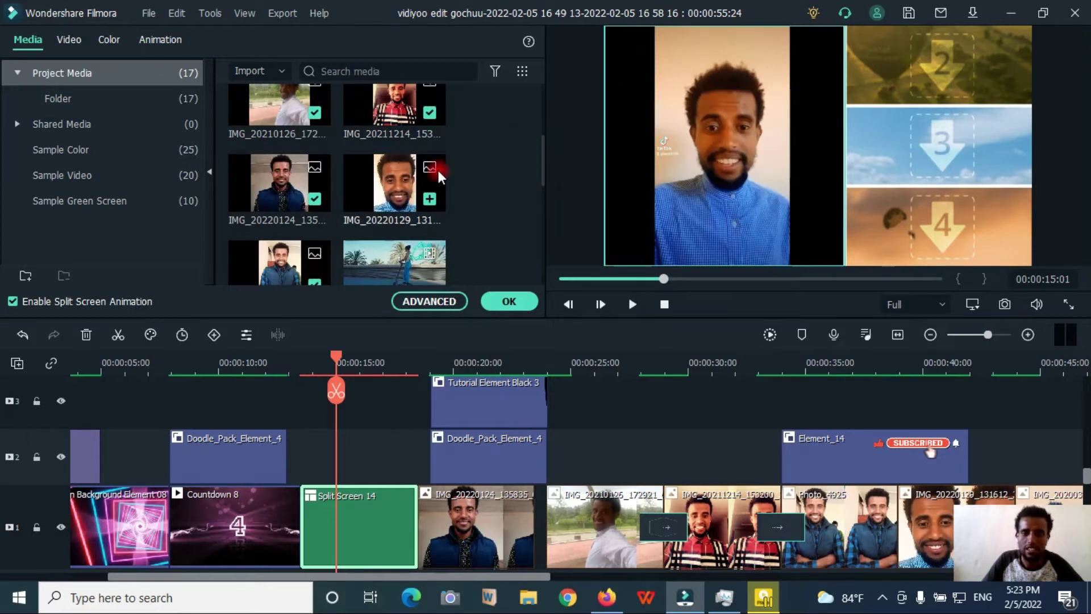
drag(280, 196, 929, 144)
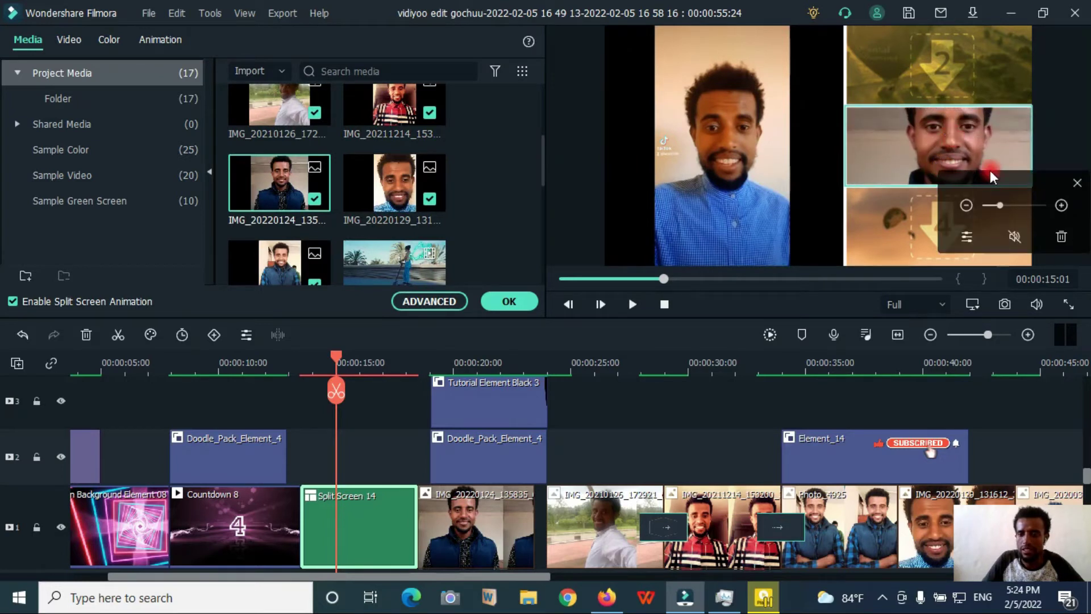
drag(997, 205, 988, 206)
drag(970, 161, 970, 145)
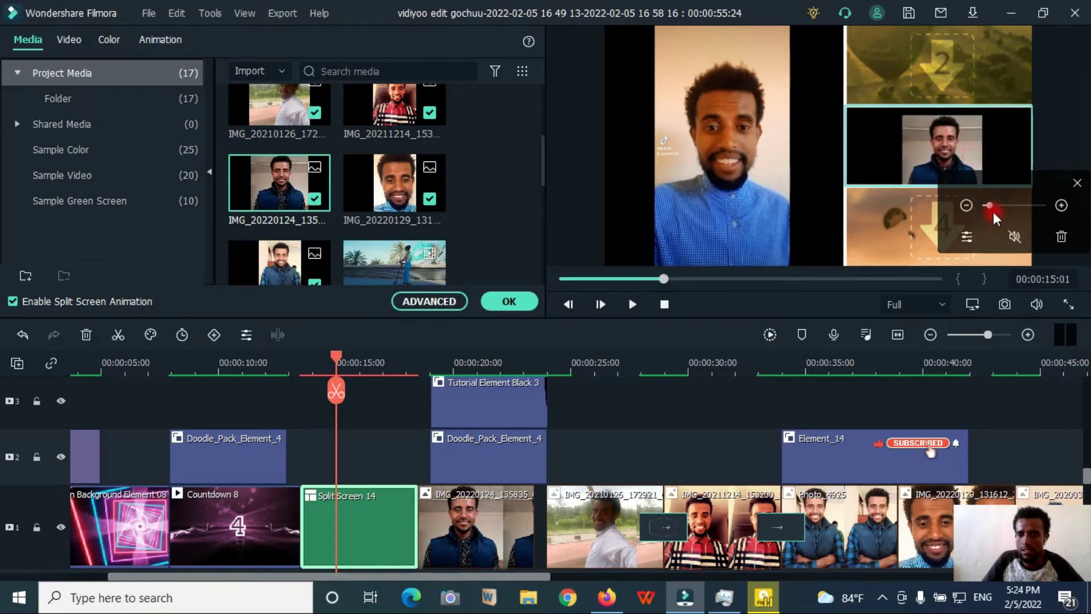
Place the white-background portrait listed after IMG_20220129 in slot 2 of the split screen and shift it down to show the face.
click(768, 170)
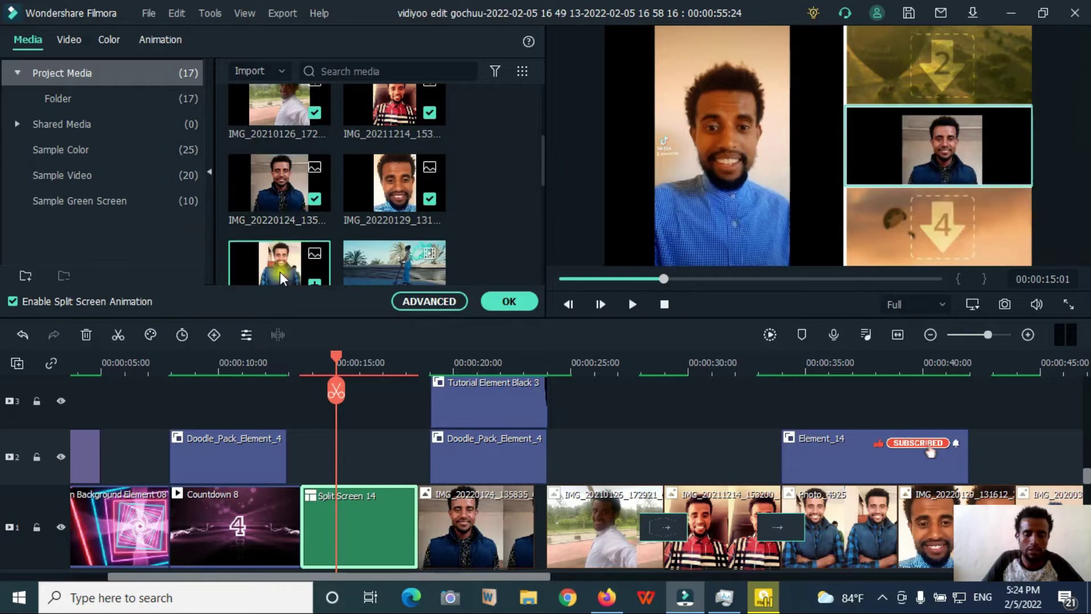
click(939, 69)
drag(939, 70, 952, 99)
Place the IMG_20220129_131612 photo in slot 4, scale it down slightly, and preview the filled split screen.
click(868, 231)
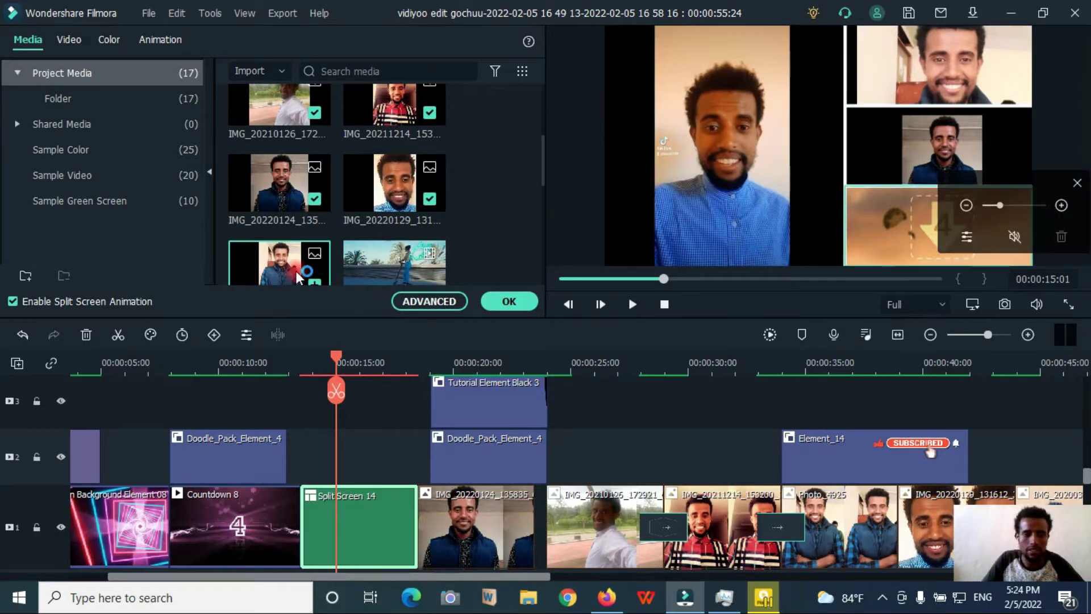
drag(396, 182, 993, 206)
click(952, 213)
click(803, 298)
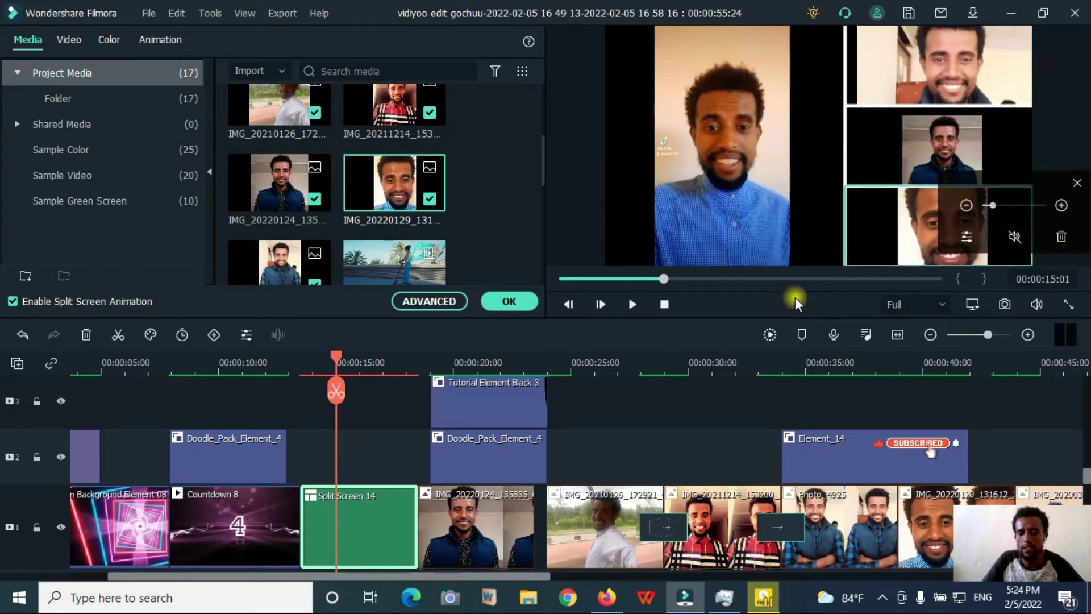
click(301, 371)
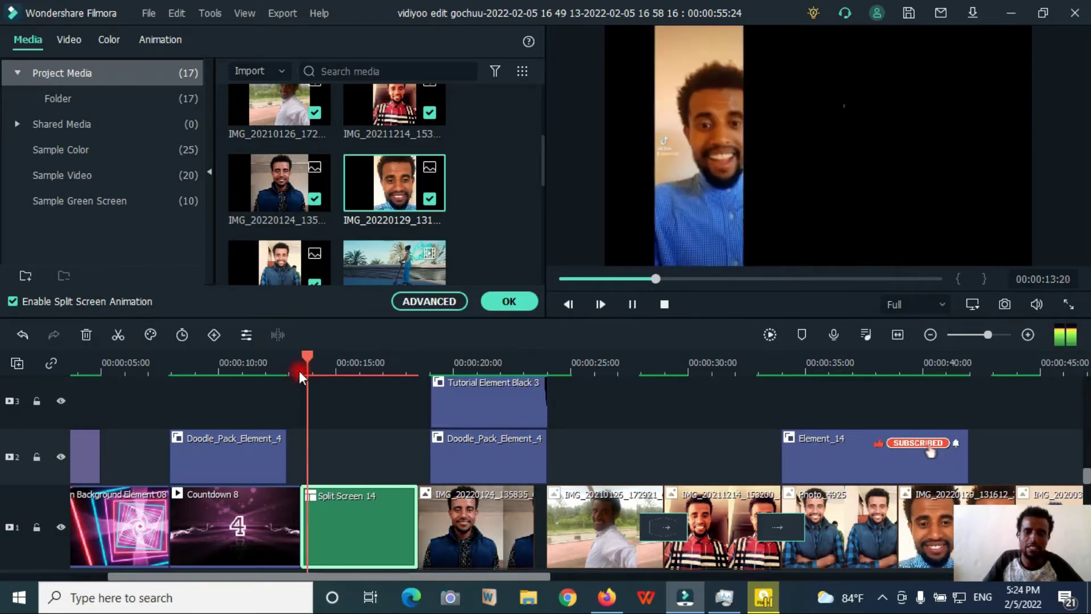
click(347, 234)
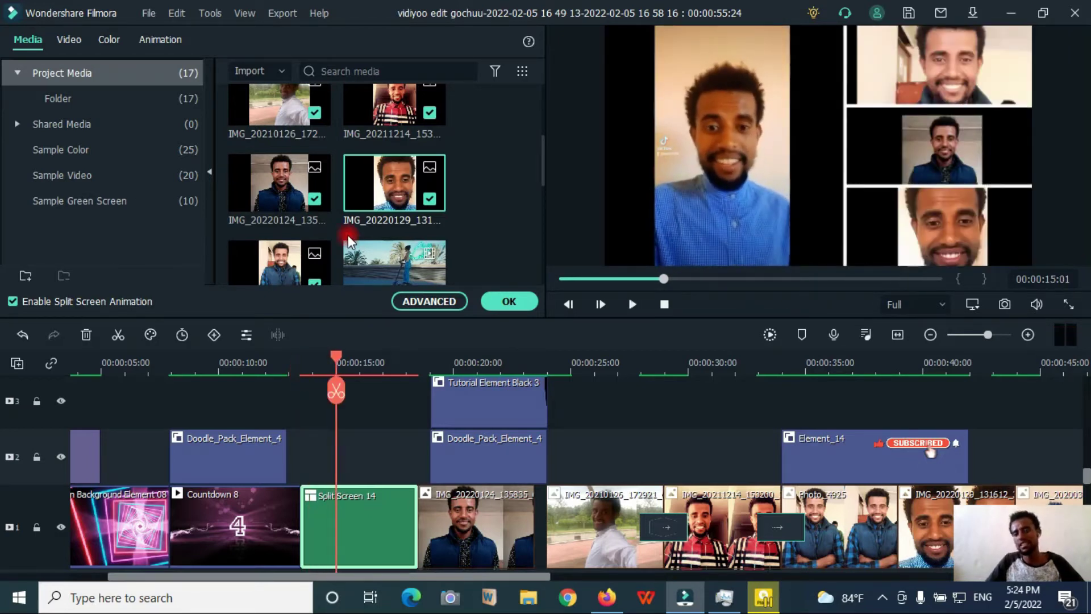
Mute the video in slot 1 of the split screen and replay the clip.
click(679, 141)
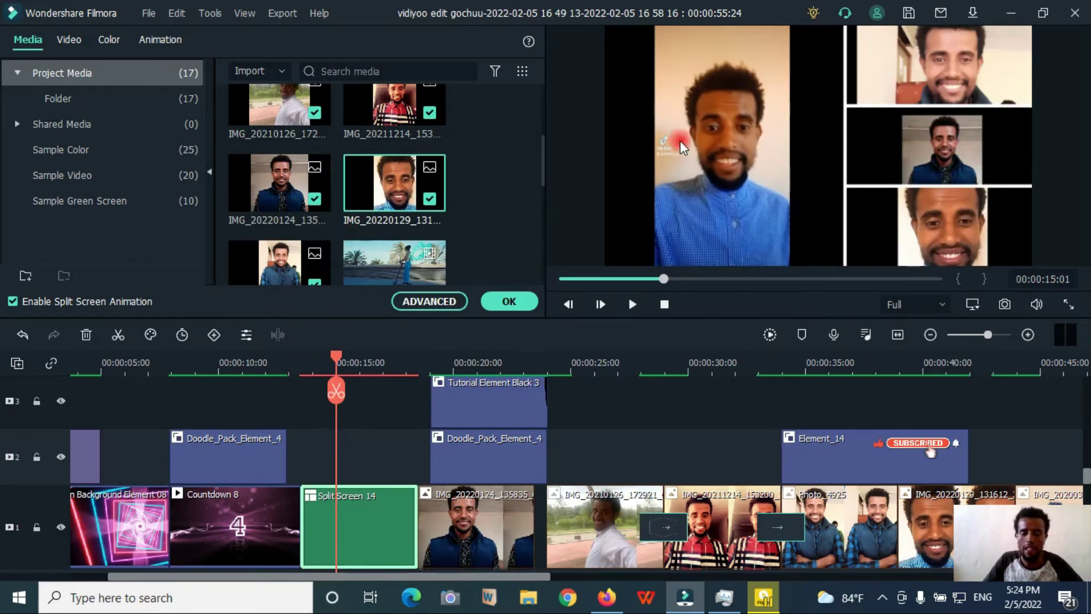
click(715, 120)
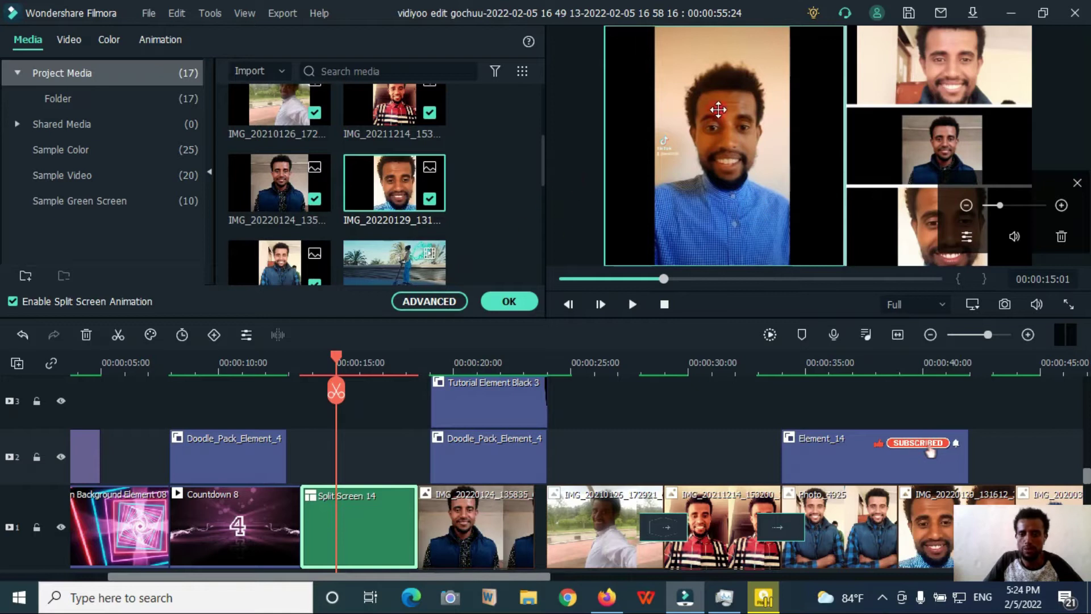
click(1043, 301)
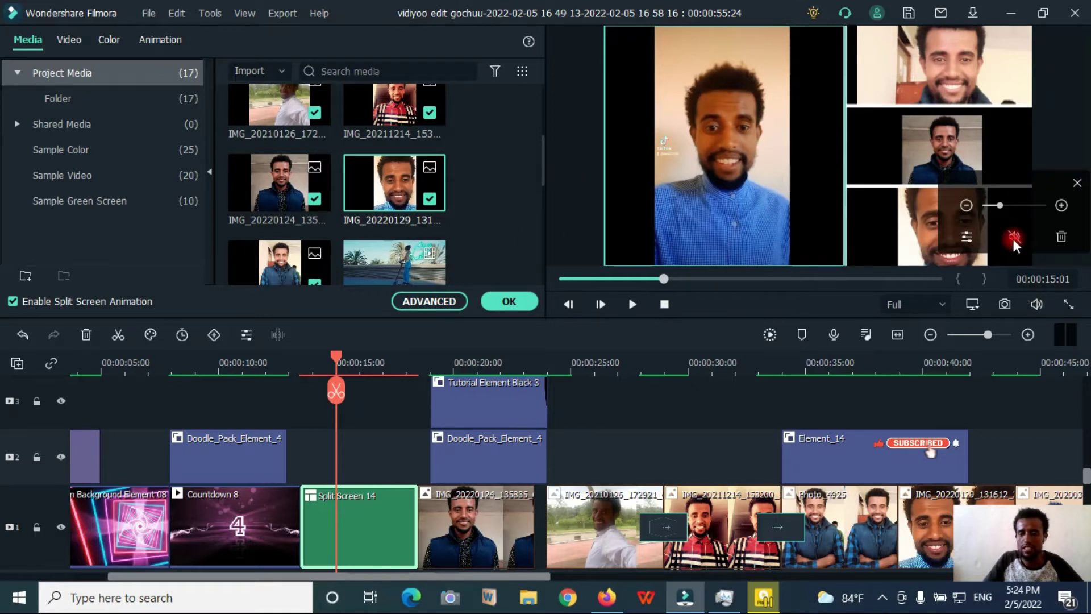
click(307, 366)
key(space)
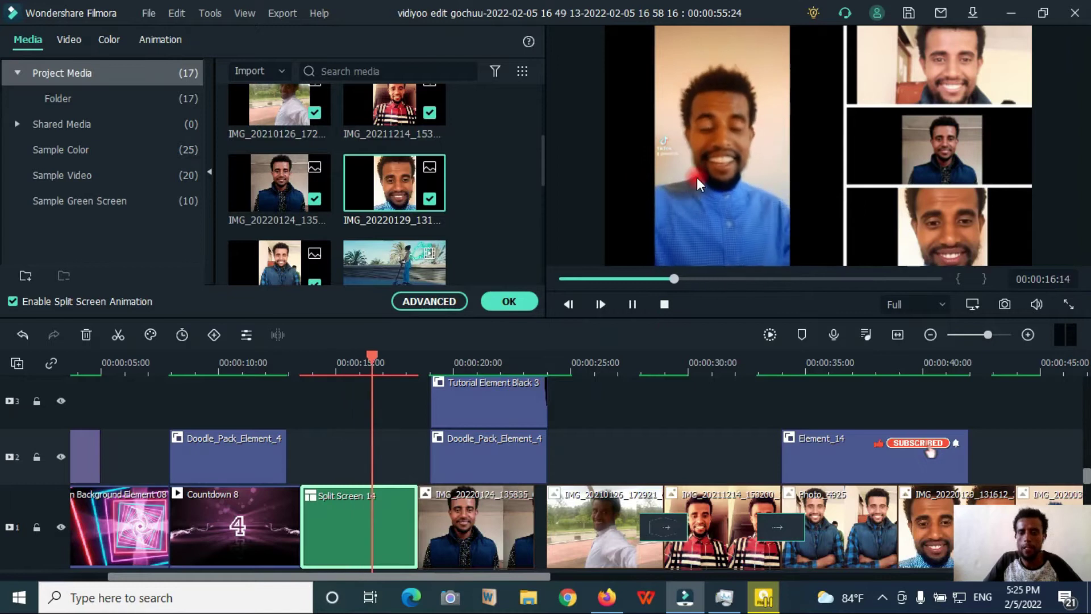
key(space)
Replace the video in slot 1 with the IMG_20210126_172921 photo, and delete the photo from the slot.
click(728, 132)
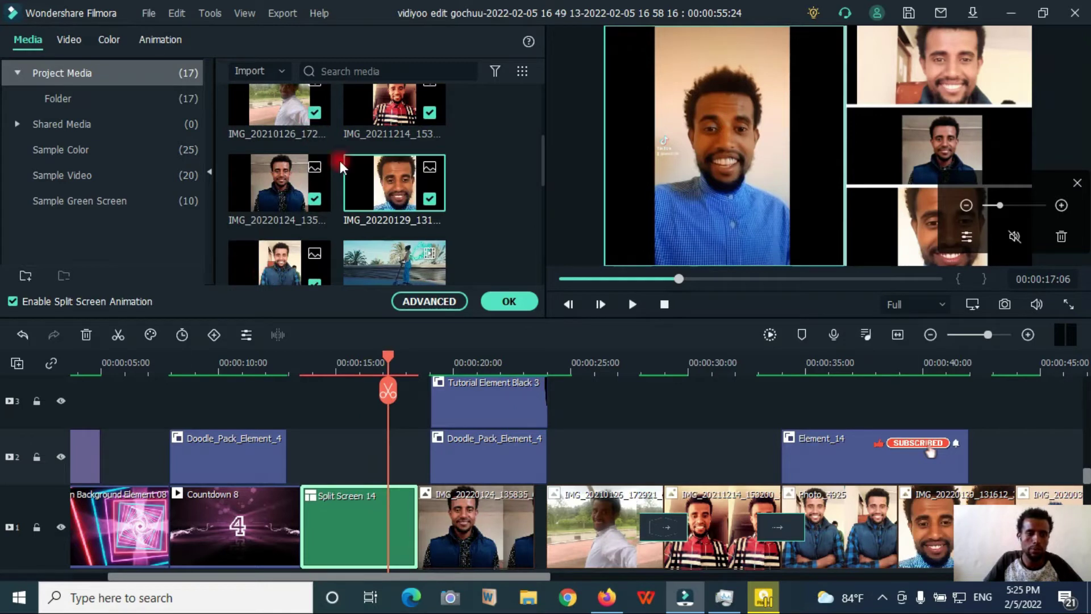
drag(278, 105, 736, 161)
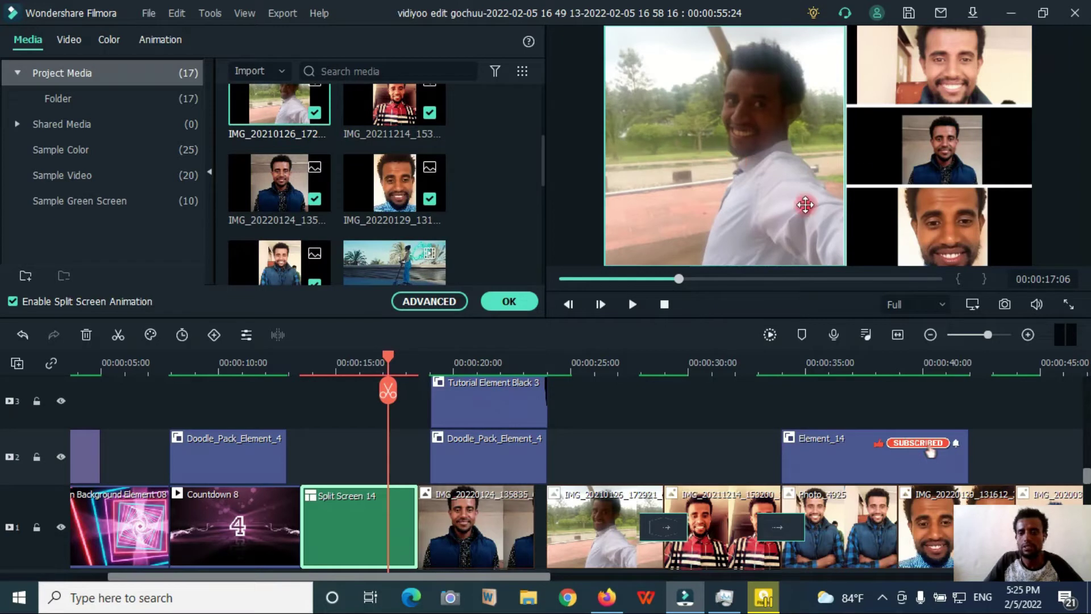
mouse_move(1003, 253)
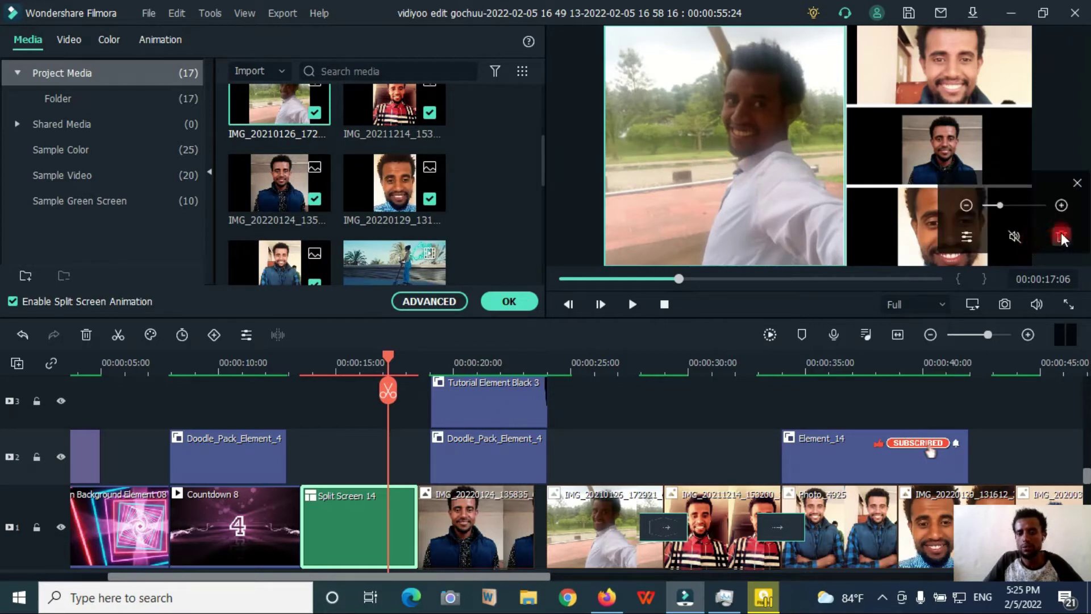
click(1062, 236)
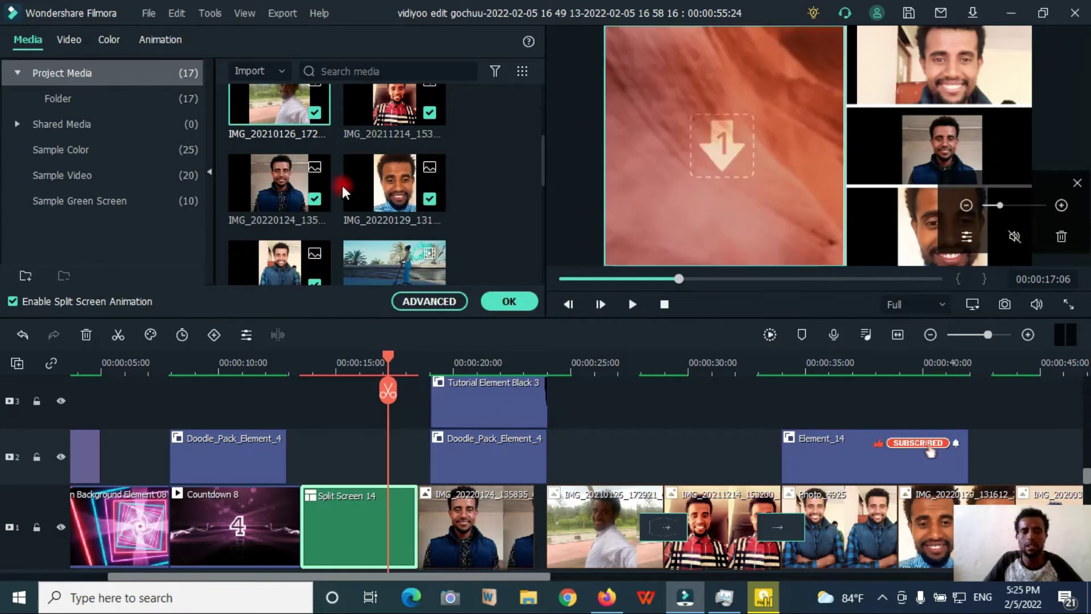
Place the IMG_20210126_172921 photo in the empty slot 1 and play the split screen from its start.
drag(281, 105, 670, 142)
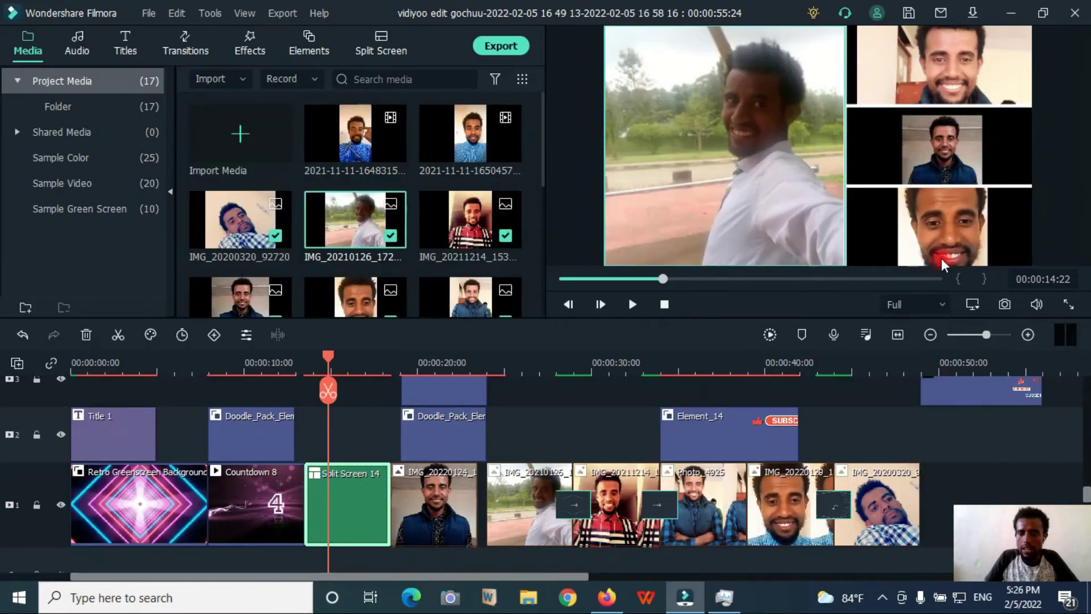
drag(328, 391, 302, 366)
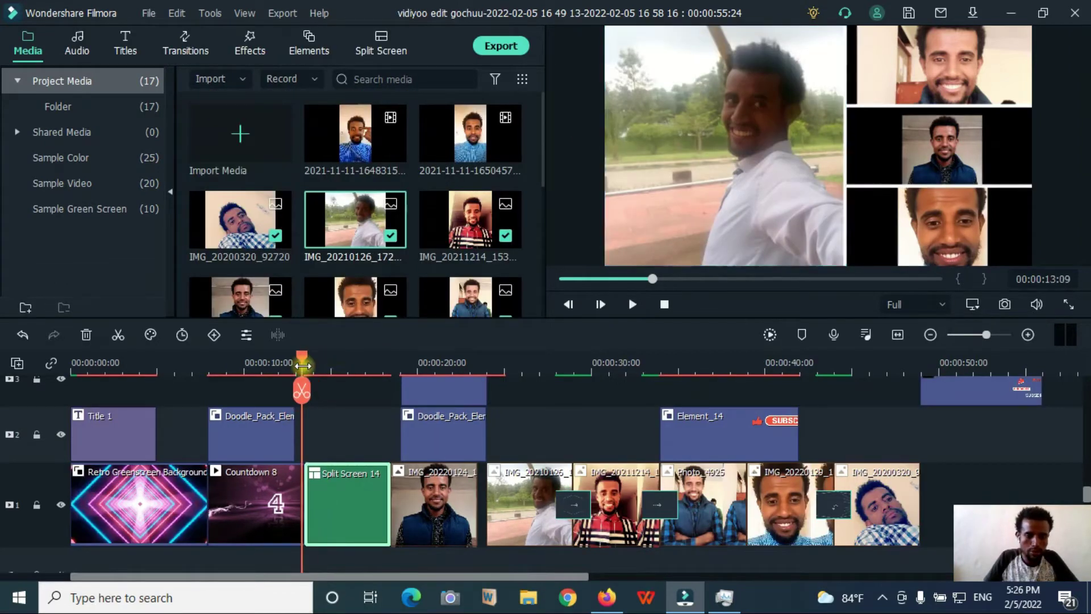
key(space)
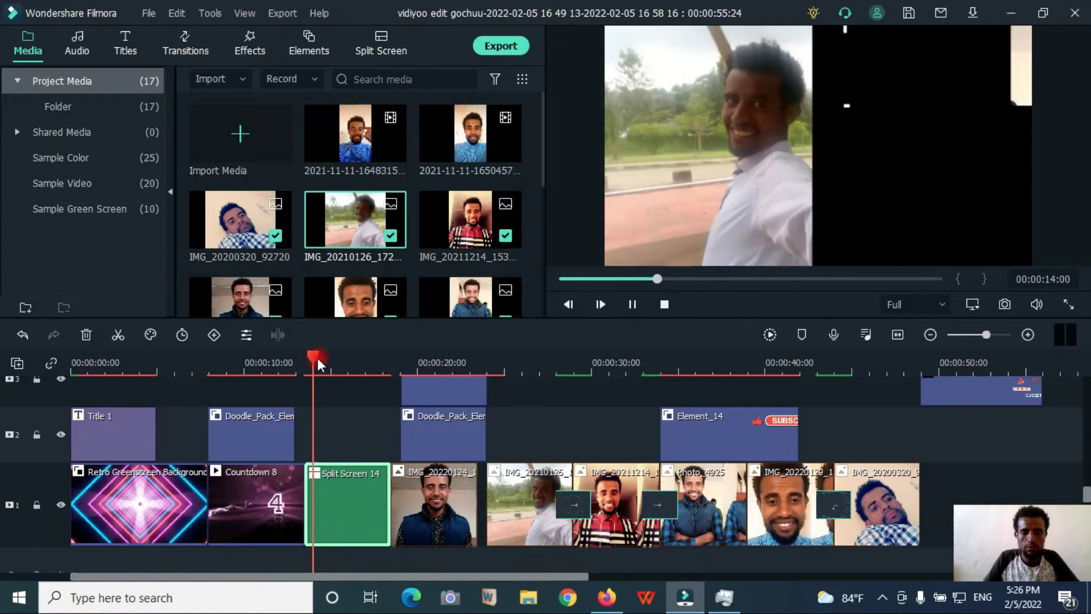
Browse the split screen templates and preview several layouts, including Split Screen 15 and Split Screen 20.
key(space)
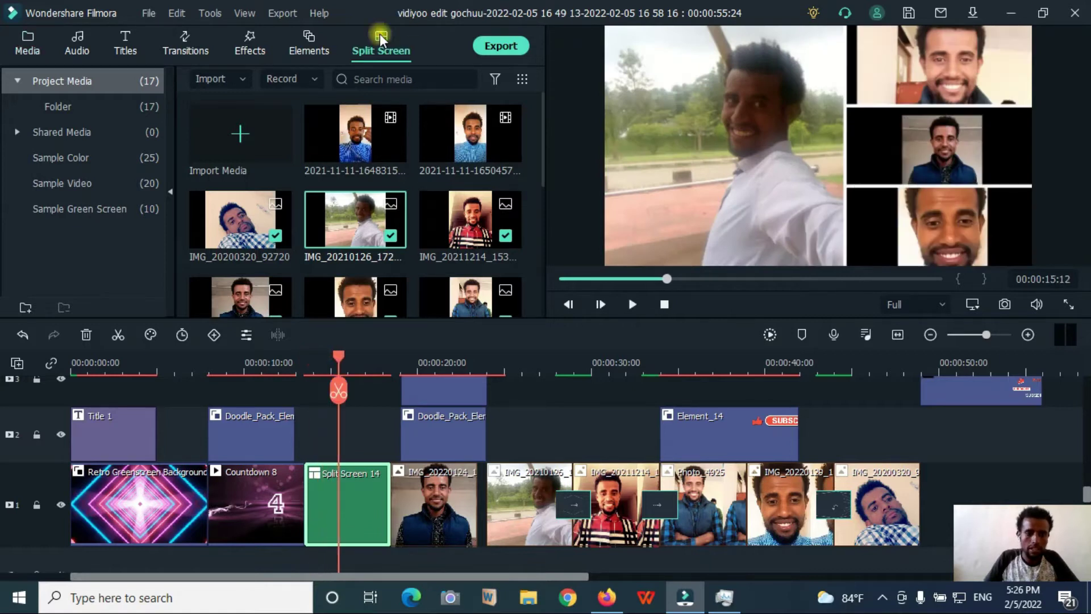
click(465, 139)
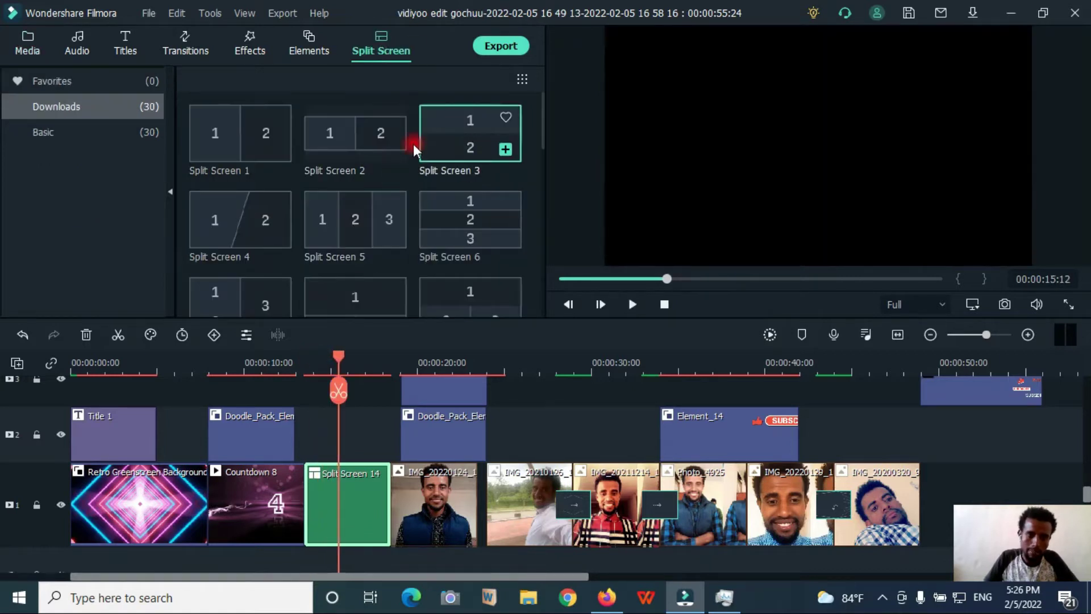
scroll(342, 236, down, 3)
click(476, 253)
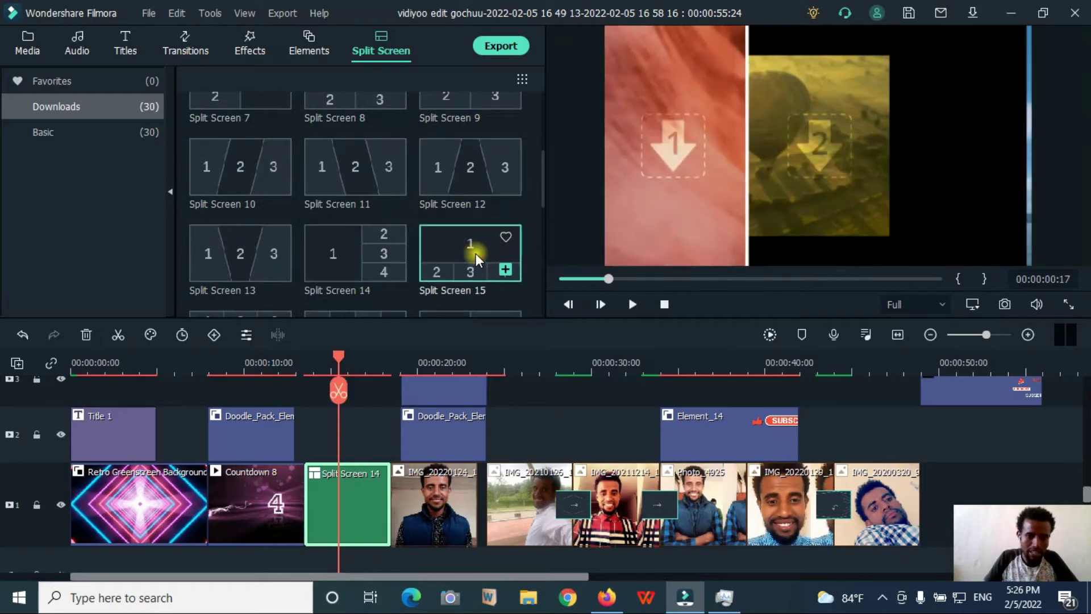
click(359, 253)
scroll(346, 227, down, 3)
click(358, 202)
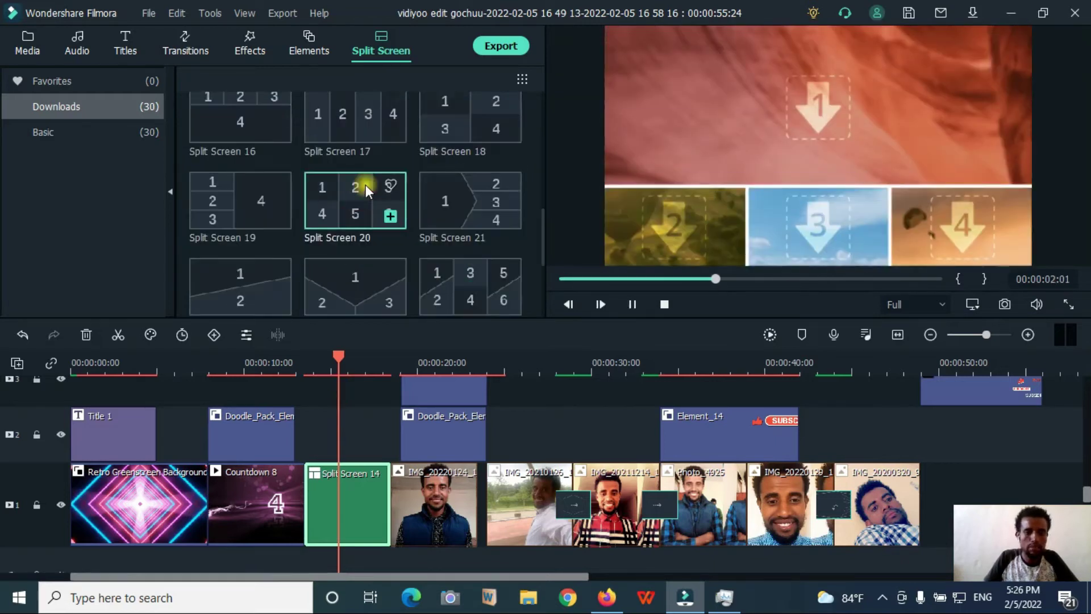
scroll(378, 217, down, 2)
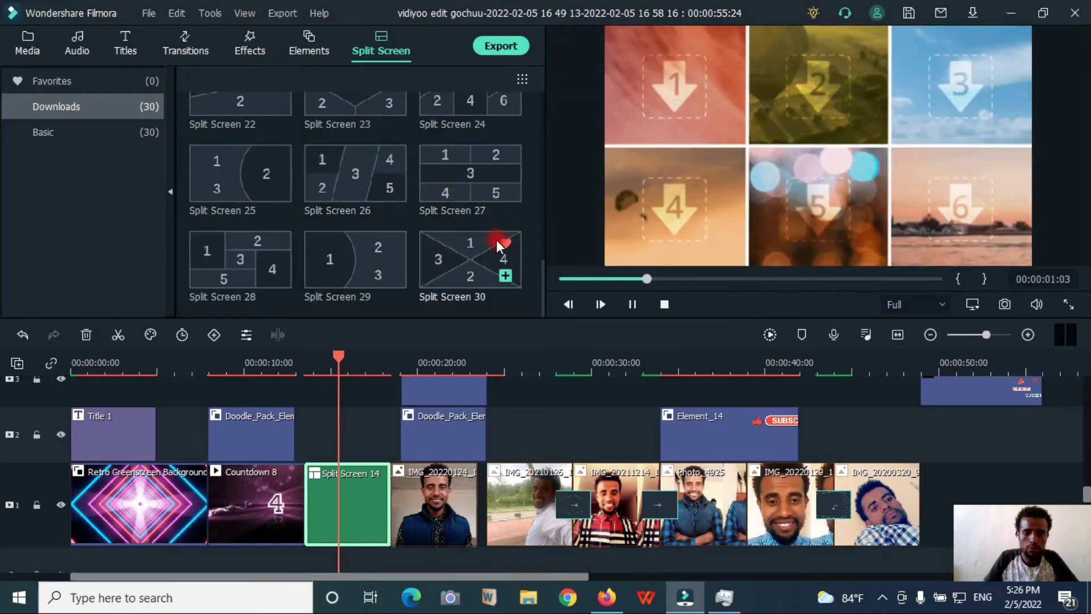
click(310, 363)
click(249, 46)
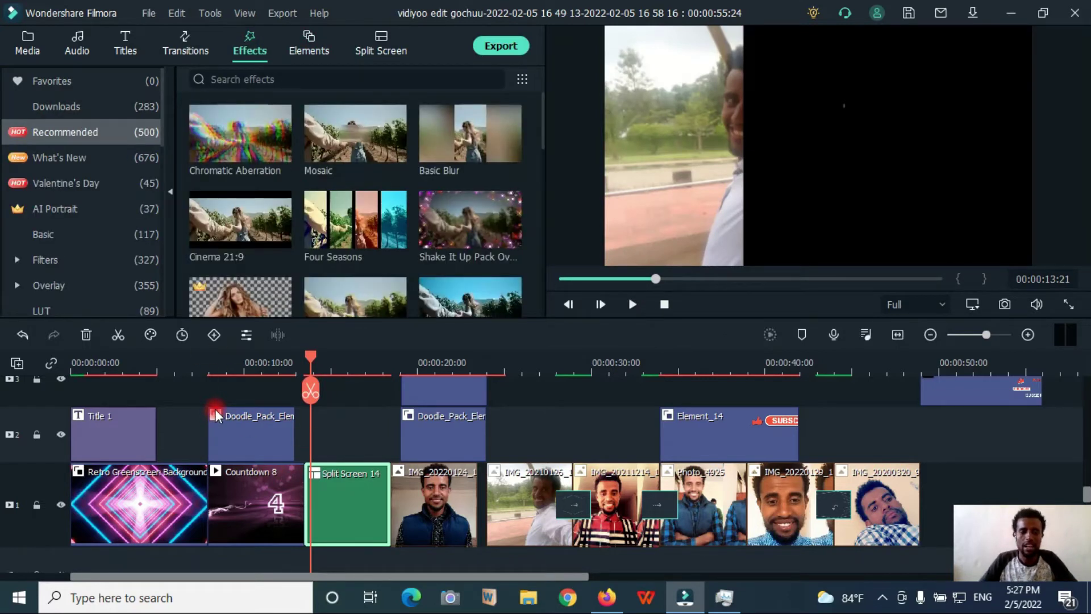
click(335, 363)
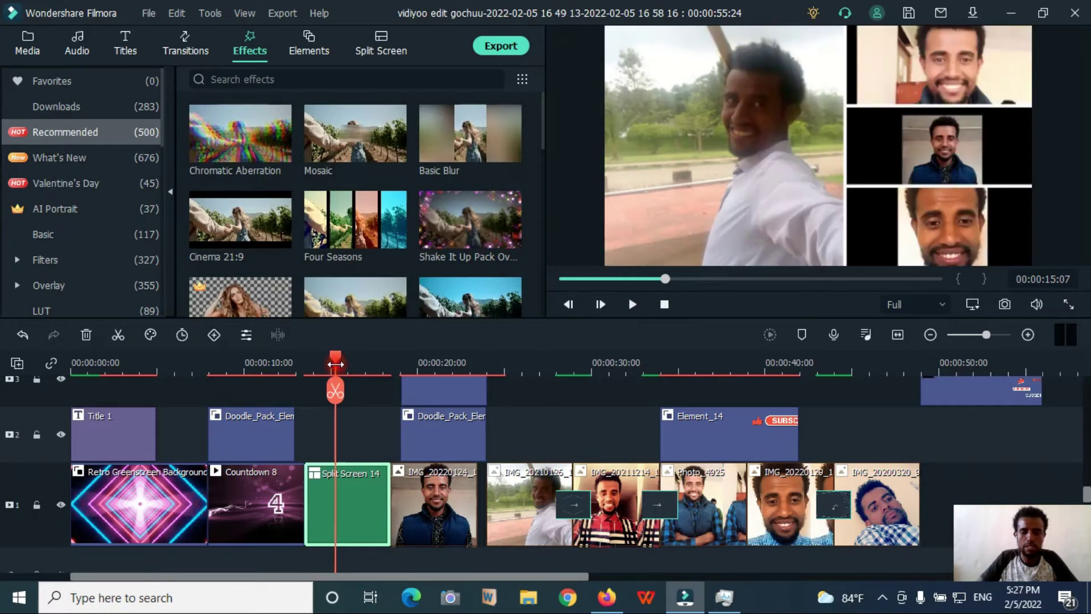
Delete the subscribe element beyond the last photo on video track 3.
click(974, 393)
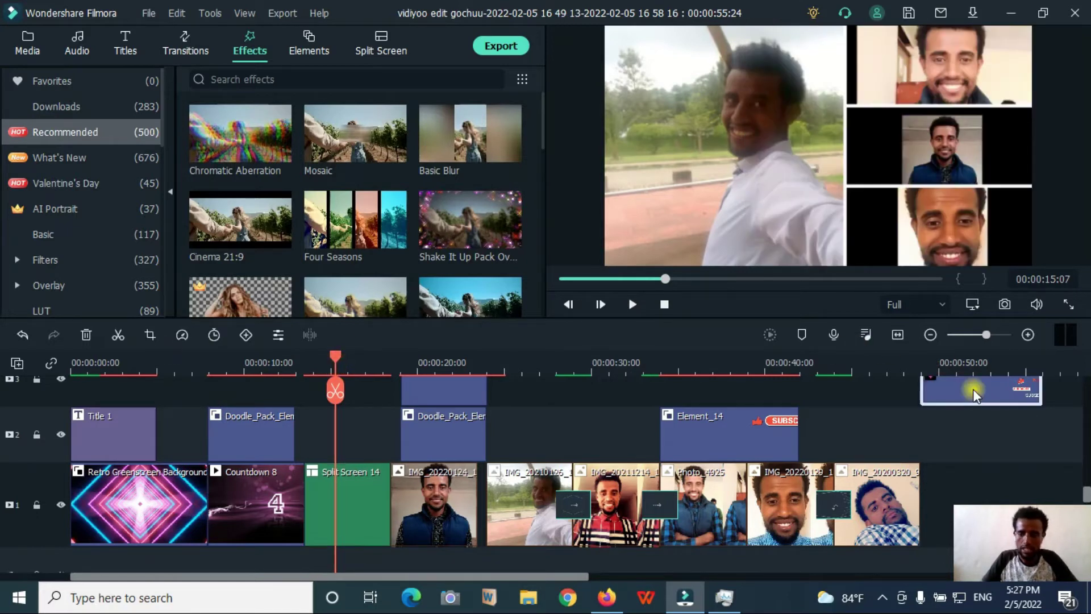
key(Delete)
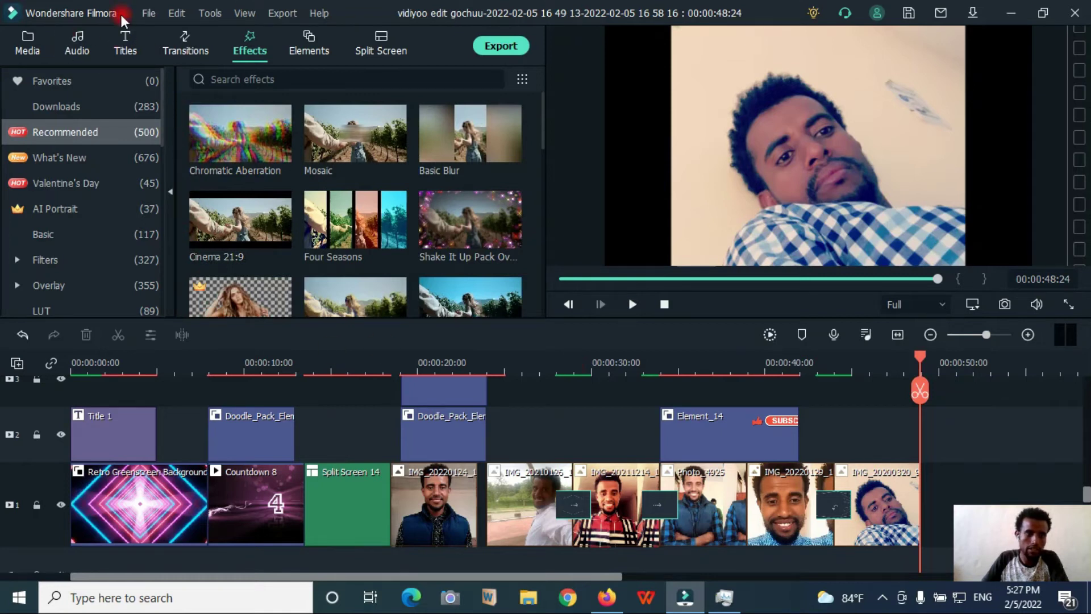
Add the source video directly after the last photo on video track 1, keeping the 1920 x 1080 25fps project settings, and preview it.
click(29, 36)
scroll(354, 235, down, 3)
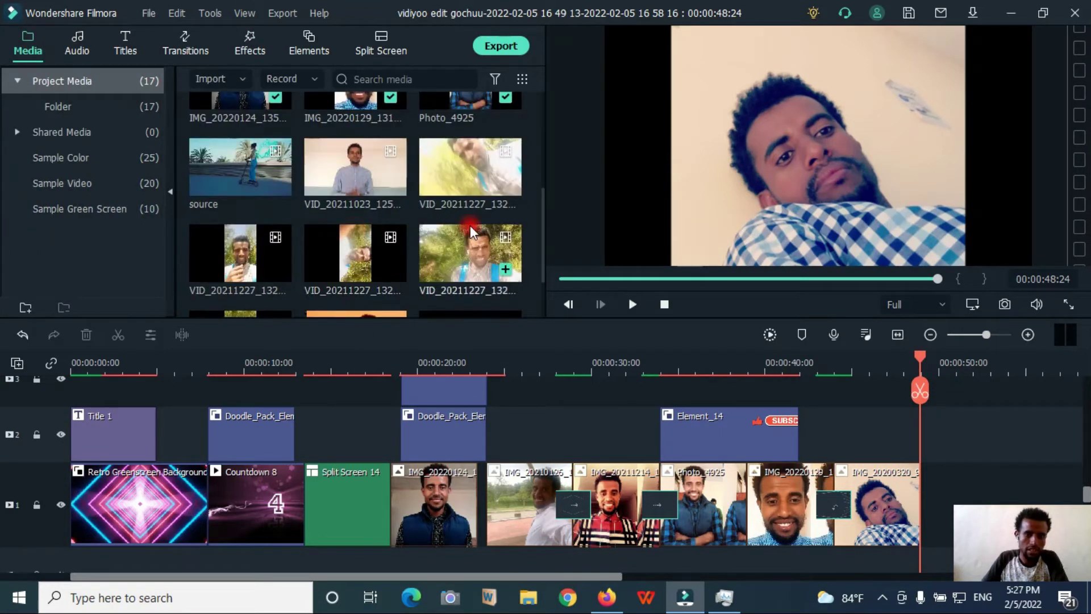
drag(218, 172, 900, 496)
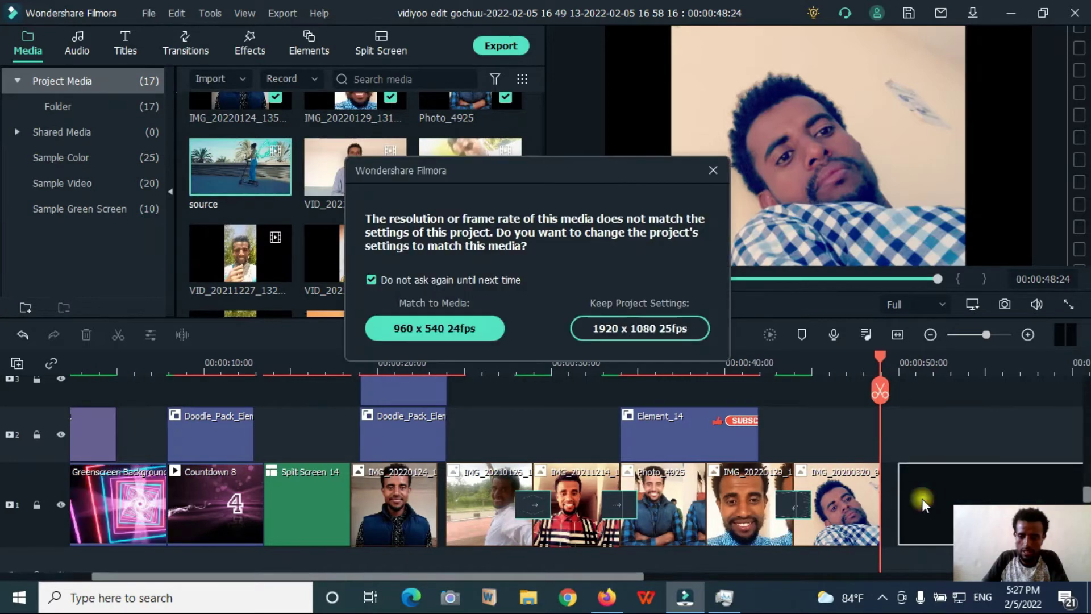
click(667, 329)
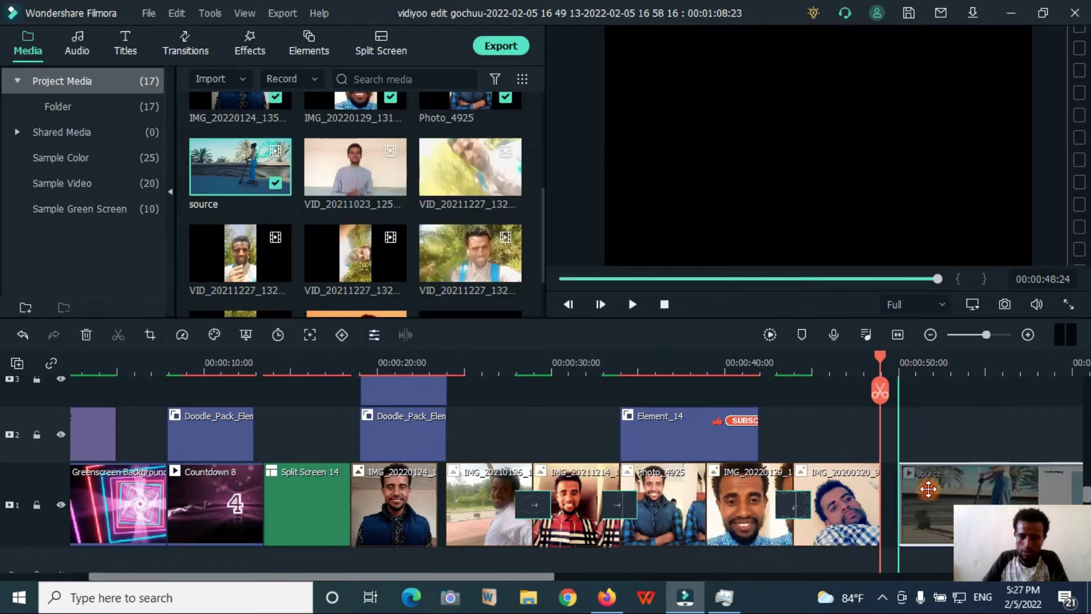
key(space)
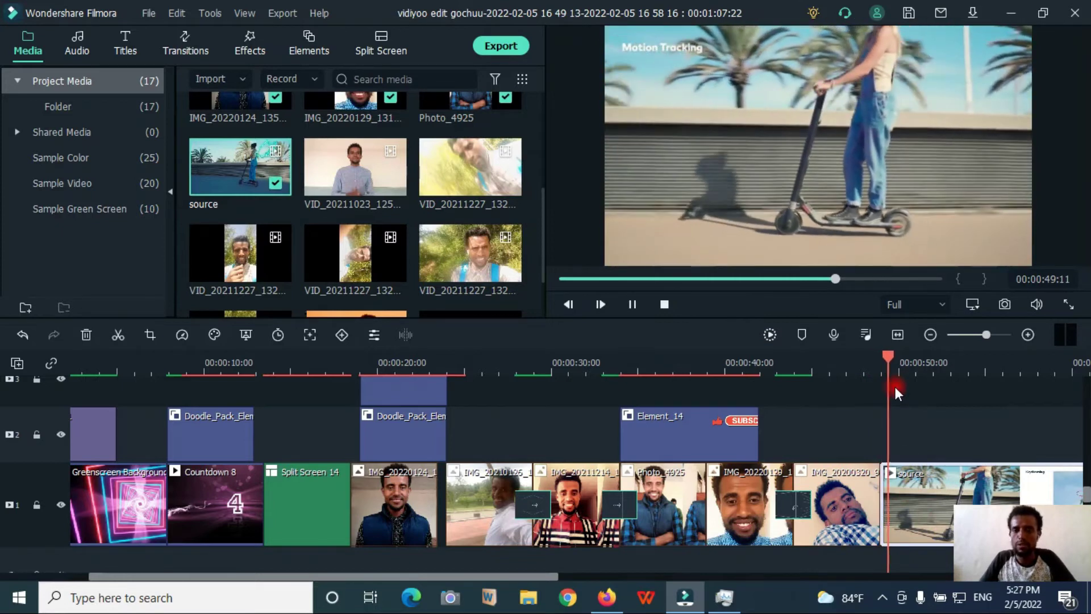
key(space)
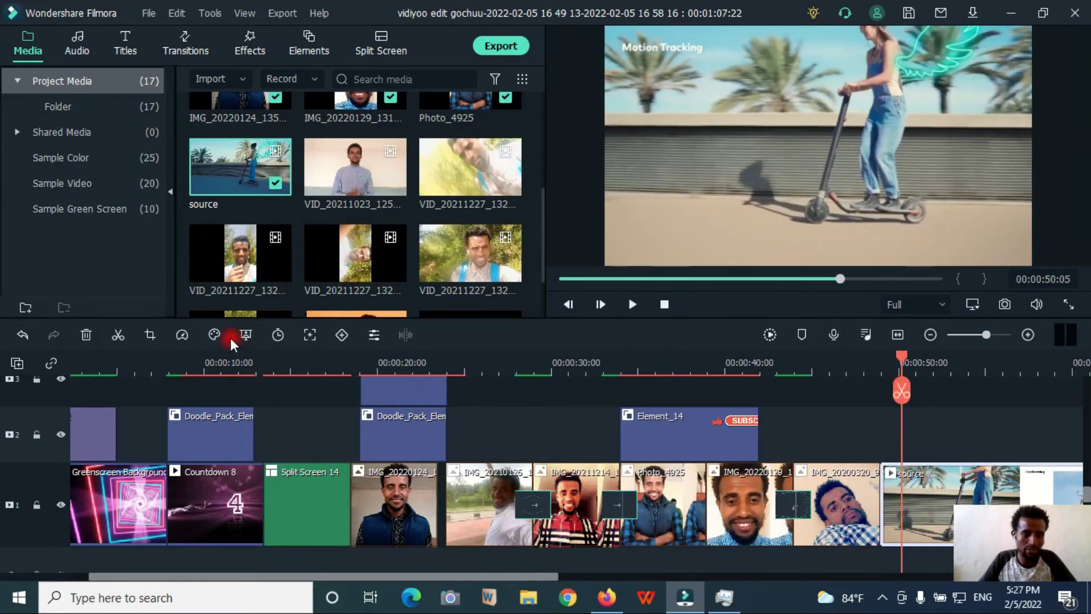
Speed up the source clip with the Fast 4x preset.
click(182, 337)
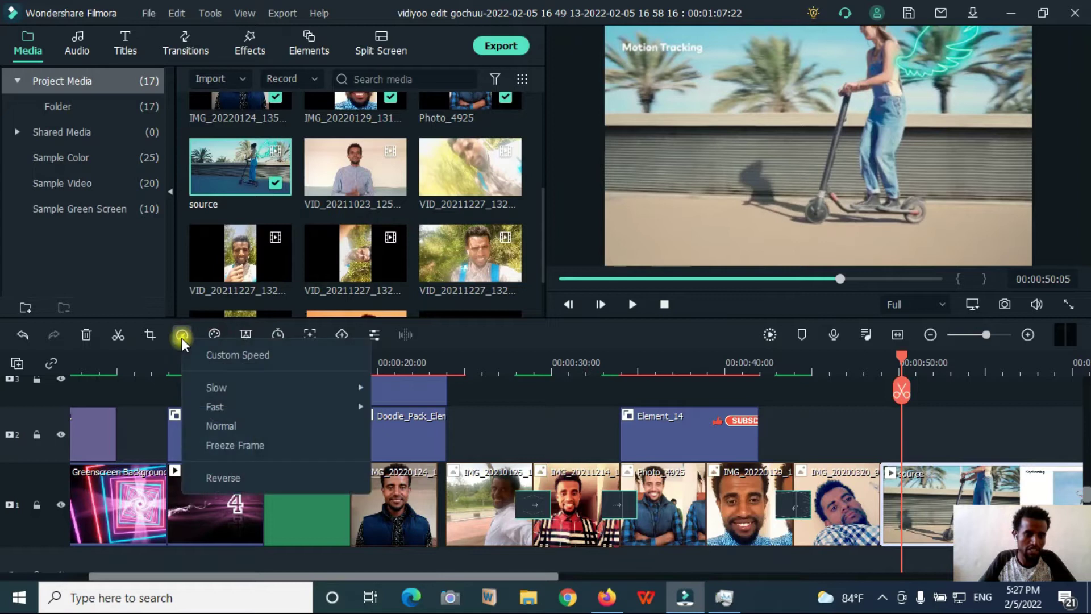
mouse_move(227, 405)
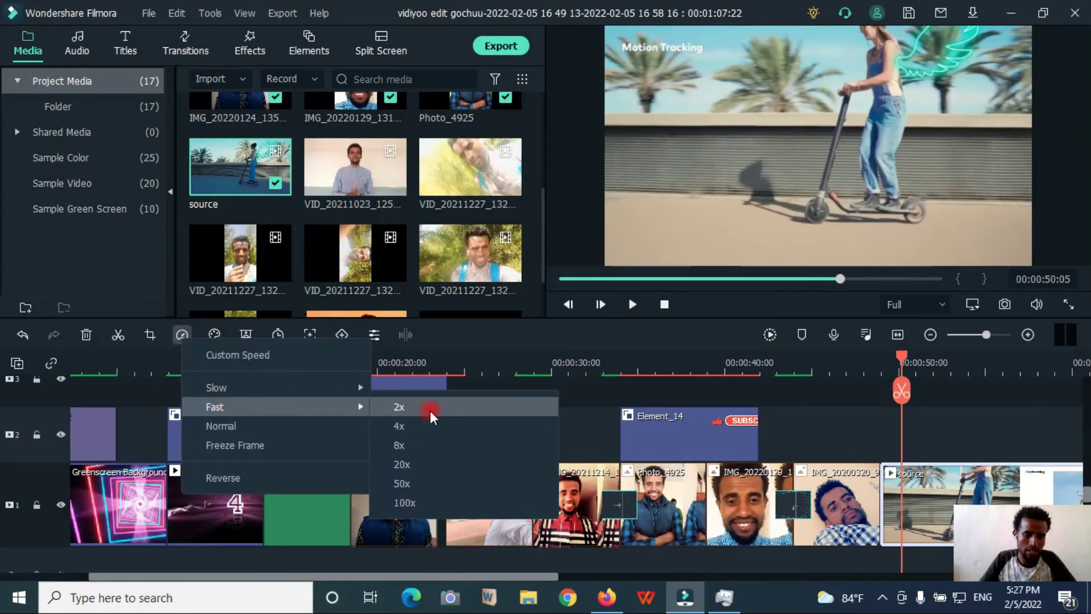
click(404, 424)
Play and replay the sped-up source clip from around the end of the last photo to check its speed.
click(875, 367)
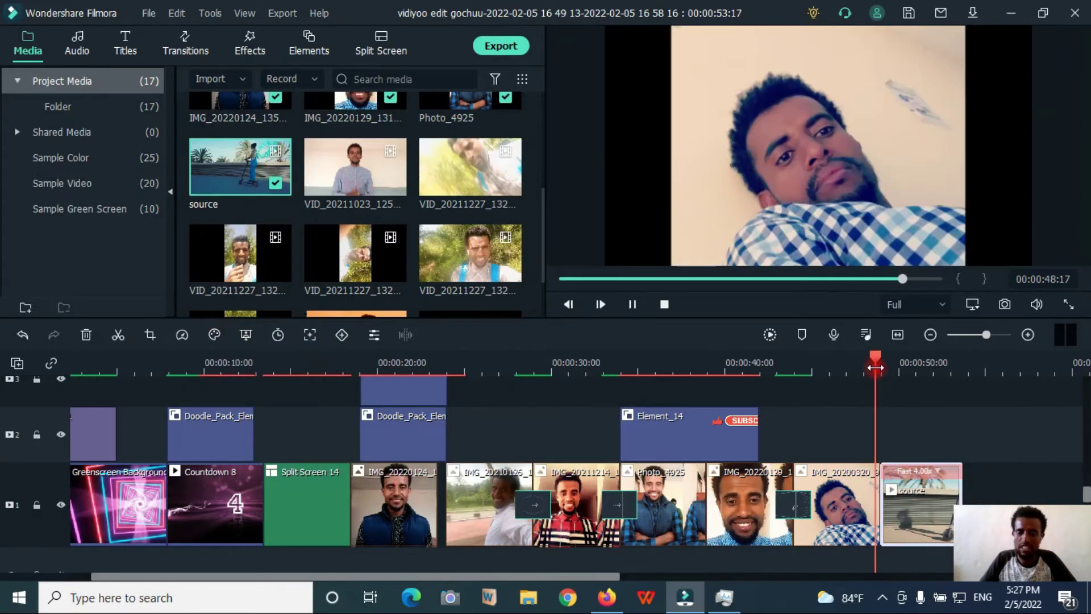
key(space)
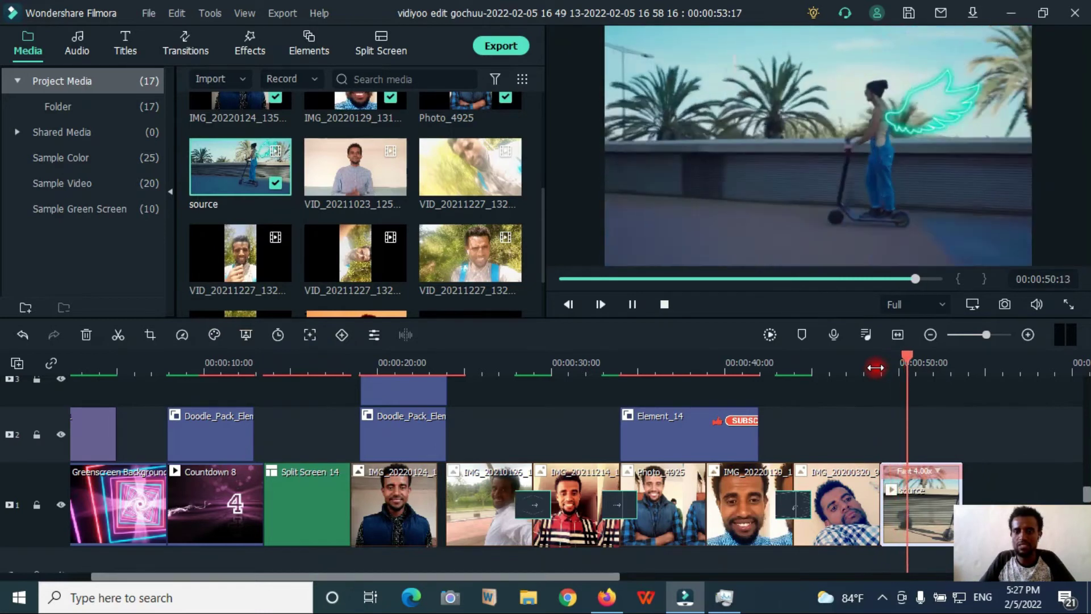
key(space)
drag(918, 367, 882, 364)
key(space)
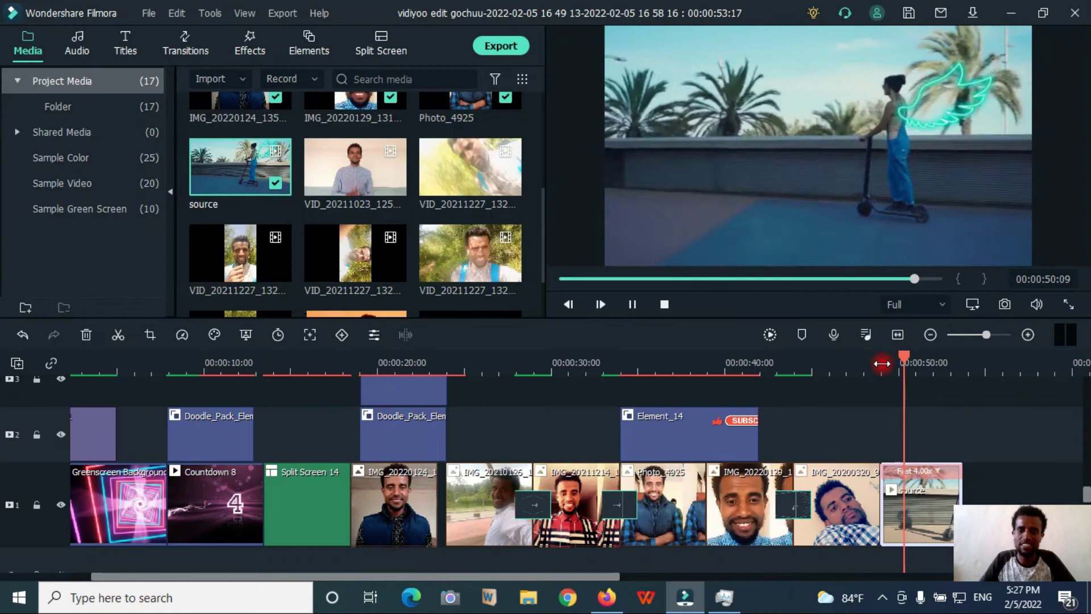
click(816, 467)
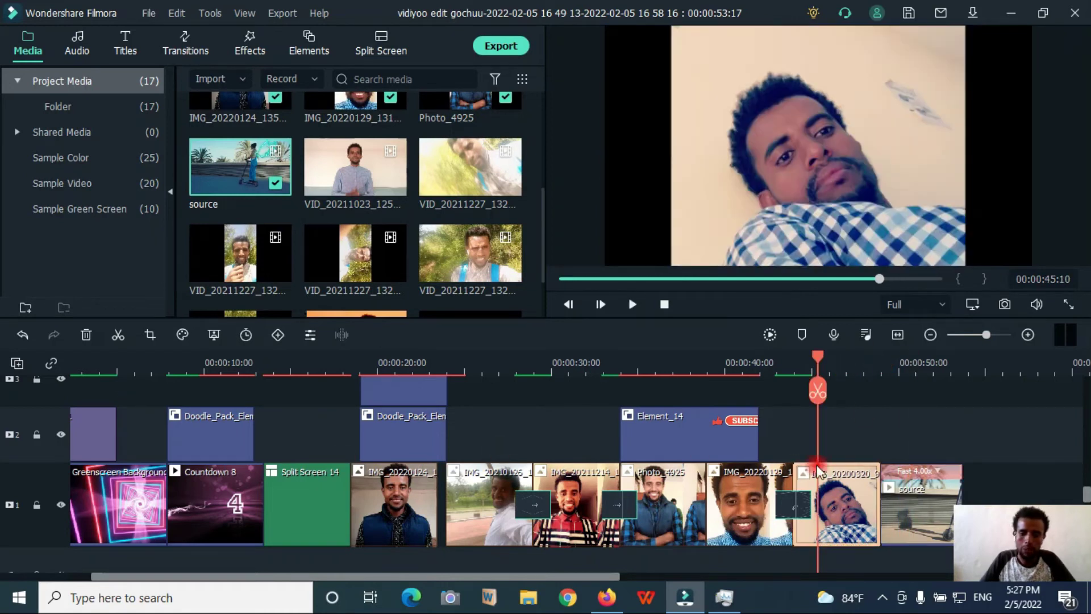
click(892, 364)
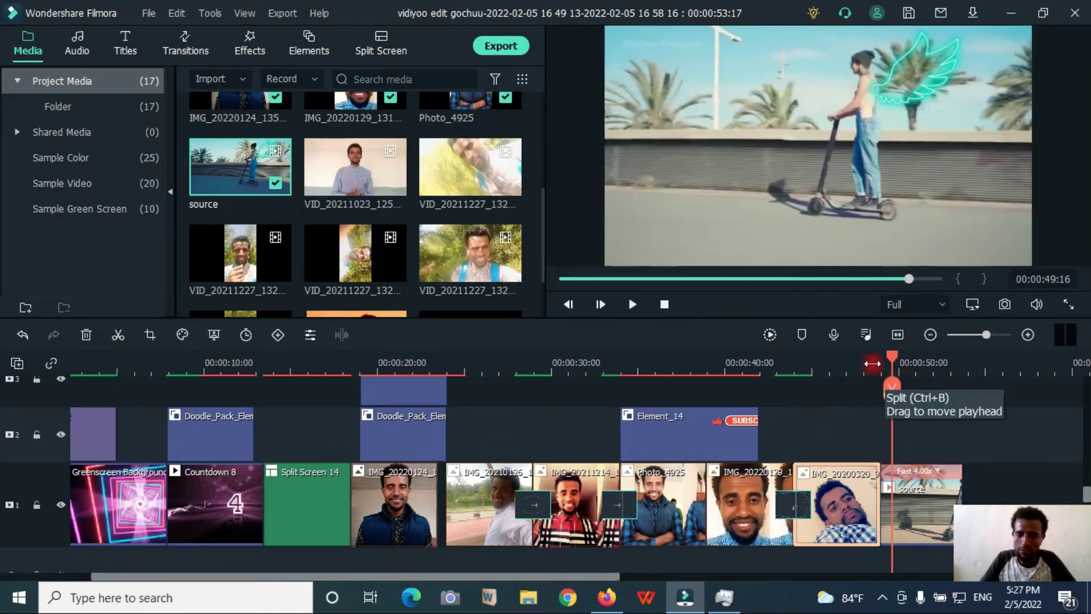
Play through the sped-up scooter clip at the end of the main video track and split it at 00:00:50:16.
drag(892, 363, 872, 367)
key(space)
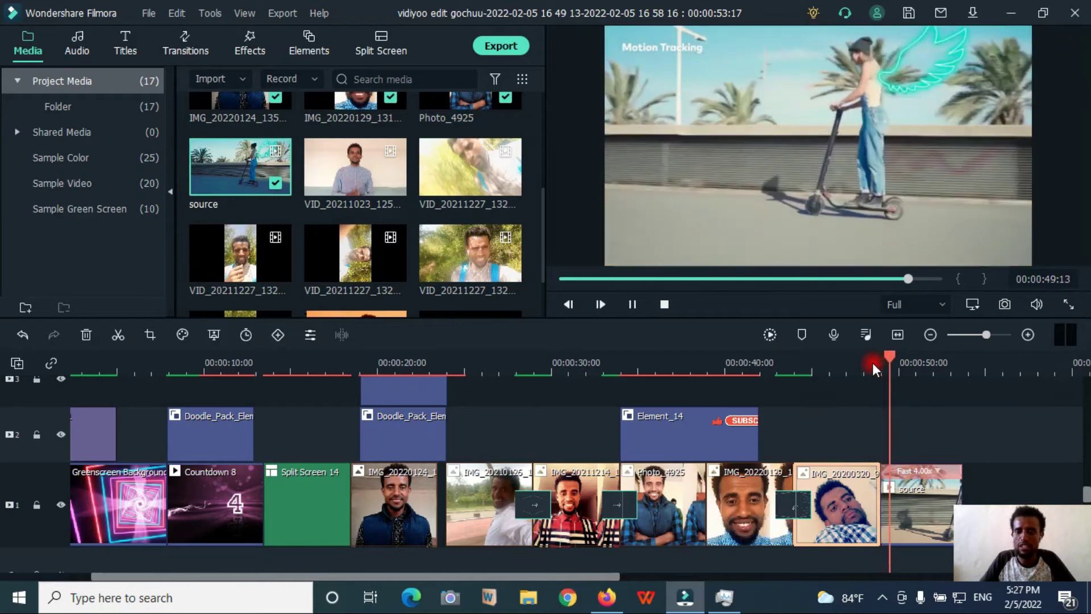
key(space)
key(space)
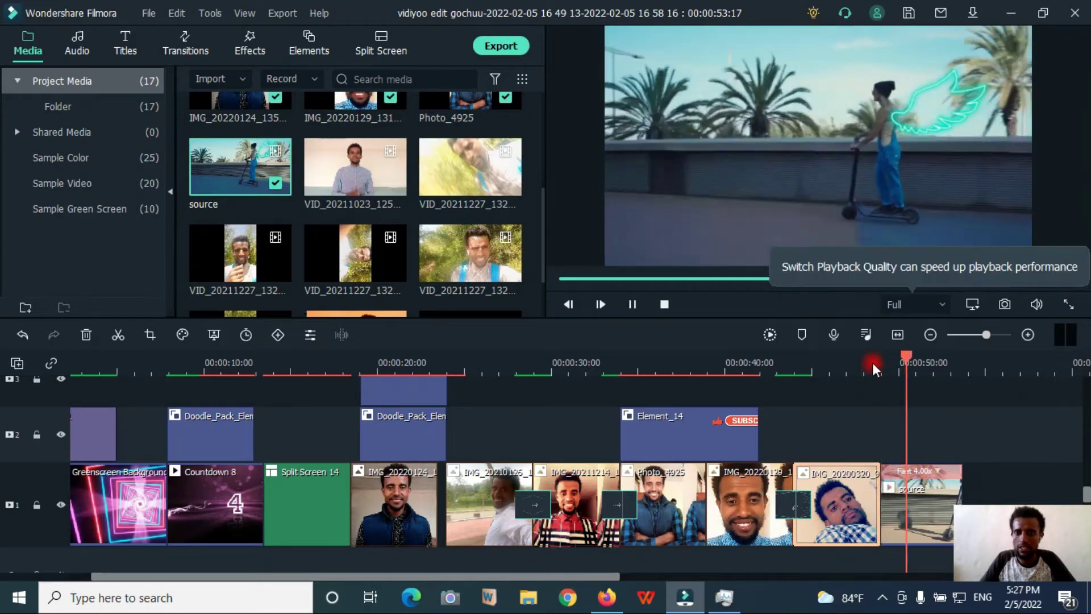
key(space)
drag(915, 358, 909, 363)
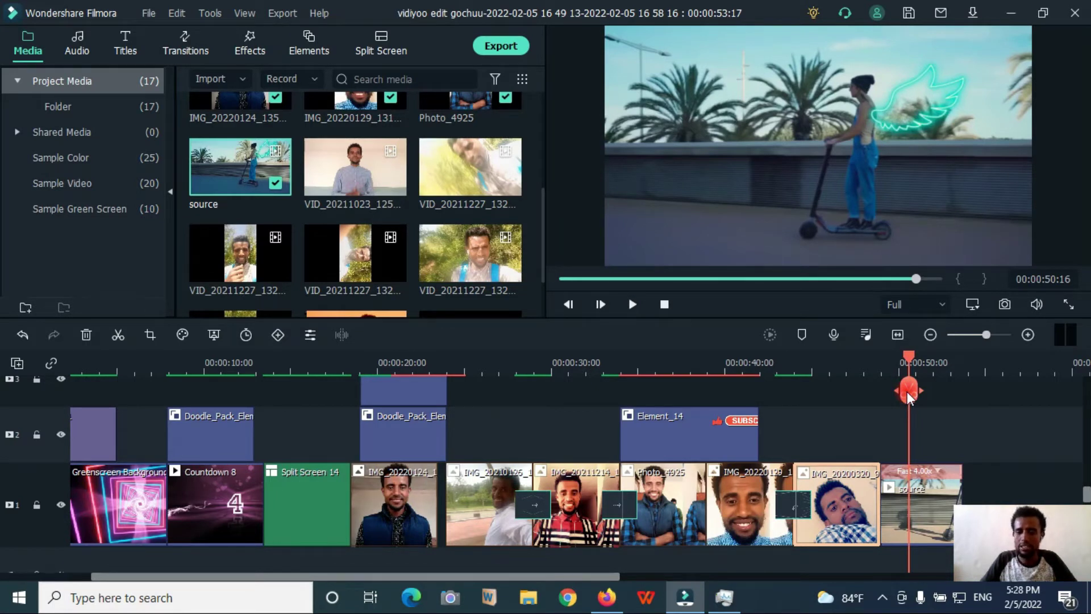
click(908, 397)
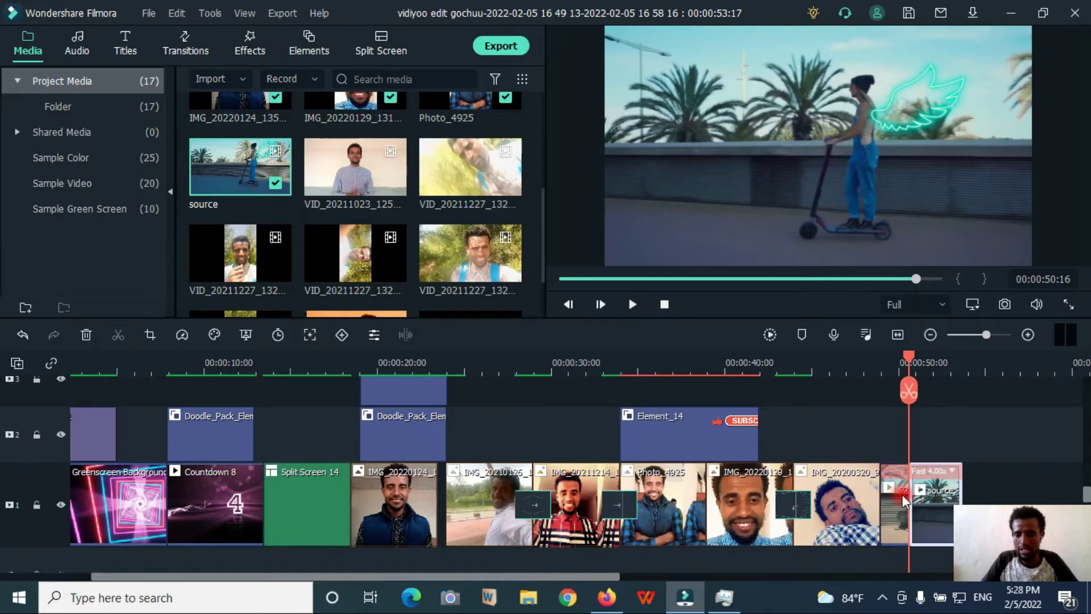
Delete the part of the scooter clip after the split and return the playhead to the start of the timeline.
click(936, 490)
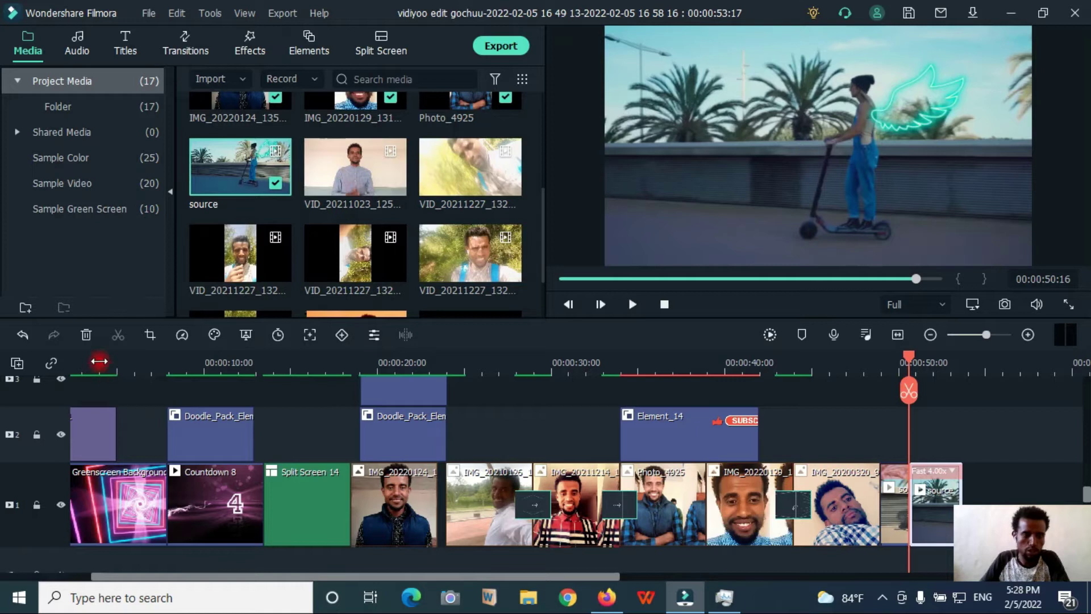
click(84, 330)
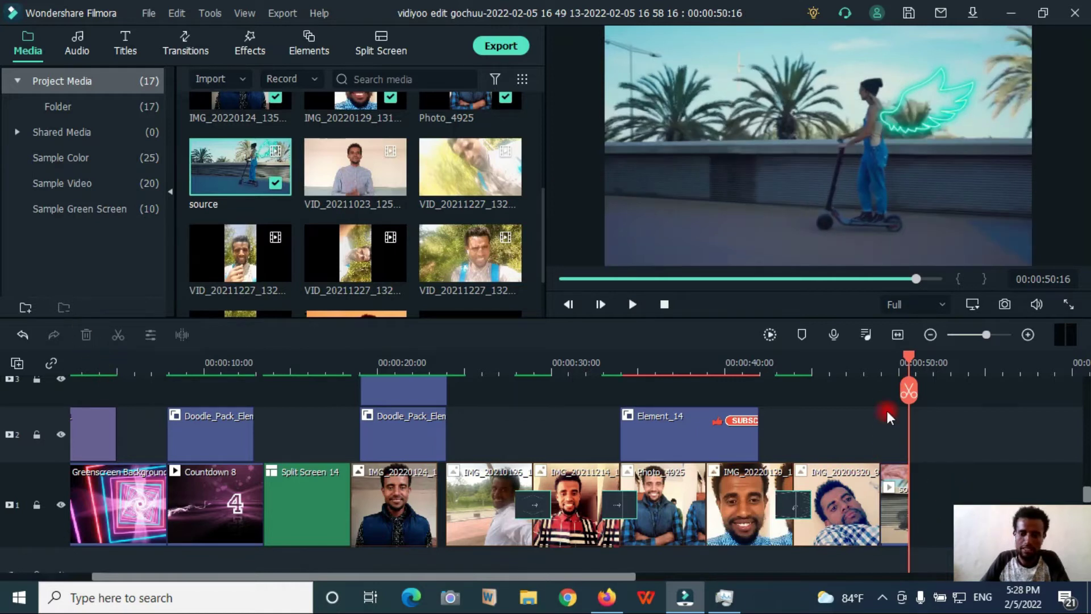
click(879, 369)
key(space)
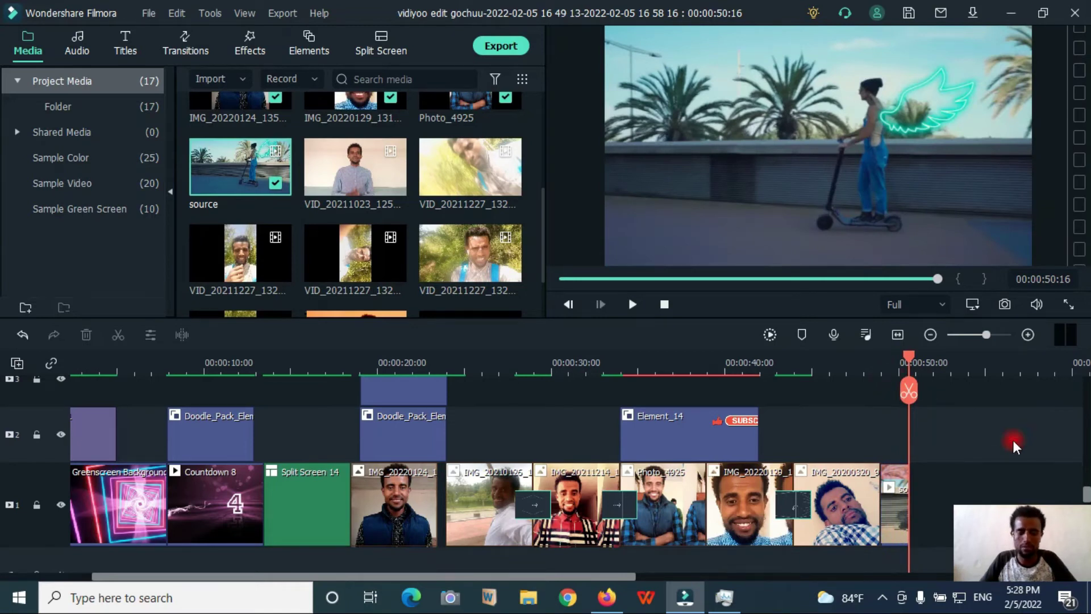
click(882, 369)
key(Home)
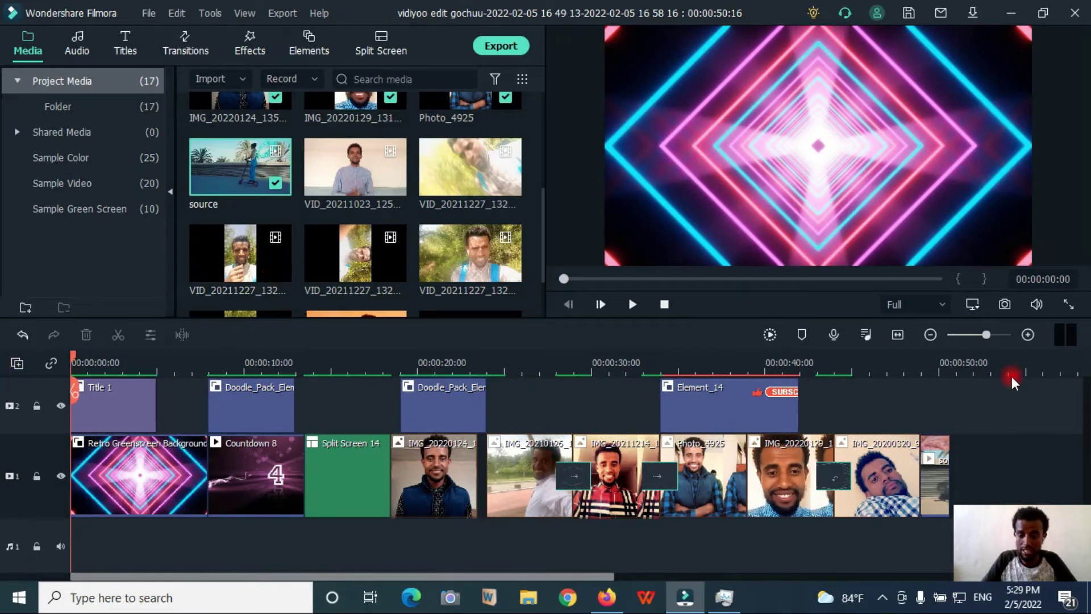
drag(953, 505, 948, 478)
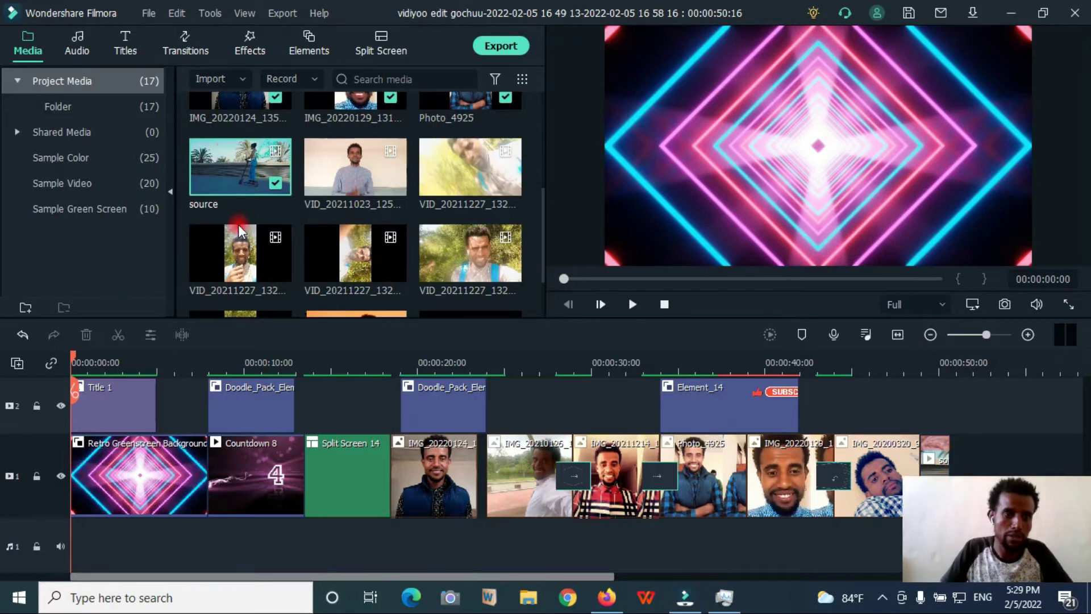
Import the Ani Dhufeen Jiraa music video from the Downloads folder and place it at the end of video track 1.
scroll(239, 230, up, 4)
click(234, 130)
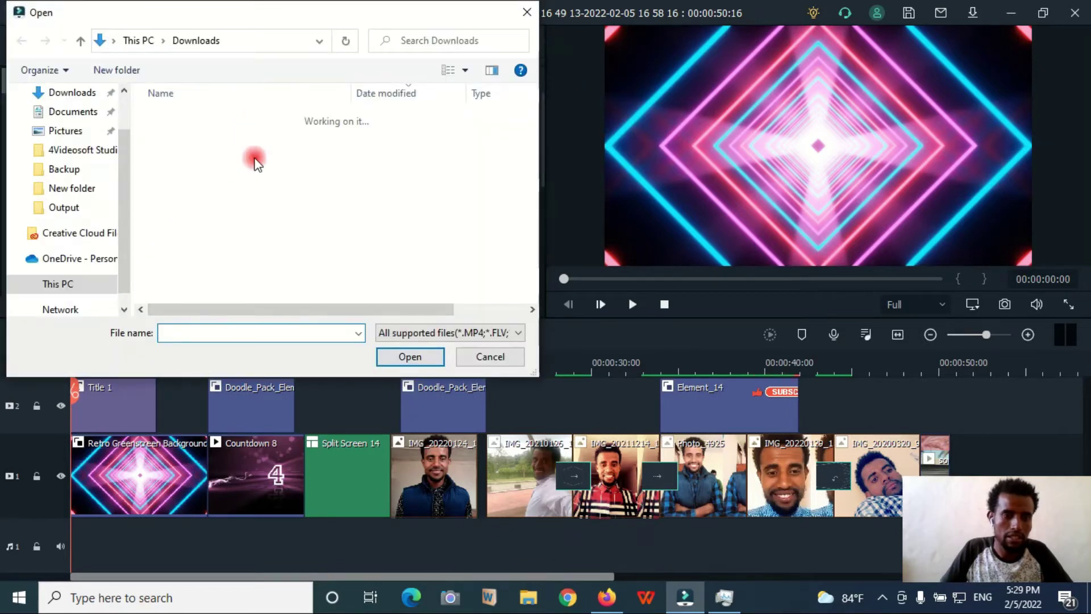
drag(123, 233, 124, 121)
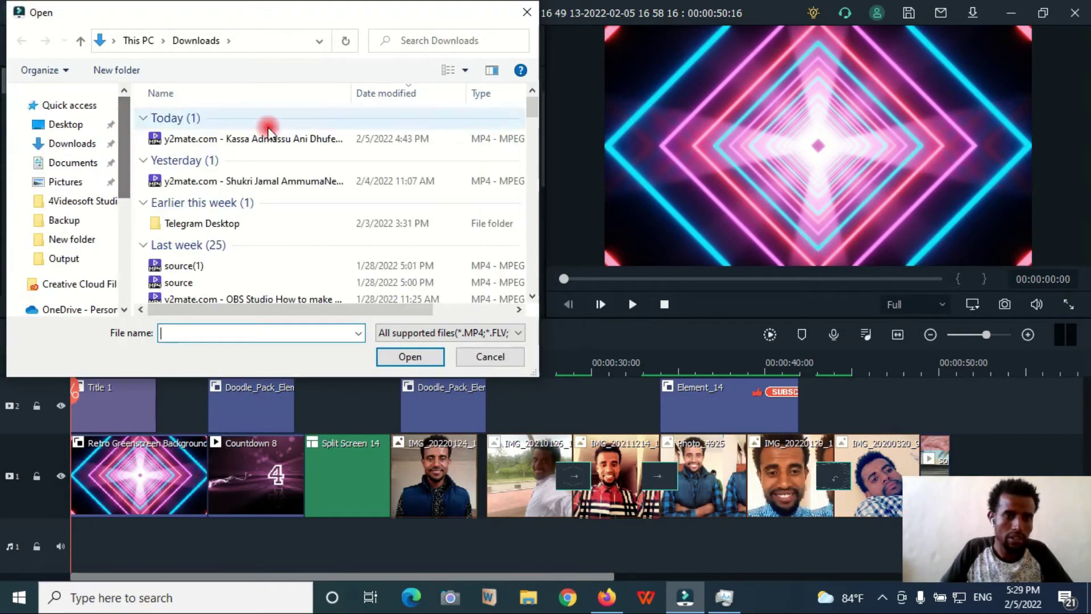
double_click(260, 139)
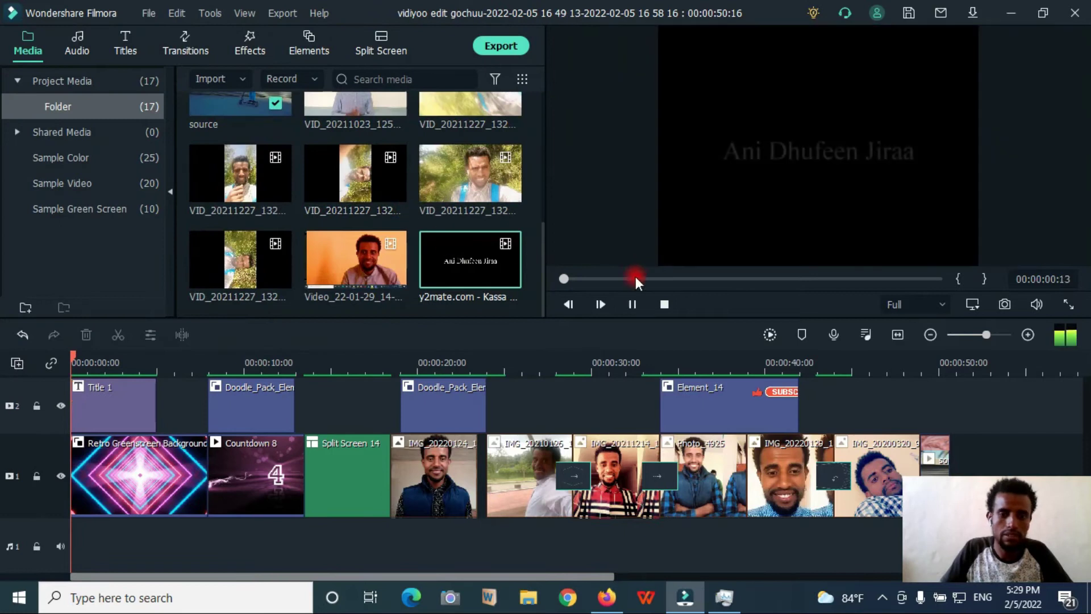
drag(618, 278, 200, 468)
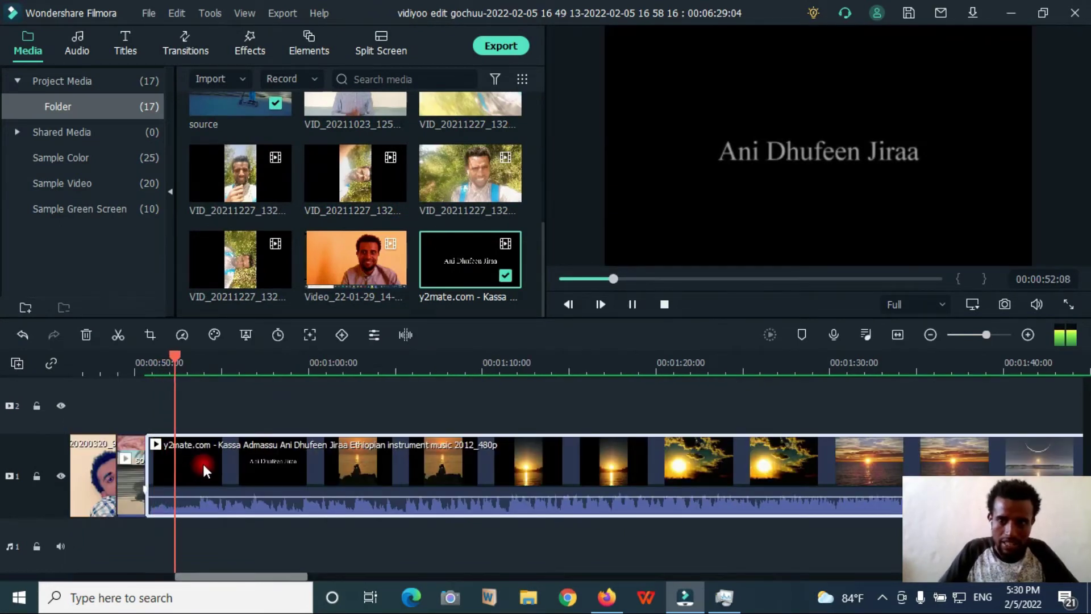
key(space)
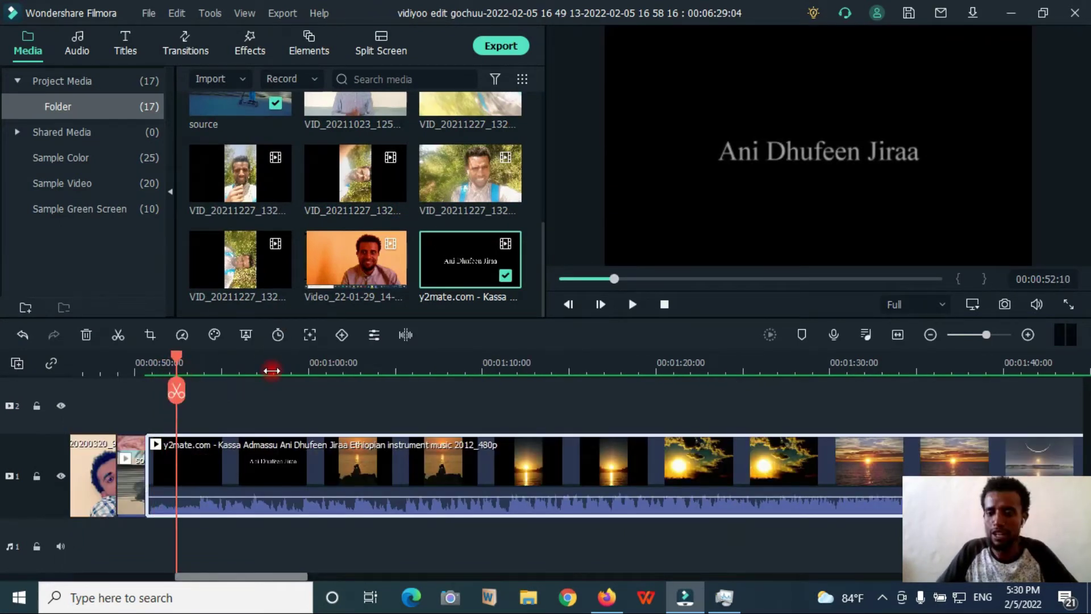
Detach the audio from the music video clip and delete its picture from video track 1, keeping only the sound.
right_click(268, 473)
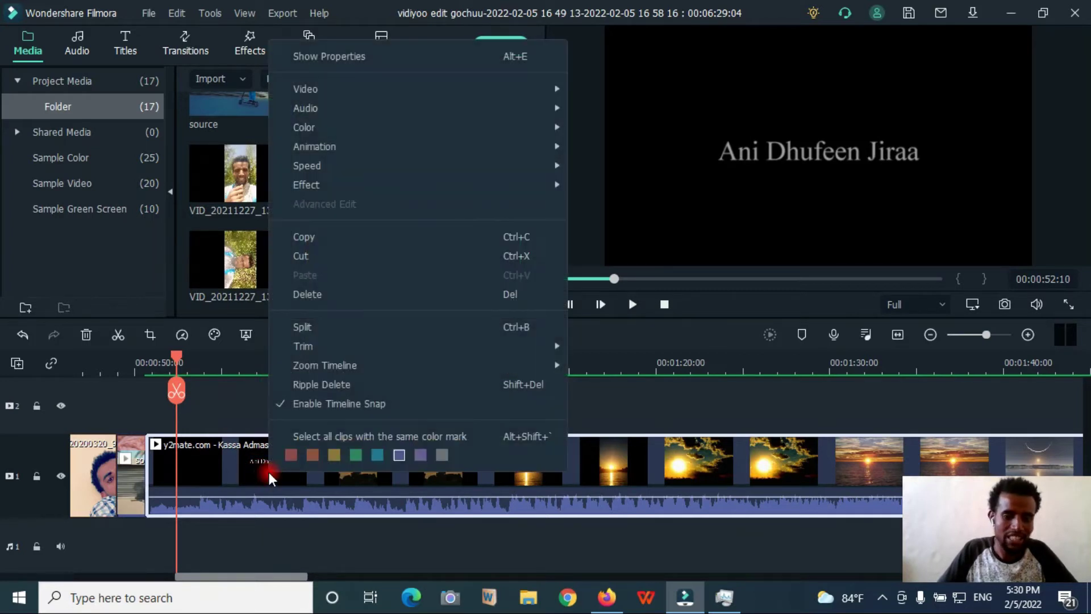
mouse_move(310, 113)
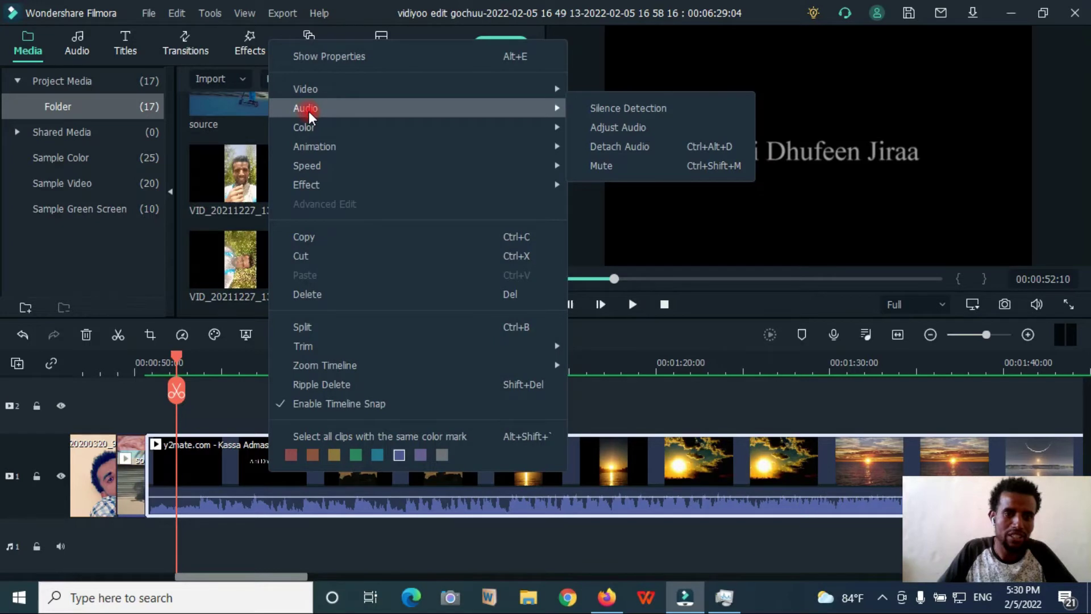
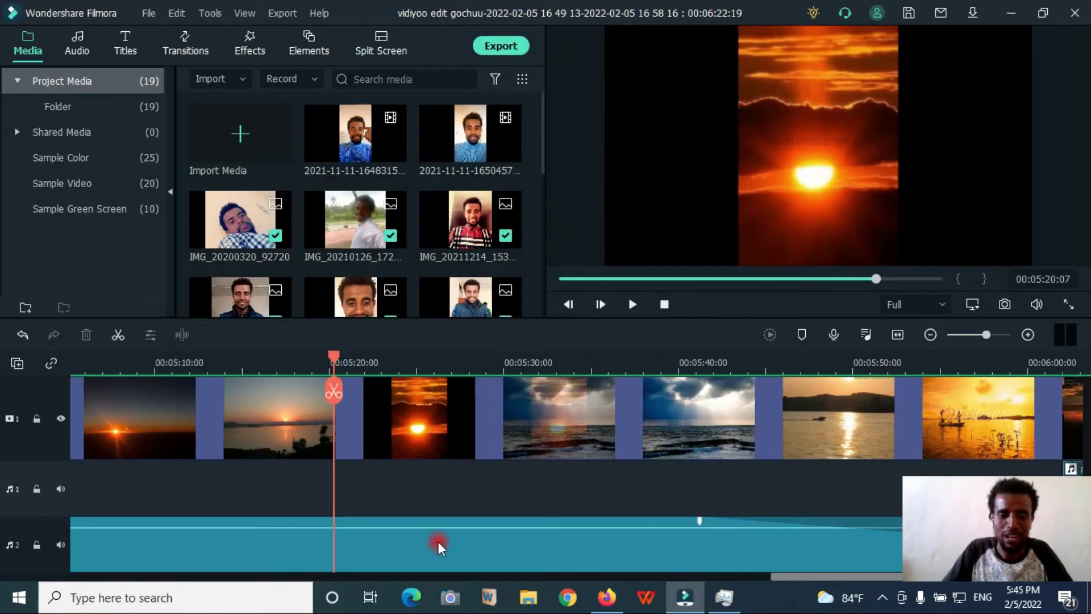
click(436, 430)
scroll(436, 430, down, 1)
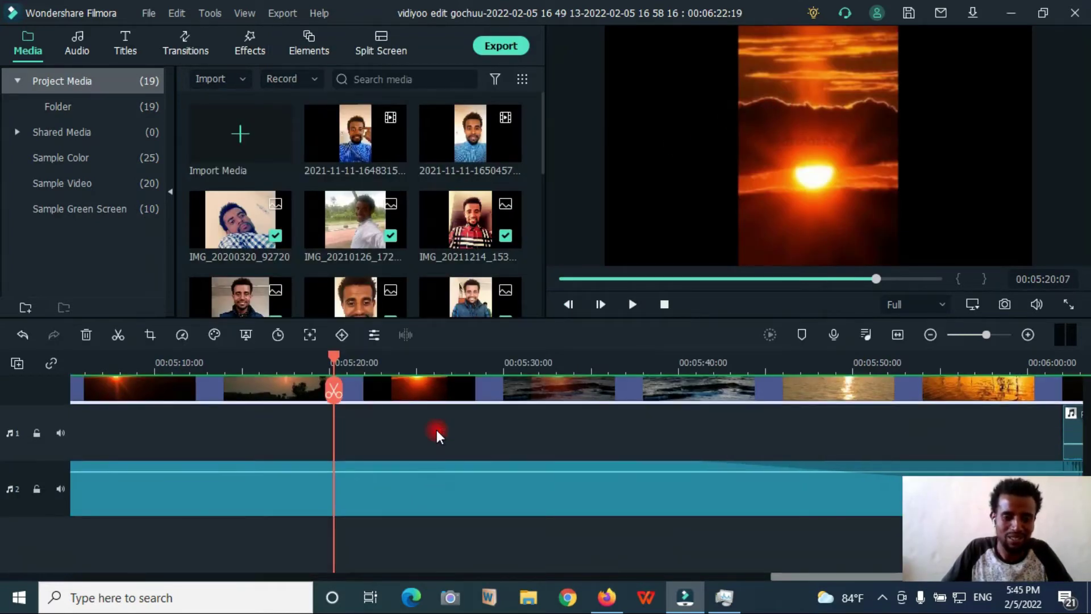
click(435, 492)
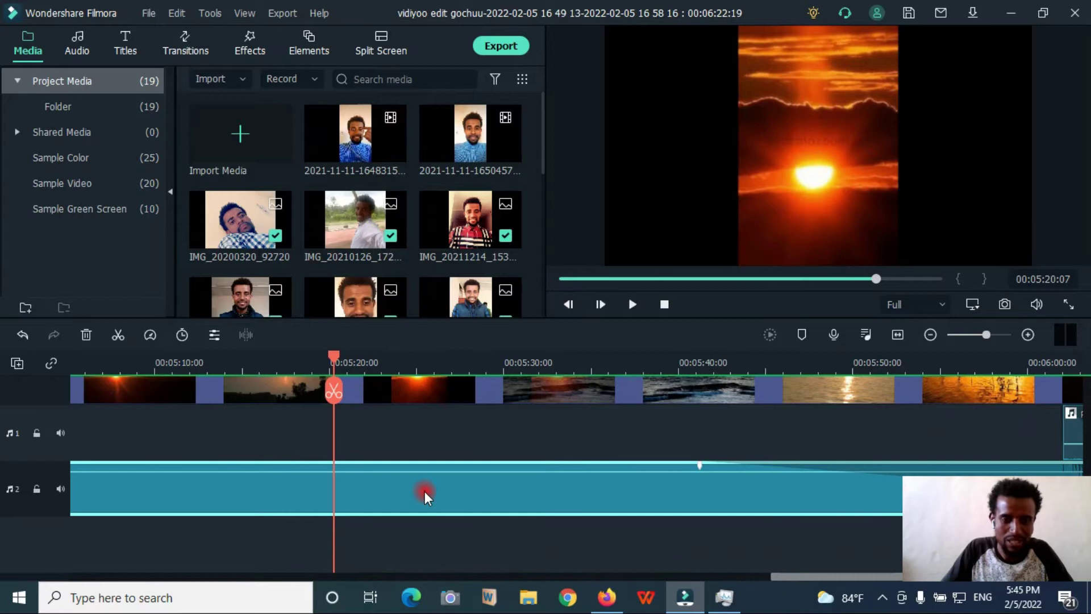
right_click(425, 490)
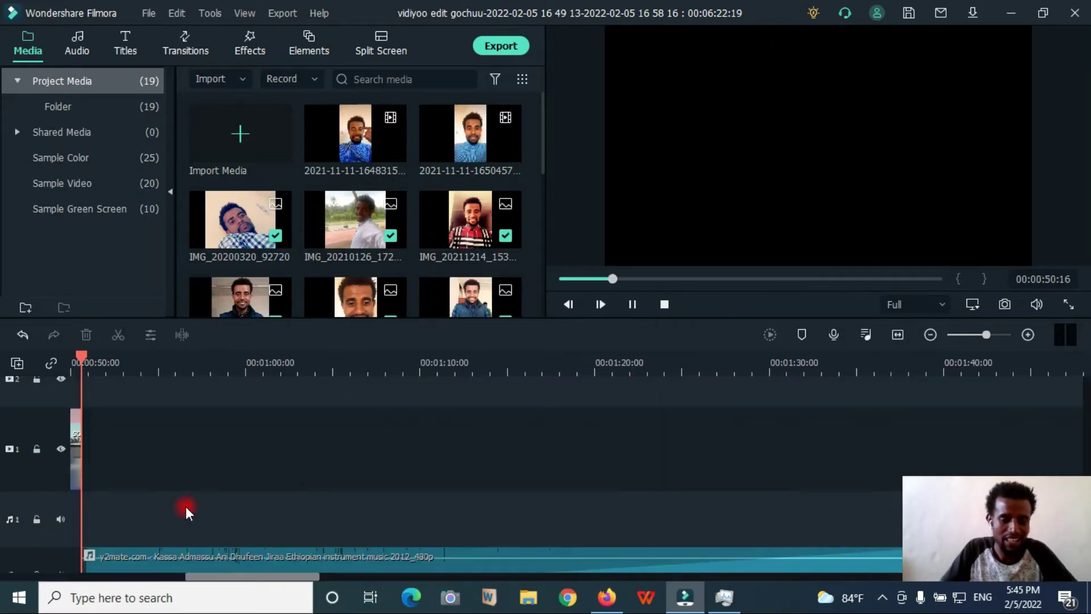
Split the detached music audio at 00:01:10:06 and delete the portion before the cut.
click(237, 373)
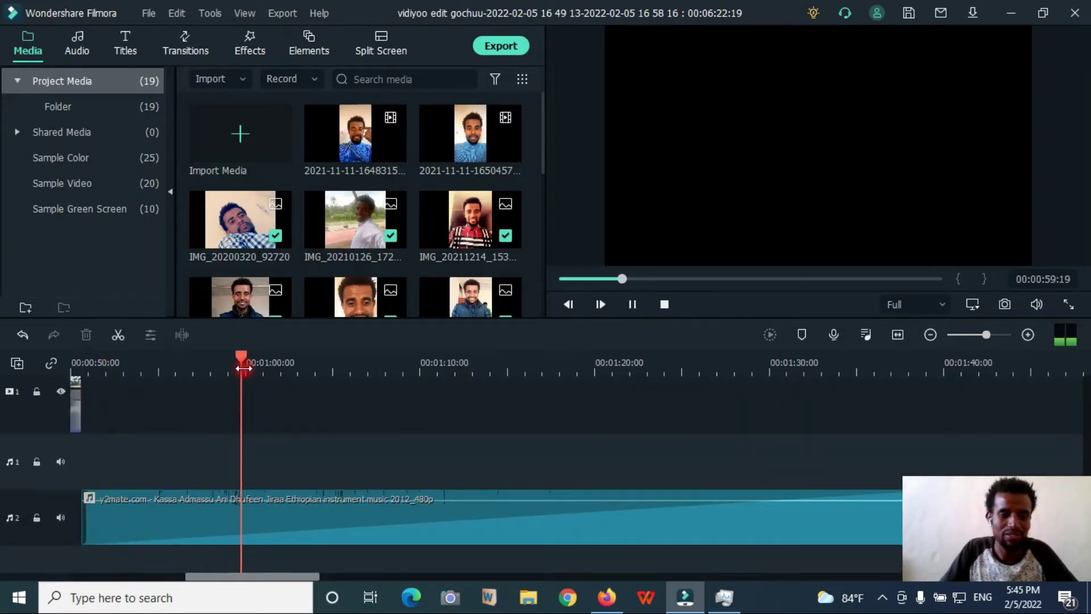
click(377, 458)
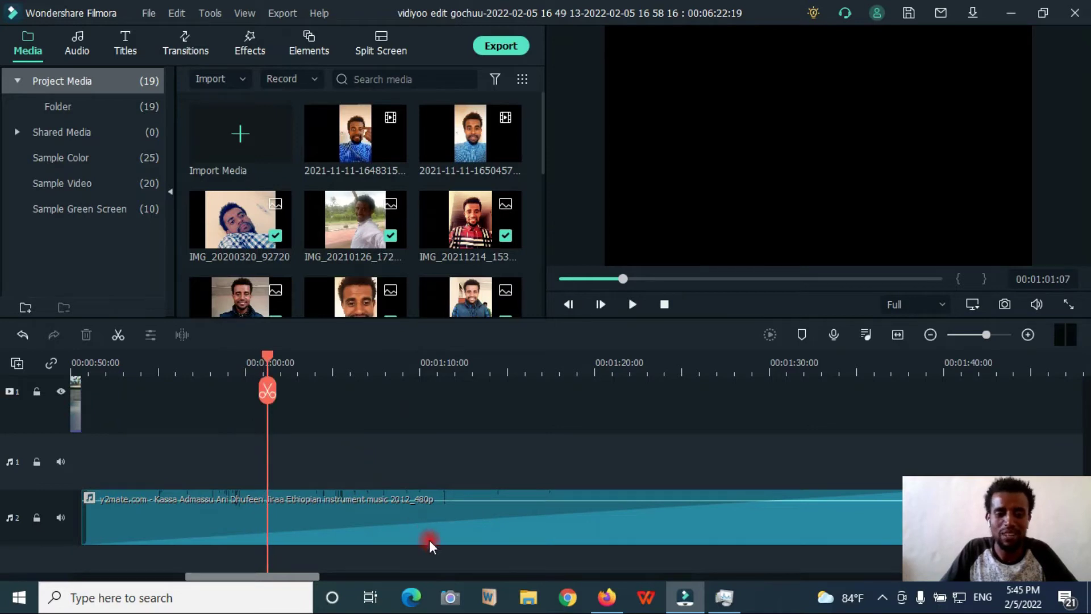
click(425, 366)
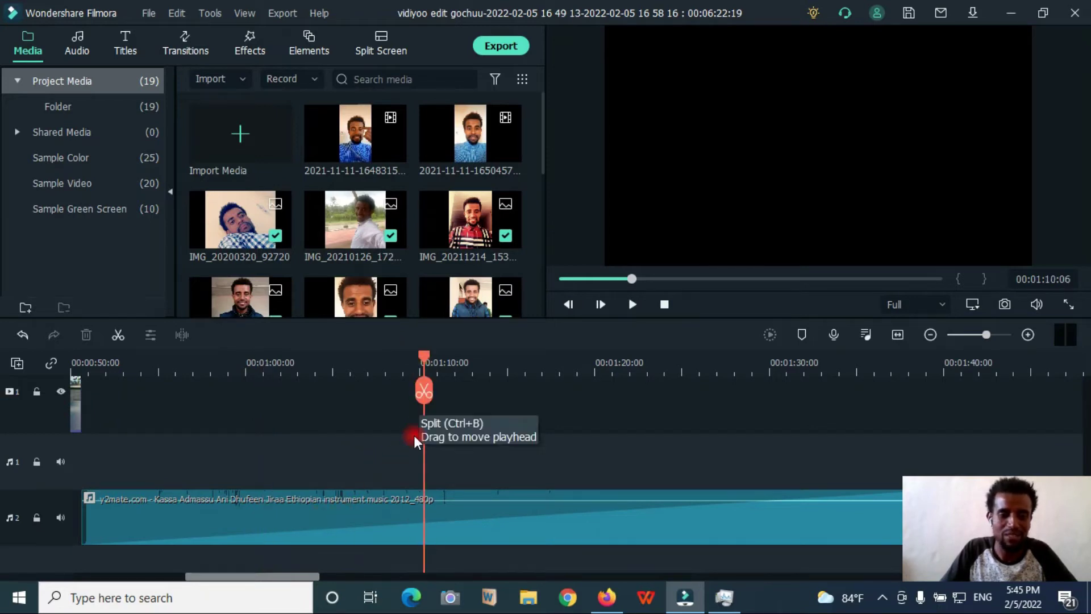
click(424, 391)
click(372, 512)
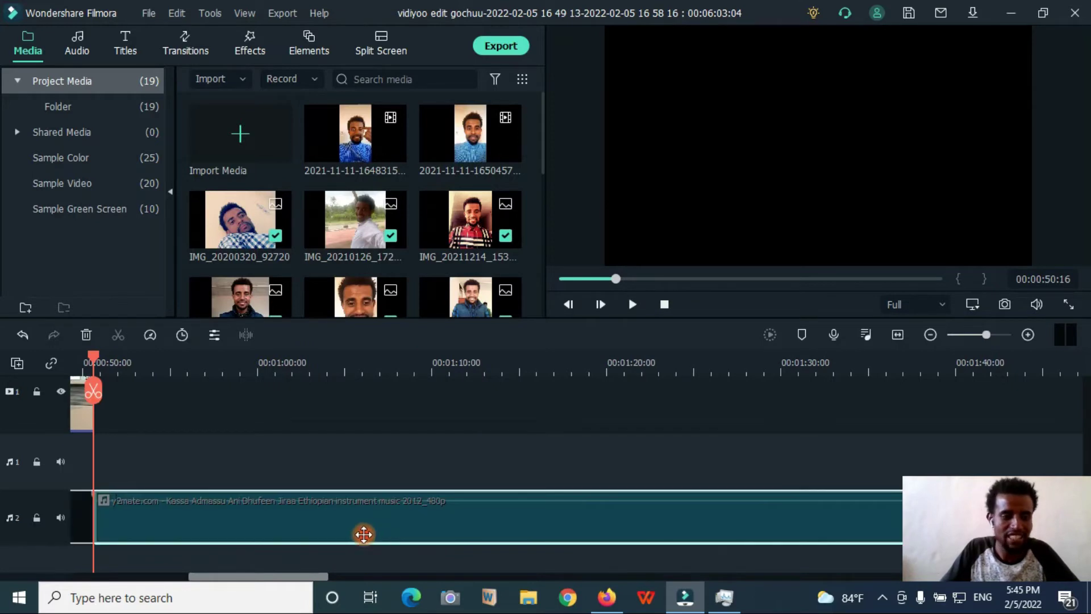
Move the trimmed music clip on audio track 2 to the very beginning of the timeline.
scroll(159, 565, down, 1)
drag(159, 564, 95, 489)
drag(238, 576, 122, 570)
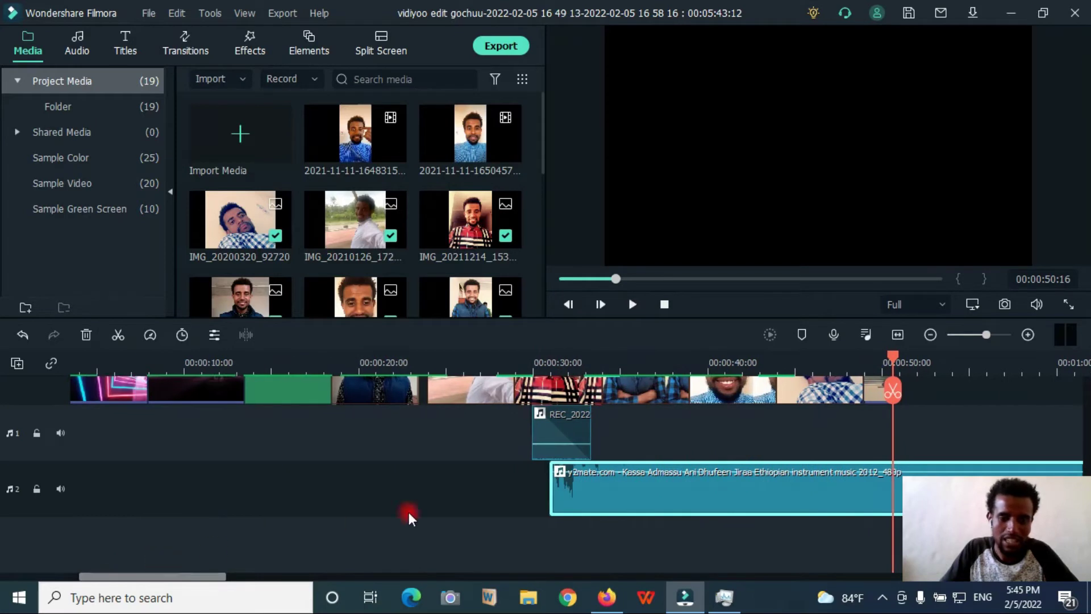
drag(655, 493, 133, 505)
Play the project from the start with the music underneath and skip ahead to 00:00:25:02.
click(72, 364)
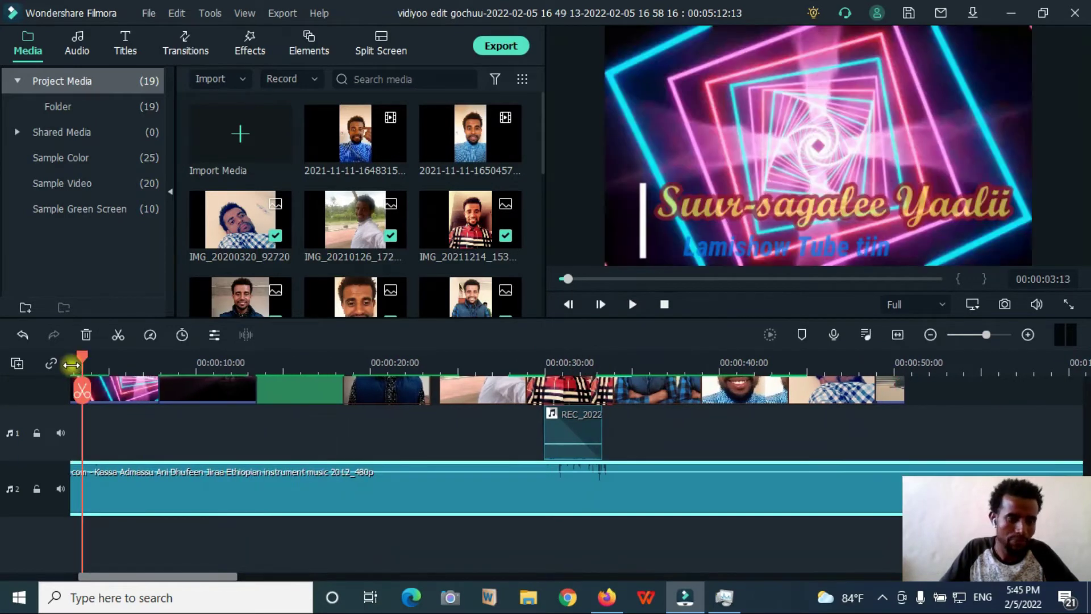
drag(195, 576, 100, 577)
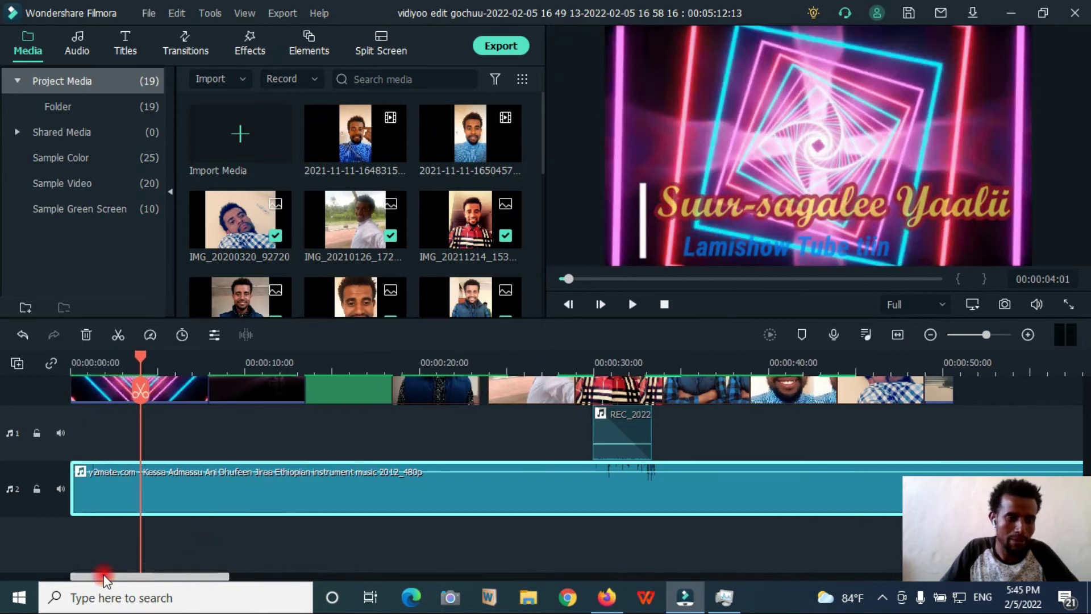
key(Home)
key(space)
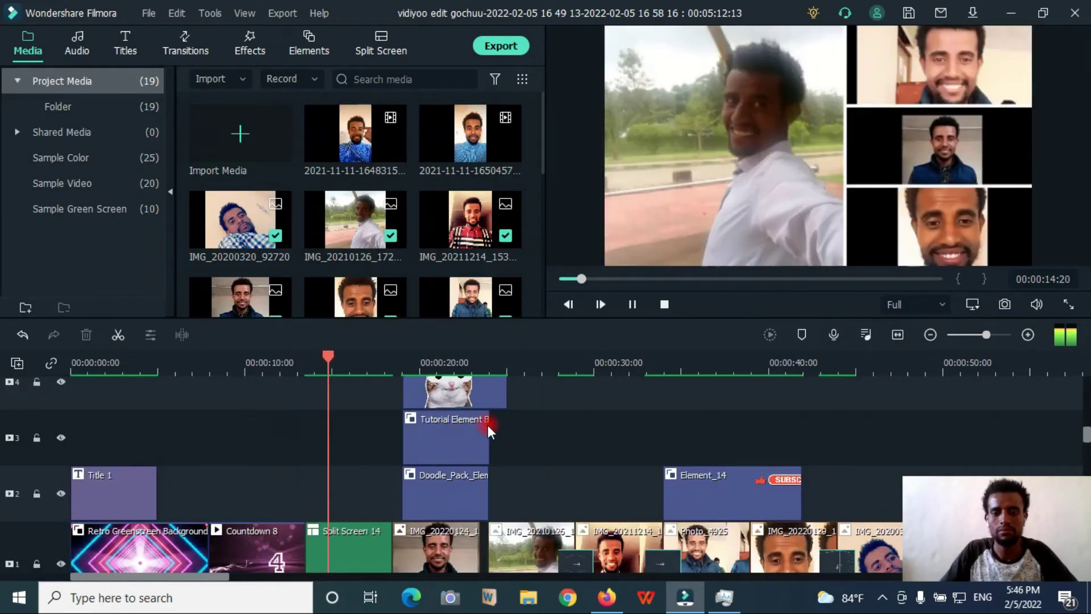
drag(405, 370, 507, 369)
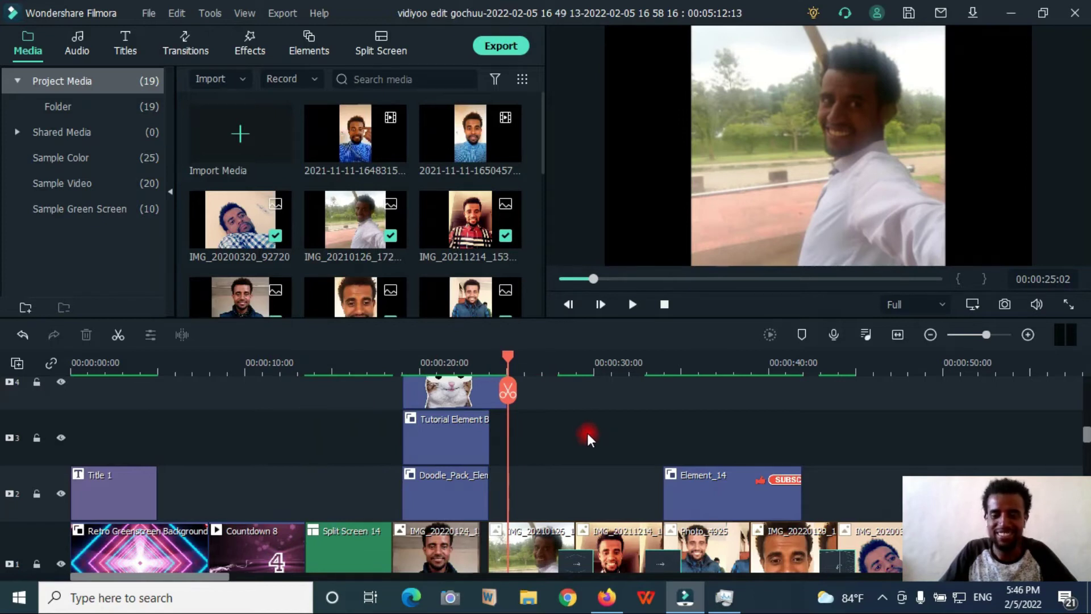
Mute the music clip on audio track 2 and play the project from the start to check it.
scroll(471, 449, down, 4)
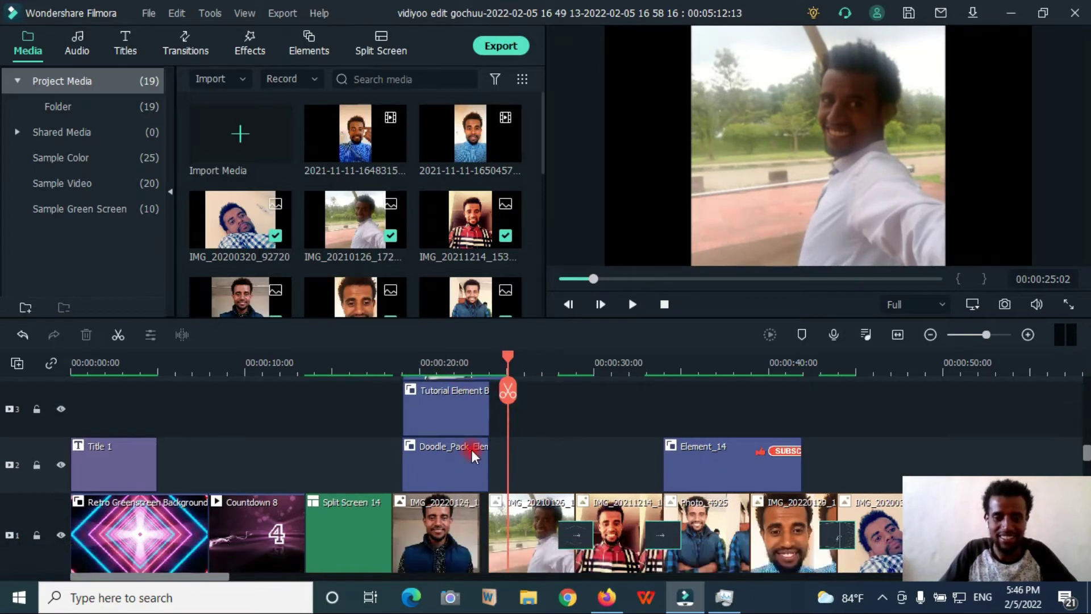
scroll(471, 449, up, 1)
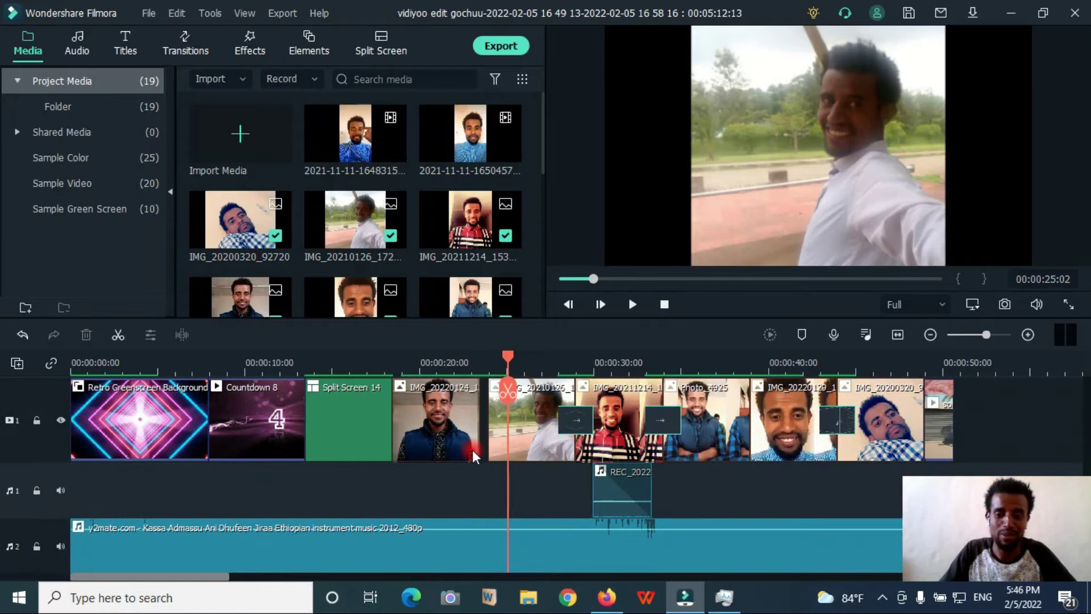
right_click(472, 520)
mouse_move(682, 161)
click(837, 220)
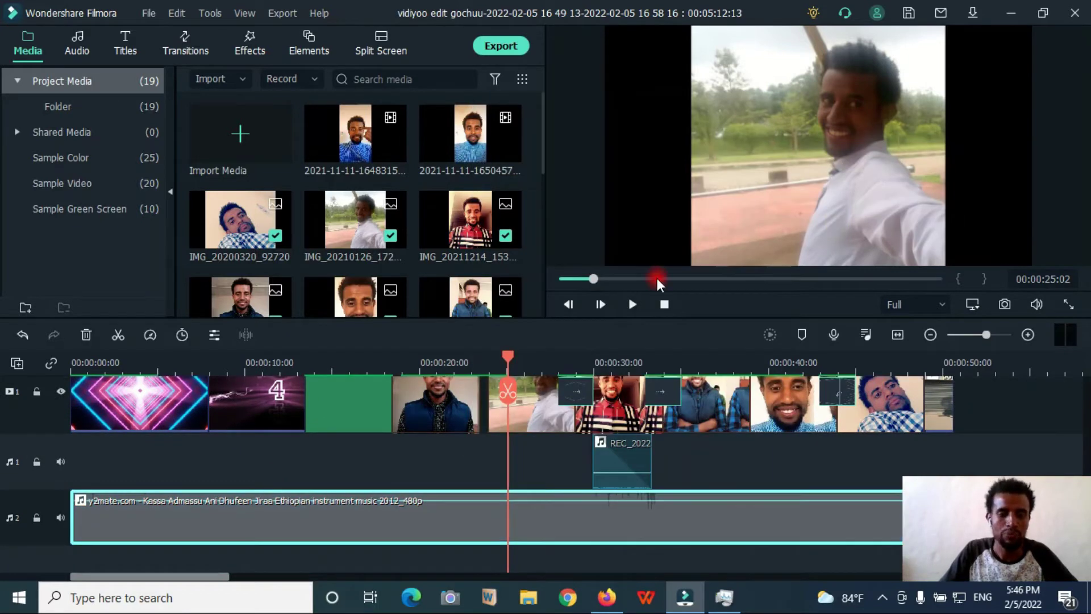
drag(592, 284, 557, 281)
key(space)
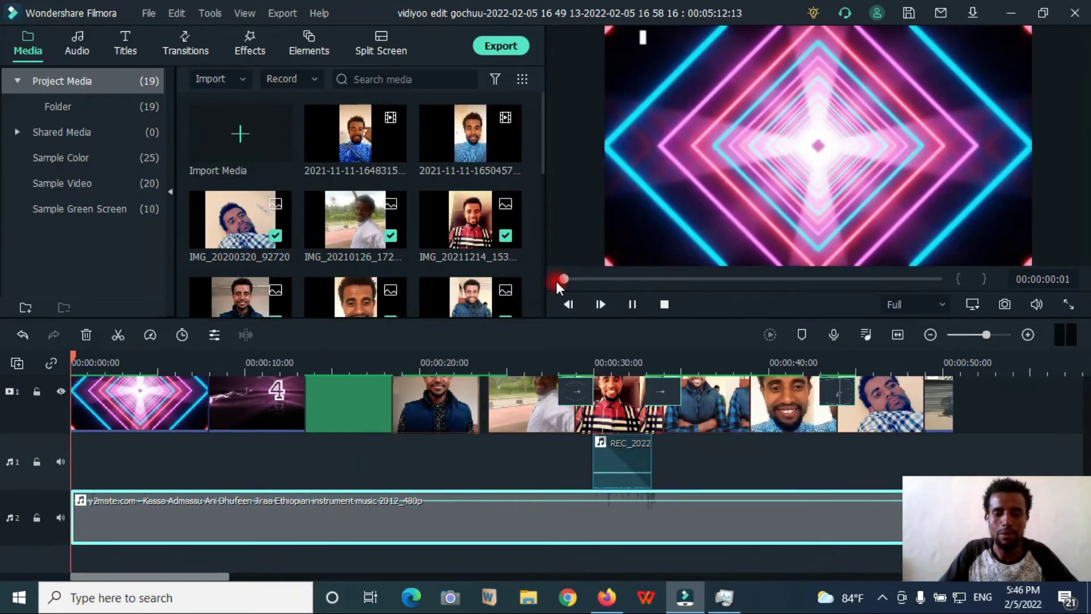
Unmute the music clip on audio track 2 and play the project briefly to check that its sound is back.
click(268, 536)
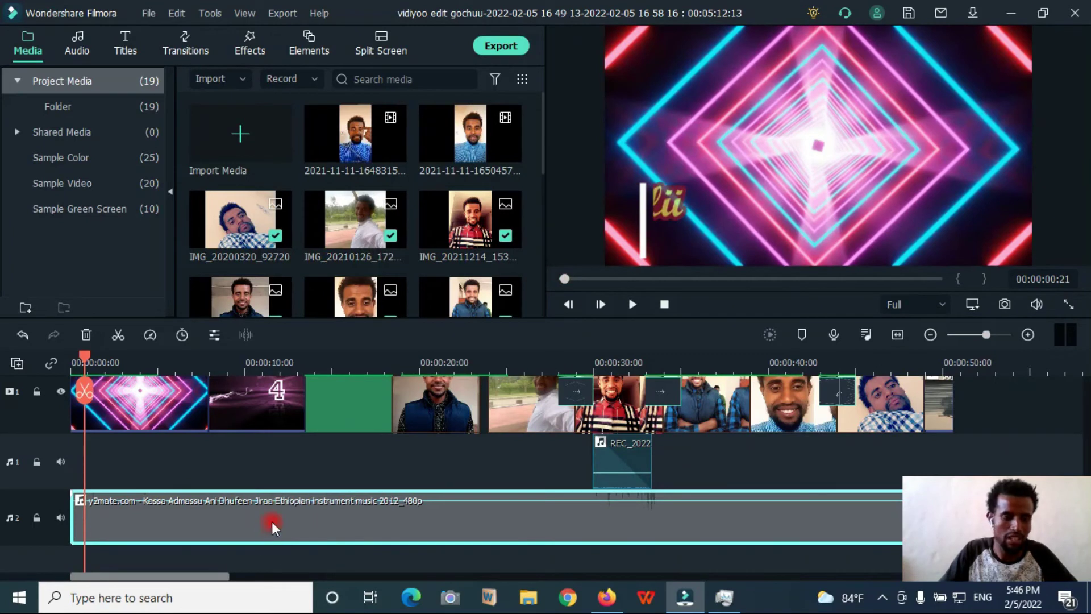
right_click(275, 514)
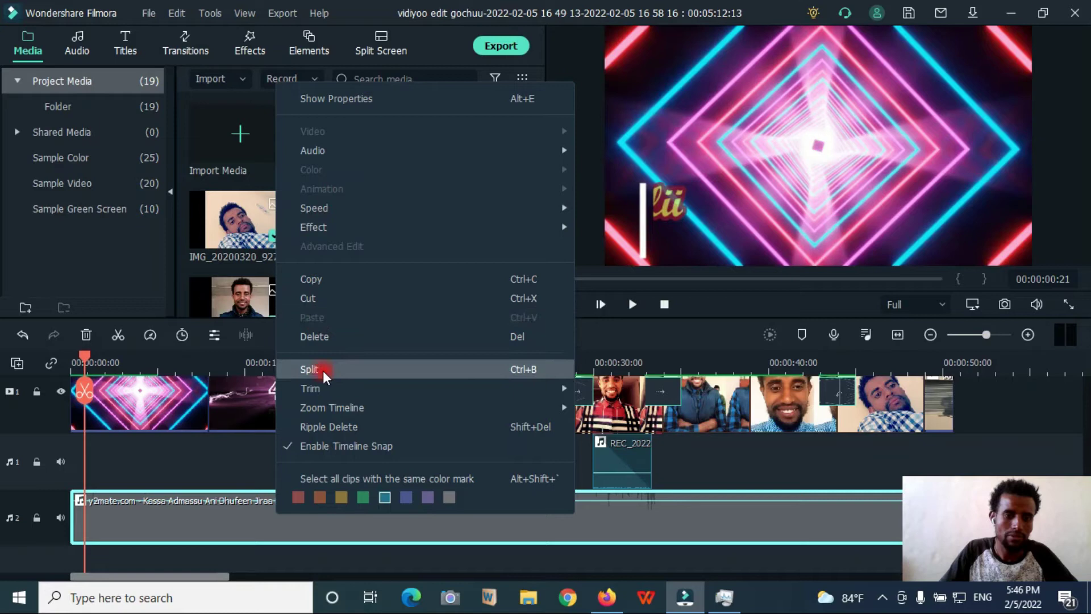
mouse_move(341, 151)
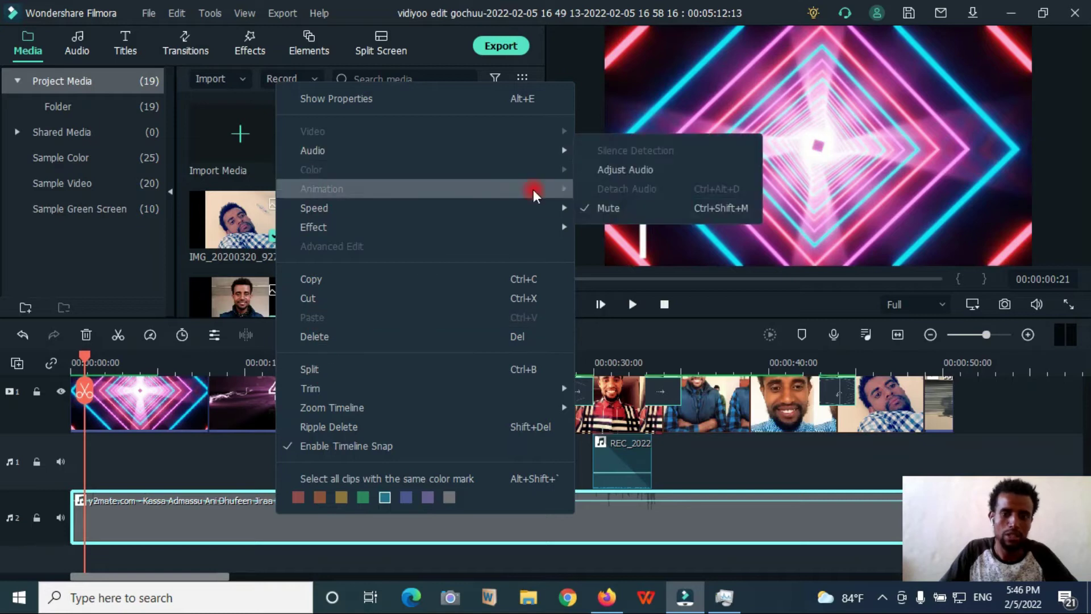
click(609, 207)
key(space)
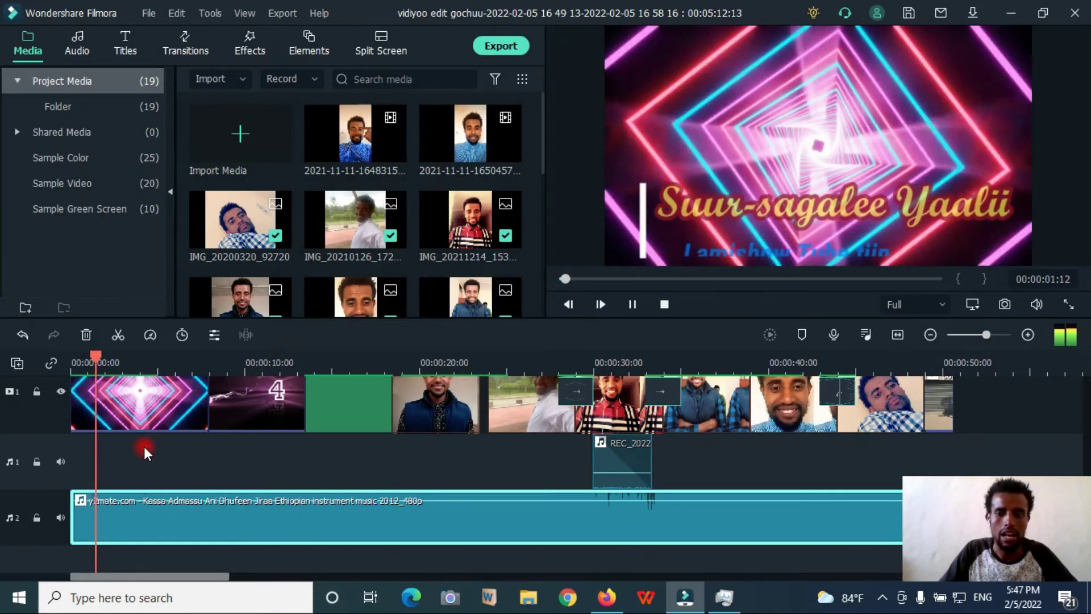
mouse_move(220, 507)
mouse_down()
mouse_move(225, 495)
mouse_move(226, 518)
mouse_up()
key(space)
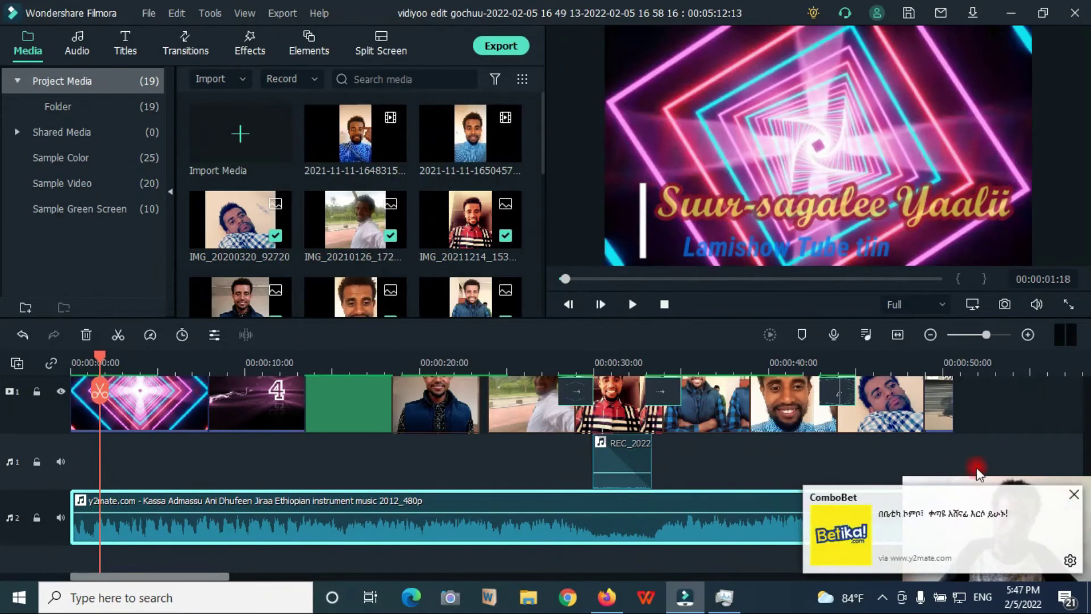
click(1075, 494)
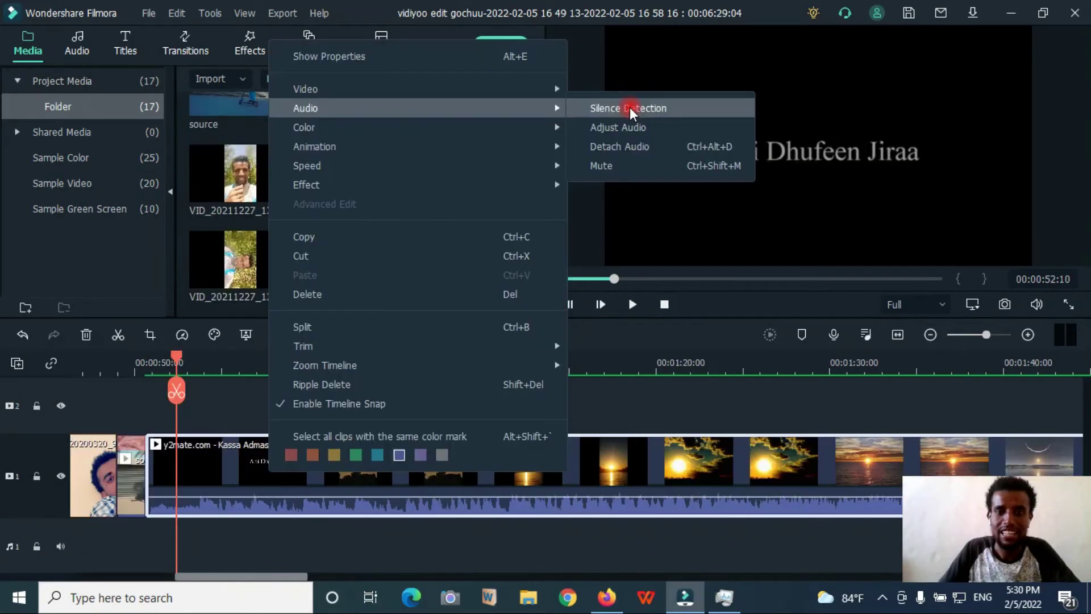
Open the audio adjustments of the music video clip on video track 1 and play its beginning without a fade.
click(629, 108)
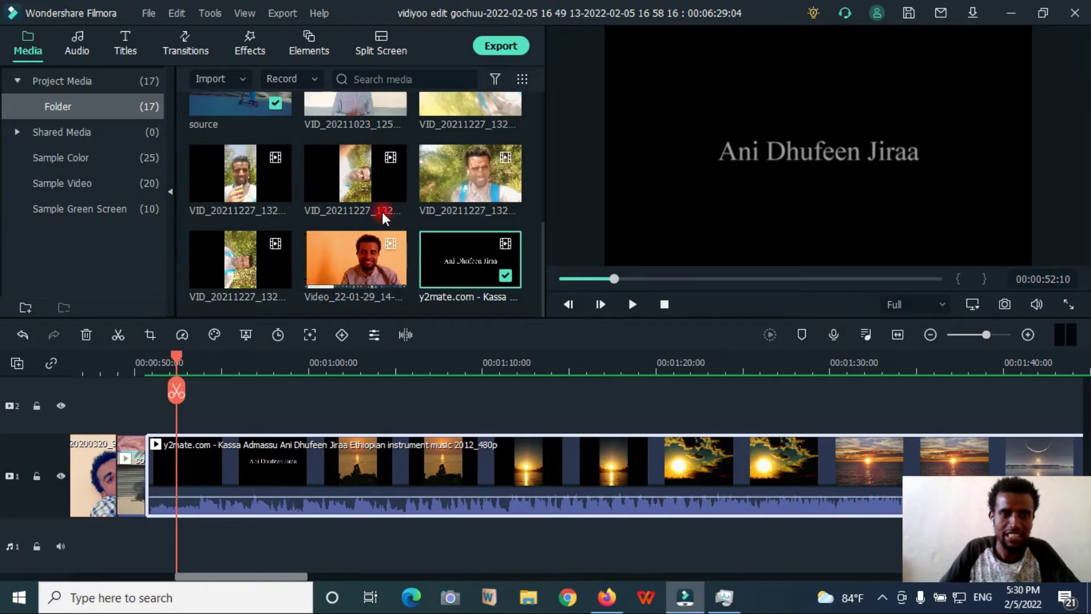
right_click(424, 463)
mouse_move(645, 100)
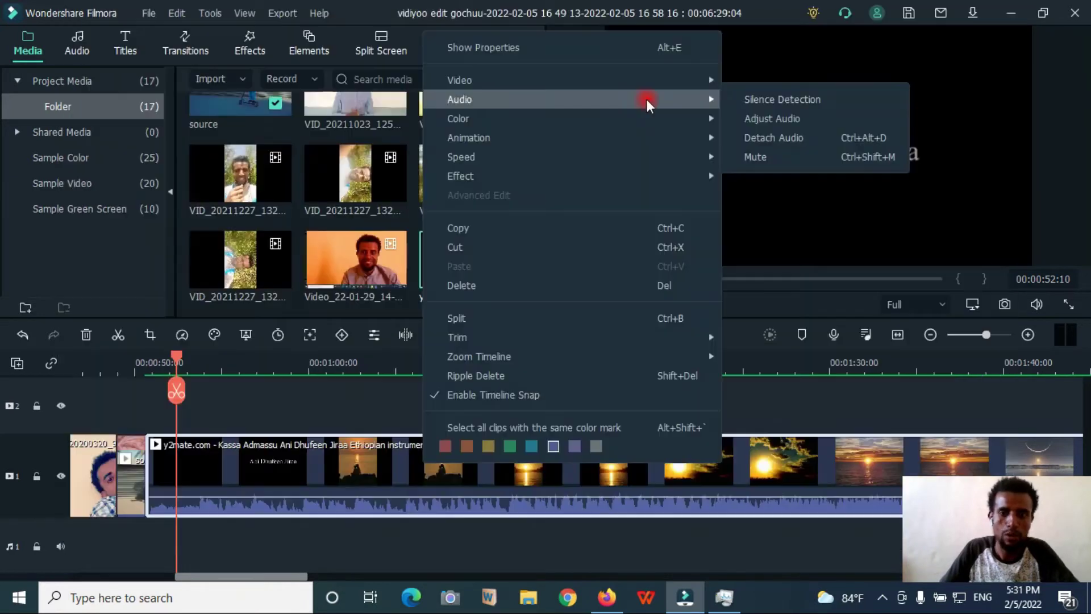
click(771, 121)
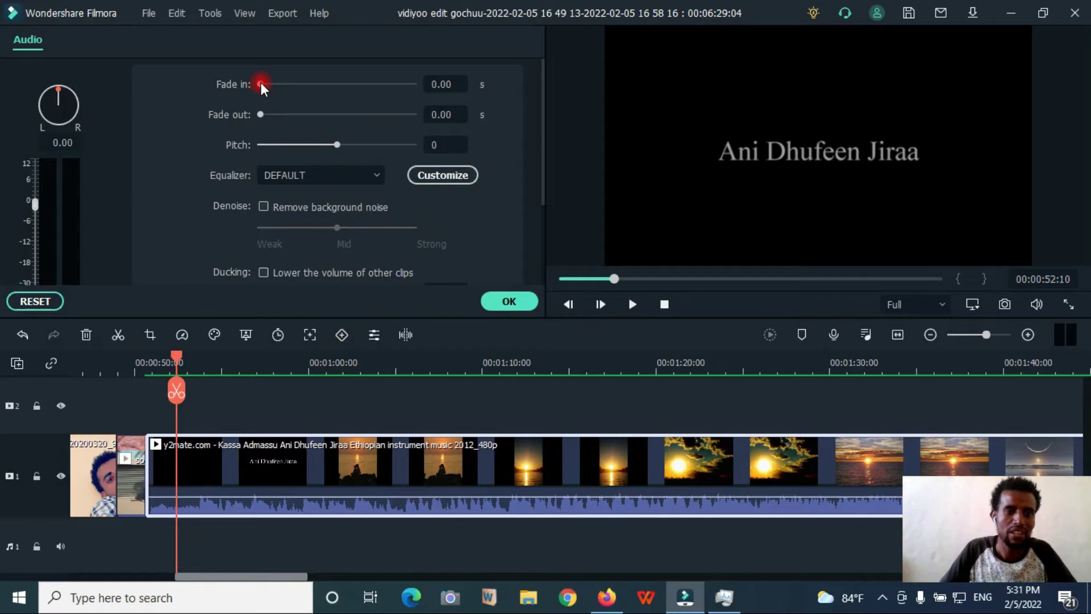
drag(260, 83, 248, 86)
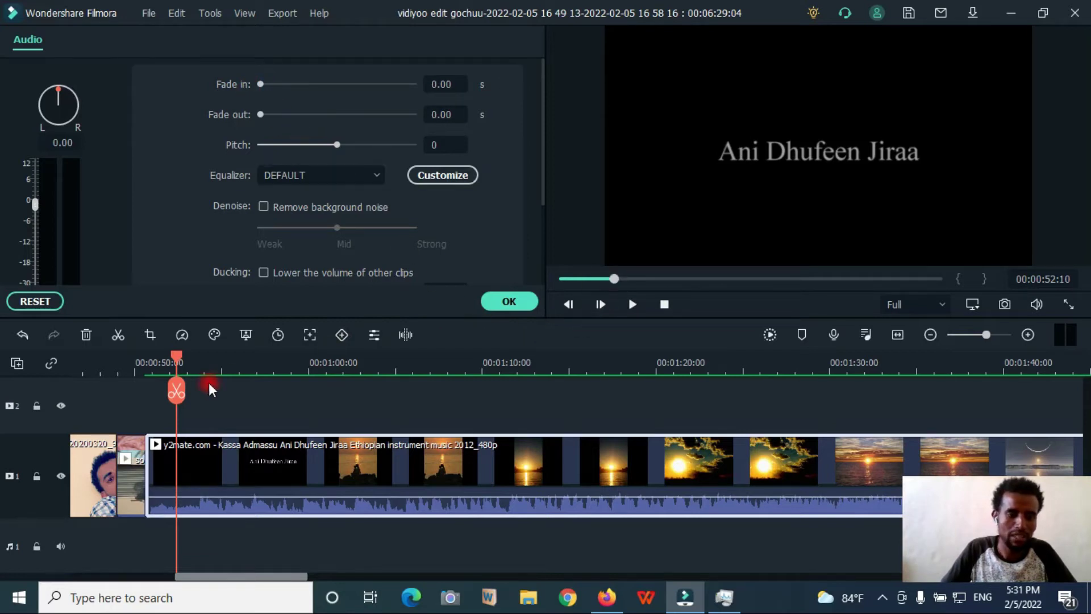
drag(177, 364, 151, 362)
key(space)
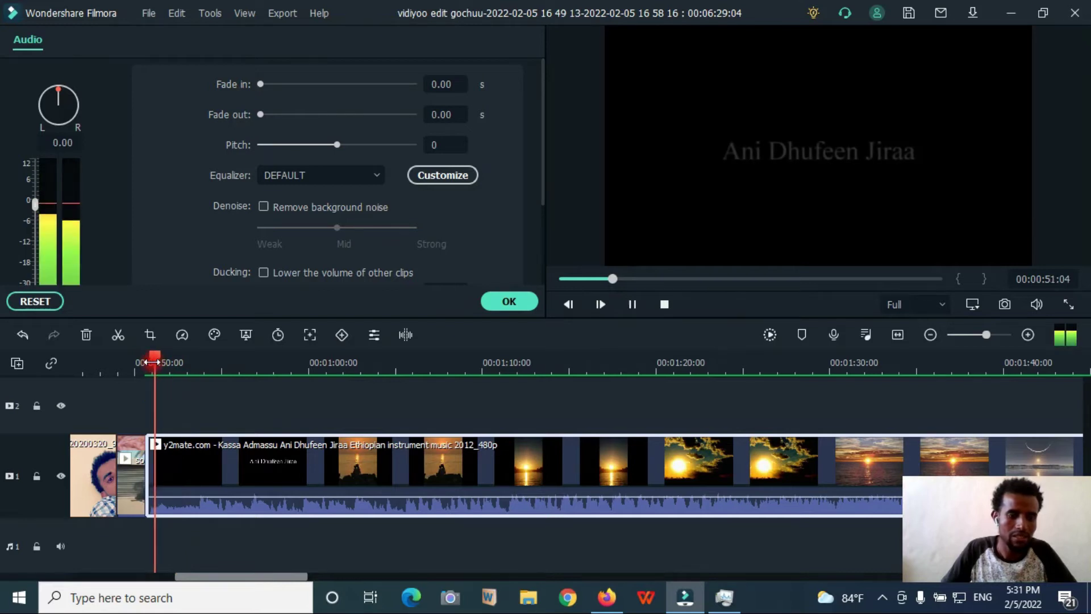
key(space)
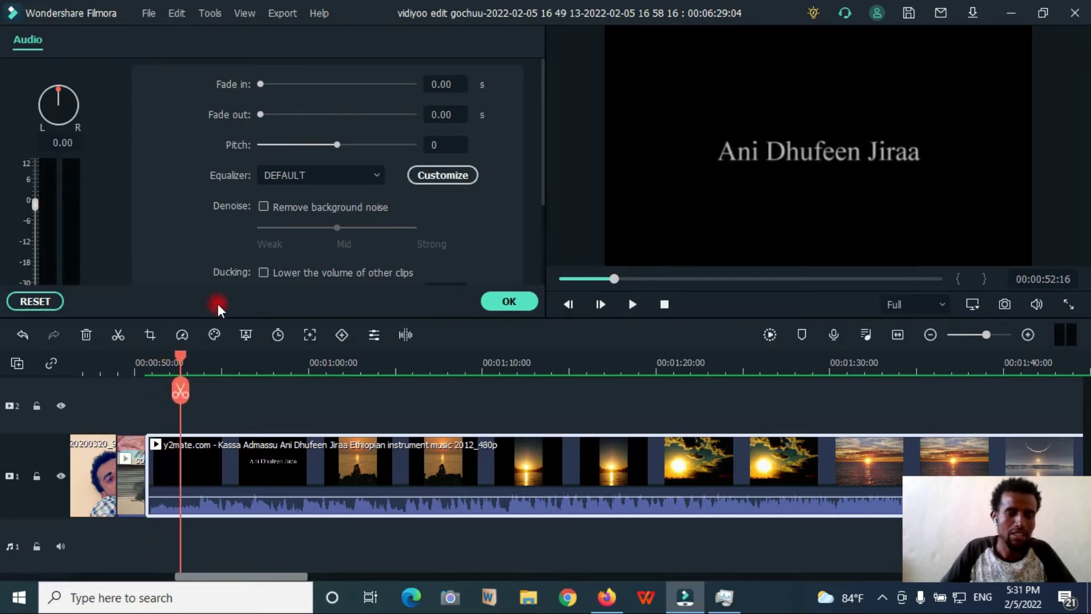
Set the music video clip's audio fade-in to 49.29 s and play it from the clip's start.
drag(259, 84, 281, 90)
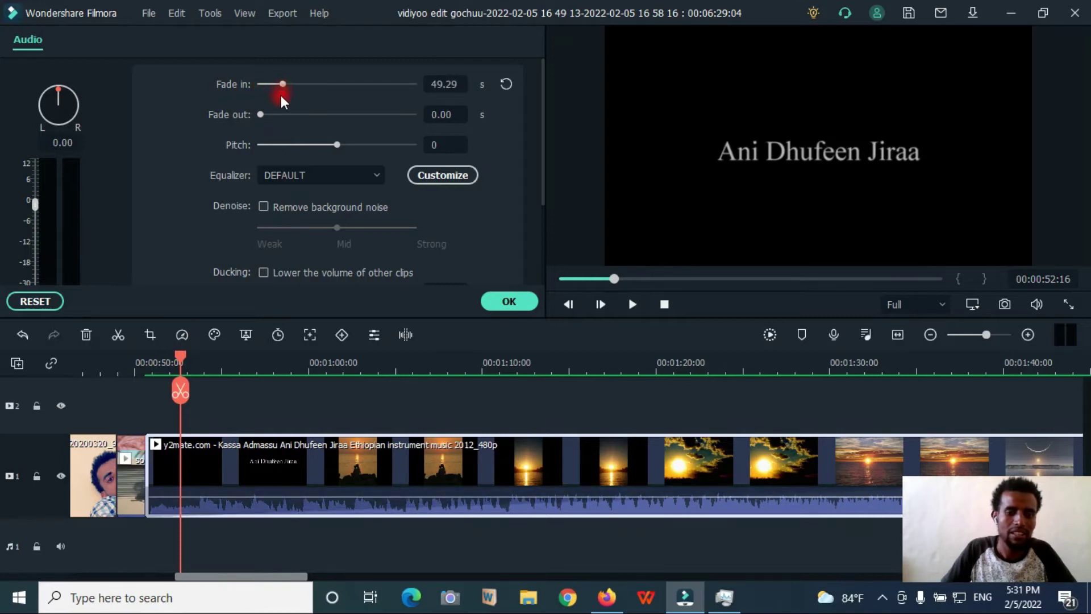
drag(185, 364, 149, 362)
key(space)
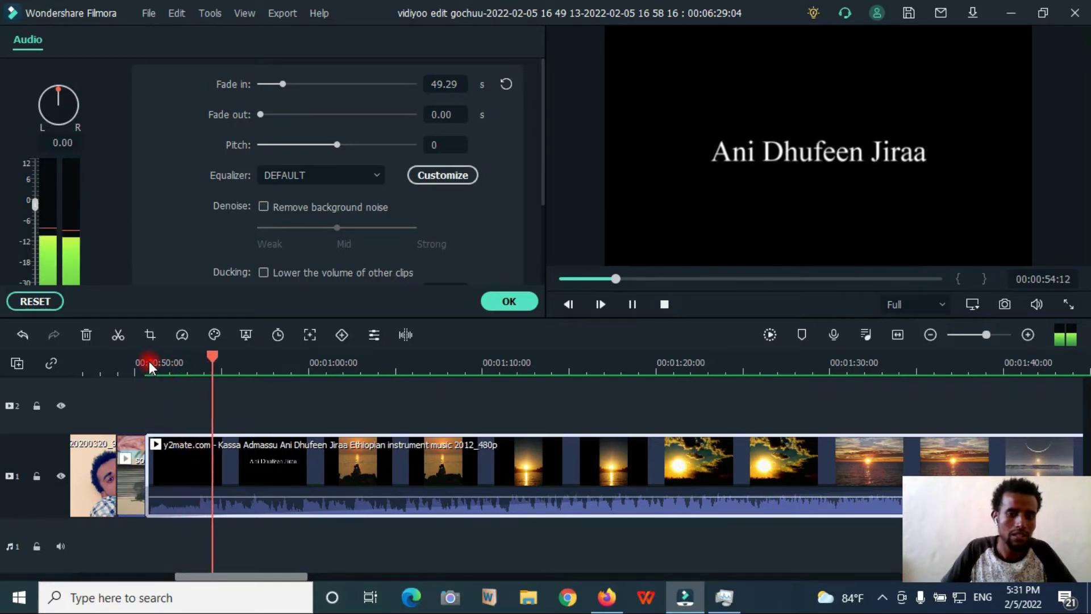
key(space)
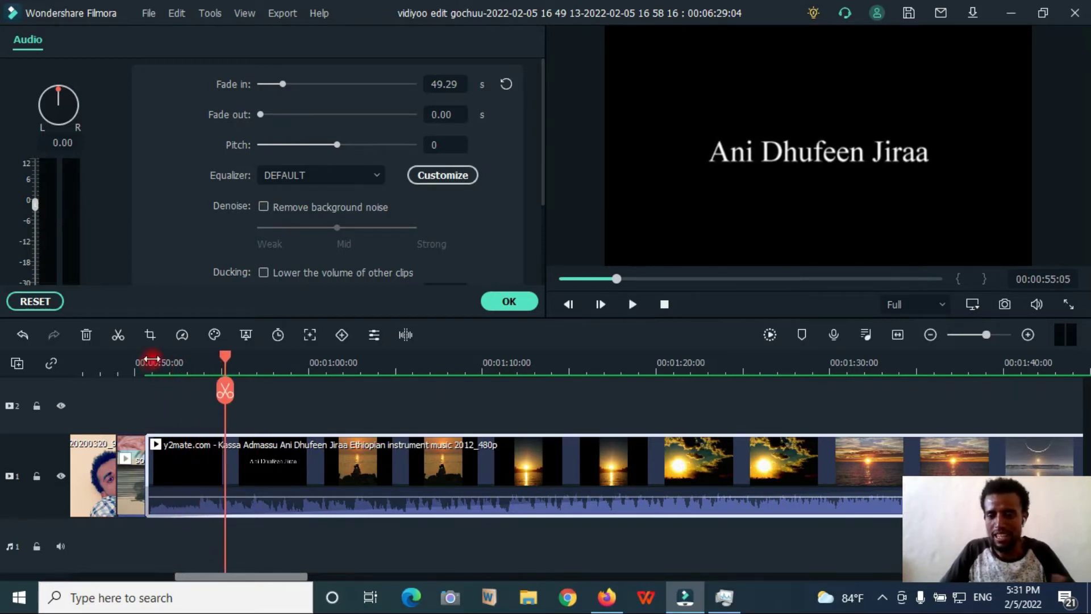
click(510, 301)
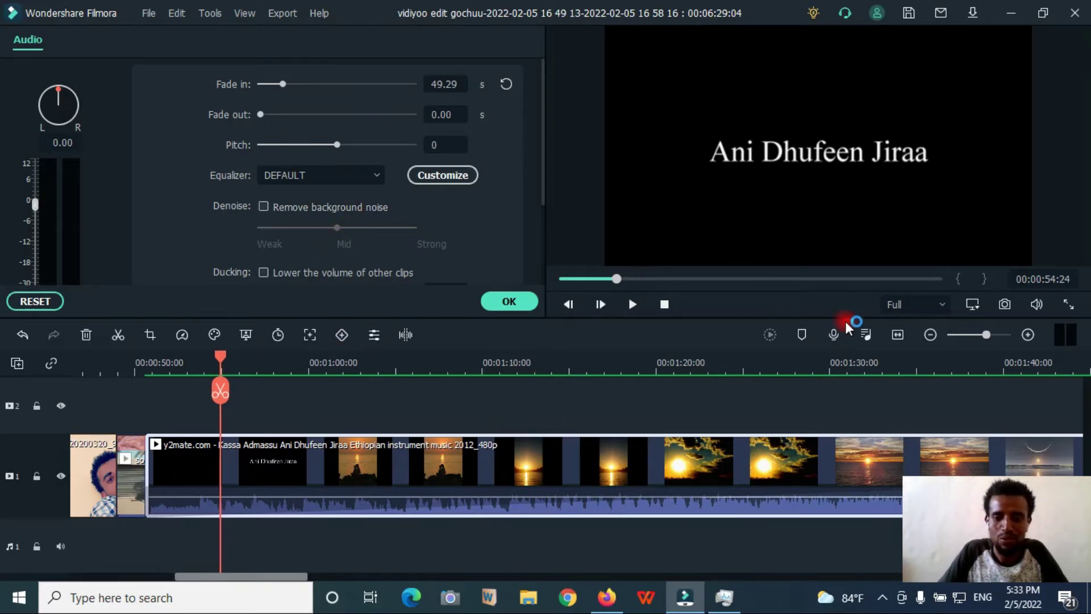
Play the music video clip's ending, then split it at 00:06:22:19 and delete the portion after the cut.
drag(793, 280, 930, 281)
key(space)
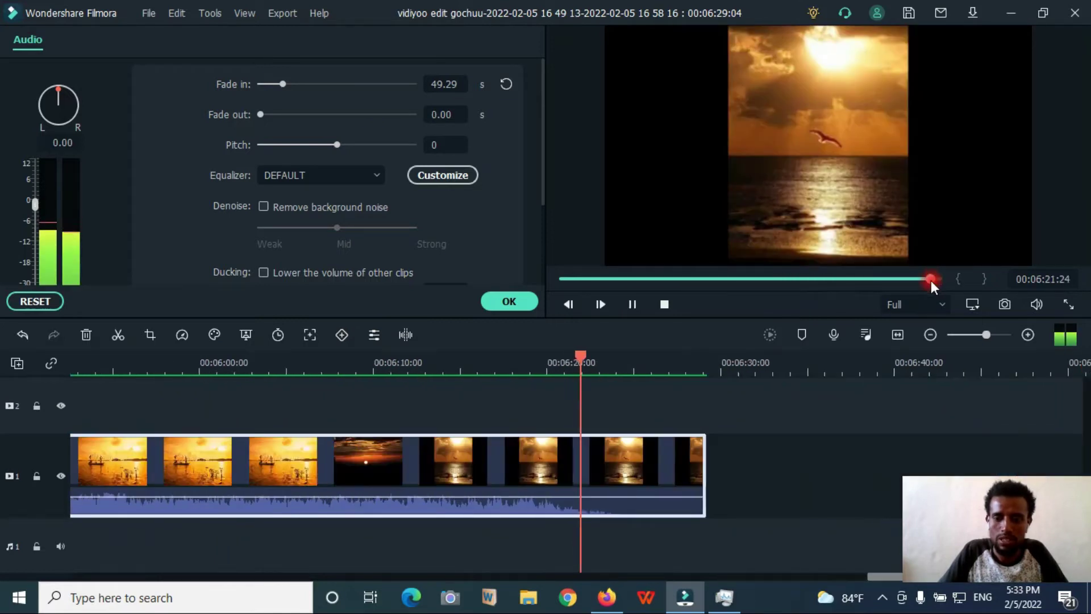
key(space)
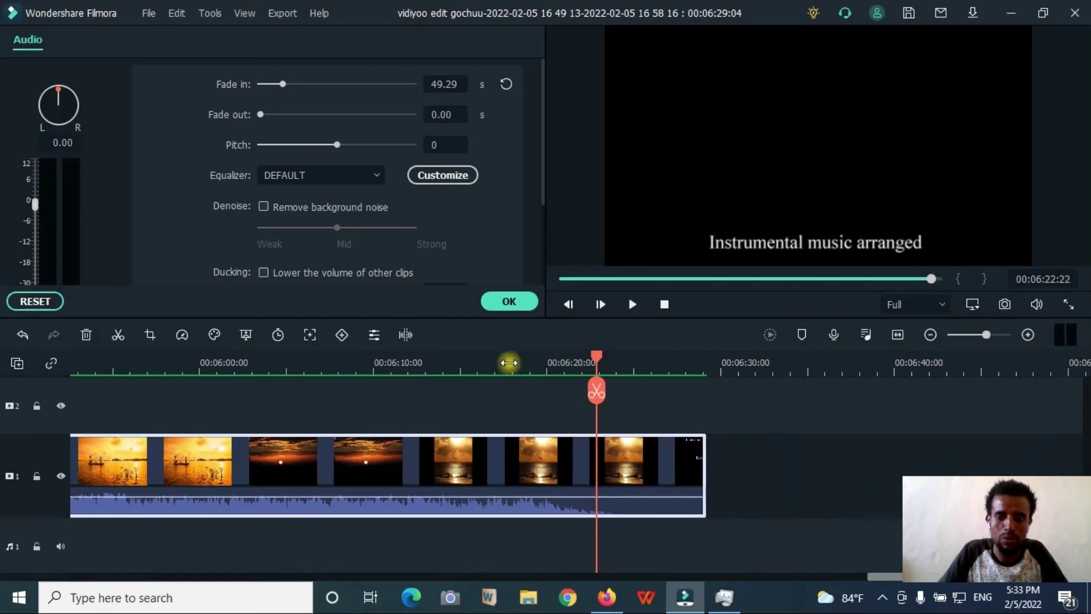
click(509, 363)
key(space)
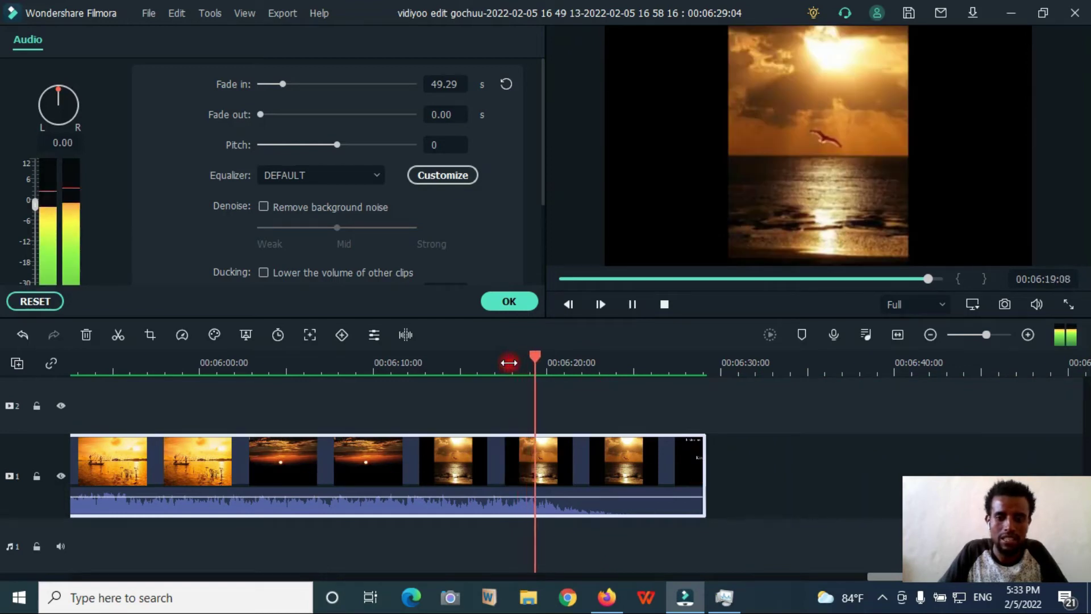
click(593, 390)
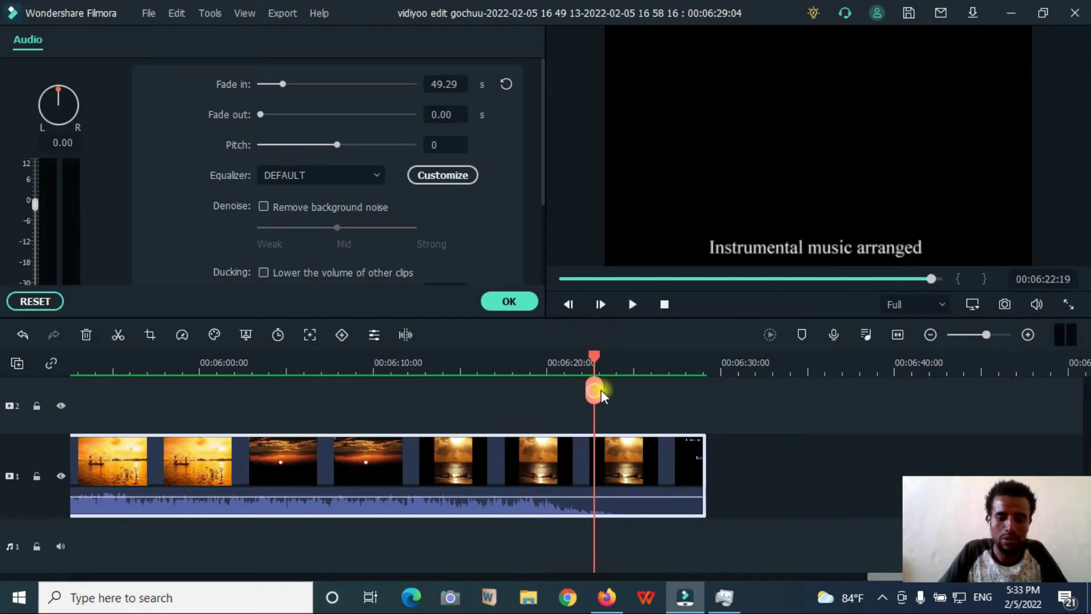
click(601, 390)
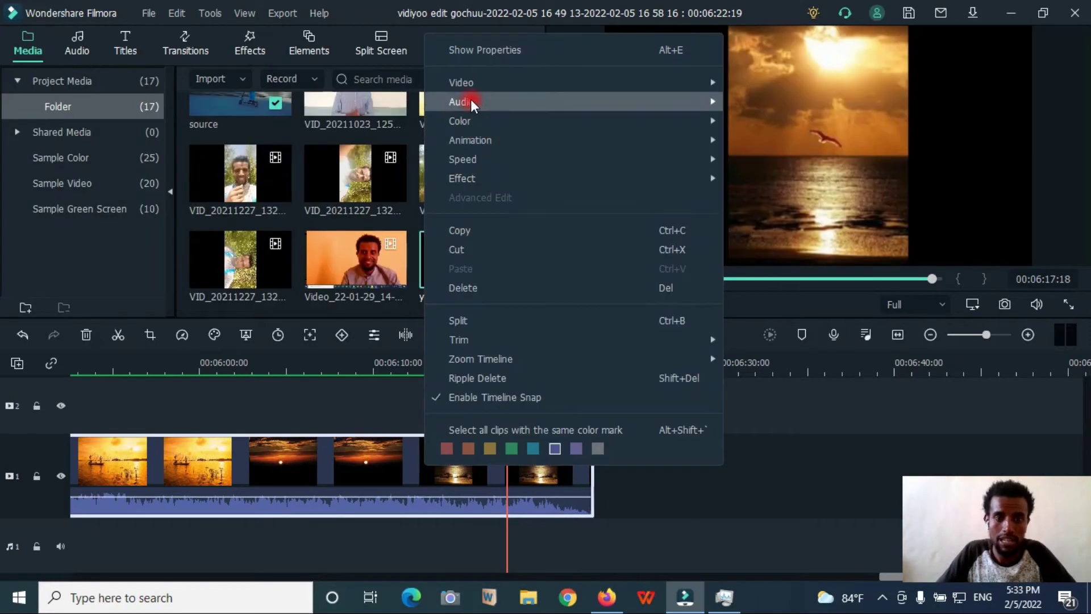
Set the shortened music video clip's audio fade-out to 41.50 s.
click(410, 466)
double_click(410, 466)
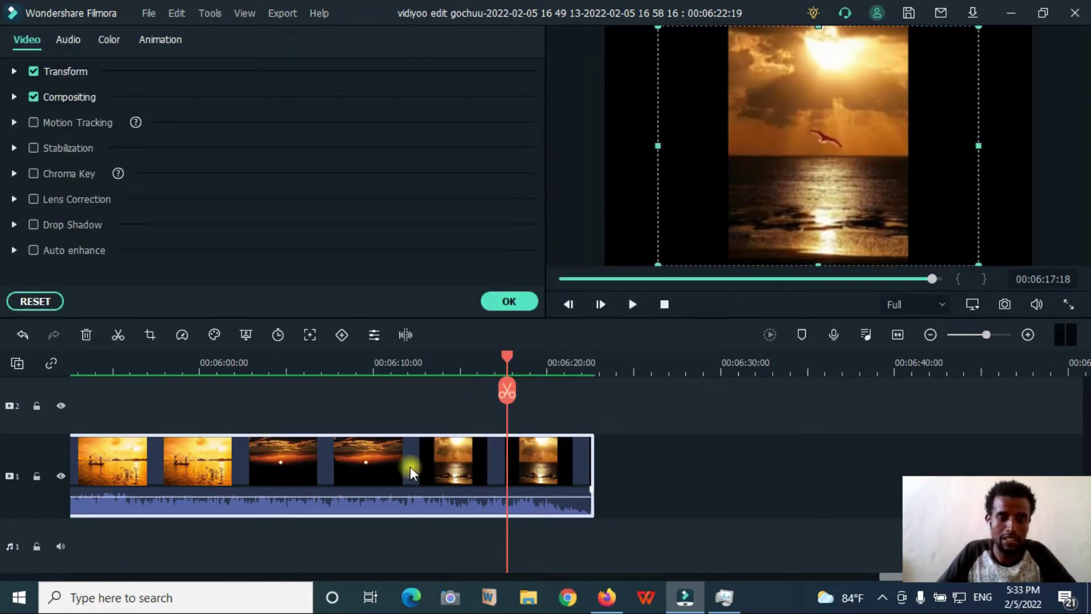
click(68, 39)
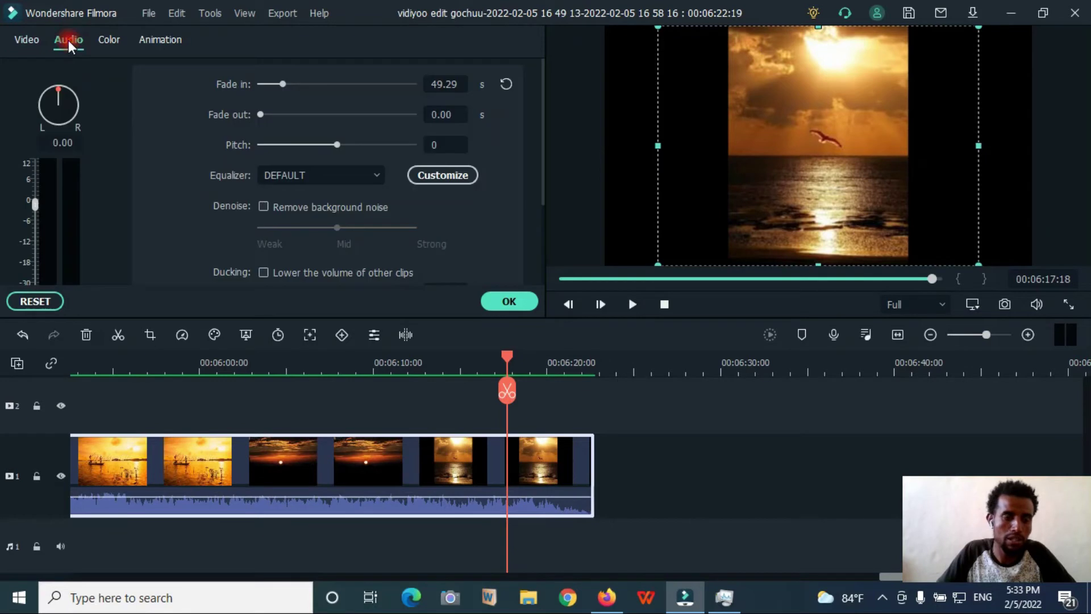
right_click(452, 462)
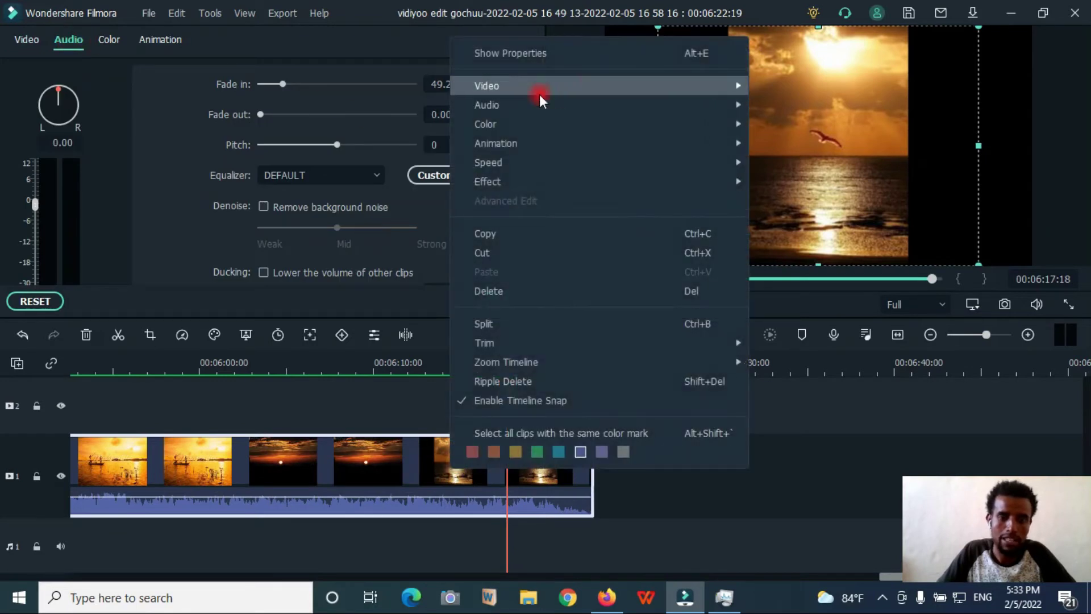
mouse_move(505, 104)
click(799, 122)
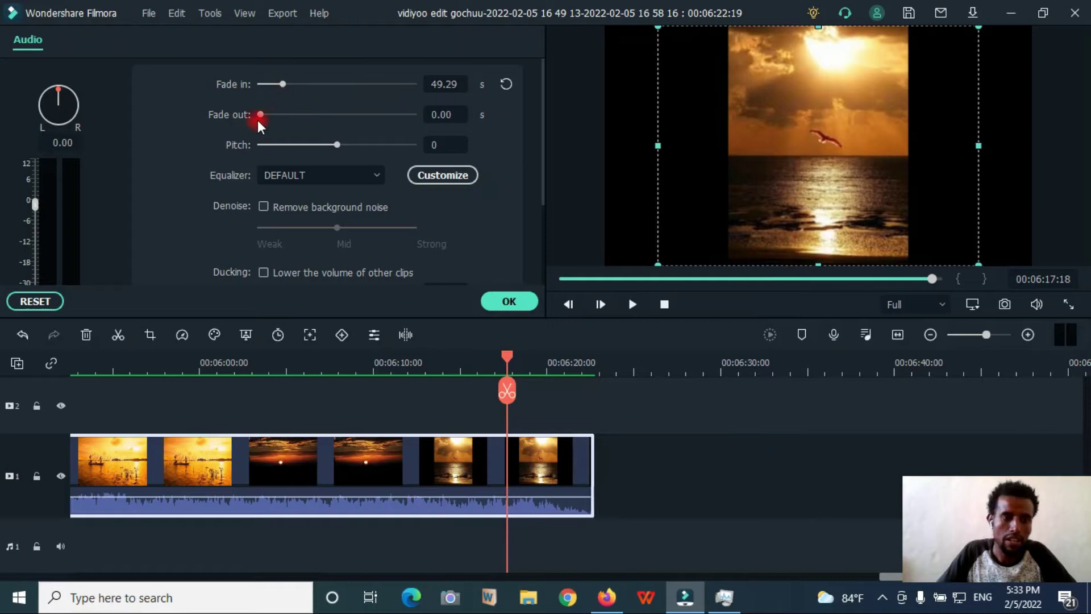
drag(258, 115, 279, 114)
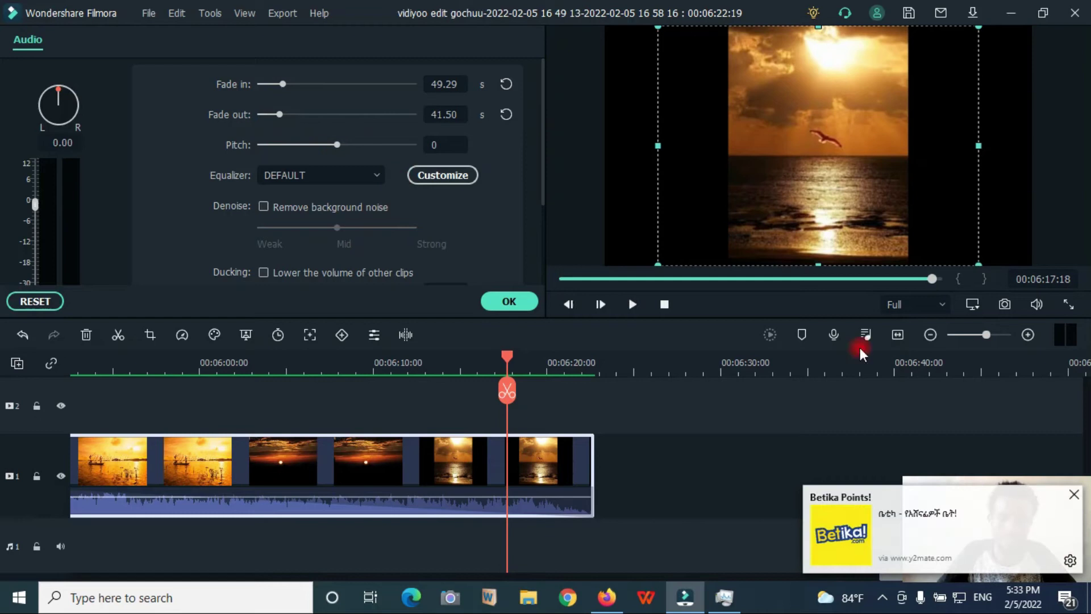
click(1061, 503)
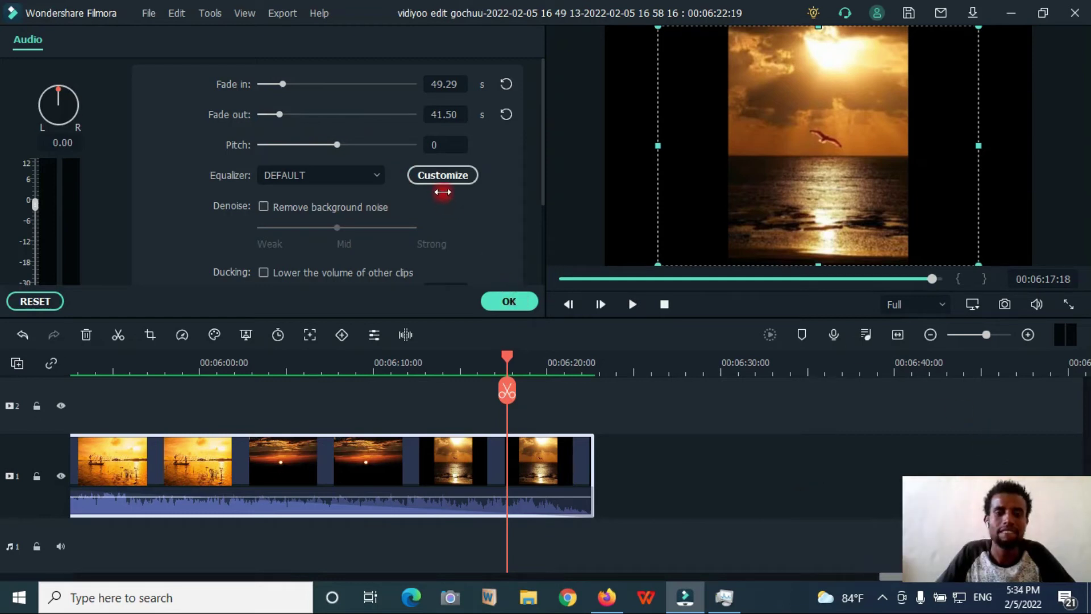
Play the music video clip through to its faded end and raise the pitch of its audio.
key(space)
click(762, 476)
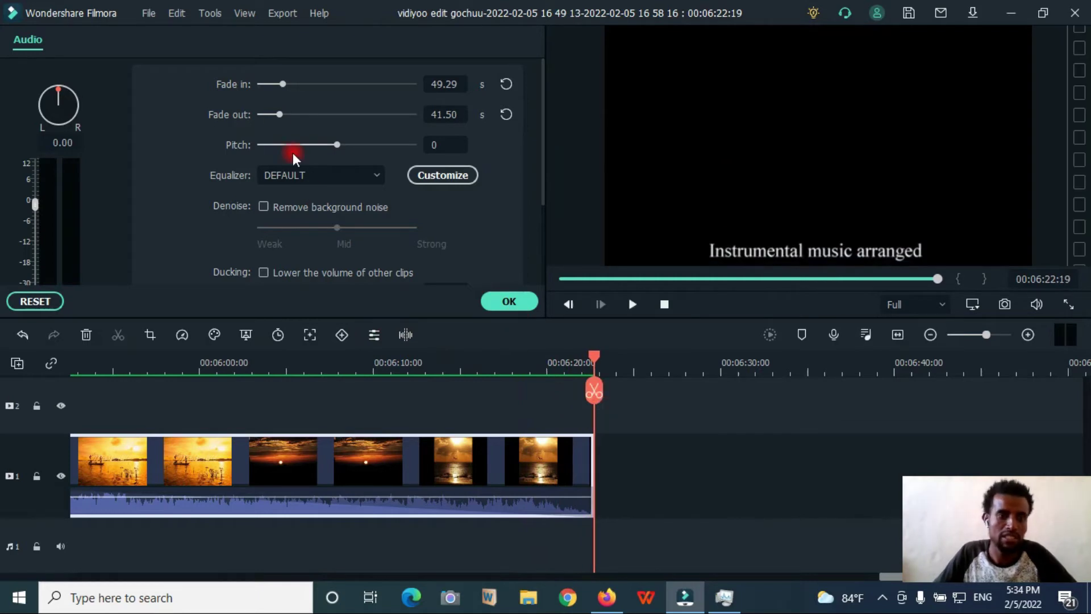
click(234, 367)
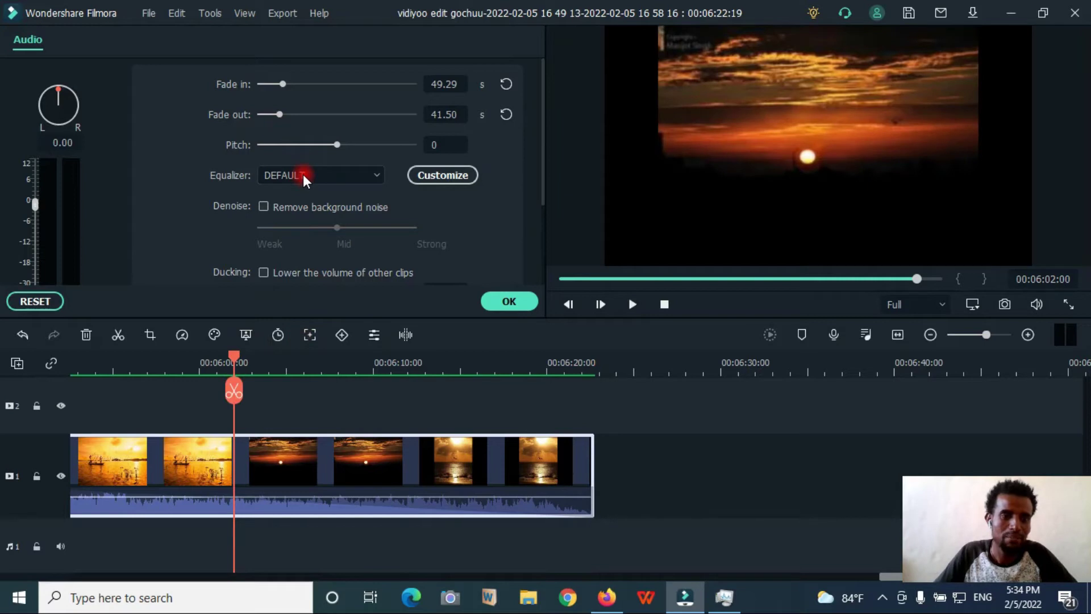
drag(337, 146, 385, 146)
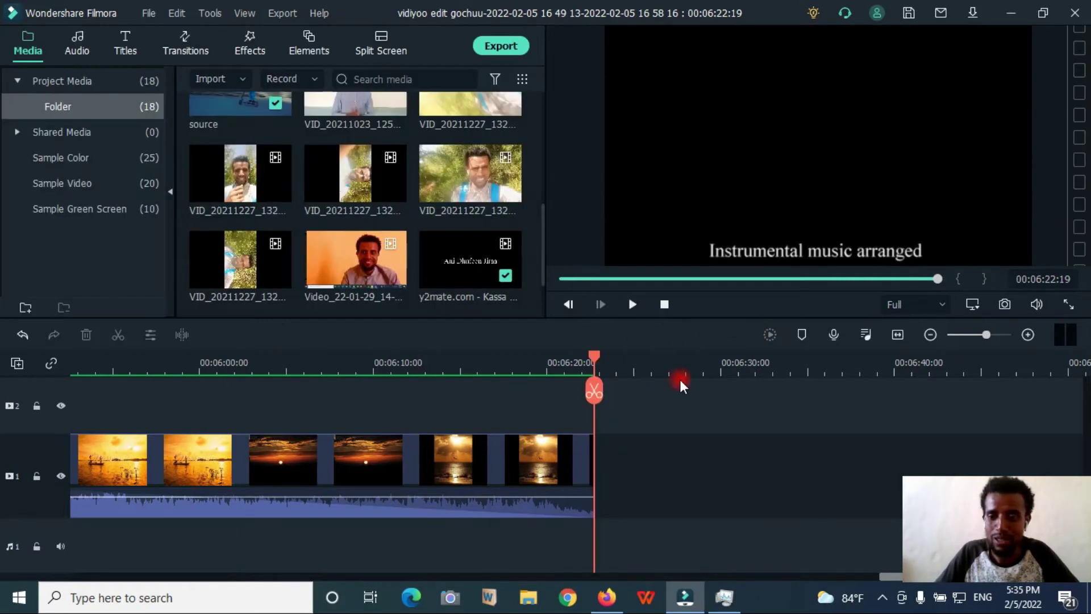
Record a microphone voice clip of about 4 seconds at the end of the timeline with the project muted, and play it back.
click(835, 334)
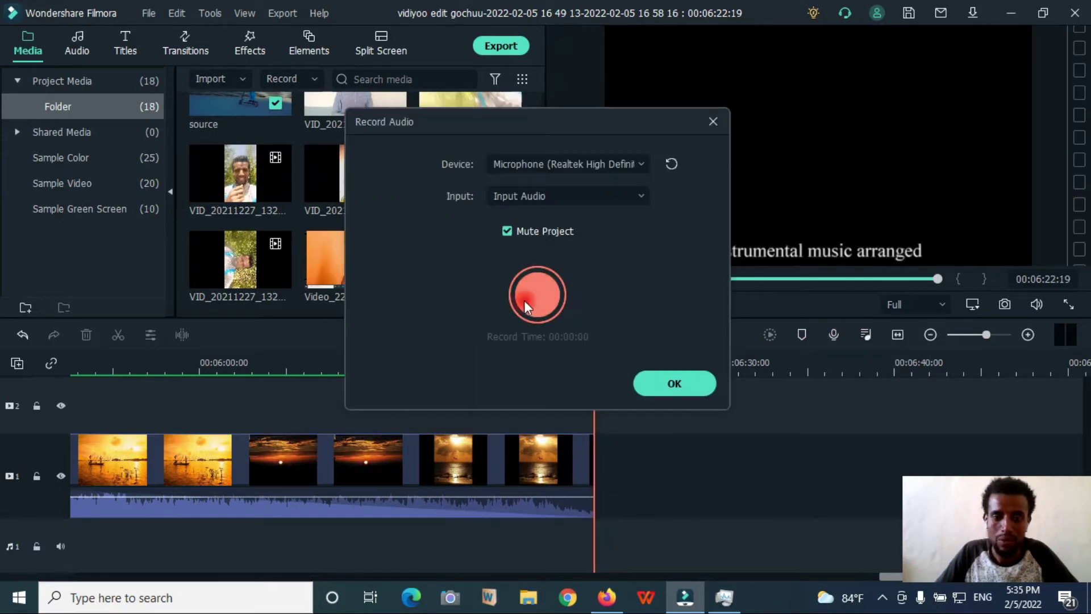
click(526, 299)
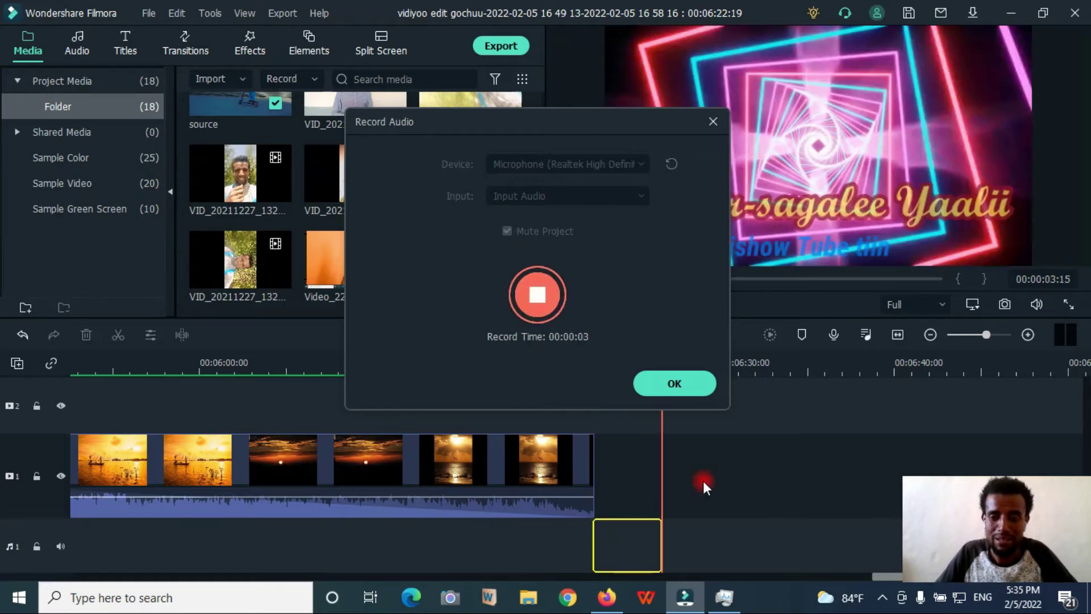
click(659, 383)
click(602, 375)
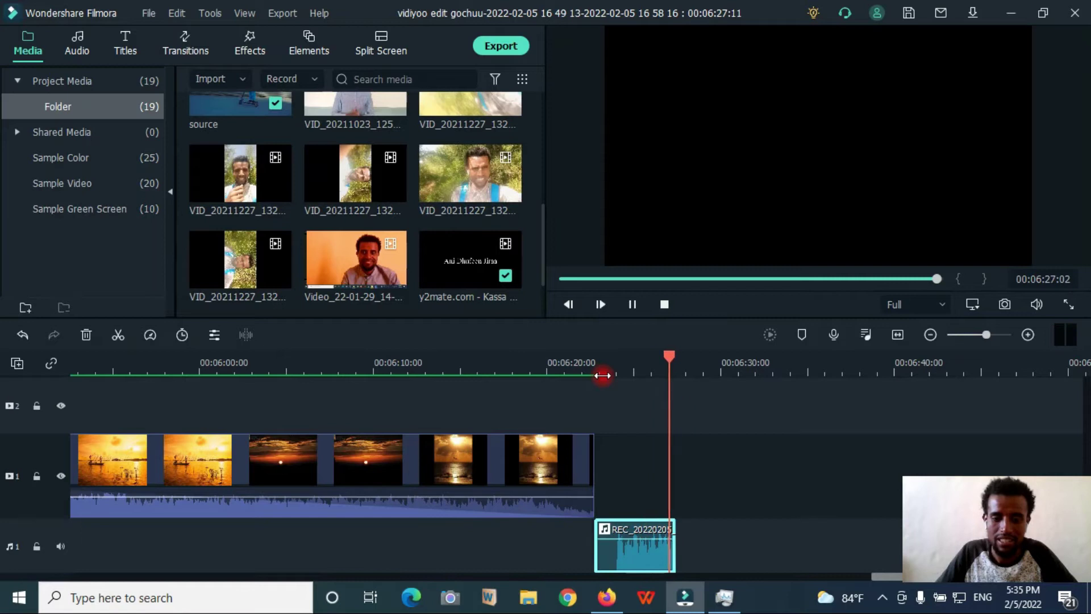
Set the pitch of the recorded voice clip on audio track 1 to 9 and play it.
double_click(642, 555)
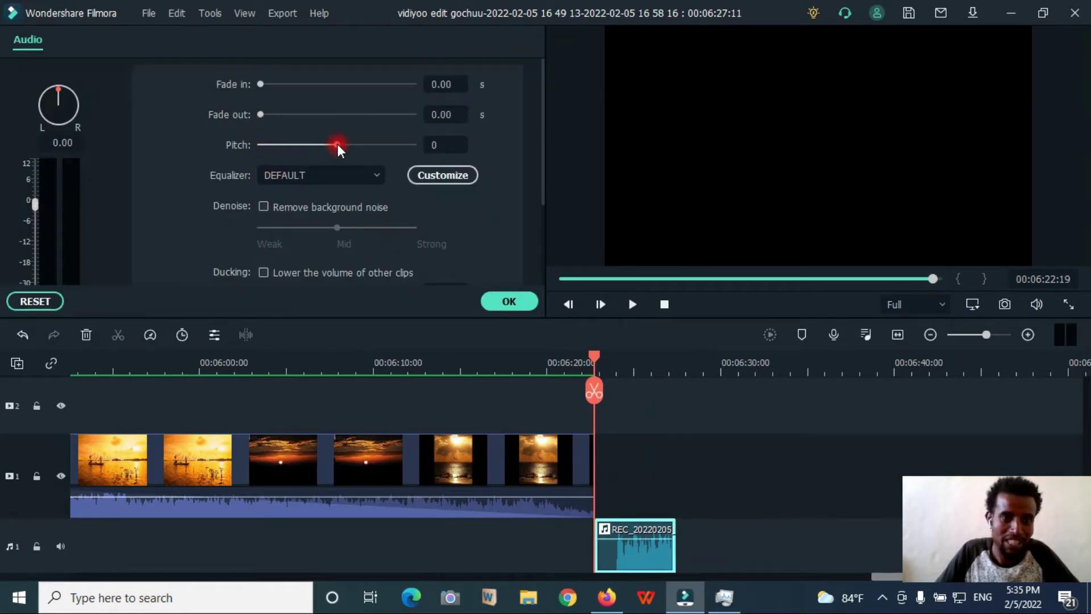
drag(339, 145, 398, 147)
key(space)
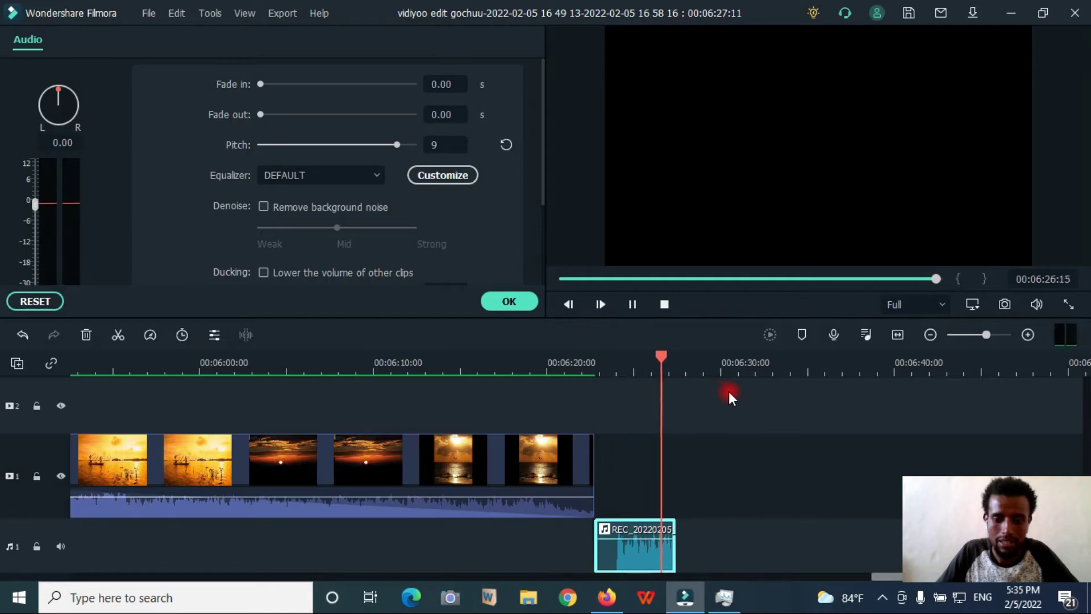
Try the recorded voice clip's pitch at 12 and at -12, playing the clip at each setting.
click(615, 368)
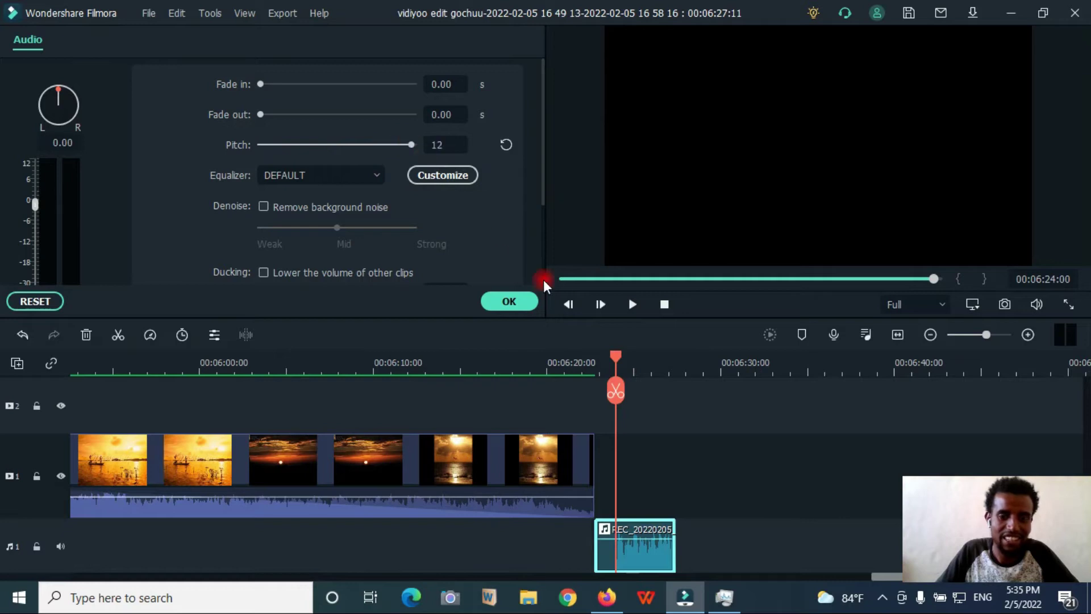
key(space)
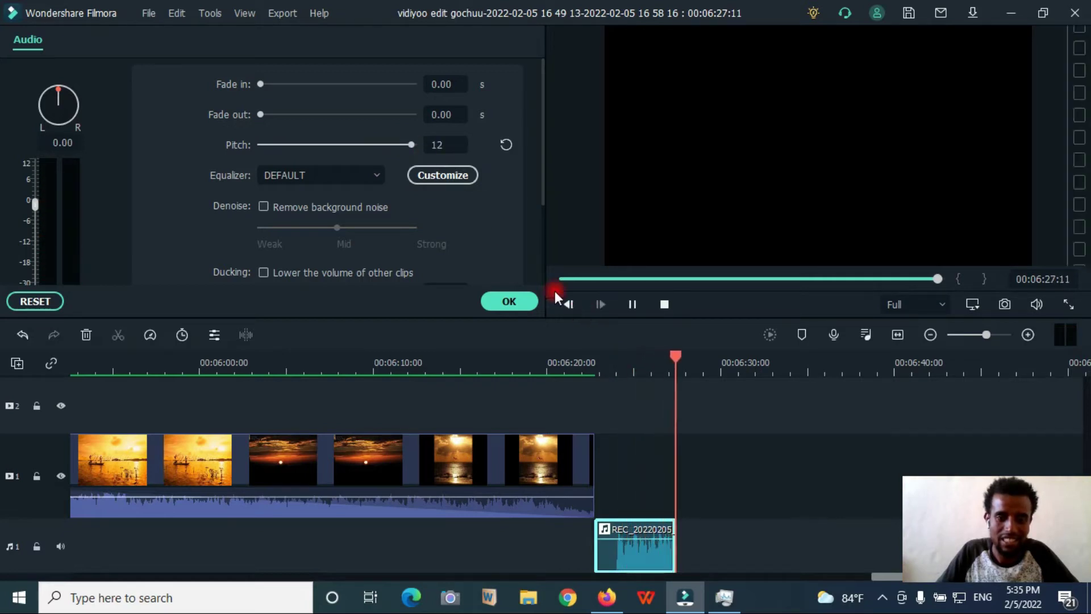
key(space)
key(space)
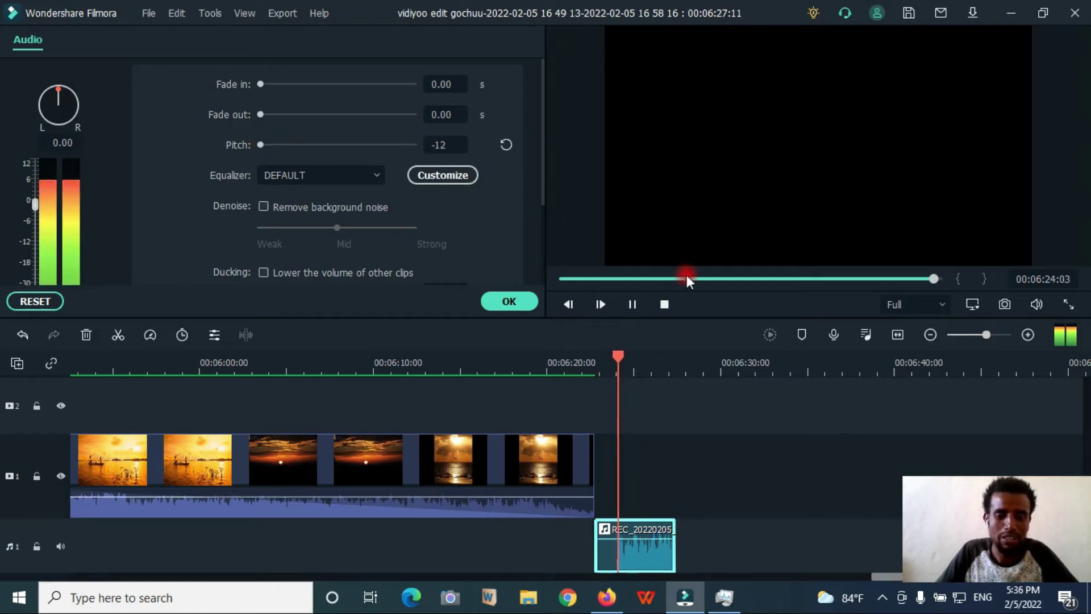
Try the voice clip's pitch at -7 and at -8, playing the clip at each setting.
click(290, 145)
click(605, 367)
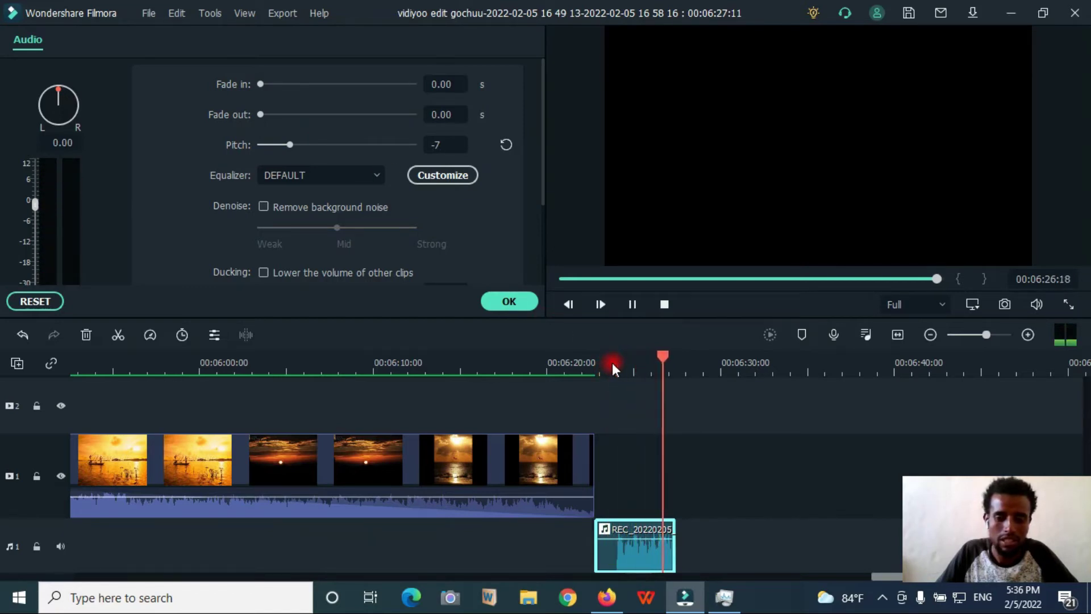
click(284, 145)
click(404, 369)
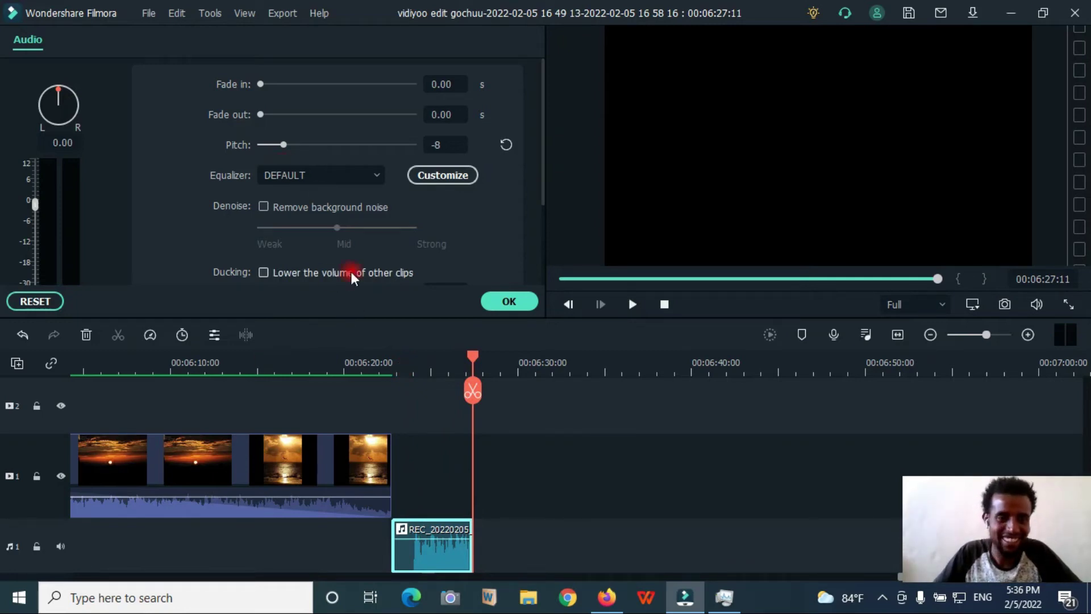
Try the Classic equalizer preset on the recorded voice clip and play it.
click(135, 370)
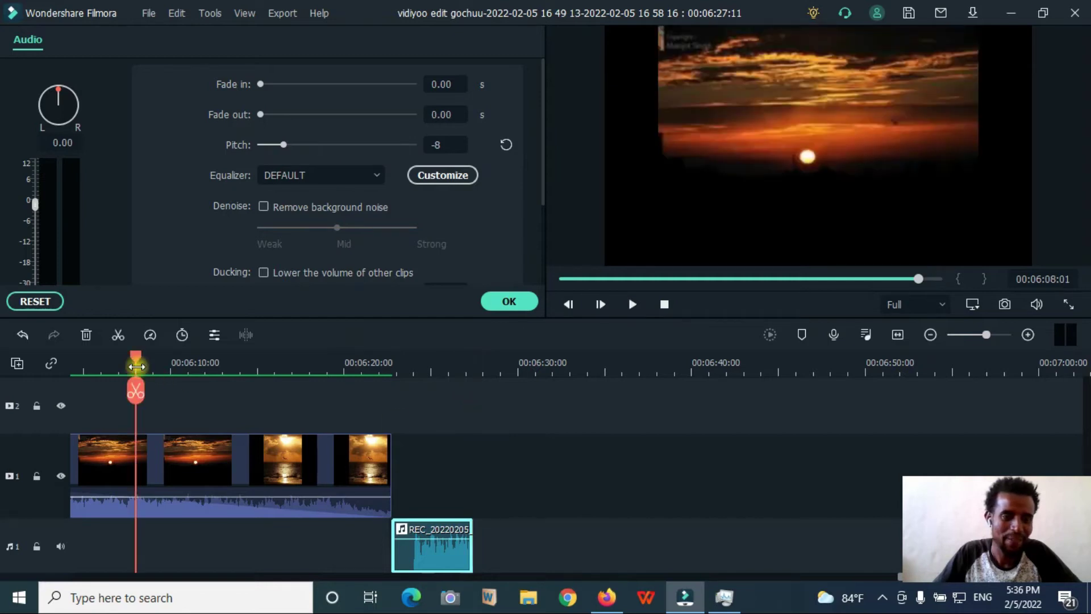
click(305, 176)
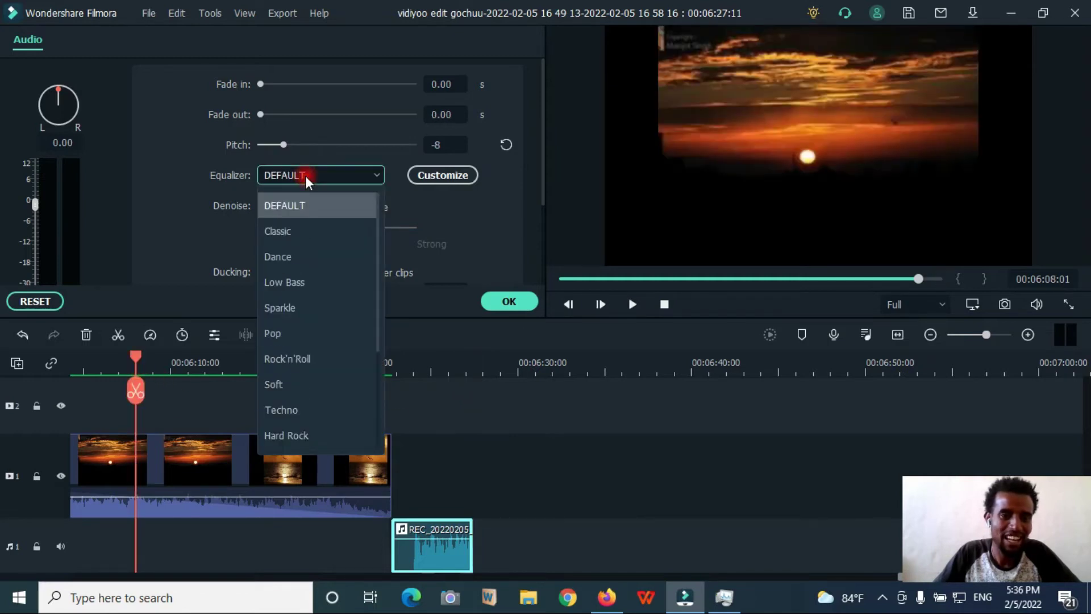
click(279, 231)
click(410, 368)
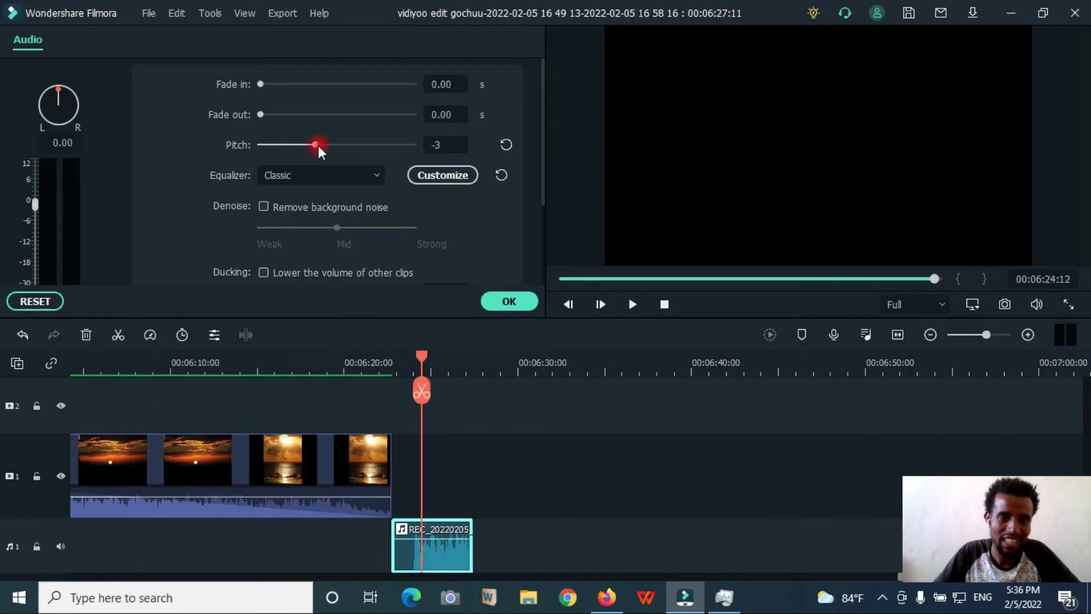
Return the voice clip's pitch to 0 and its equalizer to DEFAULT.
drag(335, 148, 339, 149)
click(285, 175)
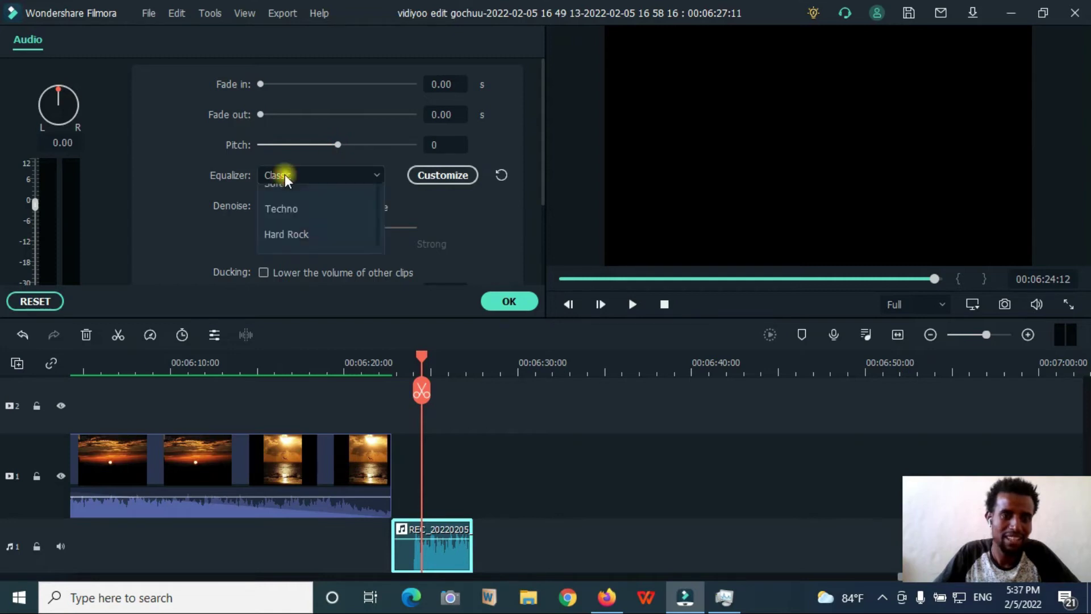
click(289, 207)
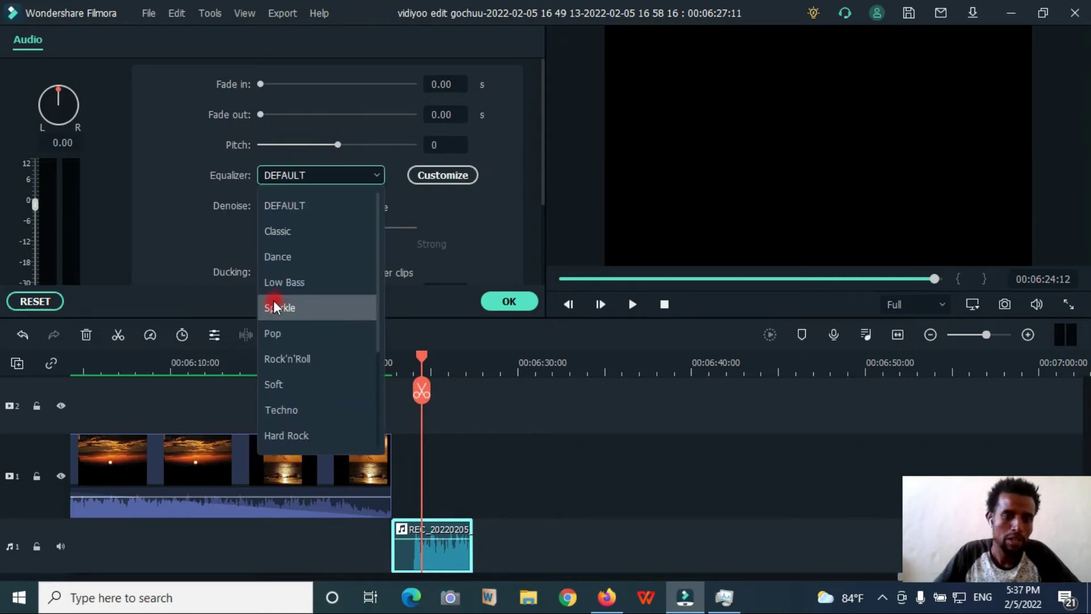
Try the Dance equalizer preset on the voice clip and play it.
click(274, 258)
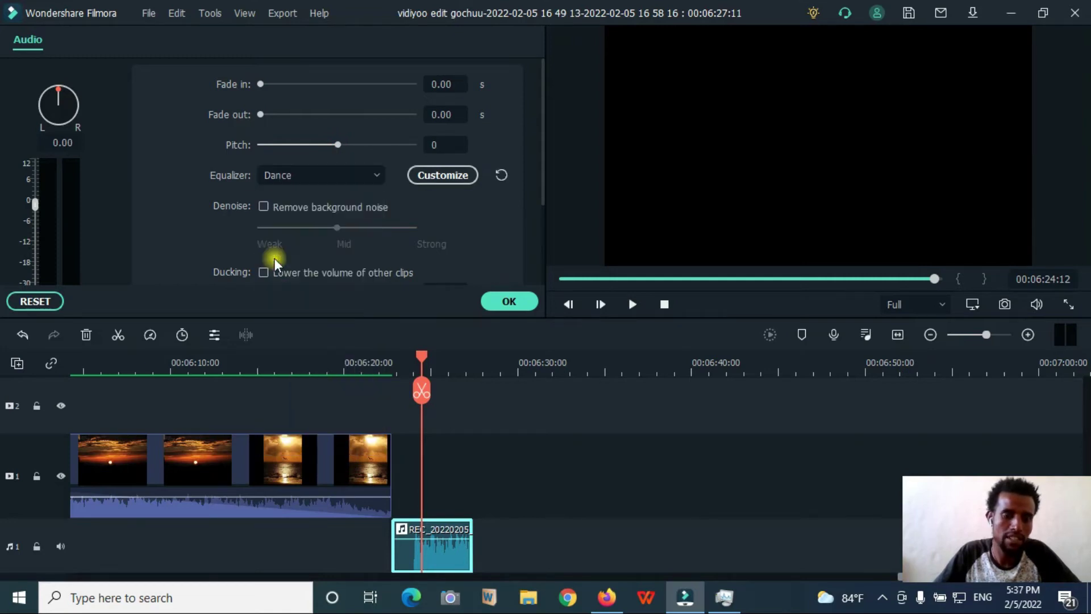
click(404, 367)
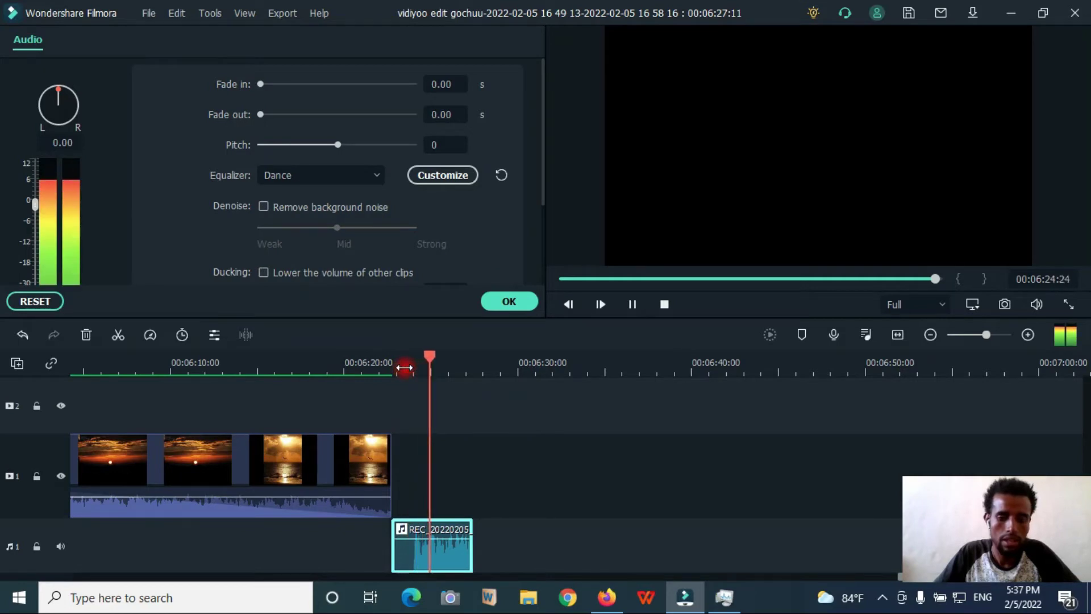
key(space)
Try the Rock'n'Roll equalizer preset on the voice clip with playback, and set the equalizer back to DEFAULT.
click(300, 175)
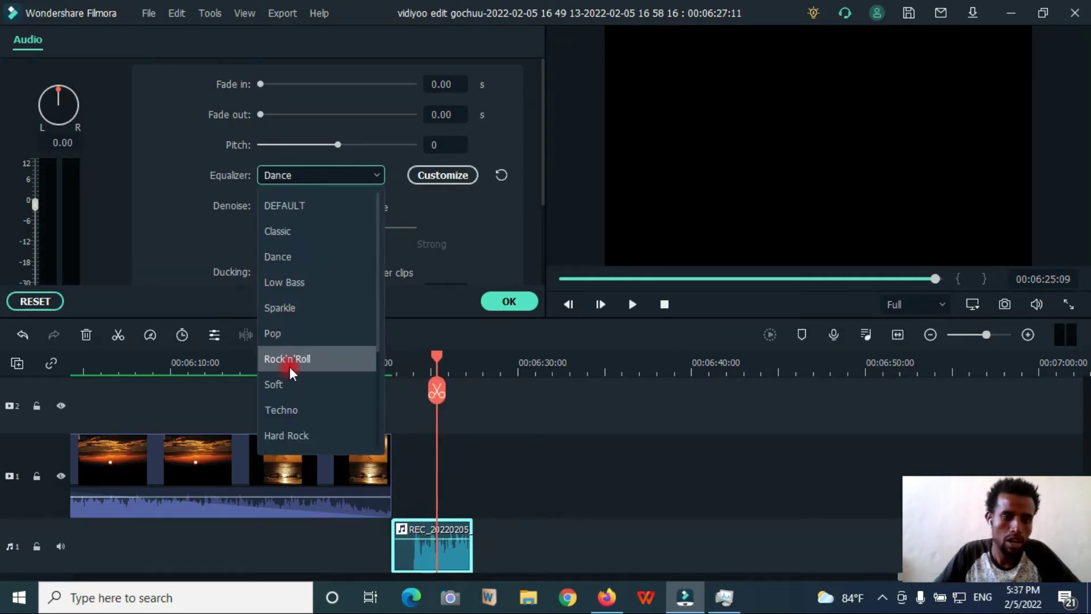
key(Escape)
click(409, 370)
key(space)
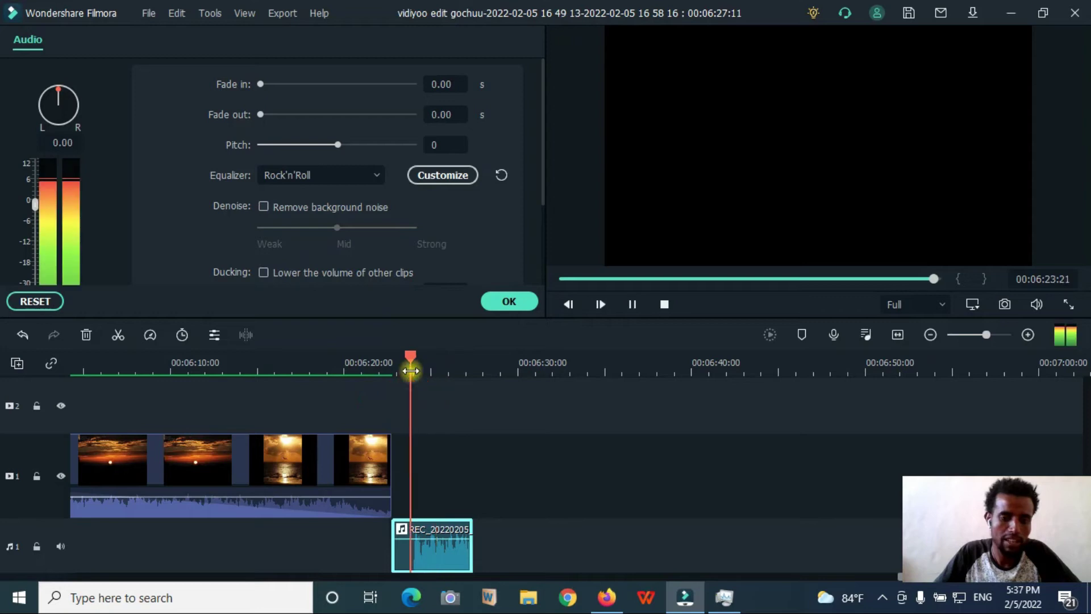
click(296, 175)
click(295, 210)
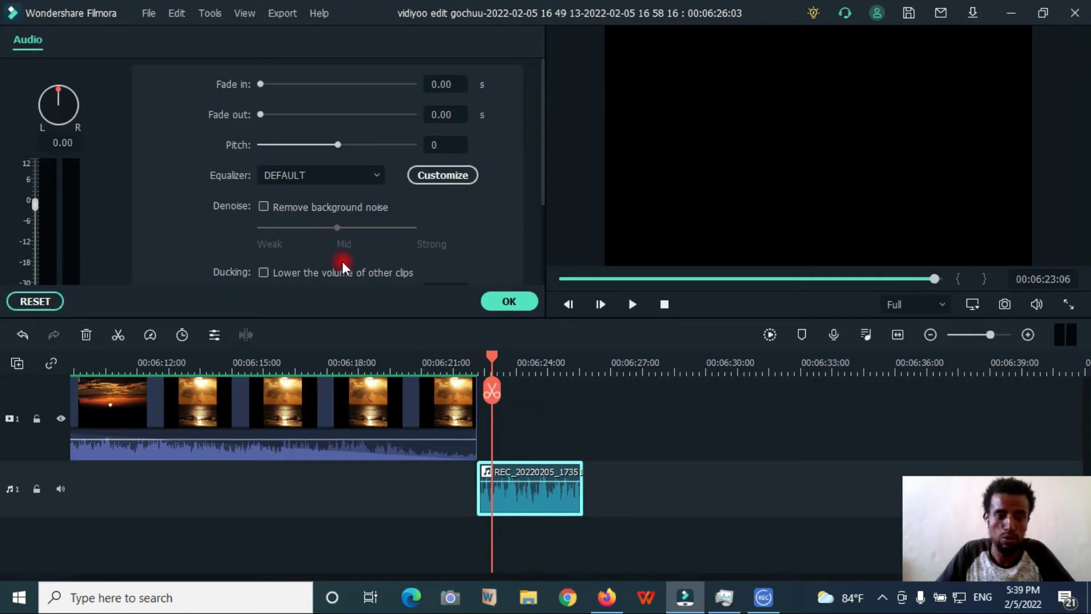
Enable background noise removal on the recorded voice clip and play it.
click(256, 206)
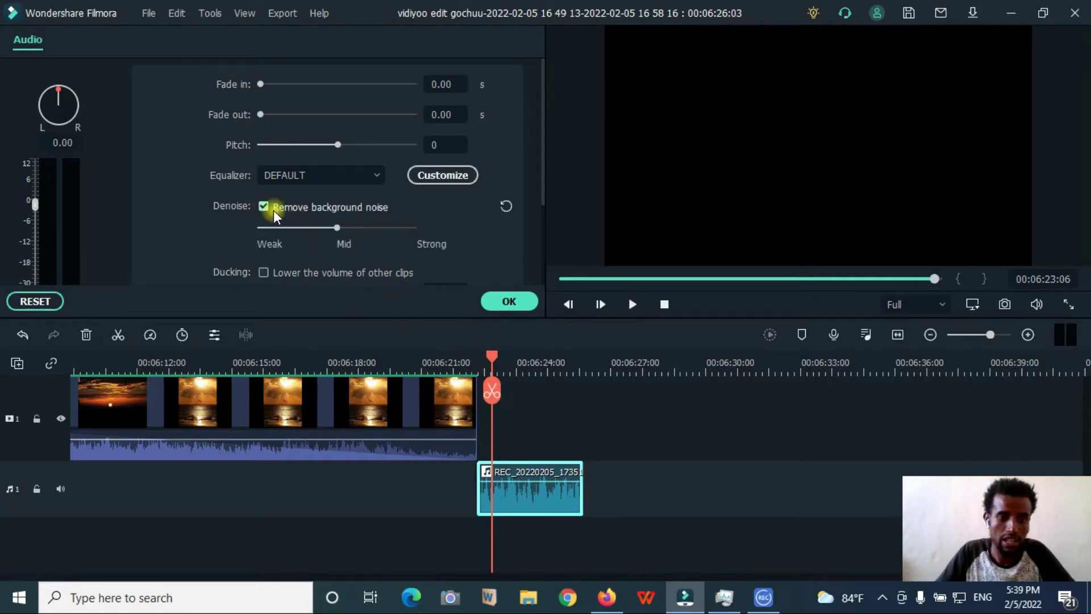
click(425, 347)
key(space)
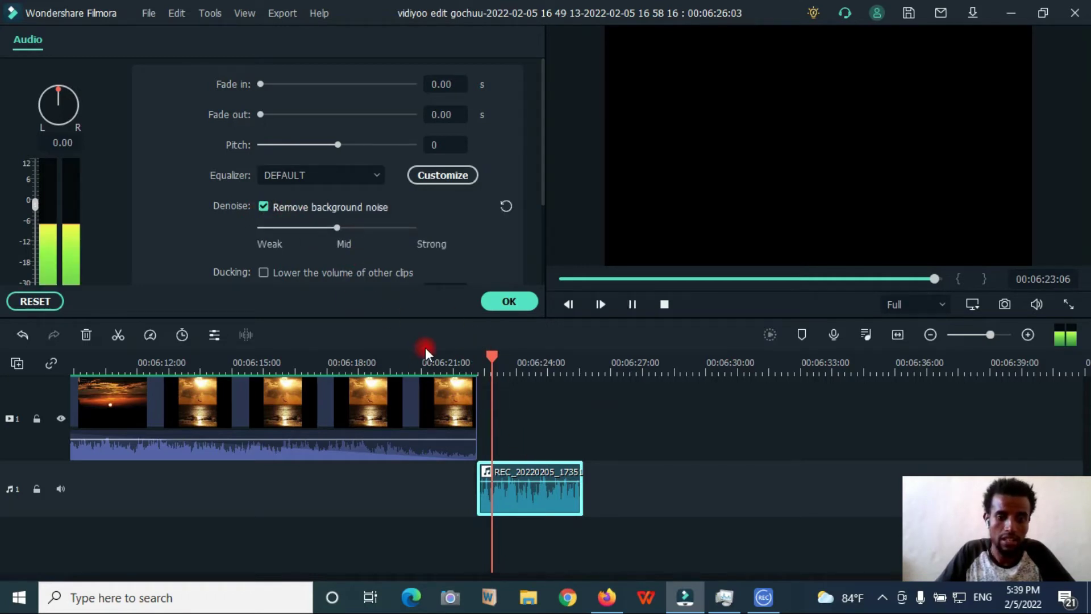
Play the voice clip with noise removal at Weak, and raise the strength to Strong for another playback.
click(484, 363)
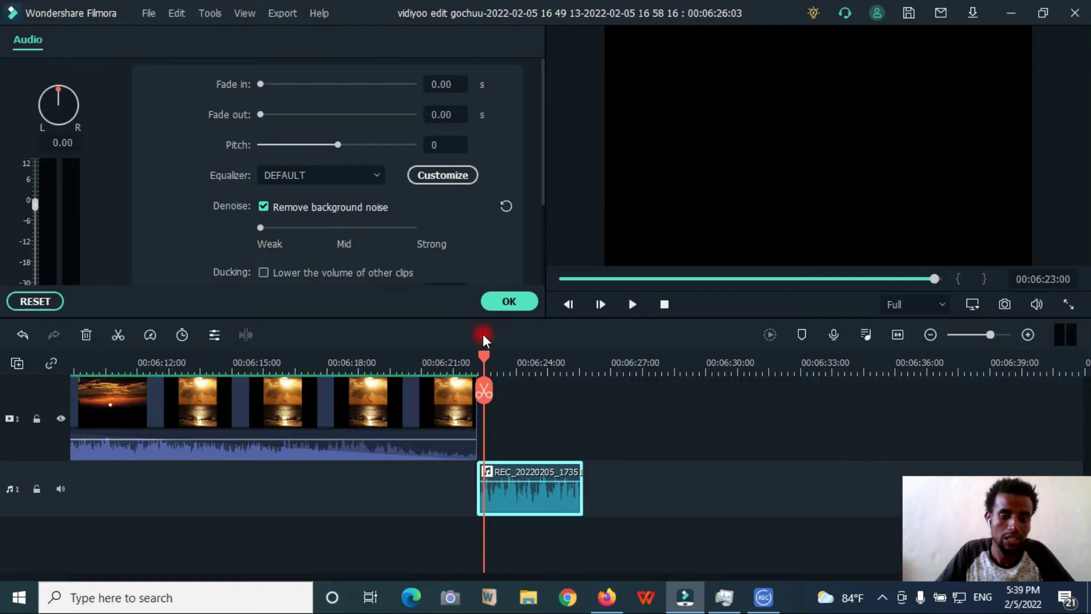
key(space)
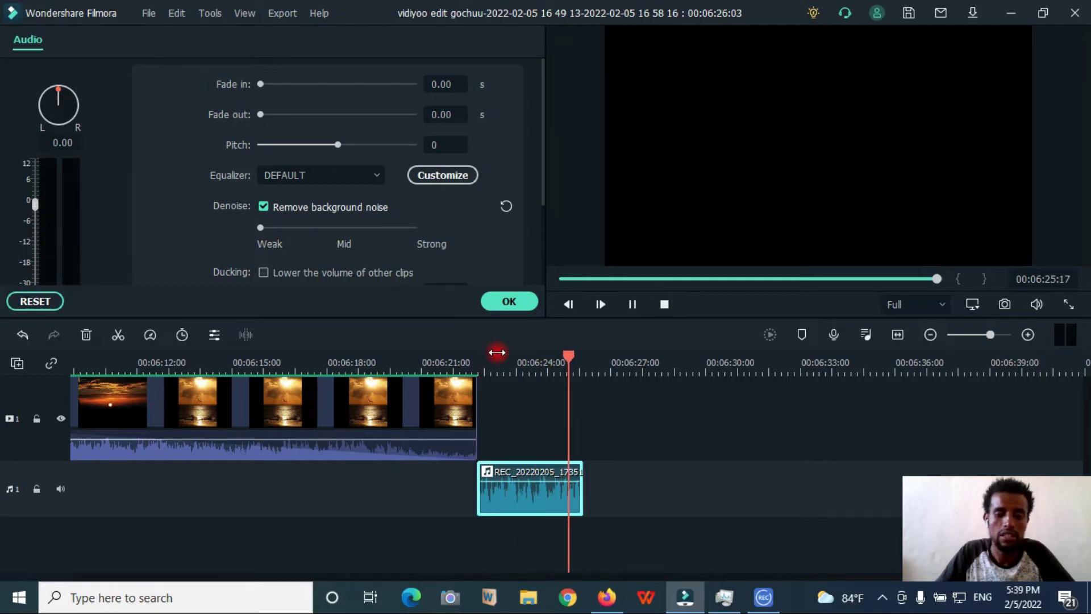
click(477, 356)
key(space)
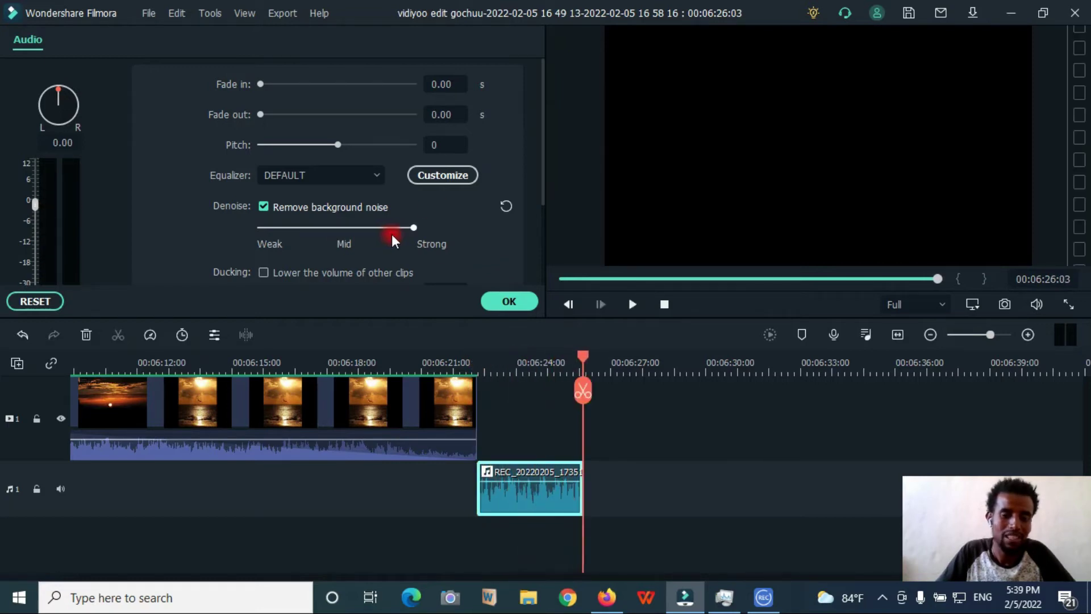
click(477, 363)
key(space)
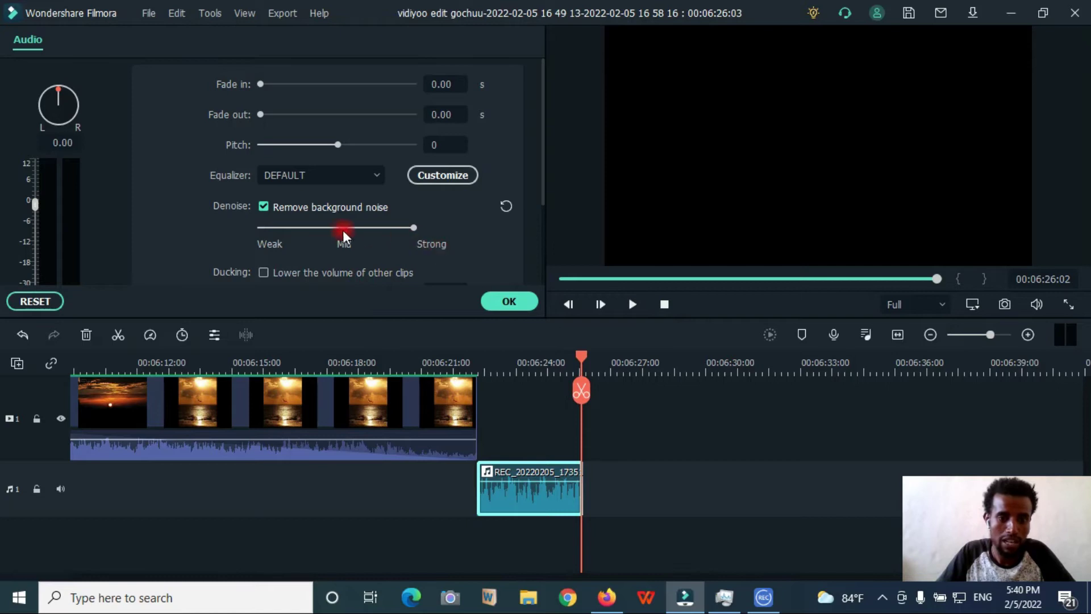
Move the recorded voice clip beneath the end section of the music video clip, starting at about 00:06:15:00.
scroll(311, 263, down, 1)
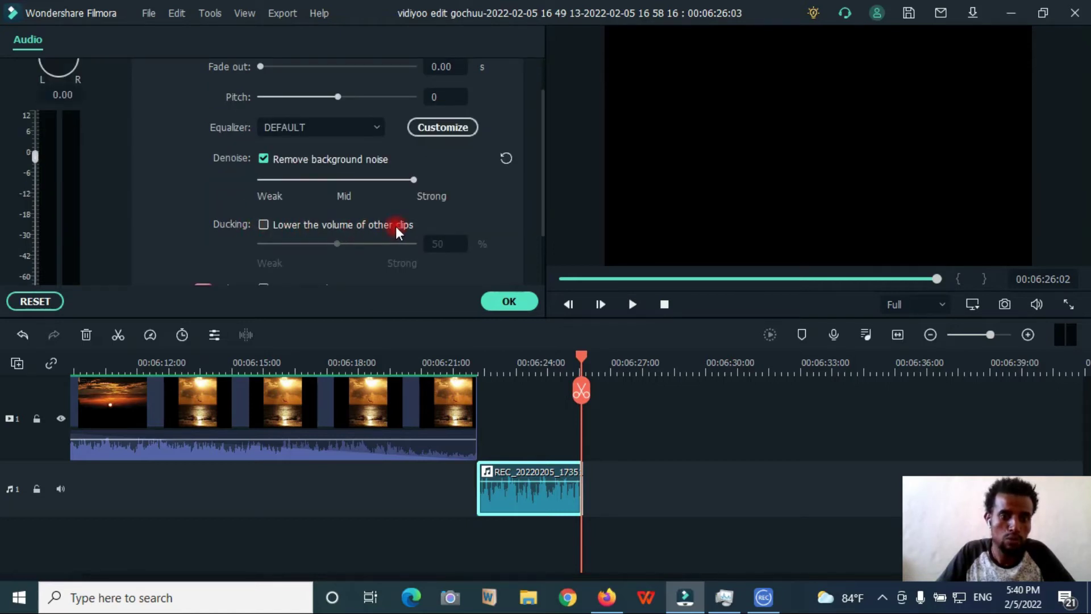
scroll(396, 226, down, 1)
scroll(535, 472, up, 1)
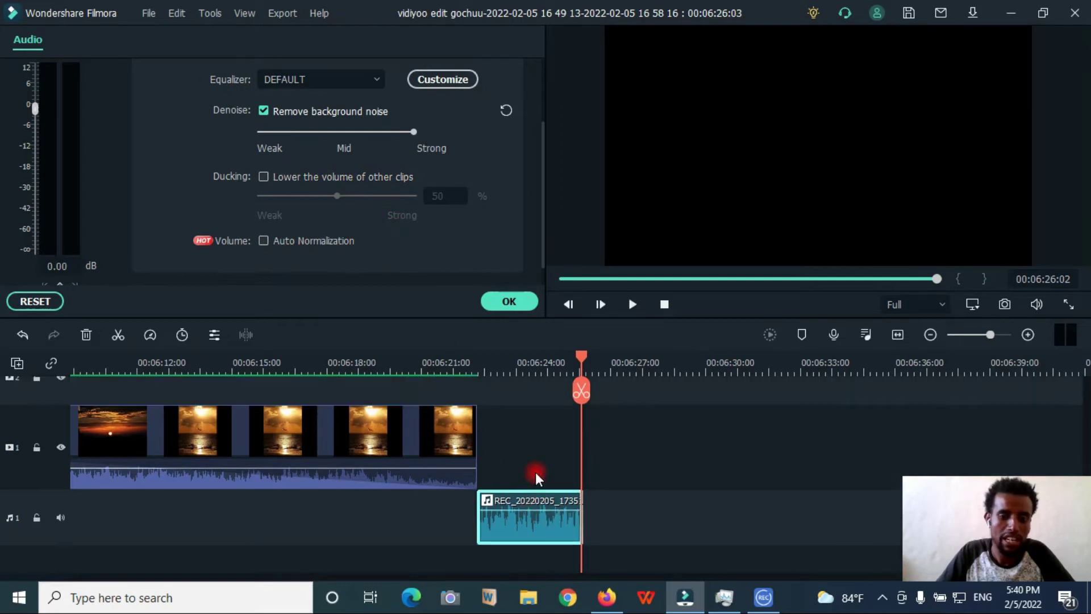
drag(505, 523, 368, 522)
click(330, 367)
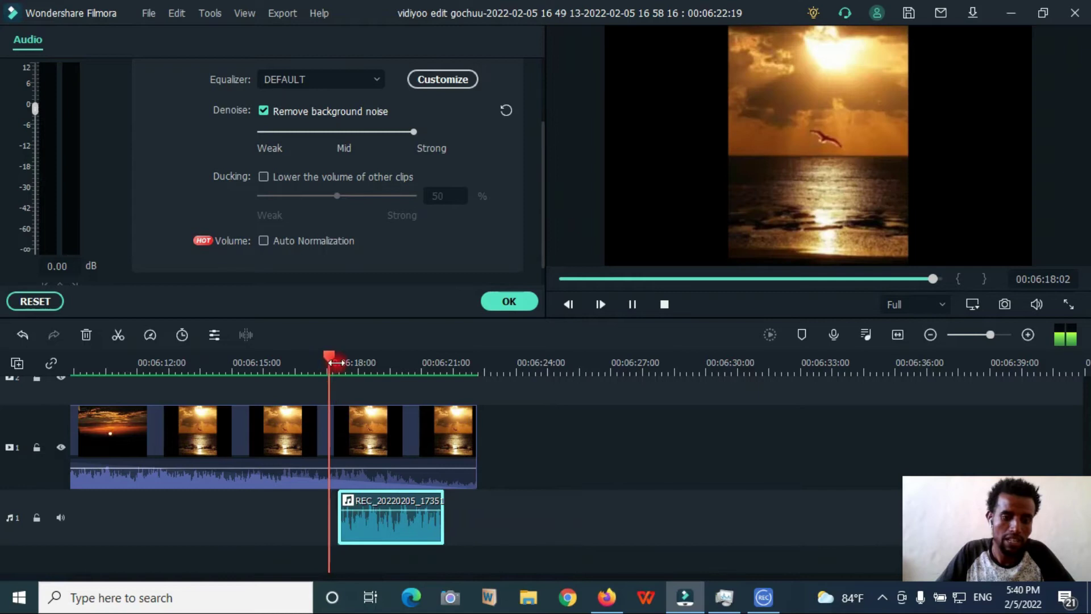
drag(336, 363, 397, 363)
drag(369, 523, 263, 523)
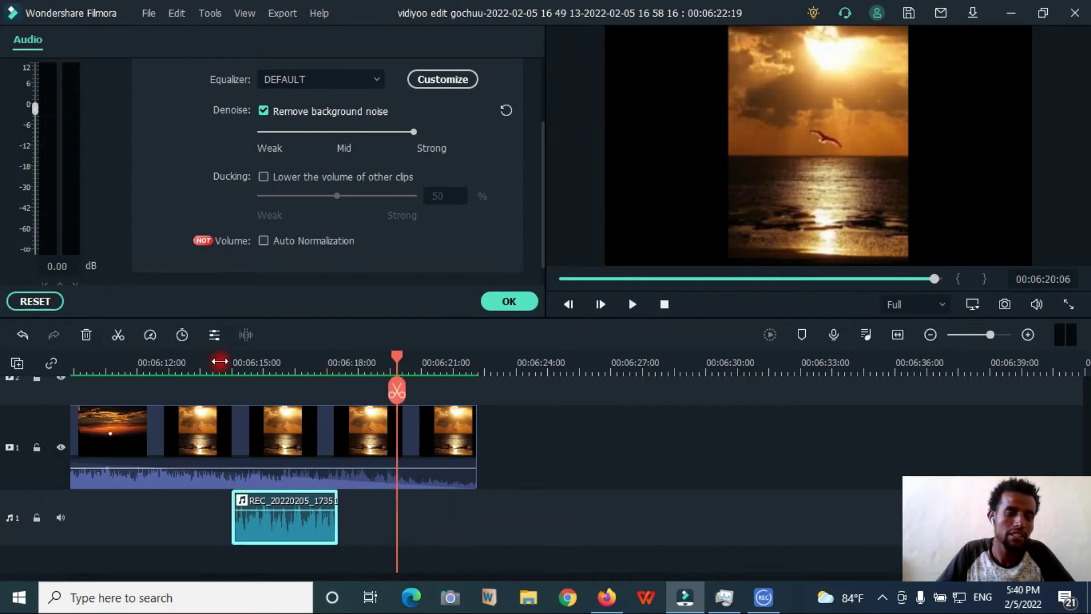
Play the section where voice and music overlap, and enable ducking on the voice clip to lower the other clips' volume.
click(220, 363)
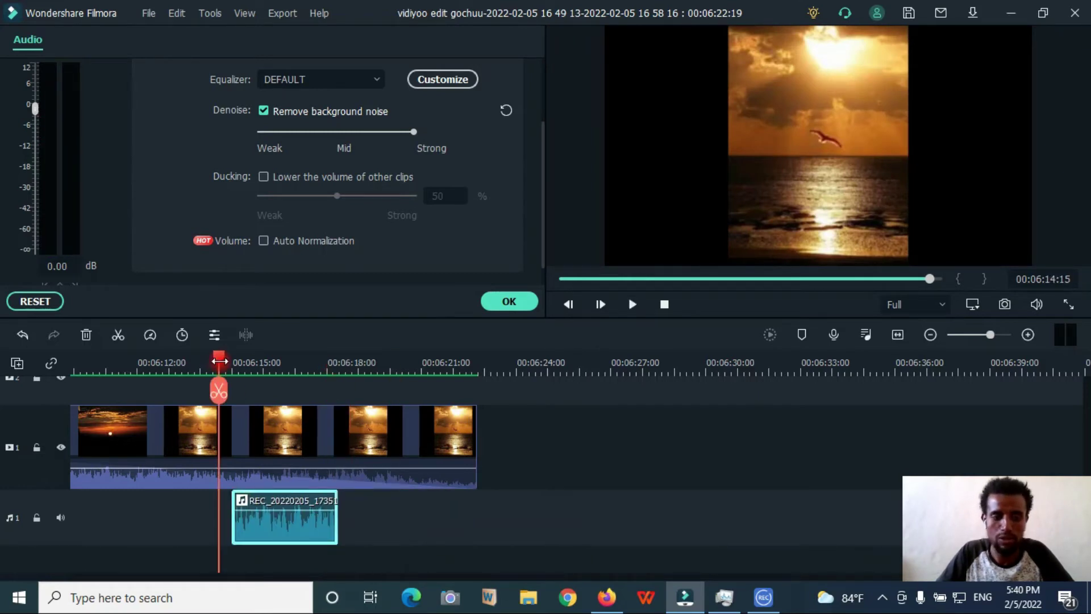
key(space)
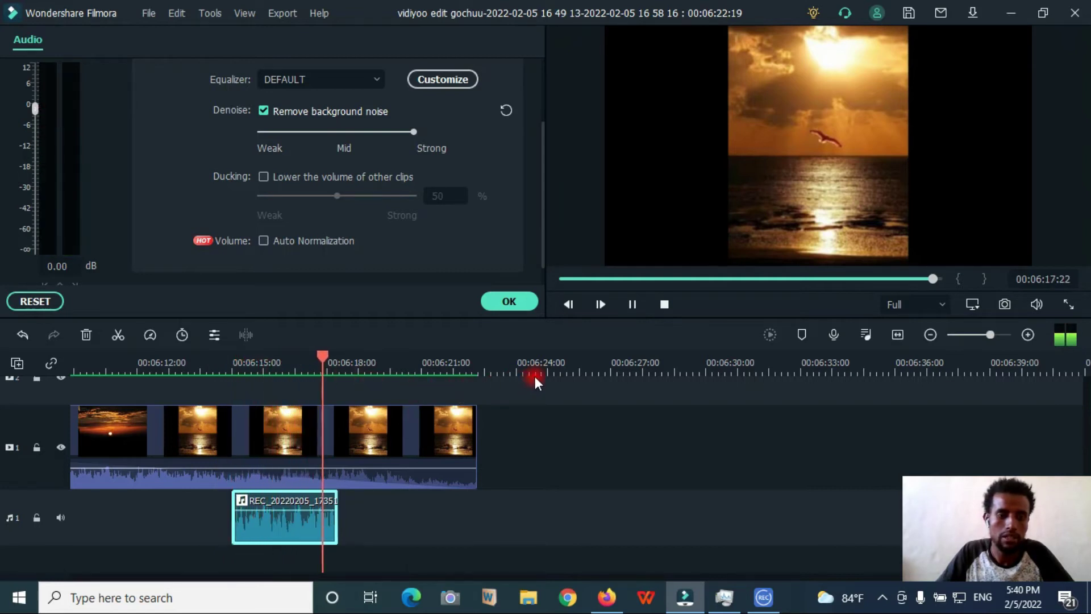
key(space)
click(265, 175)
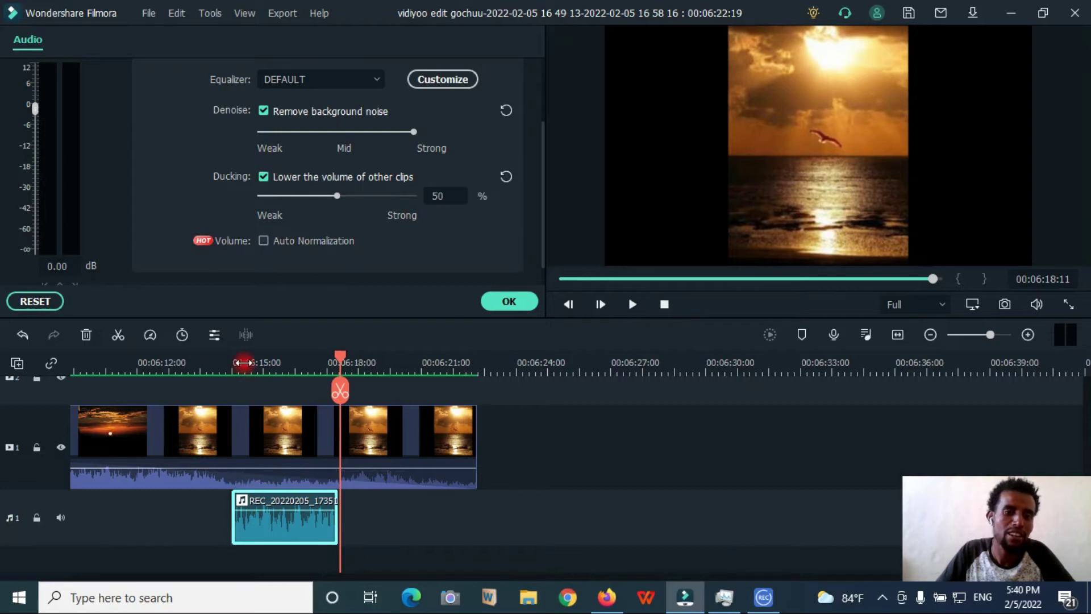
Apply the audio settings, reopen those of the voice clip, and set its ducking to 81%.
click(278, 432)
click(509, 301)
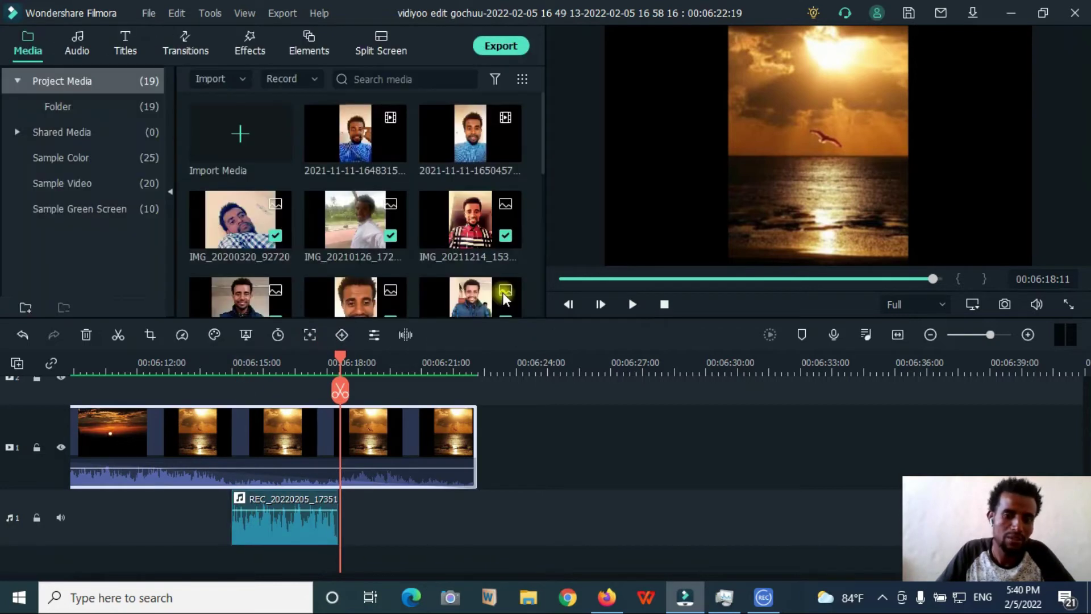
click(299, 445)
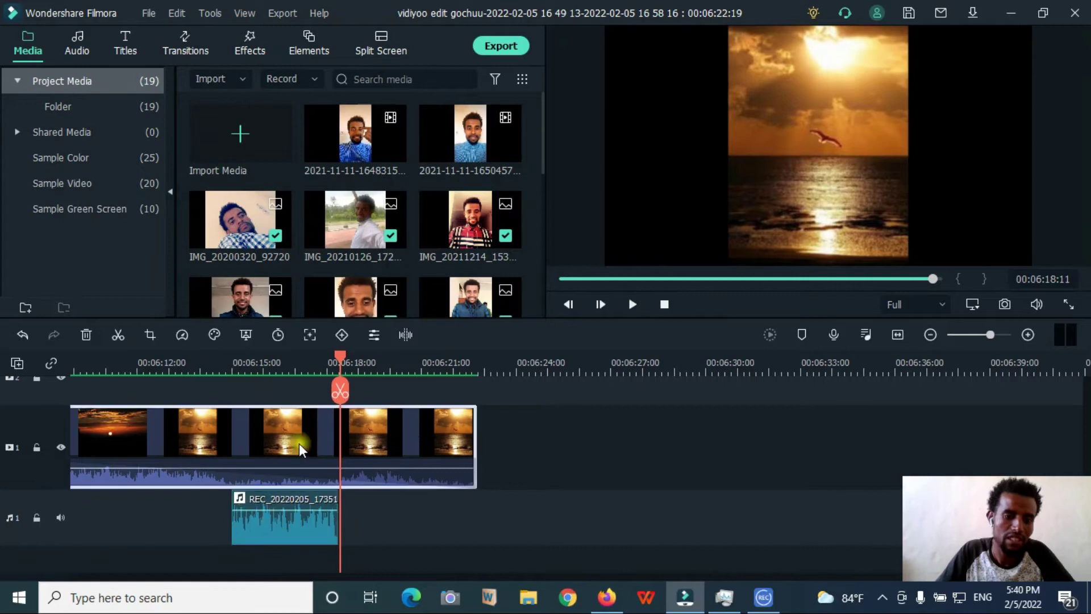
double_click(297, 439)
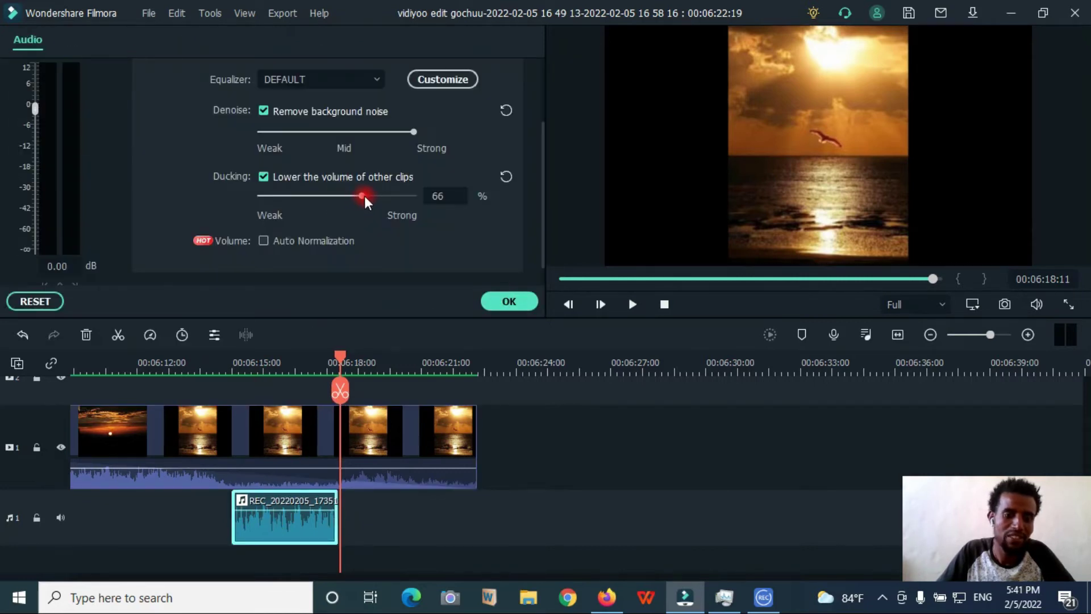
drag(364, 195, 384, 200)
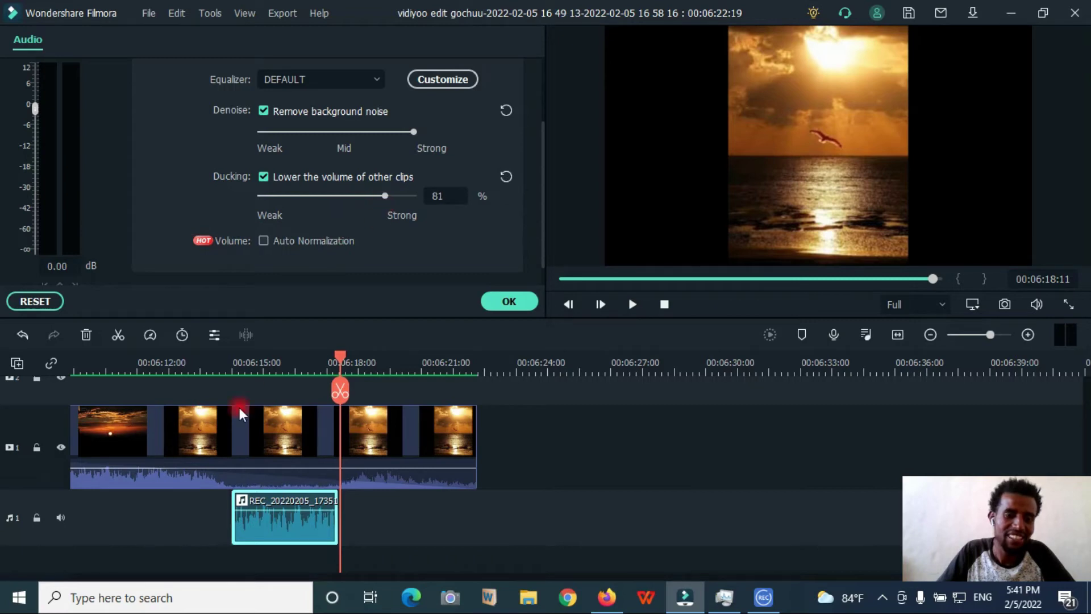
Play the timeline from before the voice clip through its overlap with the music to check the ducking.
click(232, 368)
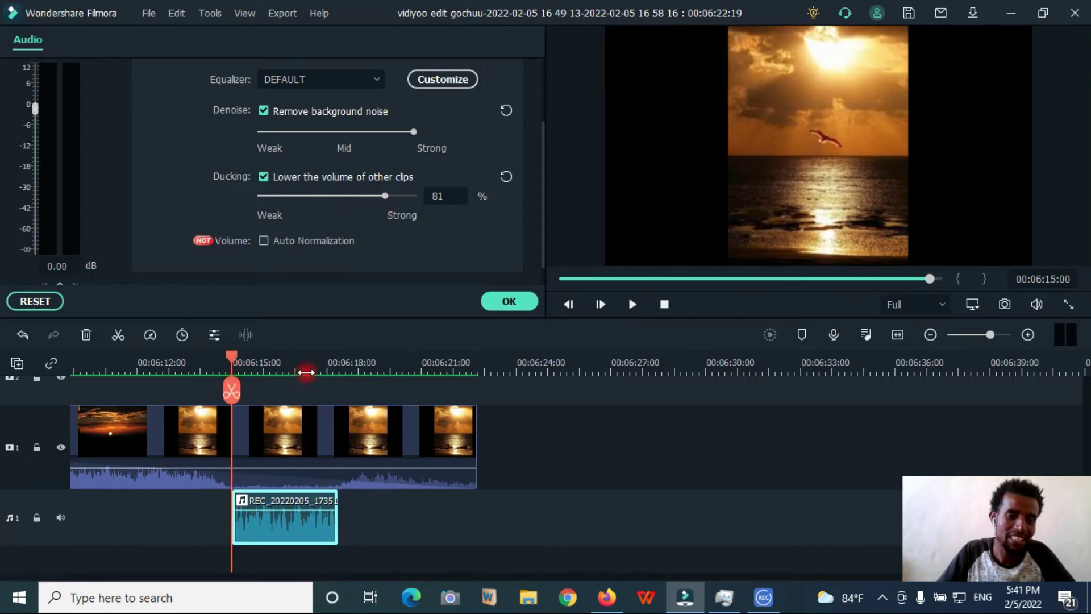
click(325, 367)
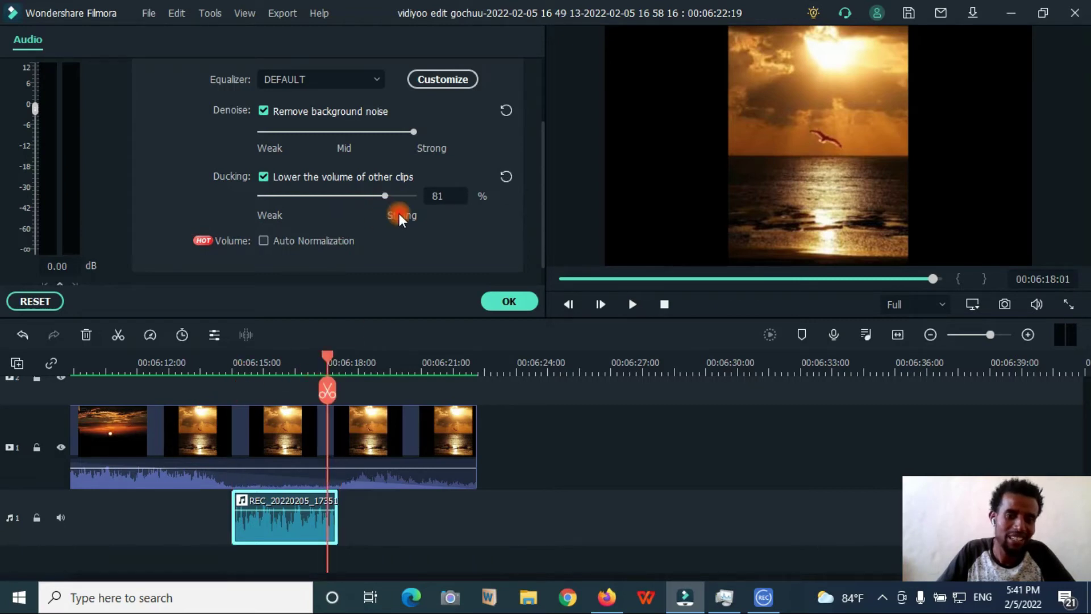
click(210, 364)
key(space)
click(144, 364)
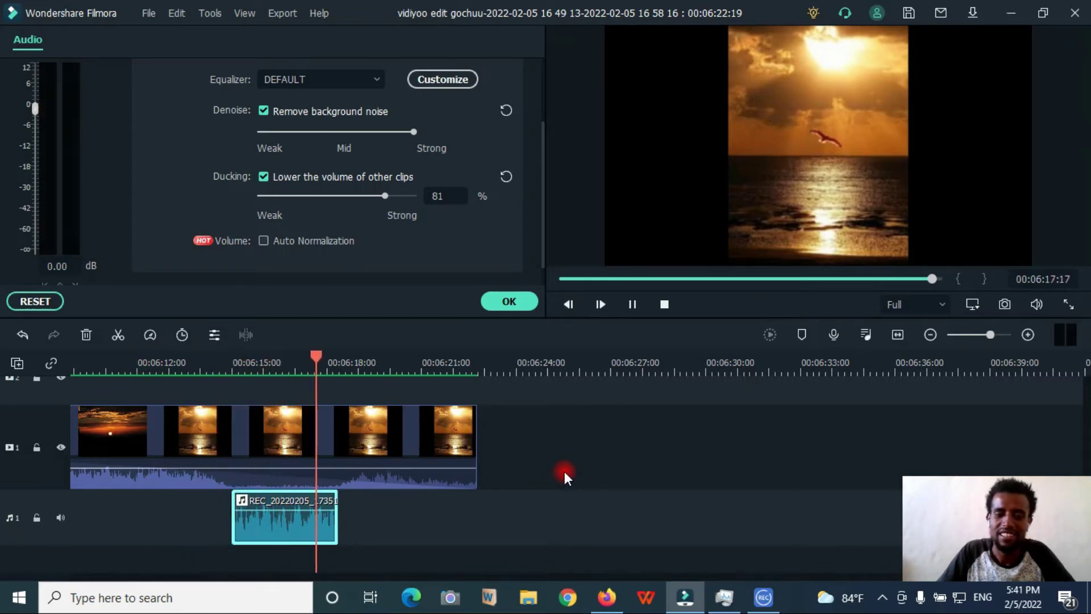
Set the voice clip's ducking to 56% and apply its audio settings.
click(420, 362)
scroll(380, 226, up, 3)
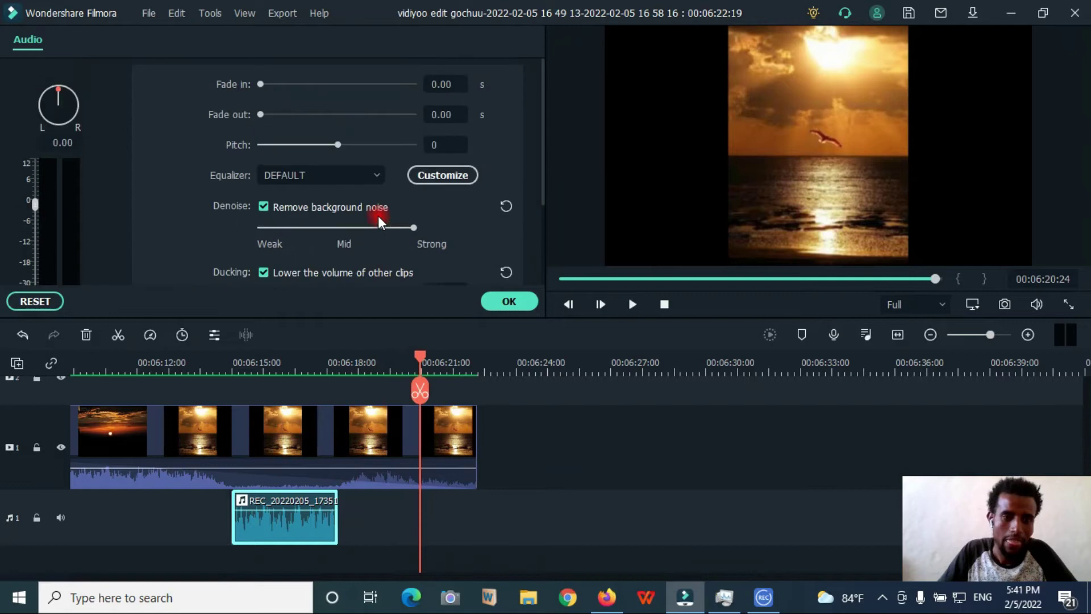
click(247, 357)
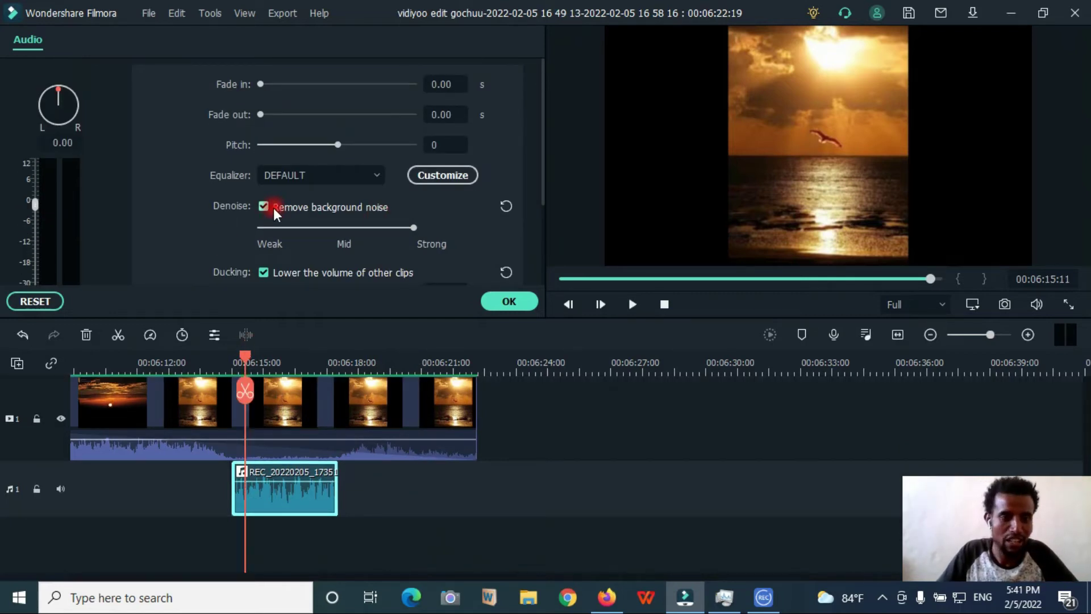
scroll(320, 234, down, 1)
scroll(293, 230, down, 1)
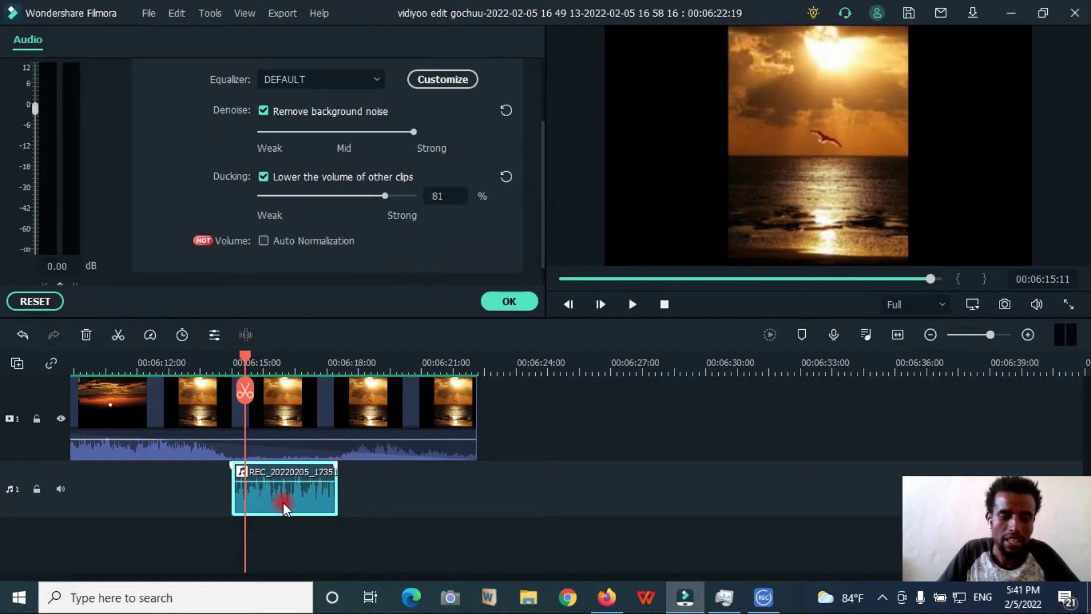
drag(384, 196, 355, 197)
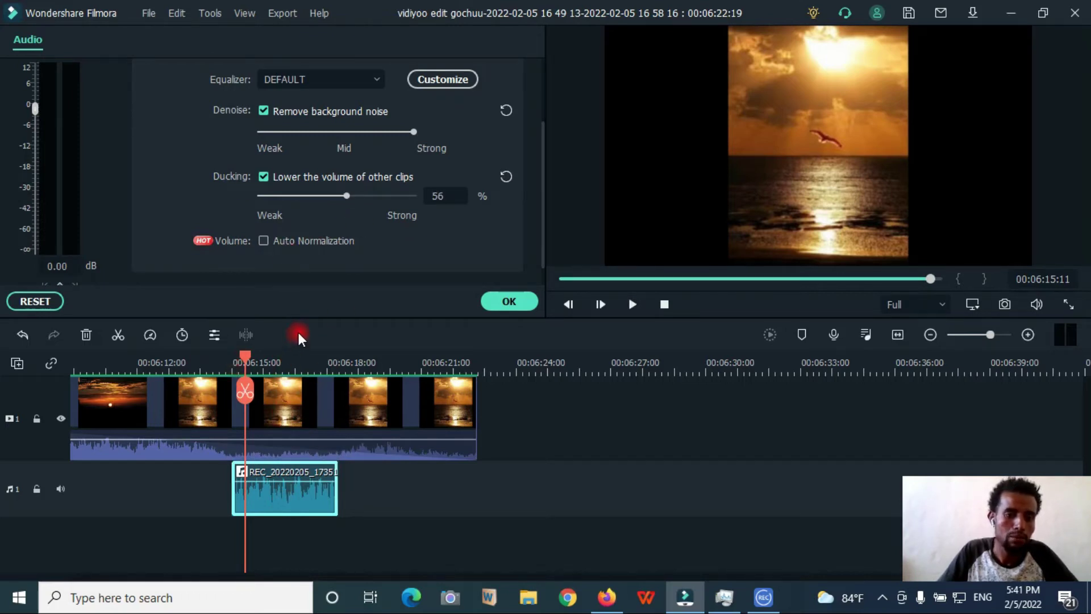
scroll(312, 244, down, 1)
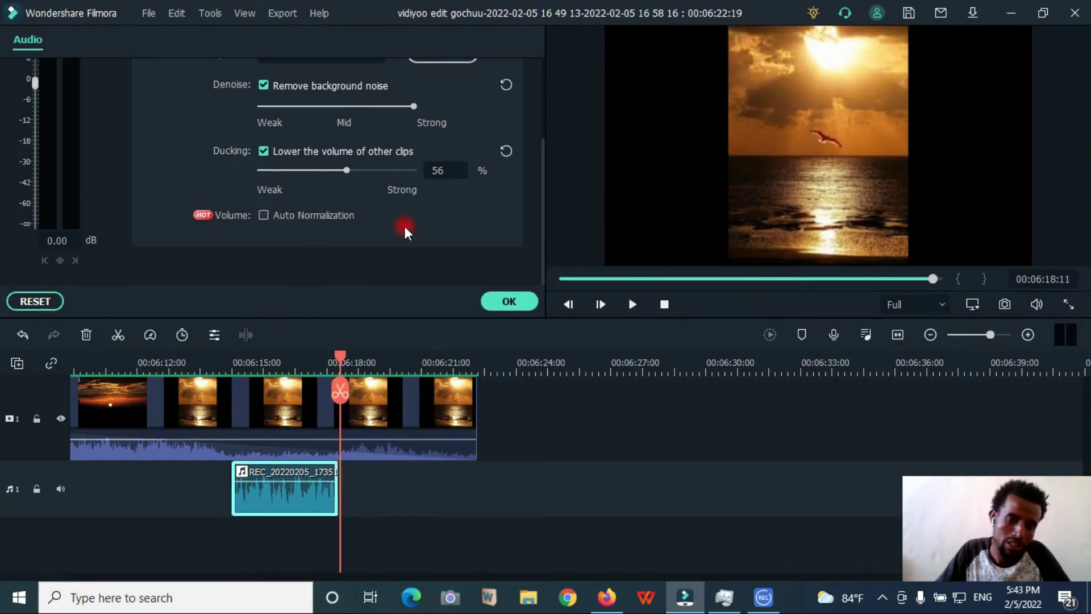
click(519, 306)
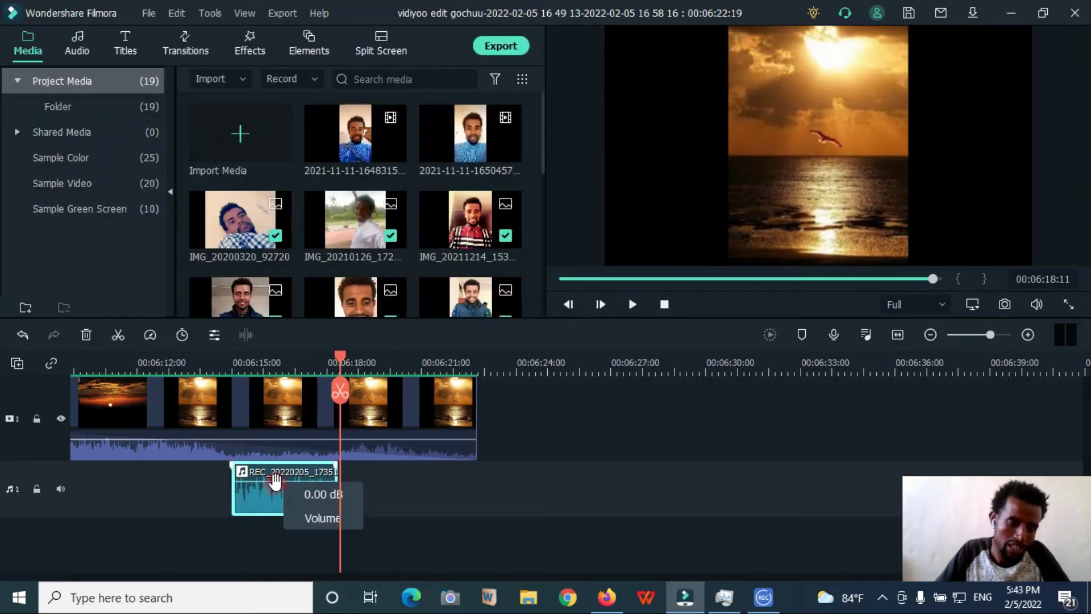
Raise the voice clip's volume on the timeline and play the clip from its start.
drag(275, 483, 282, 442)
click(232, 363)
key(space)
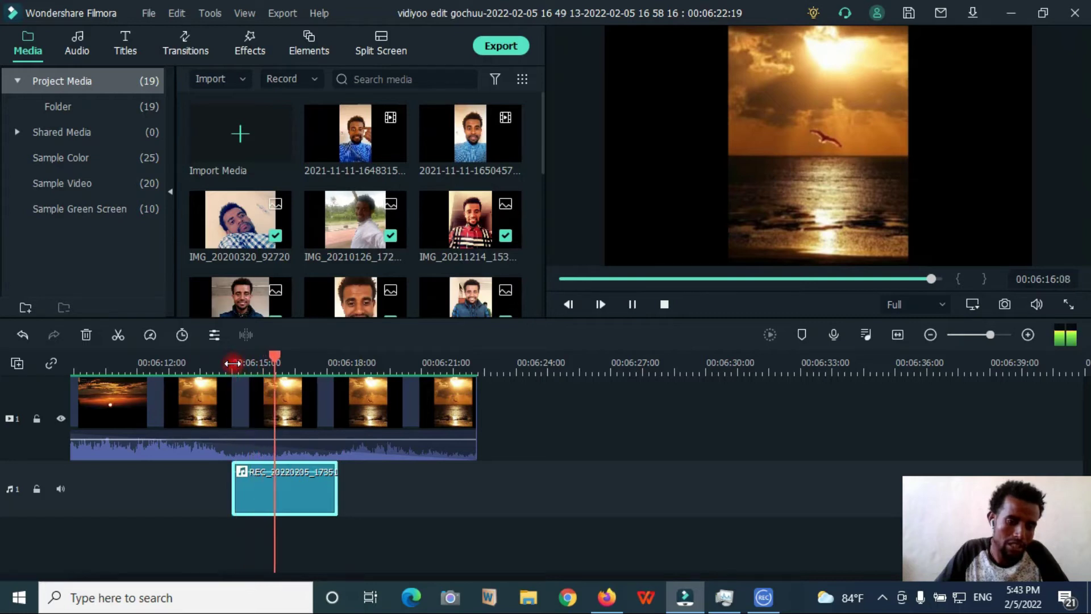
Lower the voice clip's volume on the timeline and play the section from a few seconds before the clip.
drag(273, 484, 251, 501)
click(230, 365)
click(111, 368)
key(space)
mouse_move(257, 441)
mouse_down()
mouse_move(256, 407)
mouse_move(254, 454)
mouse_move(261, 433)
mouse_up()
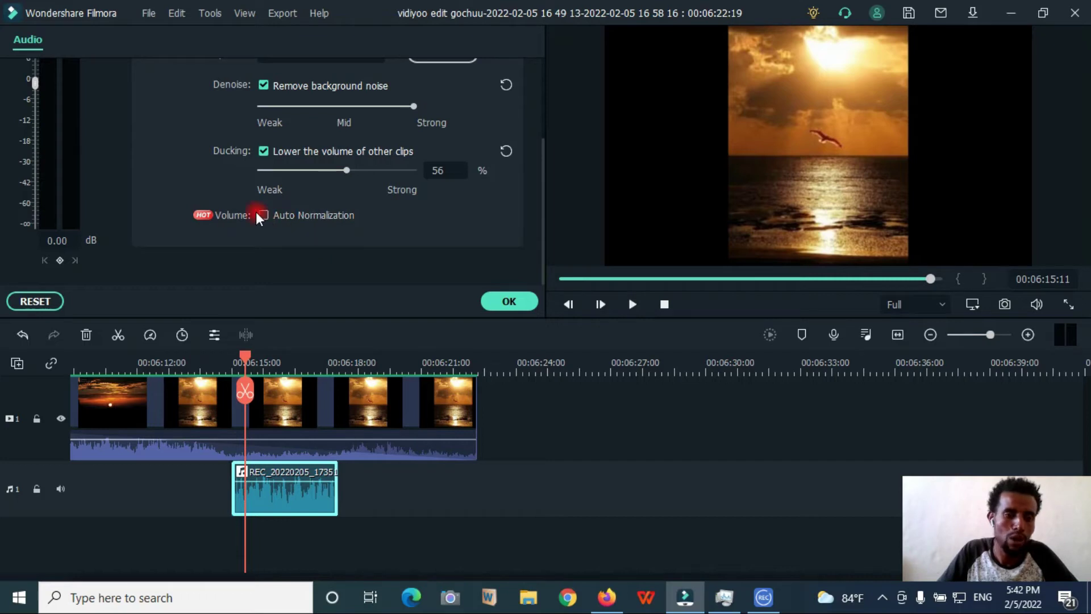
Switch auto normalization on and off for the voice clip to compare its waveform and sound.
click(263, 215)
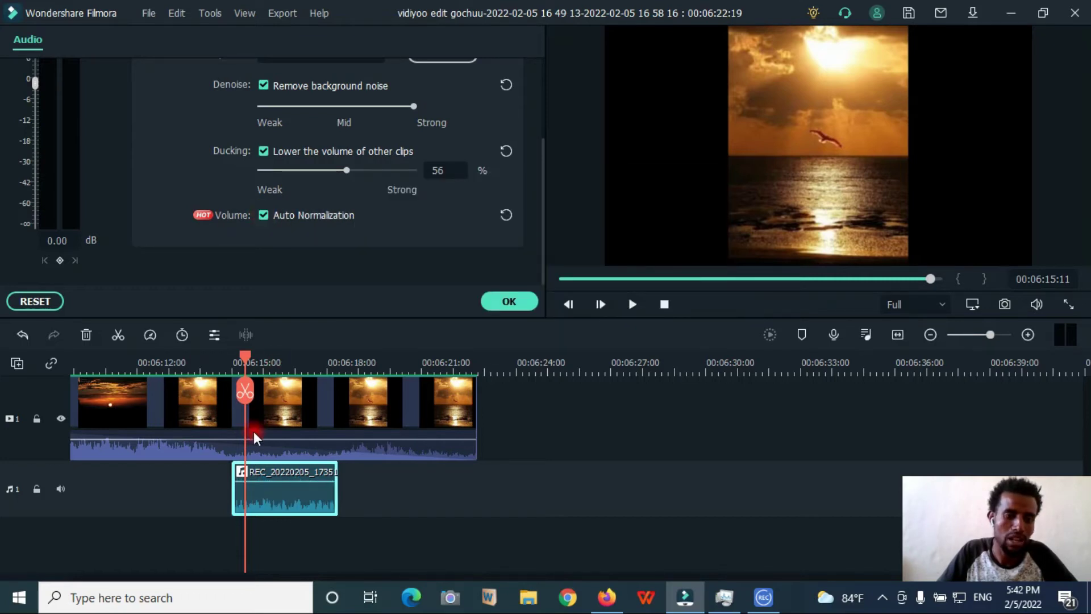
click(261, 213)
click(264, 213)
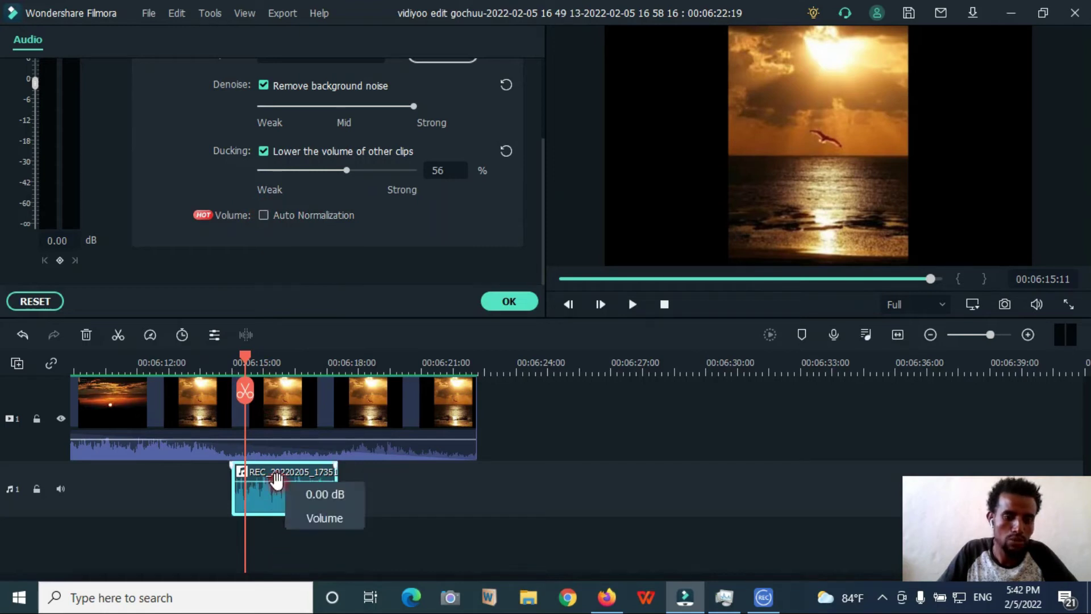
mouse_move(275, 482)
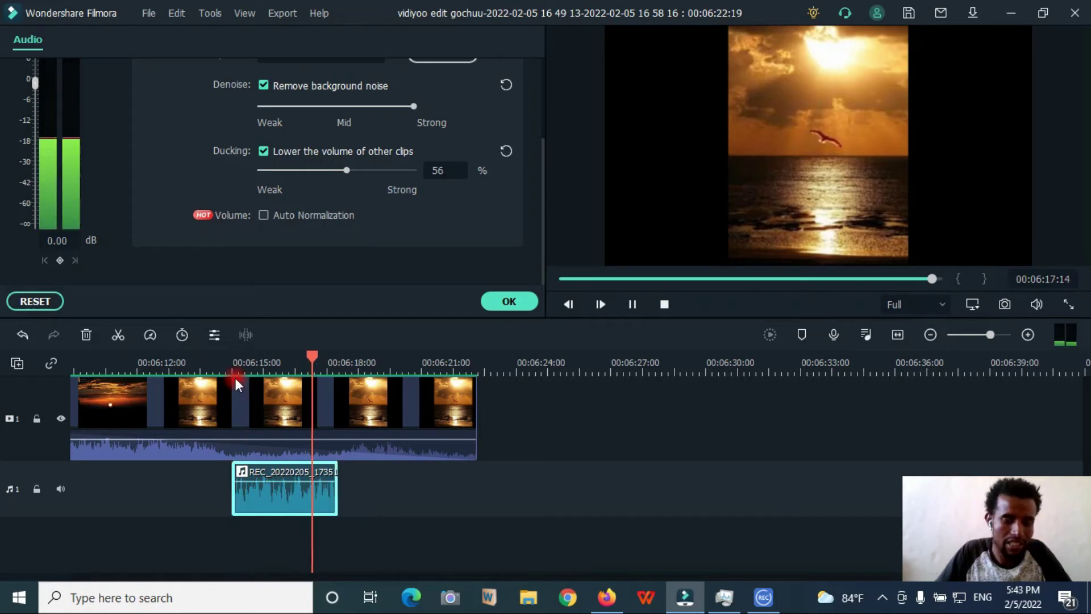
click(264, 214)
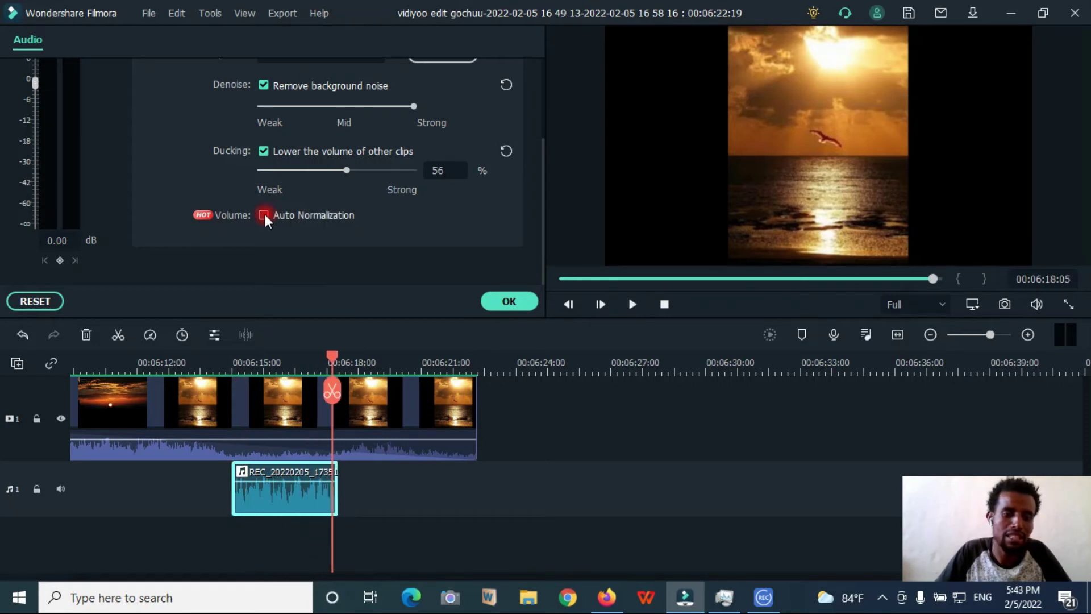
Enable auto normalization for the voice clip, play the clip from its start, and turn the option off again.
click(264, 215)
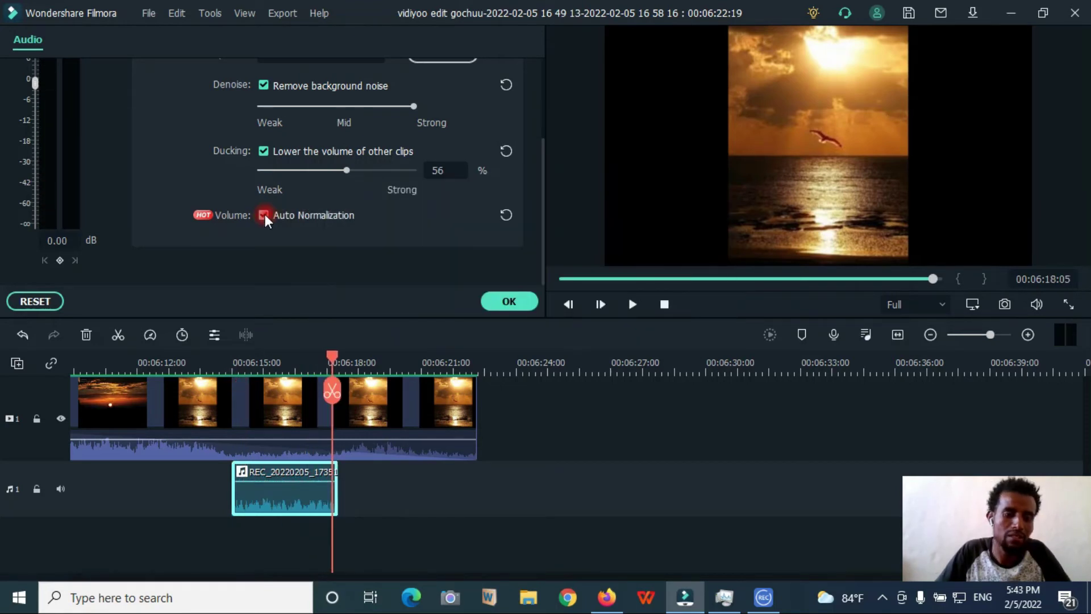
click(234, 365)
key(space)
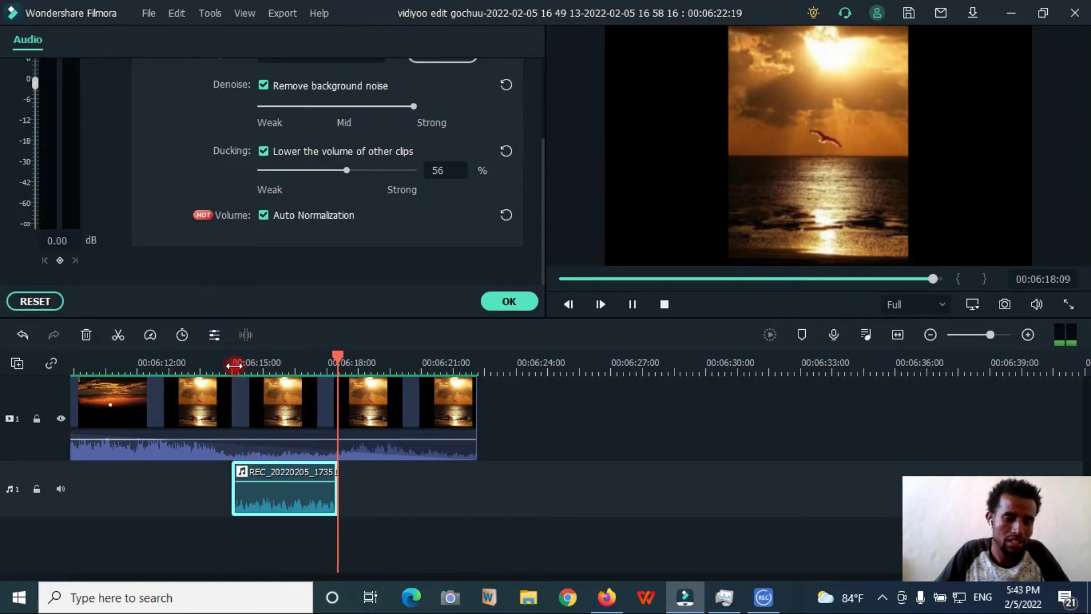
key(space)
click(263, 216)
click(271, 495)
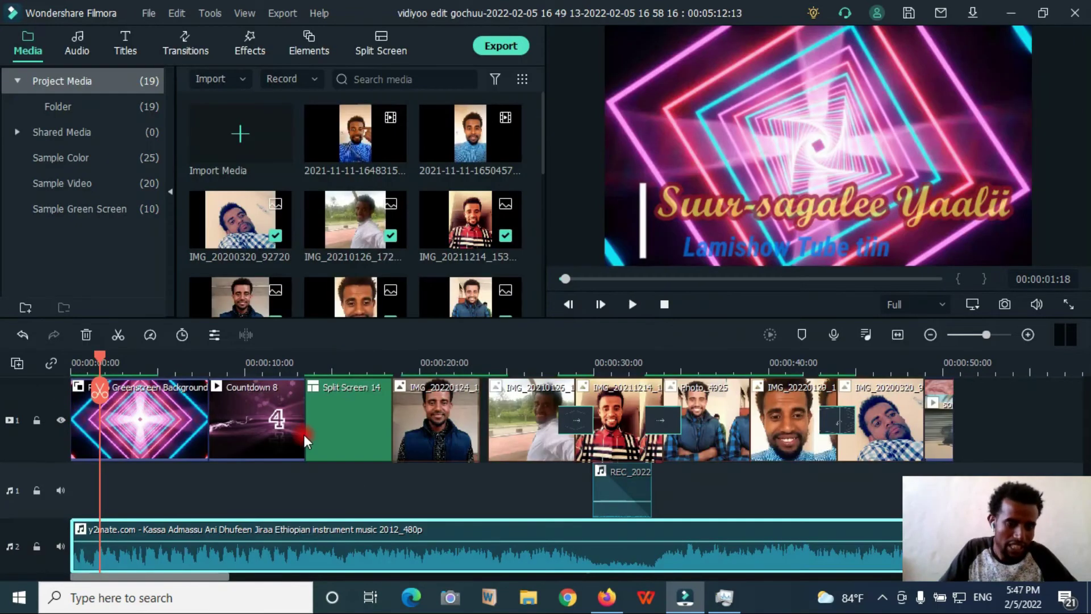
Hide video track 2, which holds the title, and play the timeline from the start.
scroll(303, 434, up, 5)
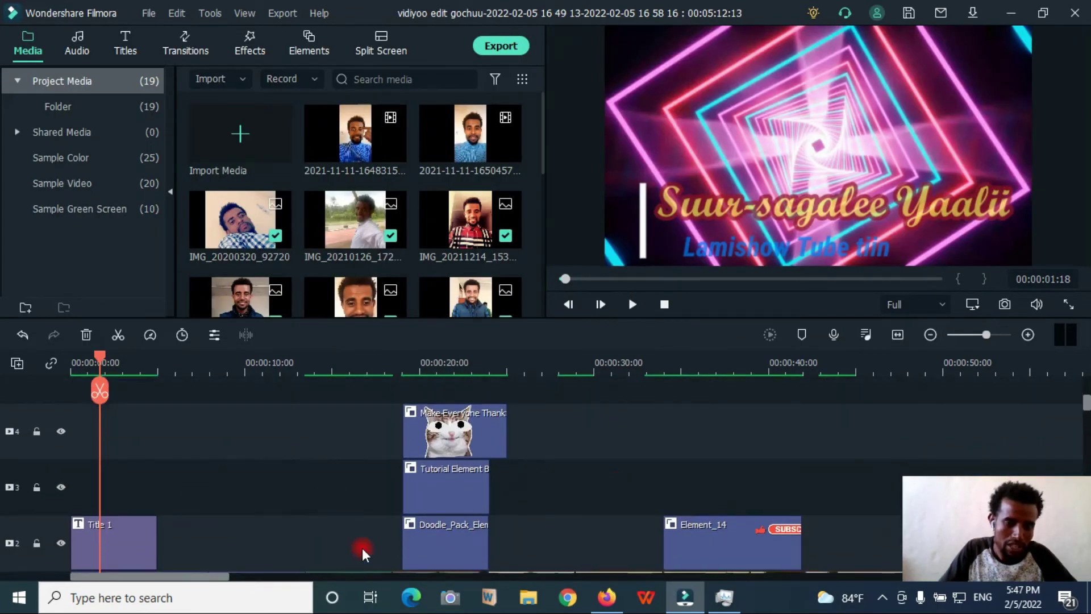
scroll(330, 534, down, 1)
scroll(460, 506, down, 1)
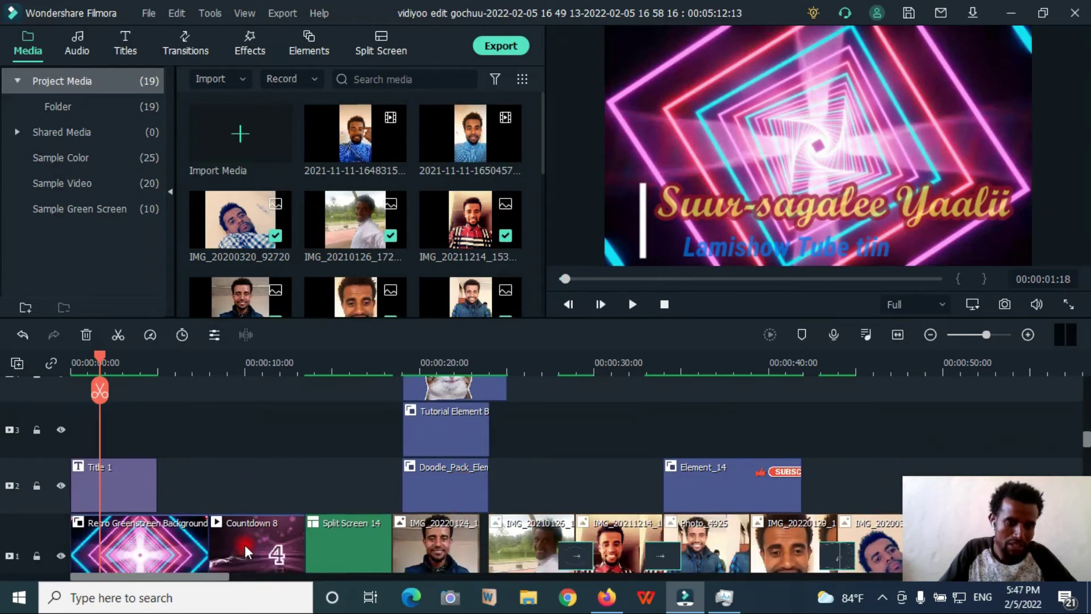
scroll(192, 541, down, 1)
scroll(337, 527, down, 1)
scroll(337, 527, down, 2)
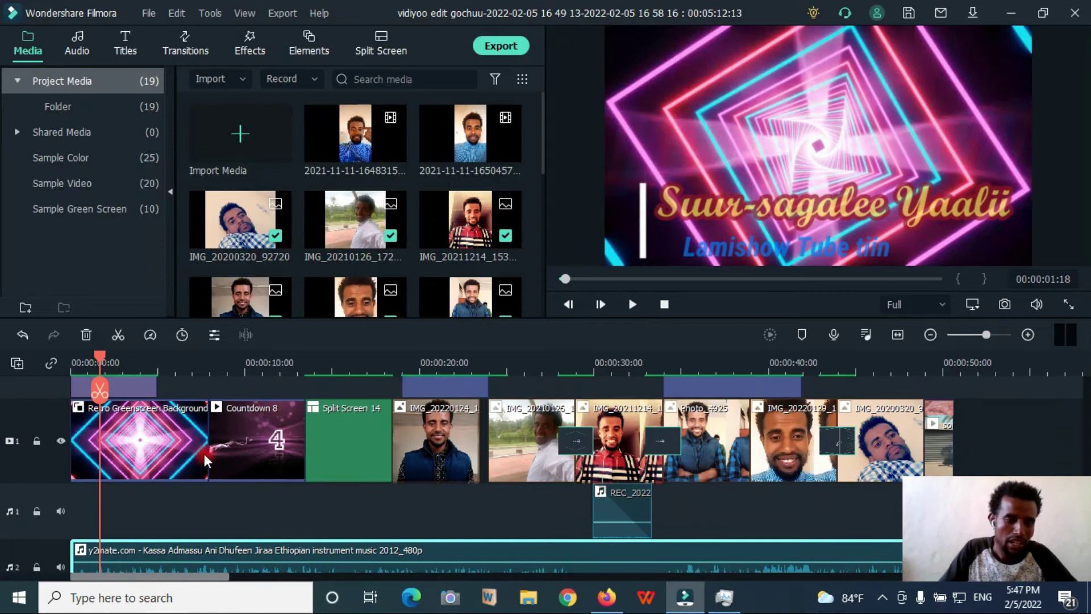
scroll(205, 454, up, 2)
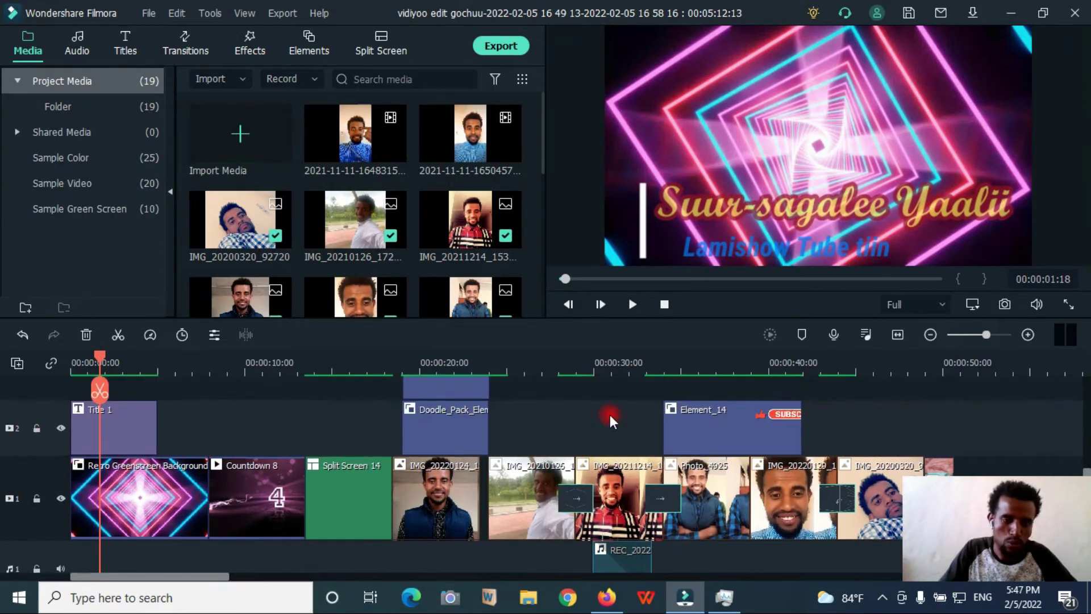
click(59, 428)
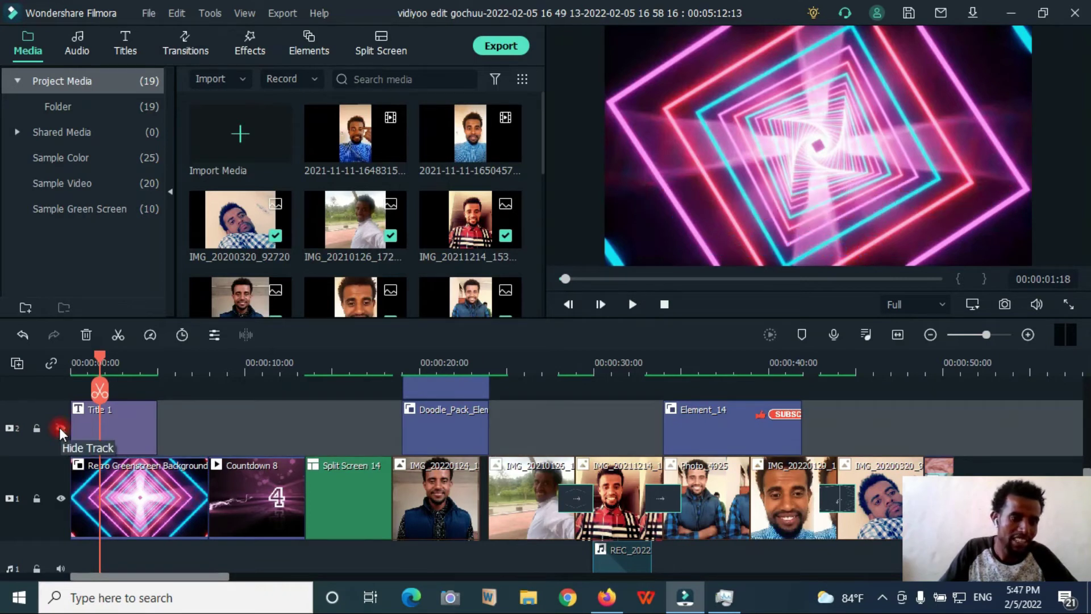
drag(100, 390, 73, 363)
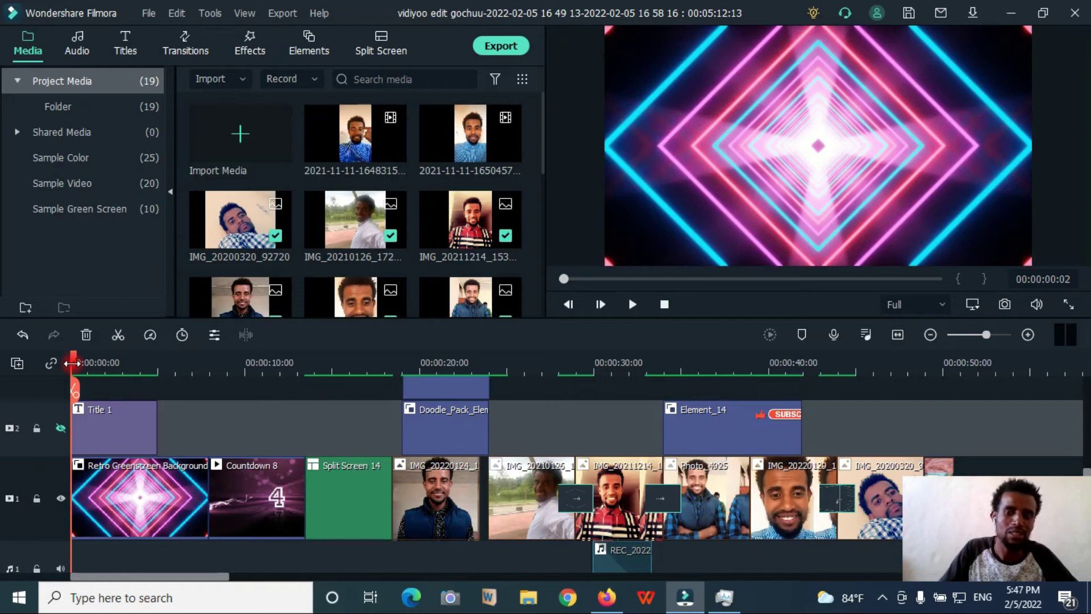
key(space)
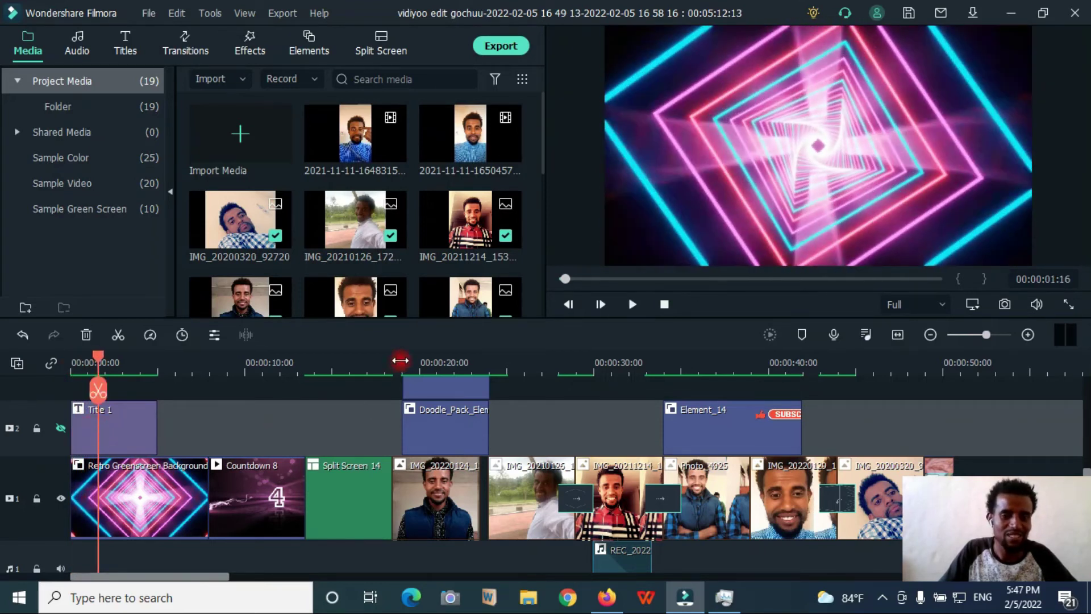
Replay the opening with video track 2 hidden and make the track visible again.
click(399, 360)
scroll(82, 360, up, 1)
click(83, 360)
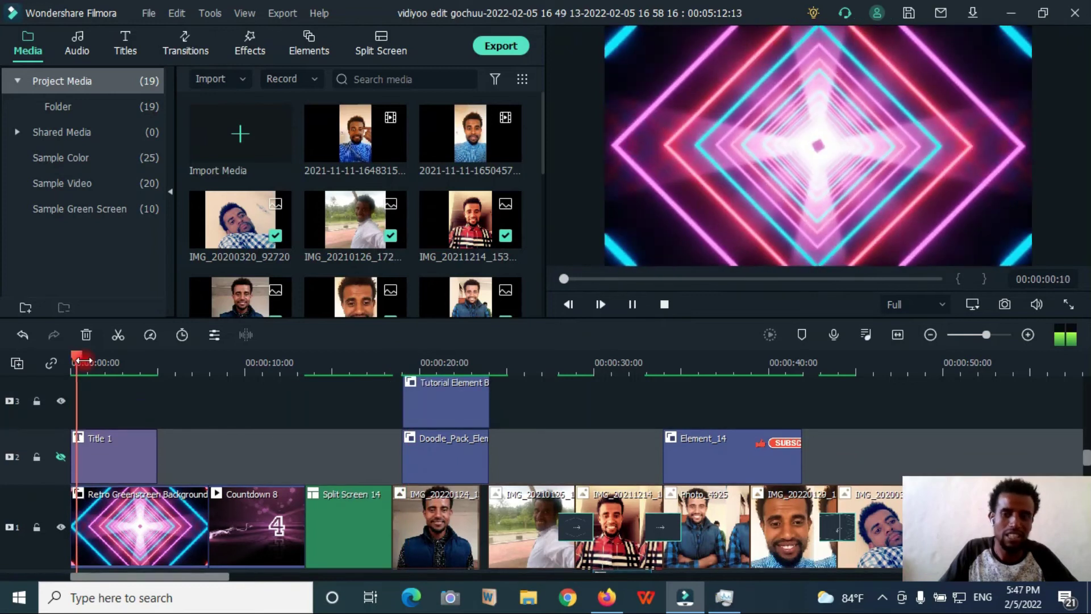
key(space)
click(61, 456)
Hide video track 1 to play the title alone from the start, and make the track visible again.
scroll(145, 536, down, 1)
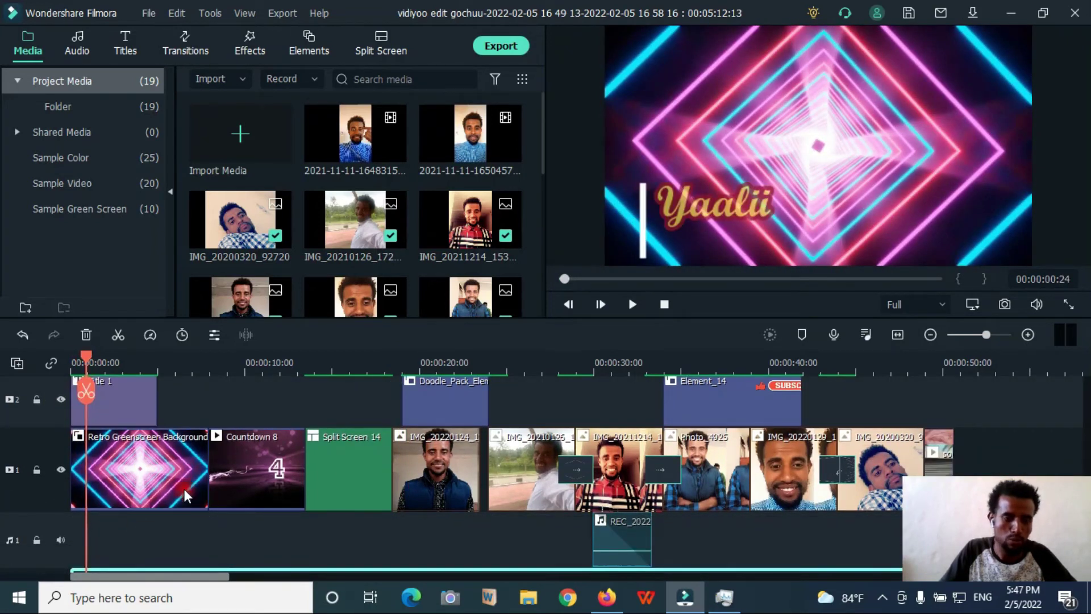
click(60, 469)
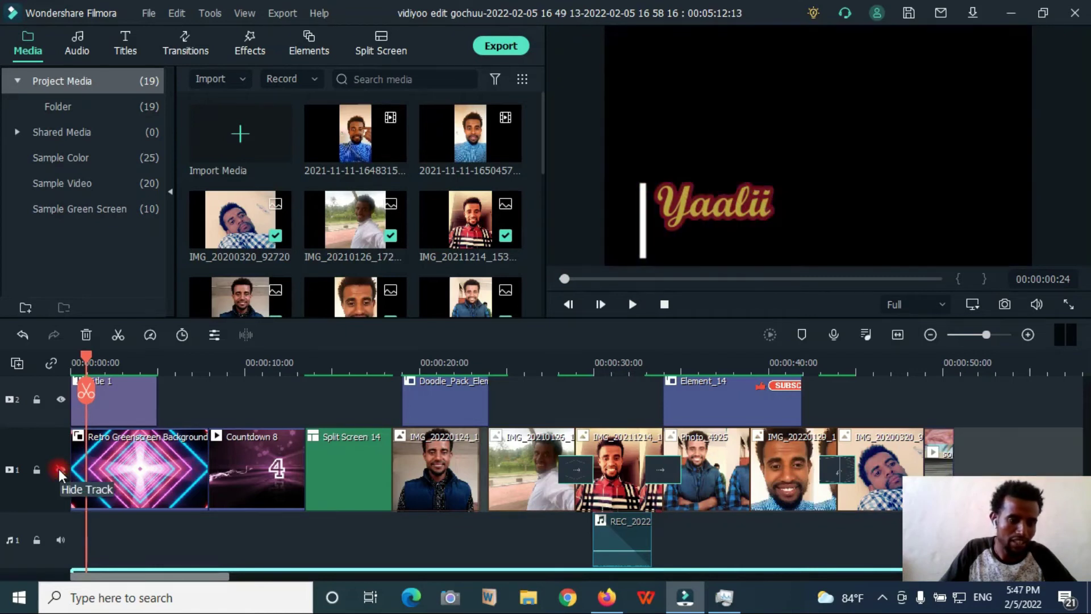
drag(84, 356, 65, 358)
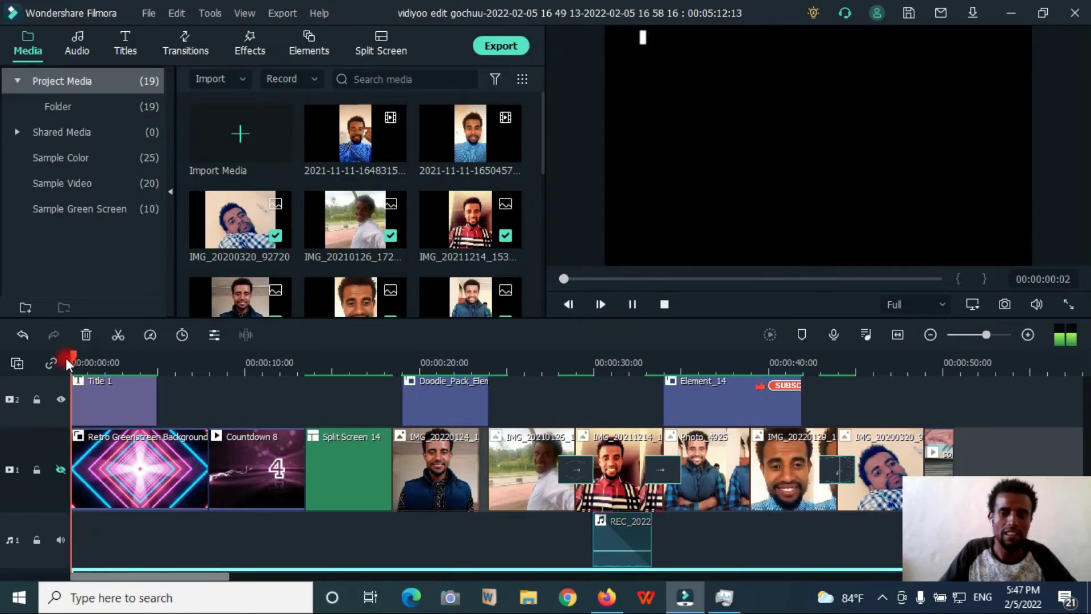
key(space)
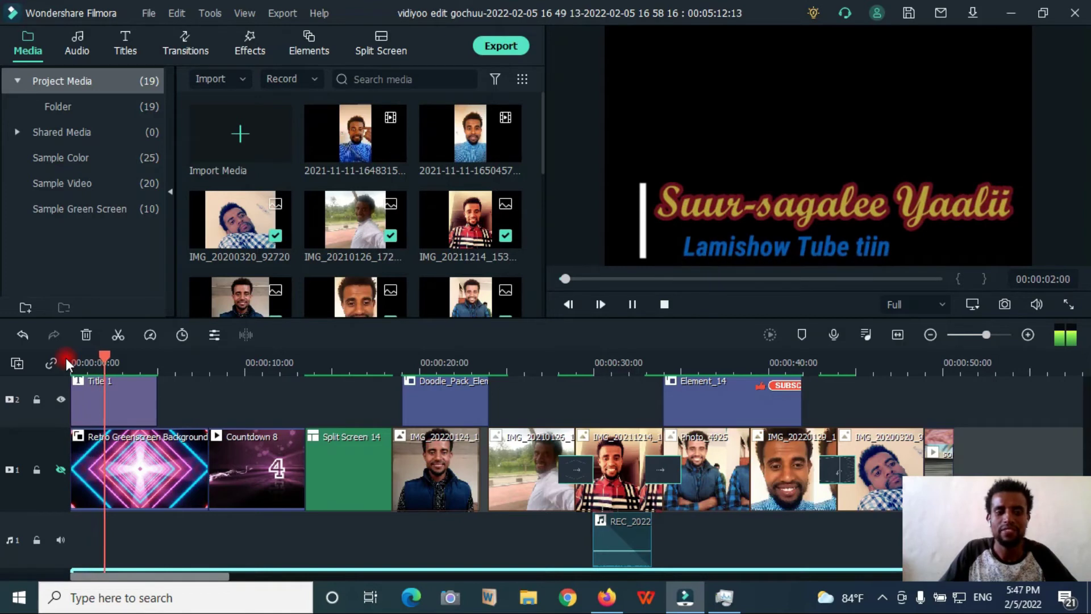
key(space)
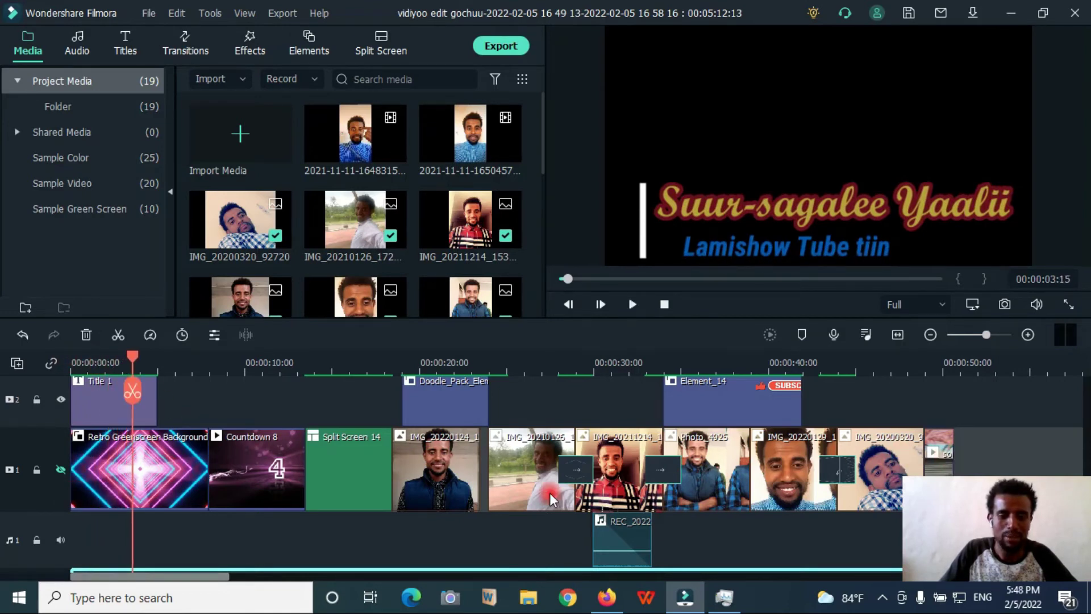
click(63, 468)
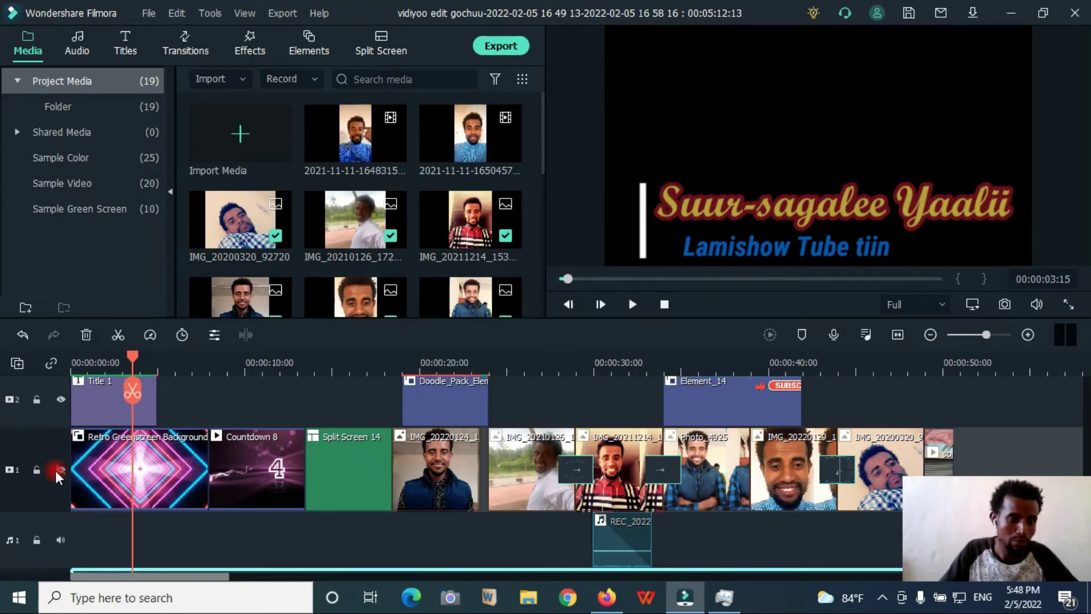
click(62, 470)
Lock video track 1 and try to select its background and Countdown 8 clips and open their options.
click(37, 467)
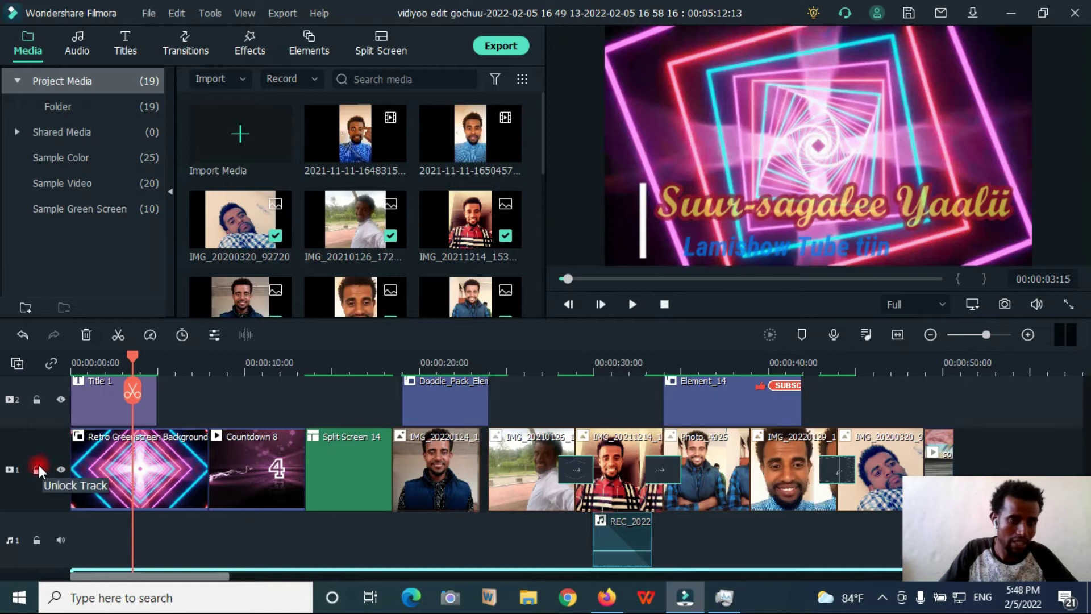
click(39, 467)
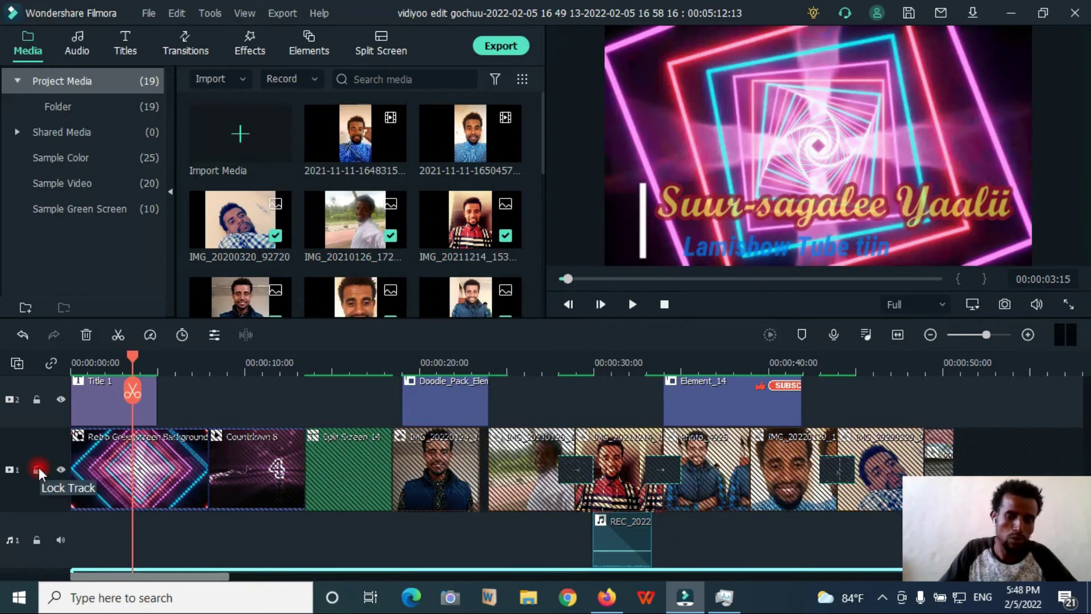
right_click(235, 458)
click(199, 462)
right_click(261, 461)
click(230, 453)
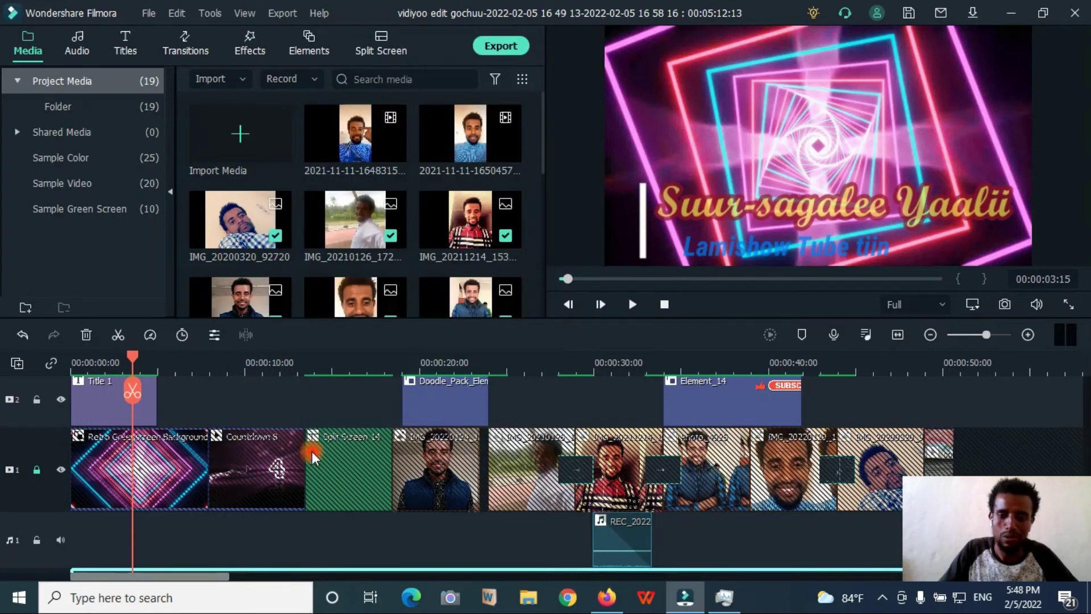
Play the timeline from the start with video track 1 locked, and try to select the track's background clip.
scroll(452, 452, down, 1)
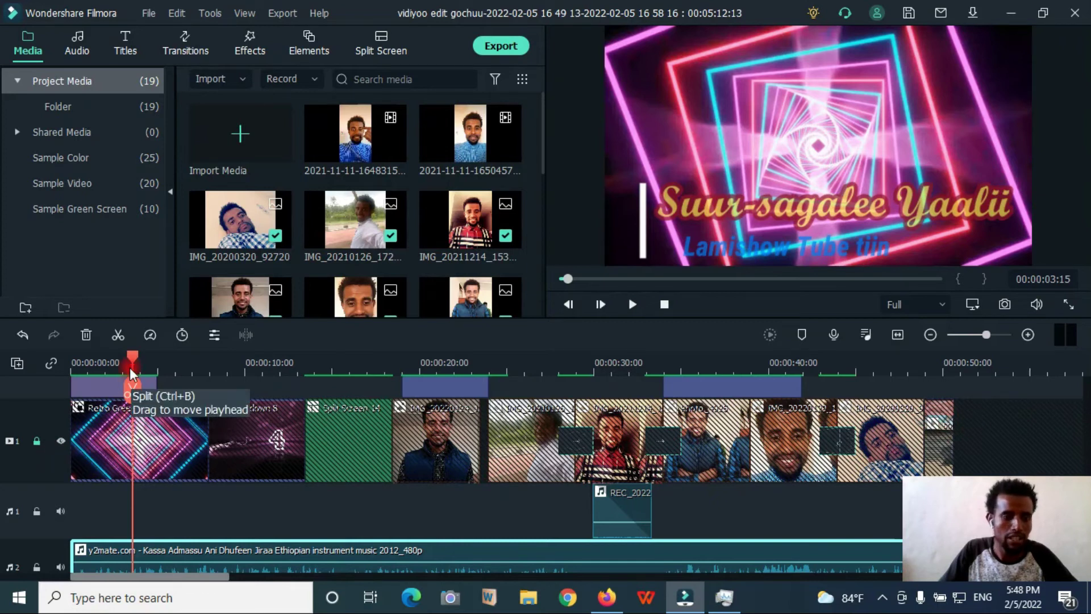
drag(130, 367, 47, 363)
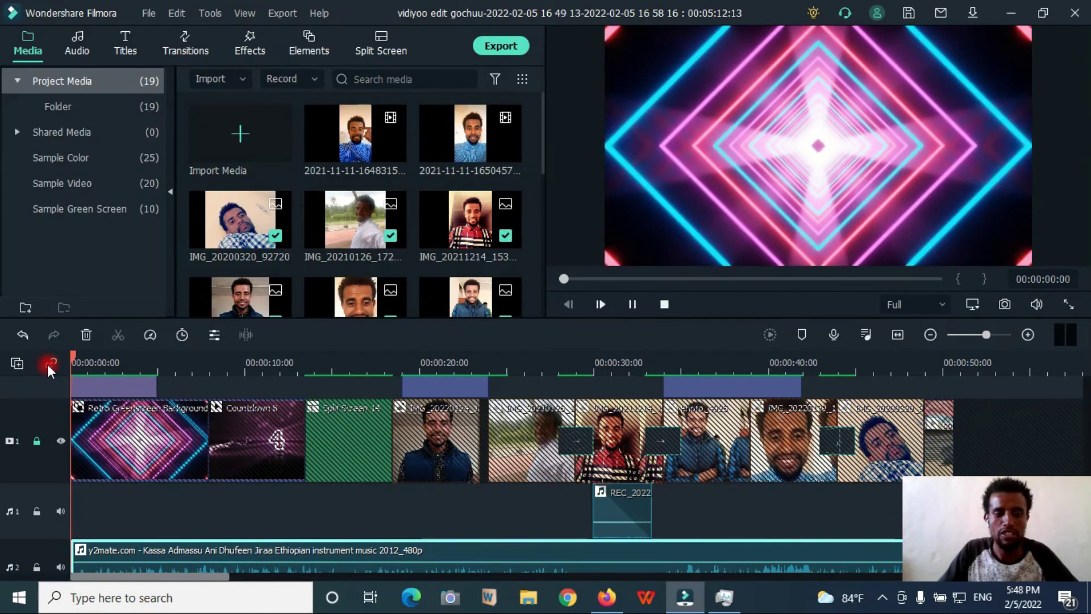
click(168, 386)
click(136, 453)
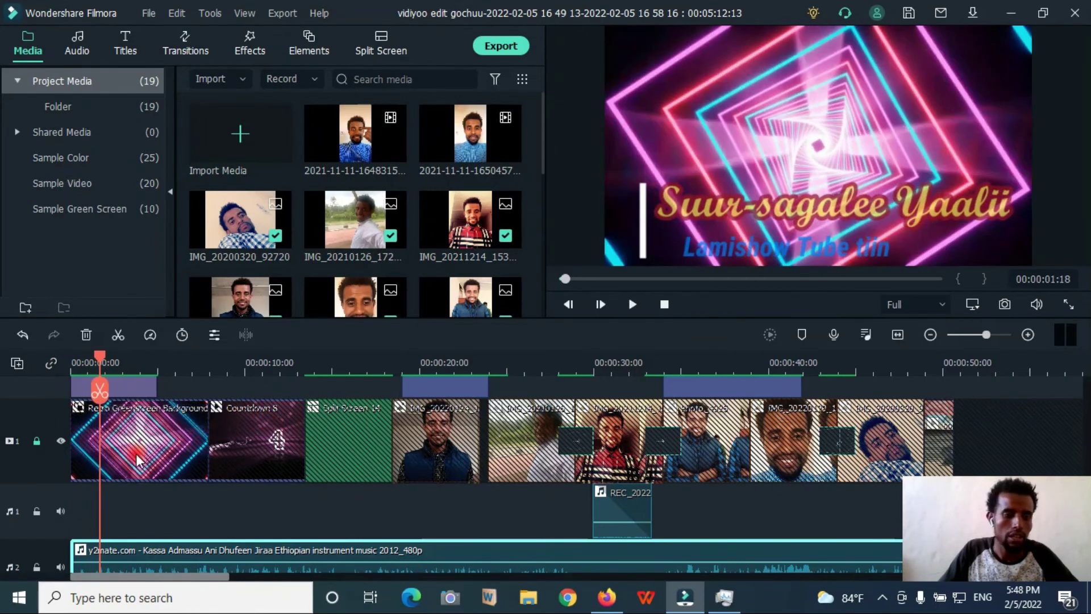
Unlock video track 1 and look over the timeline tracks.
click(36, 441)
scroll(185, 485, up, 2)
scroll(186, 487, down, 3)
scroll(186, 489, up, 3)
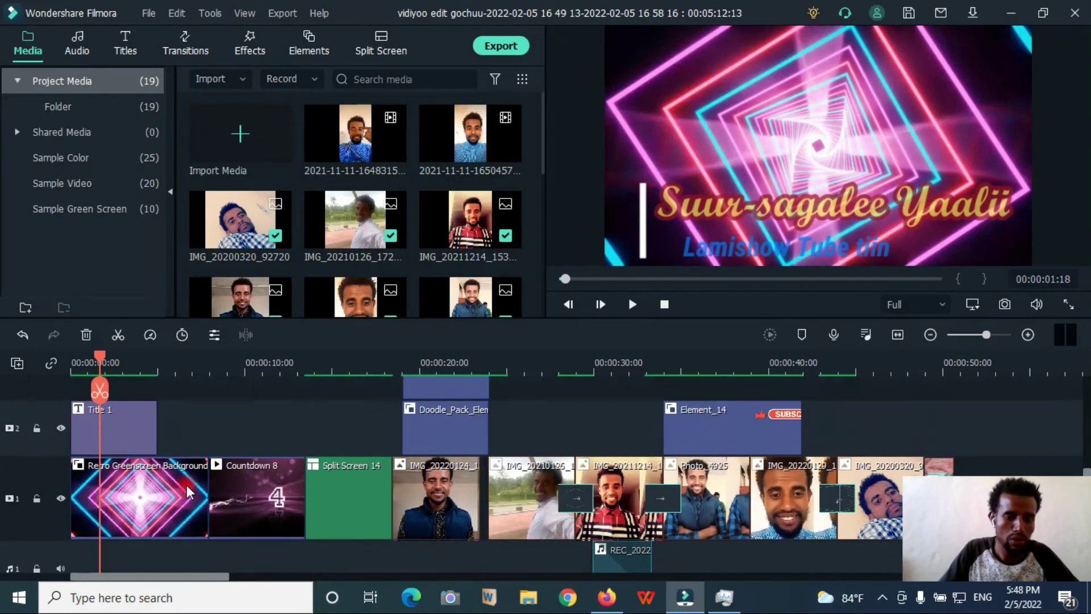
scroll(189, 492, up, 3)
scroll(189, 492, down, 3)
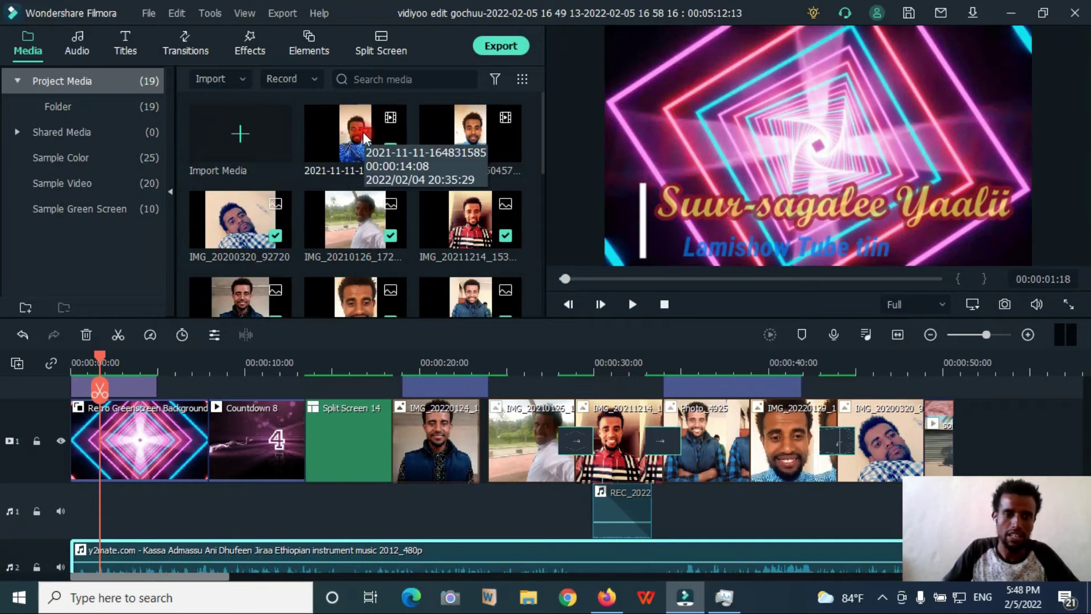
drag(473, 130, 200, 366)
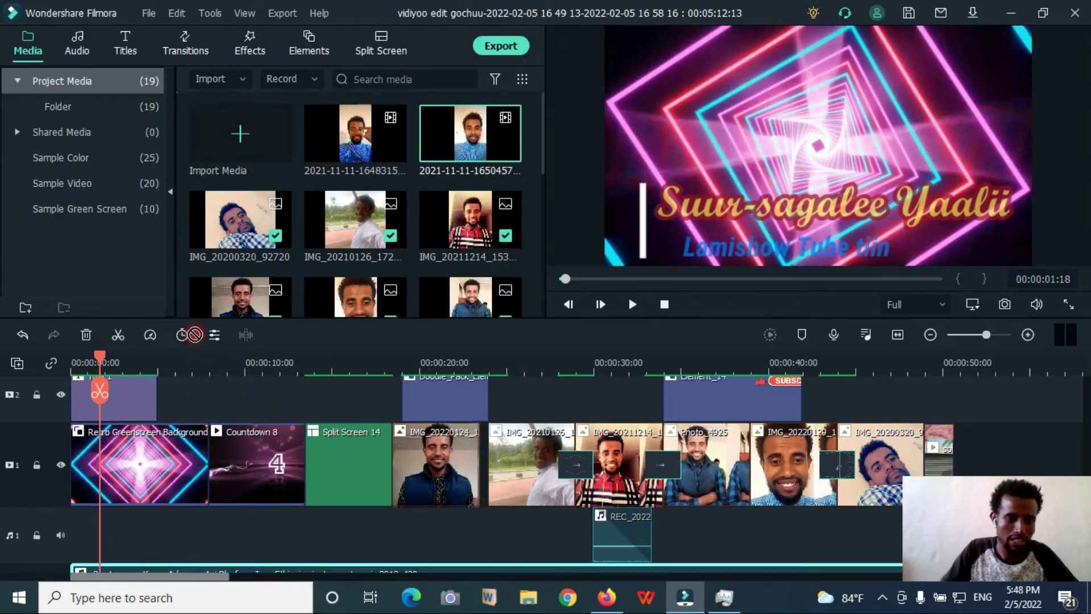
drag(191, 278, 139, 511)
drag(238, 335, 72, 463)
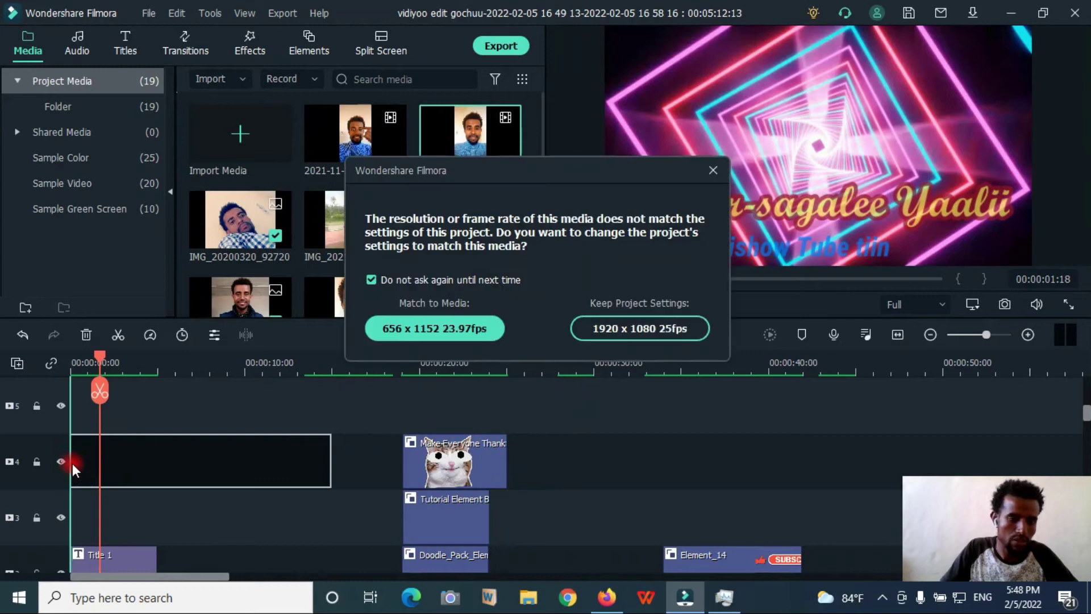
click(592, 335)
drag(181, 459, 173, 512)
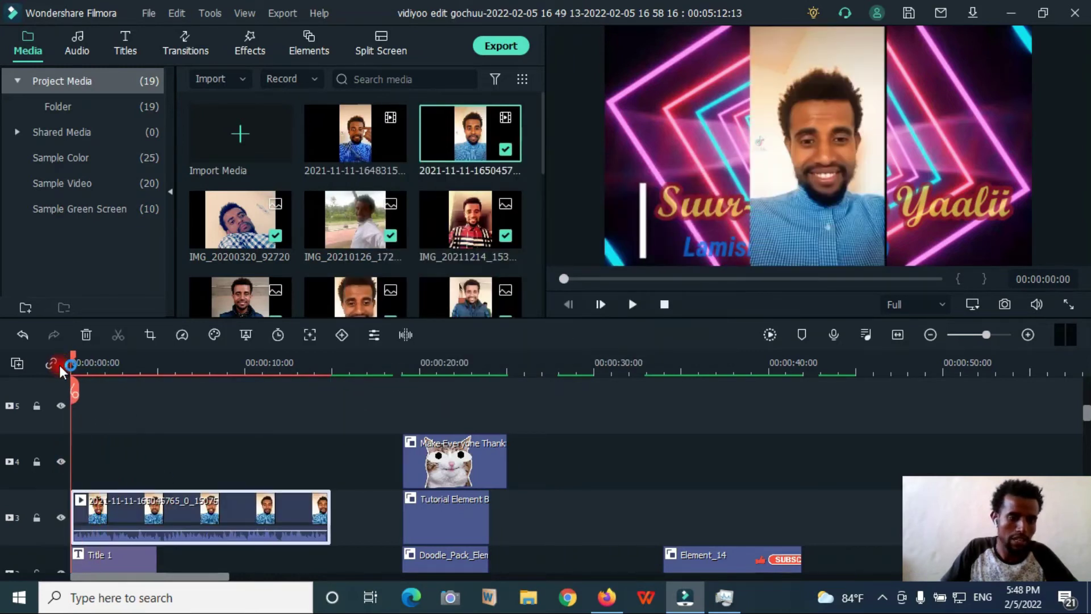
Play the opening from the start with the new overlay clip, and stop after a few seconds.
key(space)
scroll(278, 402, down, 1)
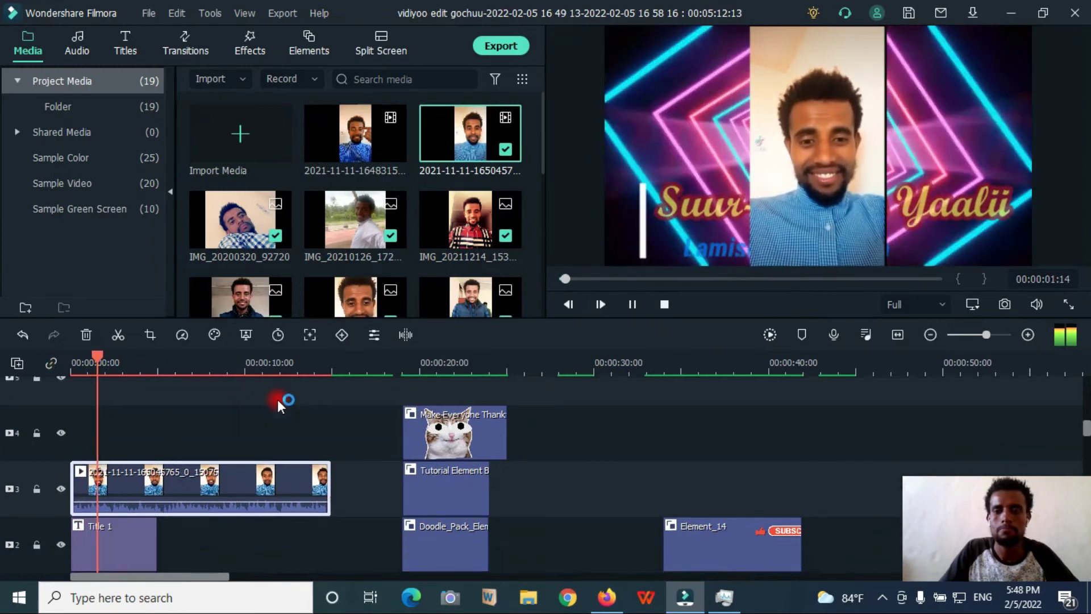
scroll(277, 399, down, 1)
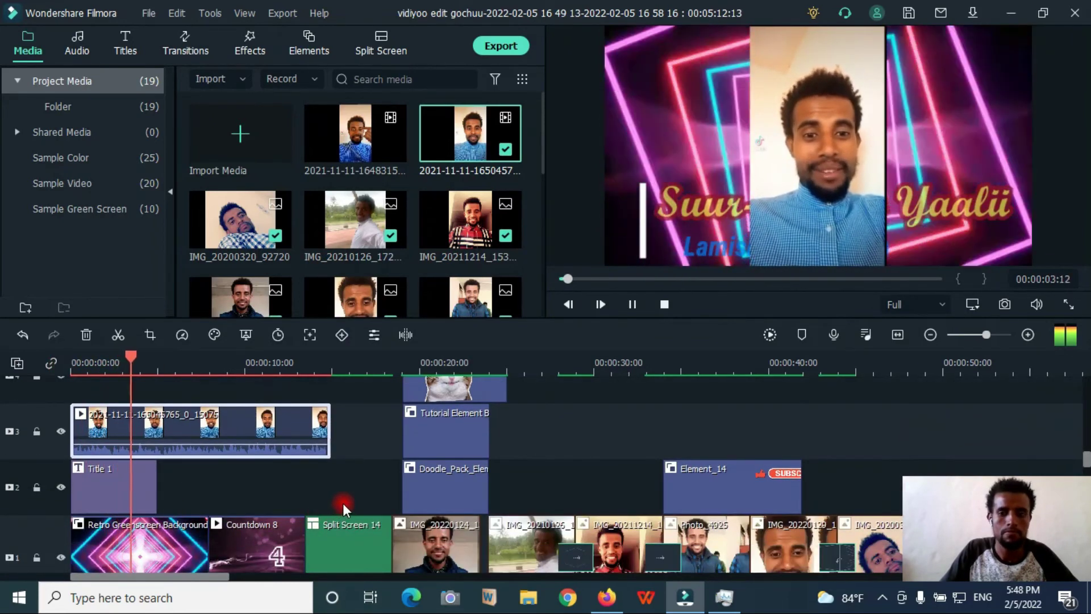
key(space)
scroll(250, 496, down, 2)
scroll(250, 496, up, 4)
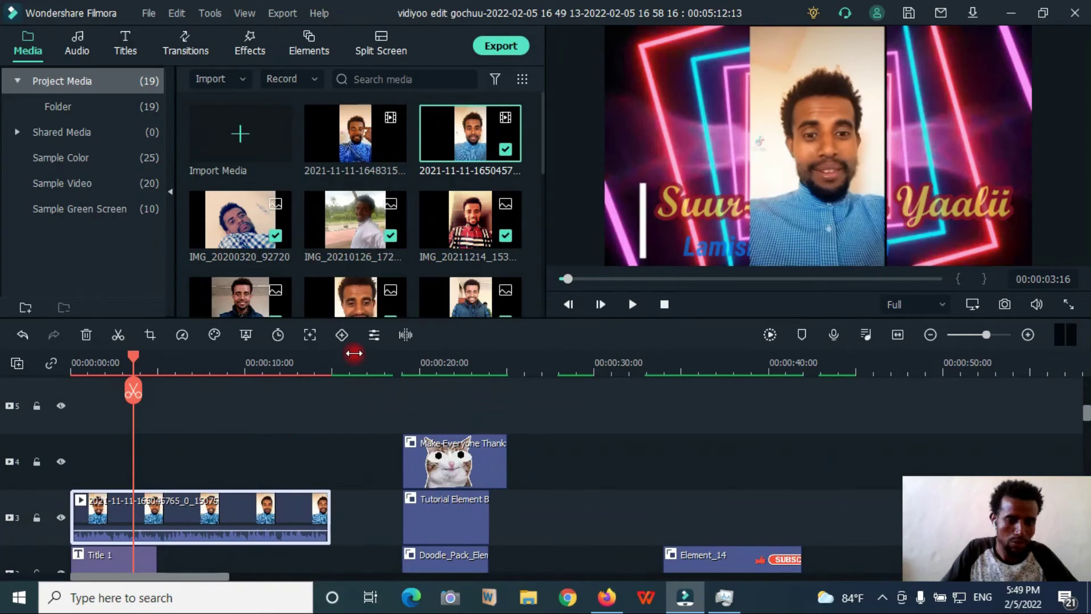
Split the background music at 00:00:14:18, near the overlay clip's end, and lower the volume of its first part.
click(326, 364)
scroll(338, 409, down, 1)
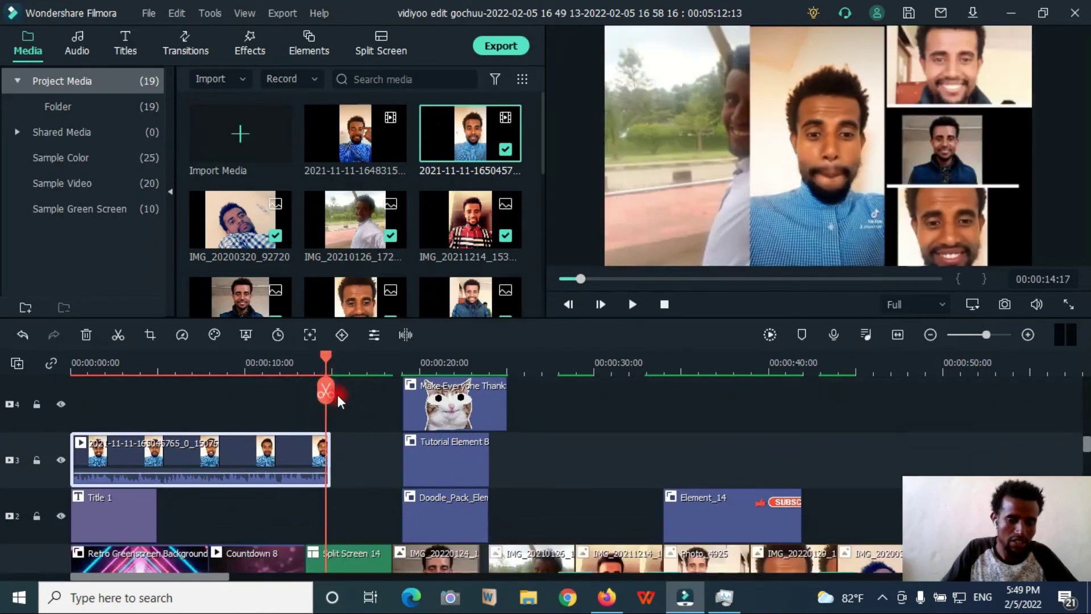
scroll(311, 488, down, 4)
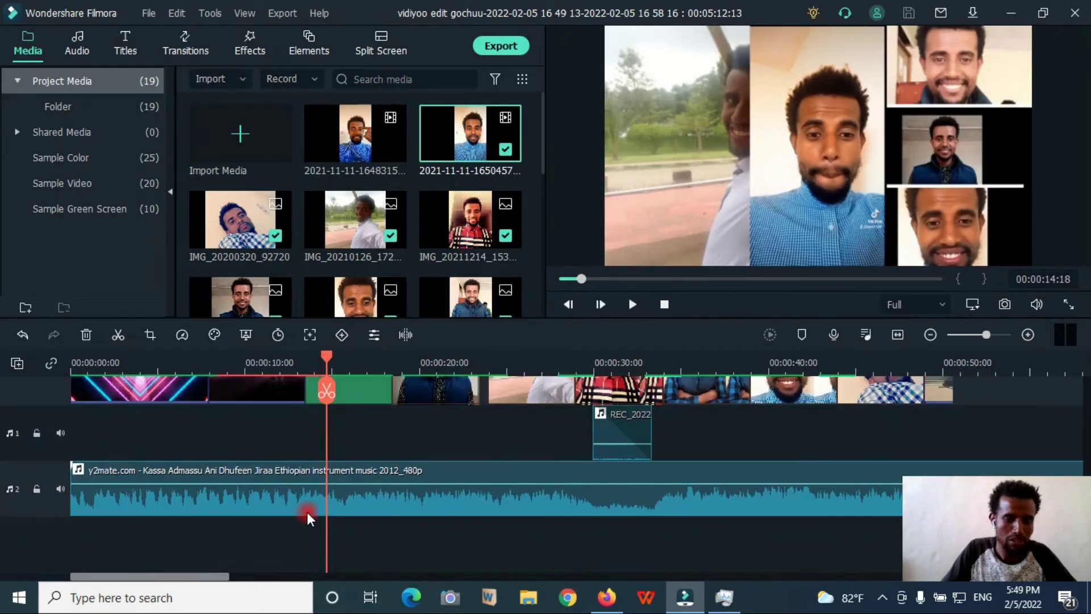
click(308, 500)
click(326, 395)
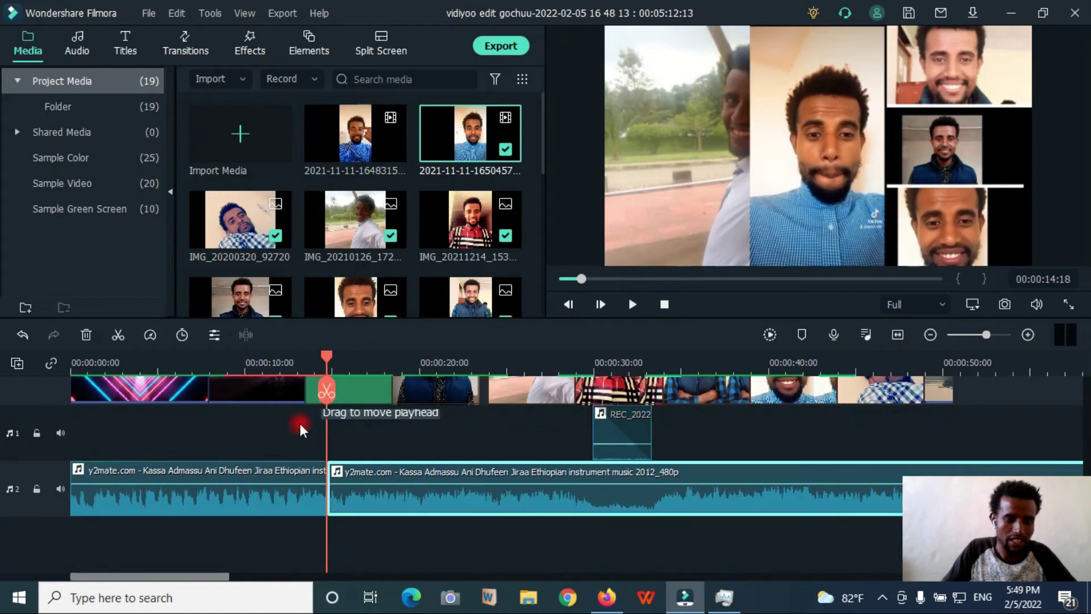
click(268, 500)
drag(273, 482, 223, 523)
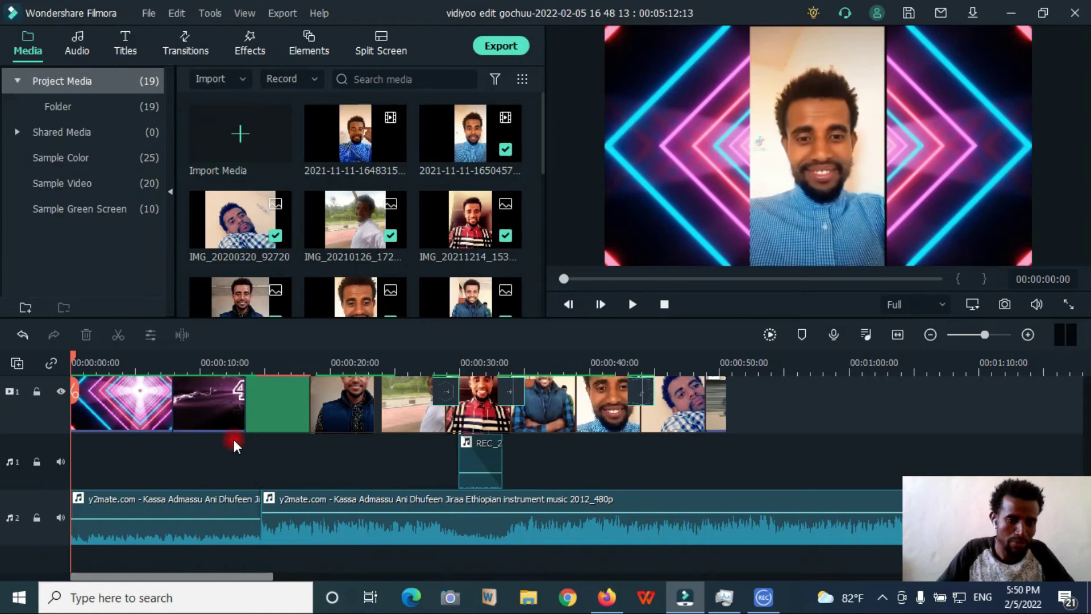
Play the opening and lower the volume of the first background music part further.
scroll(233, 438, up, 4)
scroll(182, 392, up, 1)
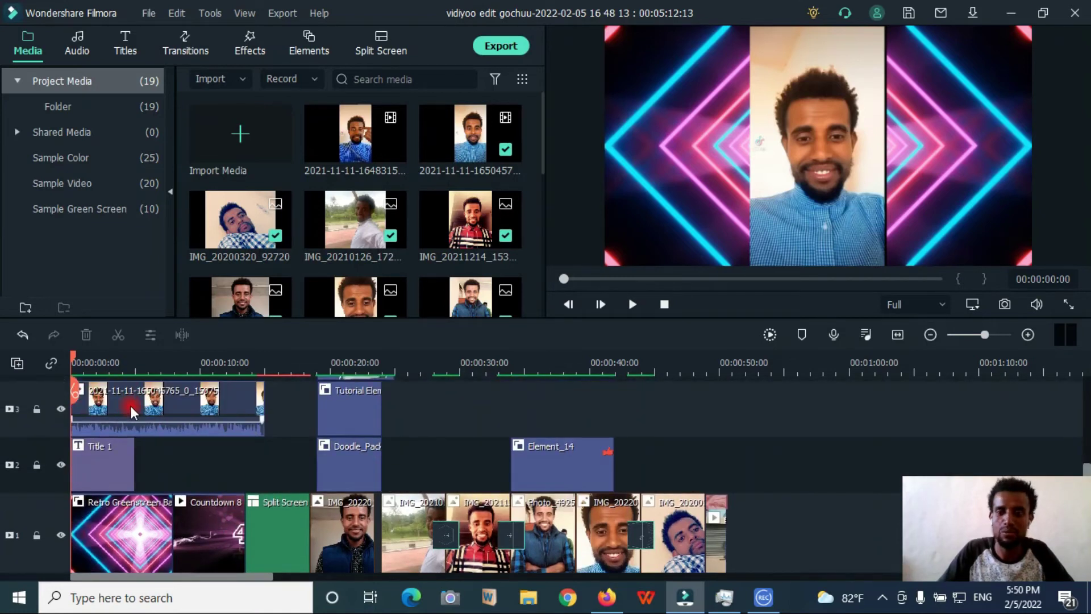
click(633, 304)
scroll(325, 384, down, 1)
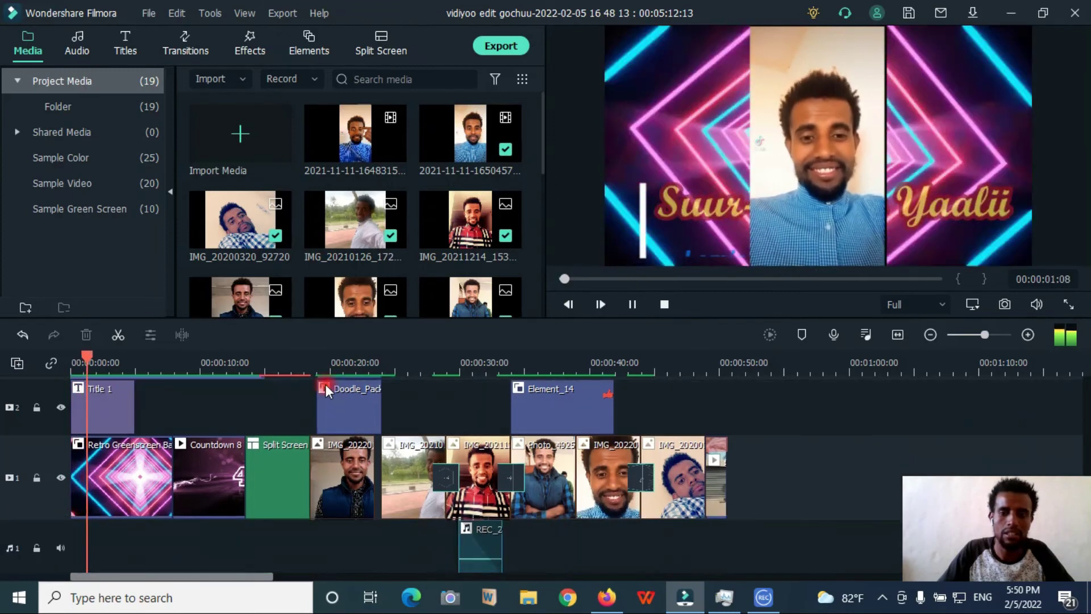
scroll(324, 384, down, 1)
click(148, 529)
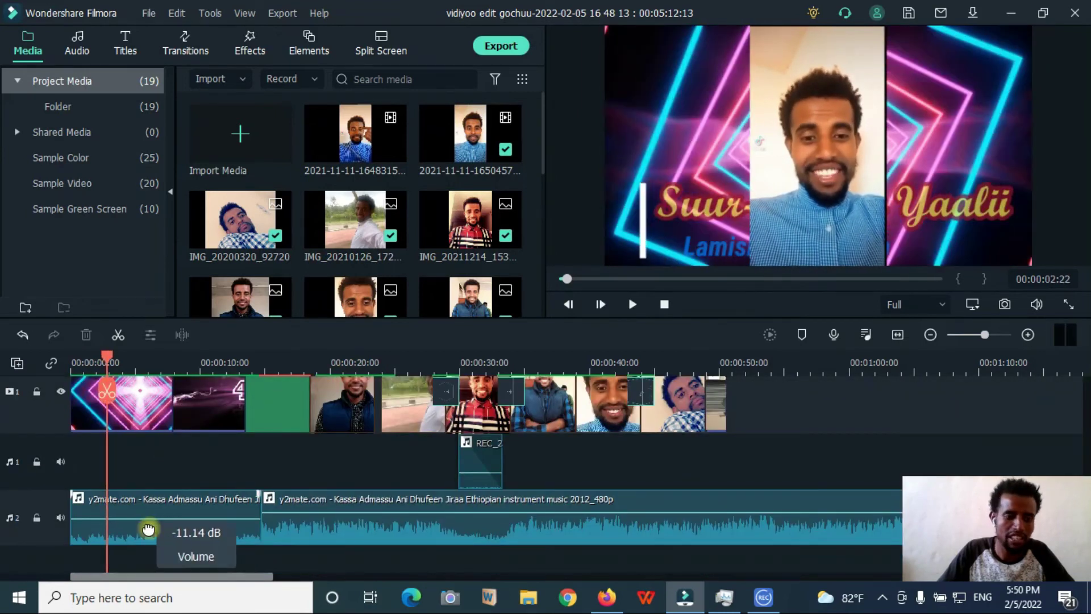
key(space)
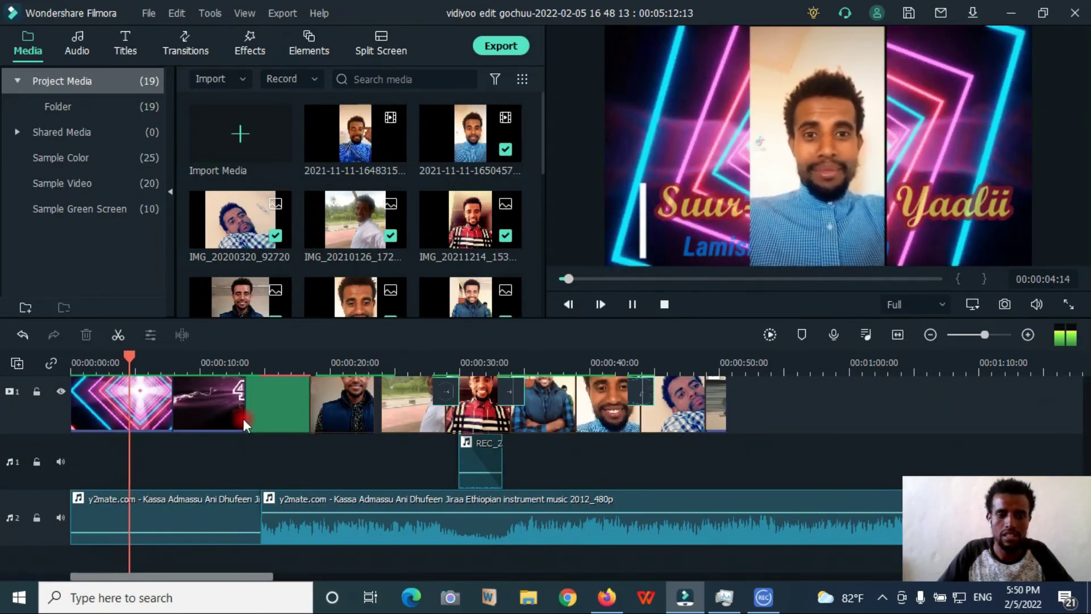
Lower the volume of the overlay clip on video track 3 and replay the timeline from the start.
scroll(243, 425, up, 5)
key(space)
drag(190, 426, 200, 410)
click(74, 369)
key(space)
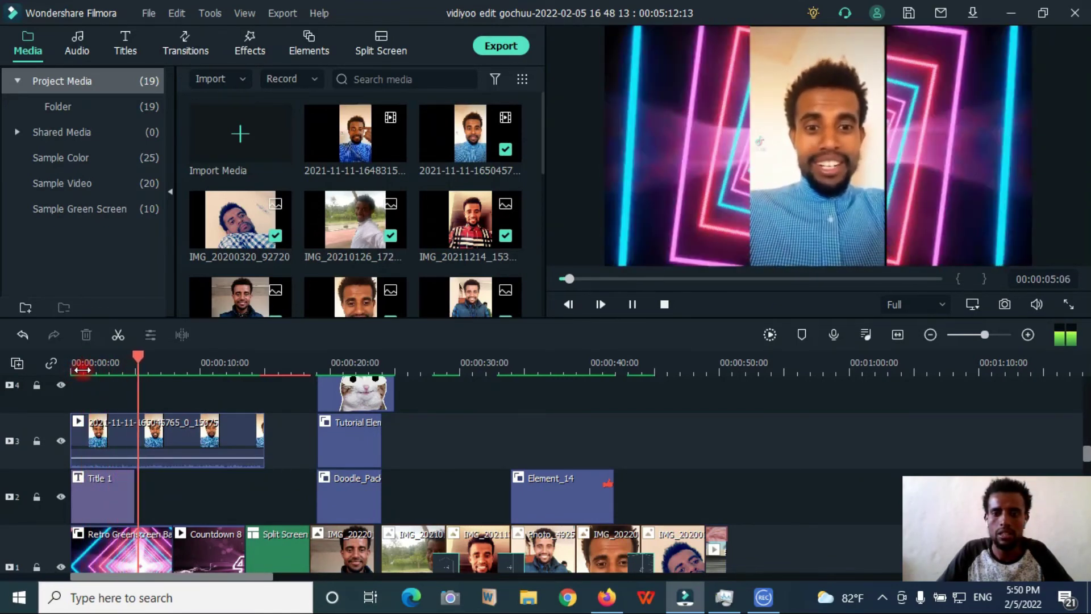
Shrink the video track 3 overlay clip proportionally in the preview and place it near the middle of the frame.
click(620, 155)
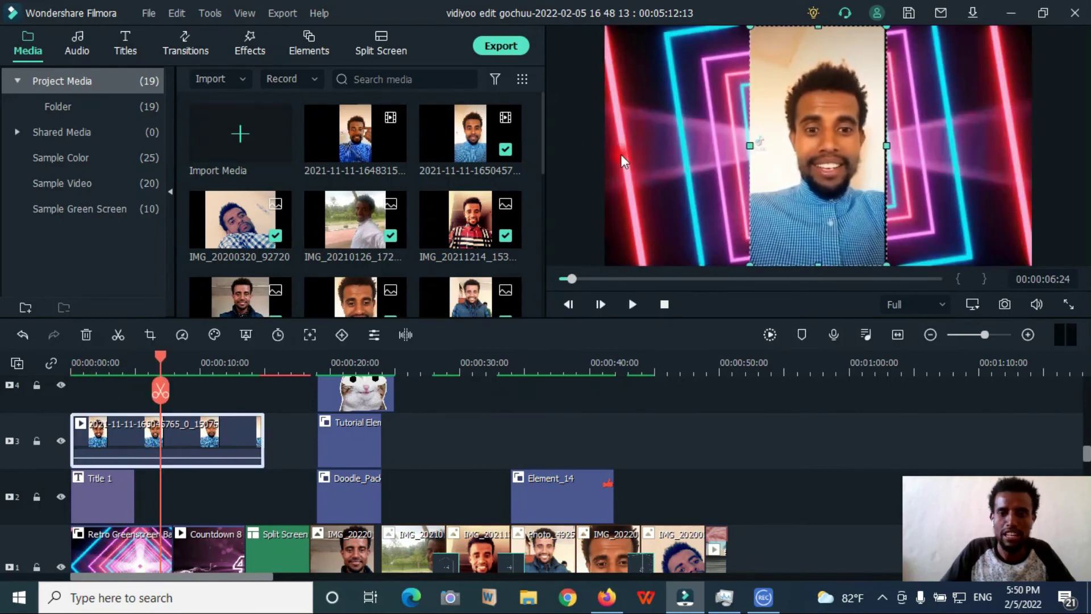
drag(808, 160, 949, 162)
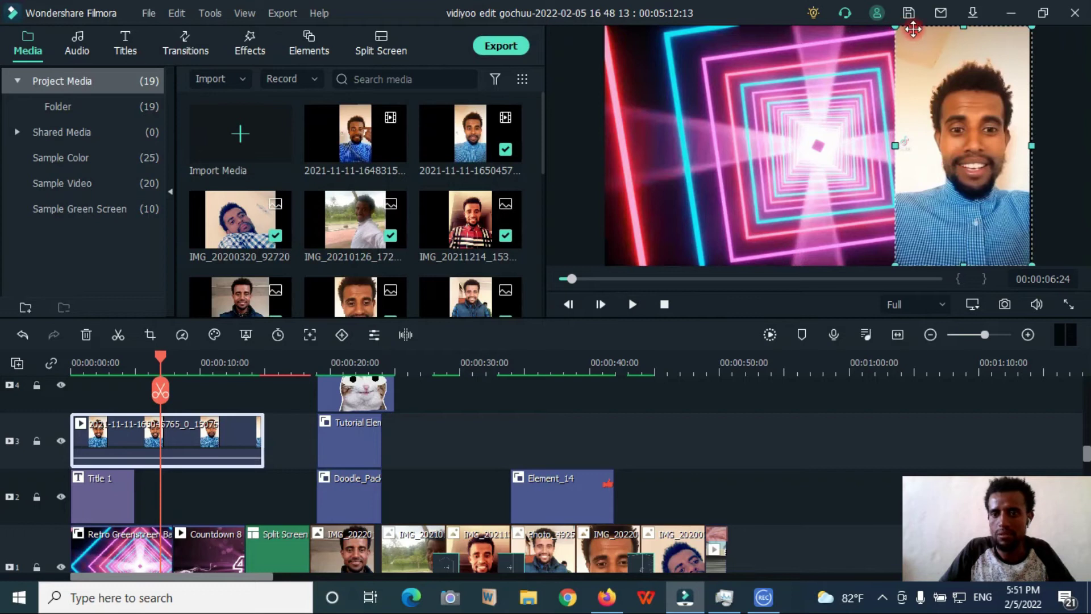
drag(897, 29, 939, 103)
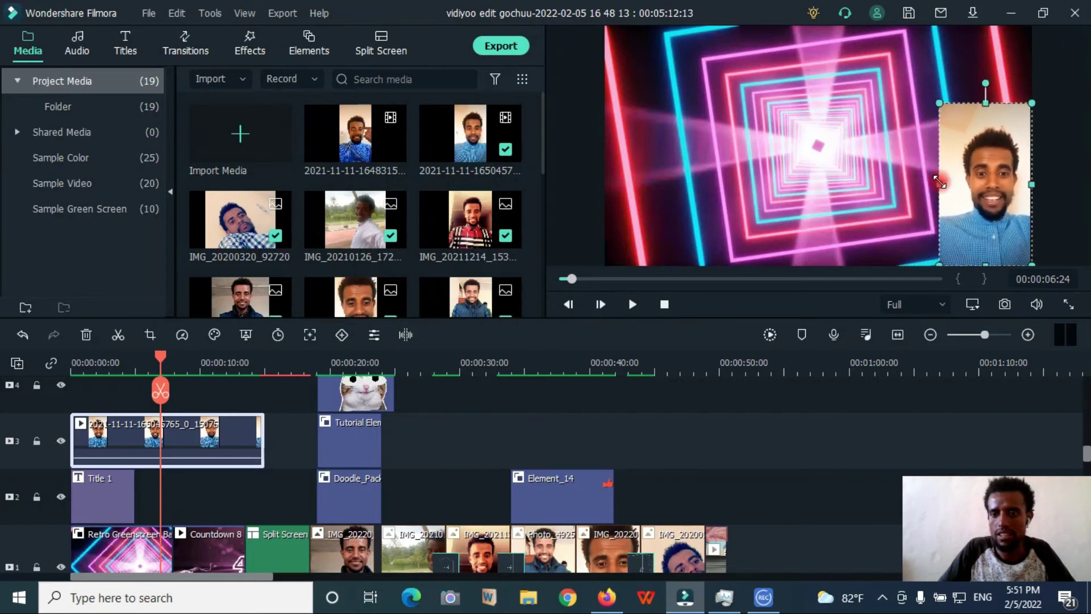
drag(997, 208, 845, 168)
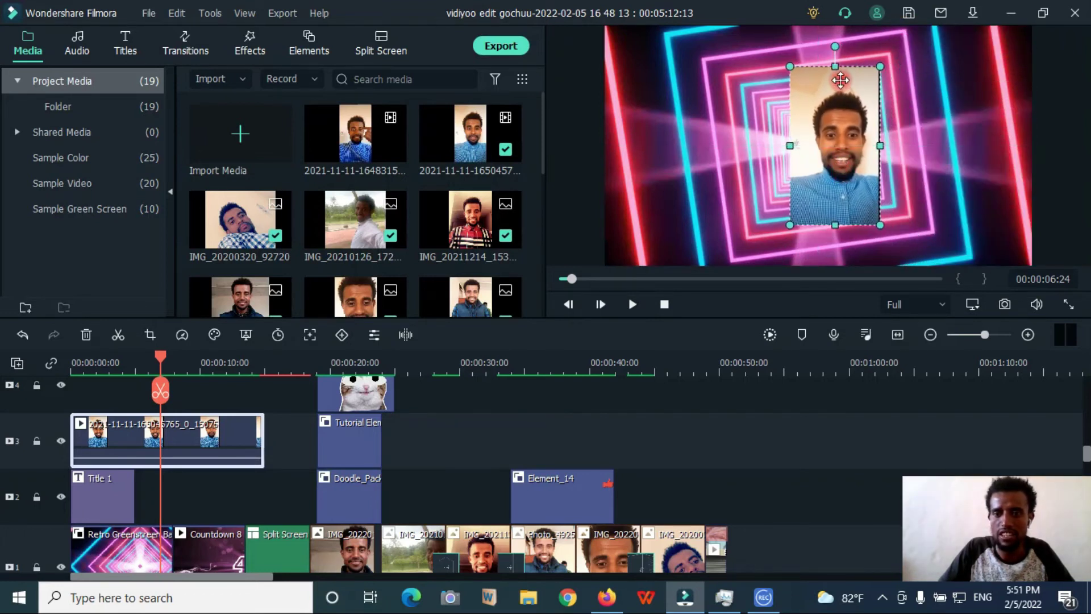
Reduce the height of the overlay clip in the preview and centre it in the frame.
click(833, 63)
drag(833, 63, 838, 122)
key(ctrl+z)
click(833, 77)
drag(856, 163, 841, 142)
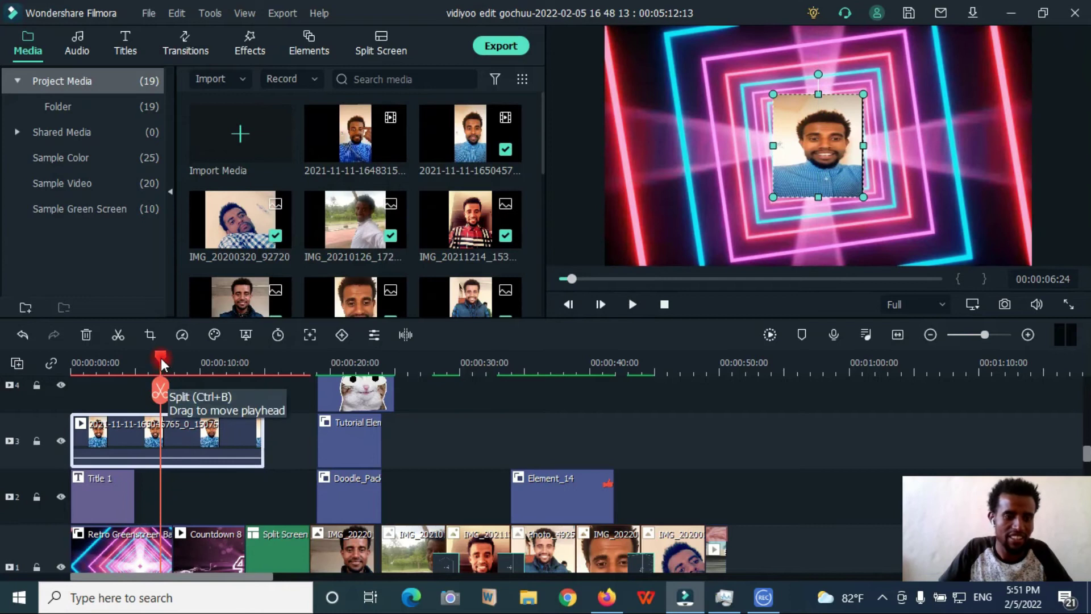
Play the timeline from the start with the resized overlay, and open the options of the video track 3 clip.
drag(161, 357, 23, 367)
key(space)
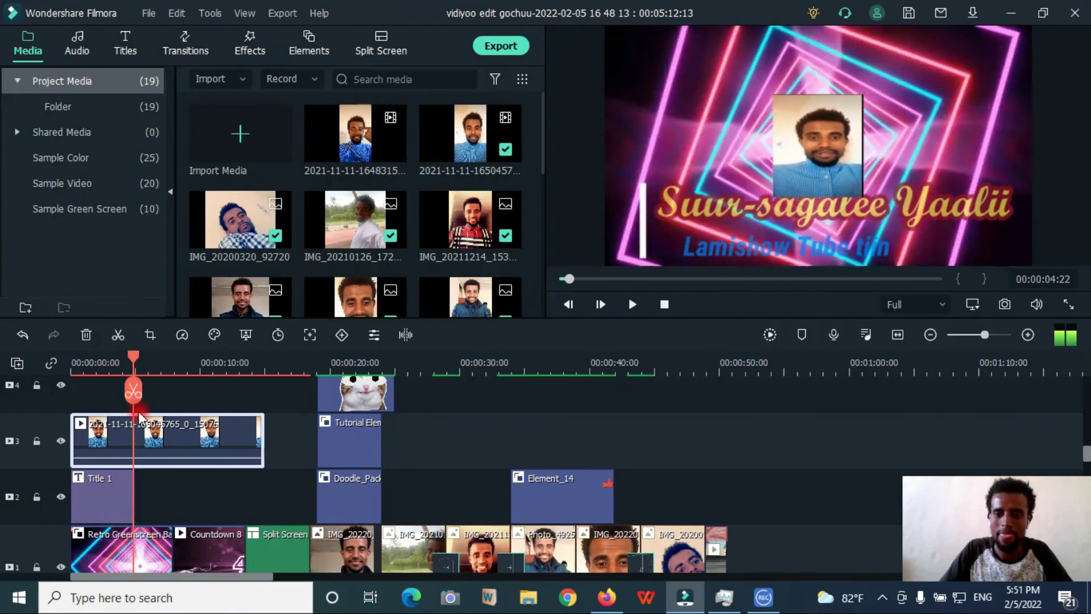
right_click(203, 441)
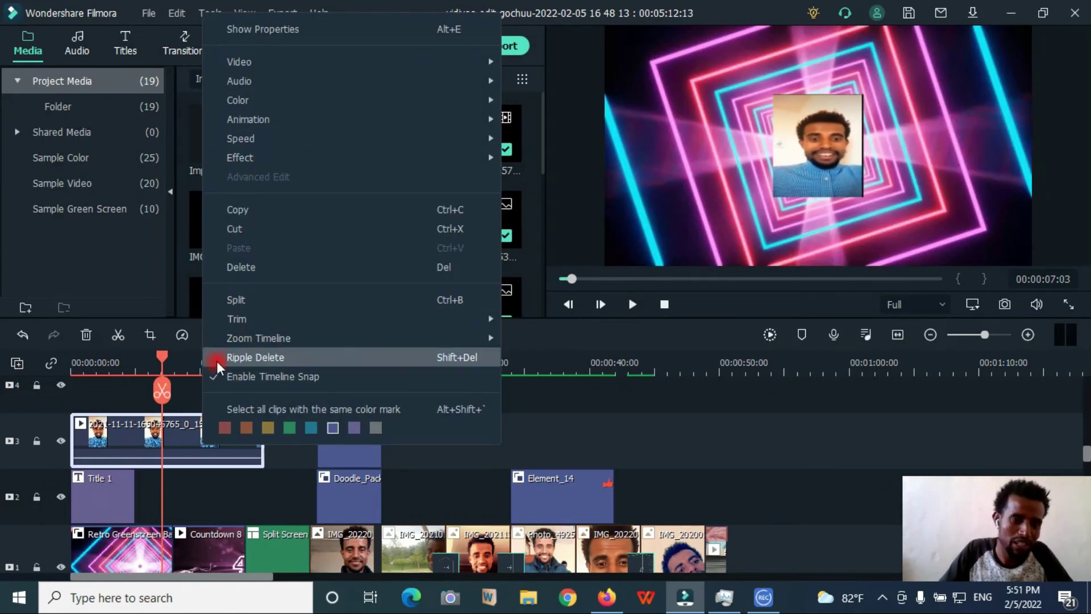
click(553, 138)
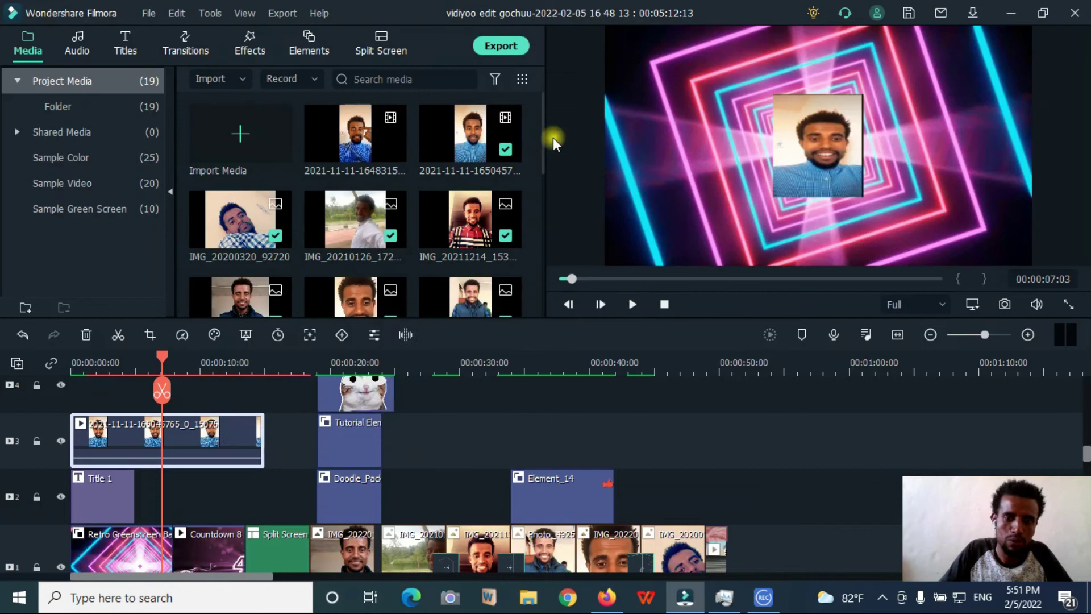
Raise the volume of the first background music part and replay the timeline from the start.
scroll(182, 558, down, 3)
click(187, 543)
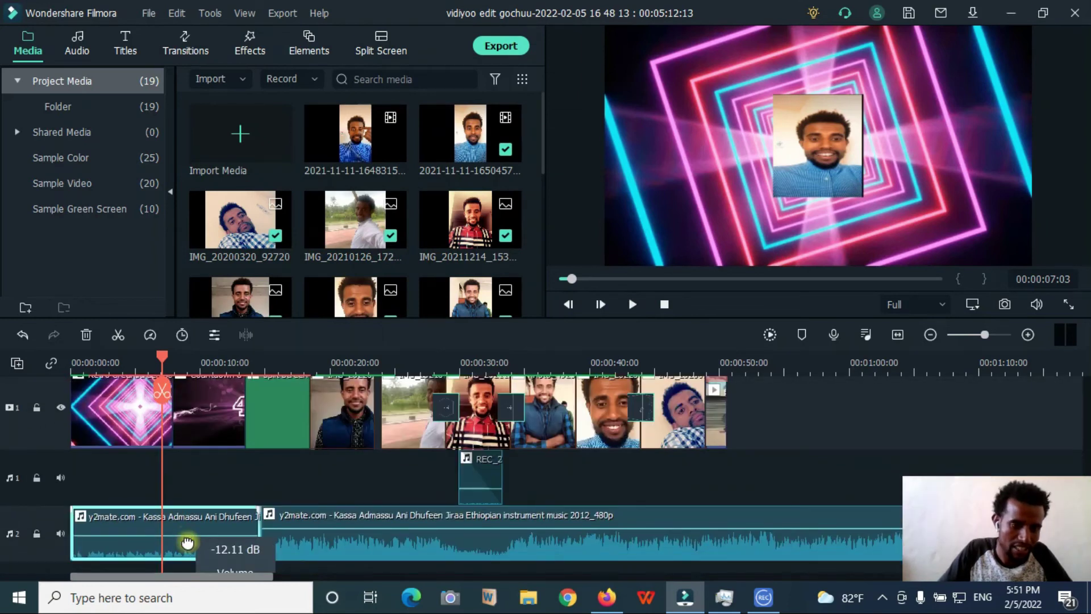
drag(188, 541, 189, 530)
scroll(91, 380, up, 3)
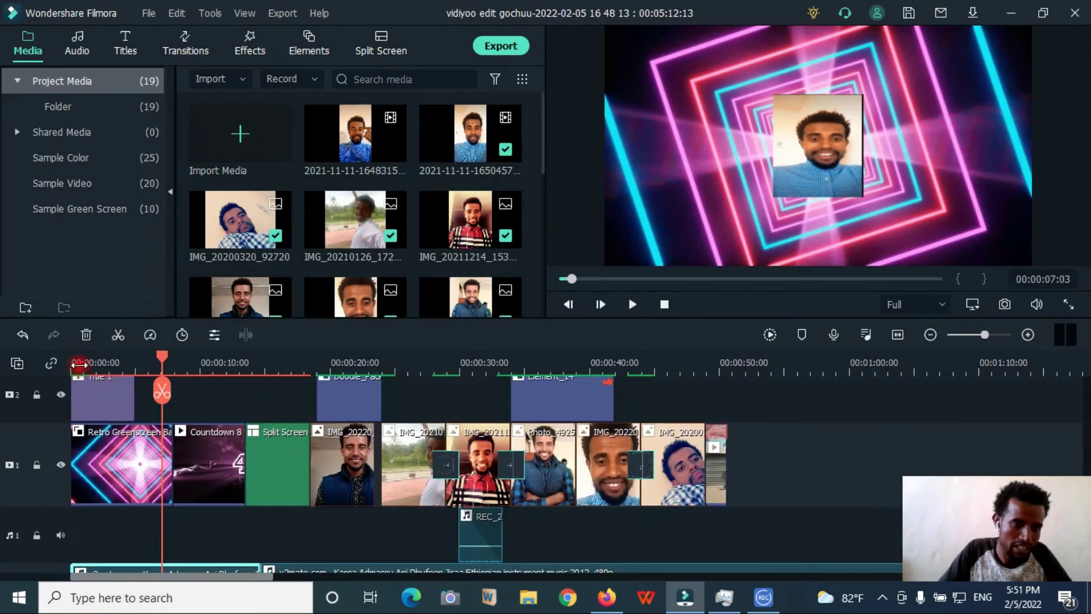
click(78, 366)
key(space)
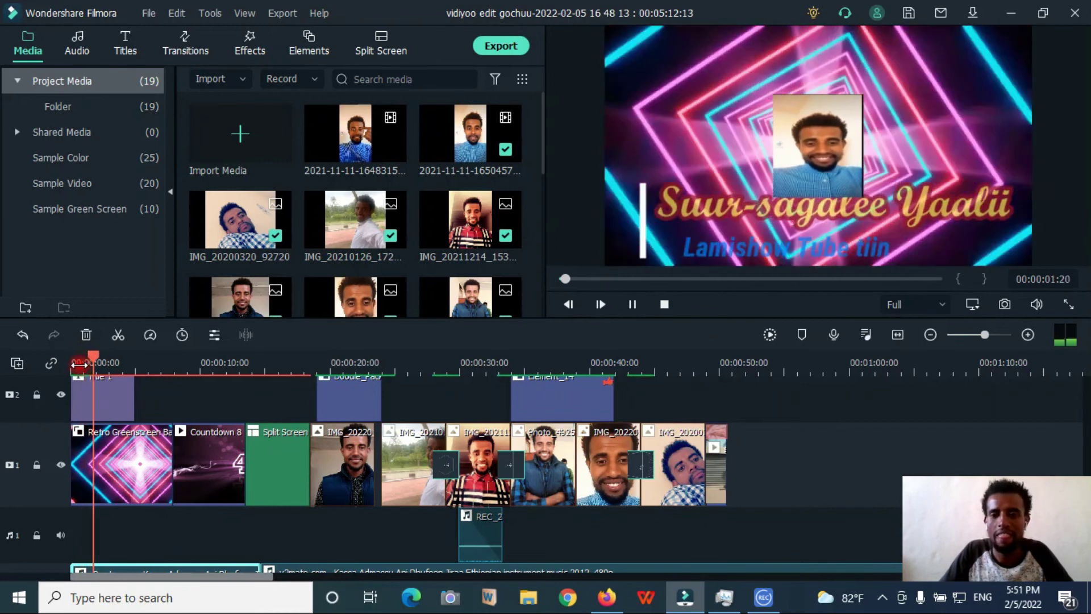
key(space)
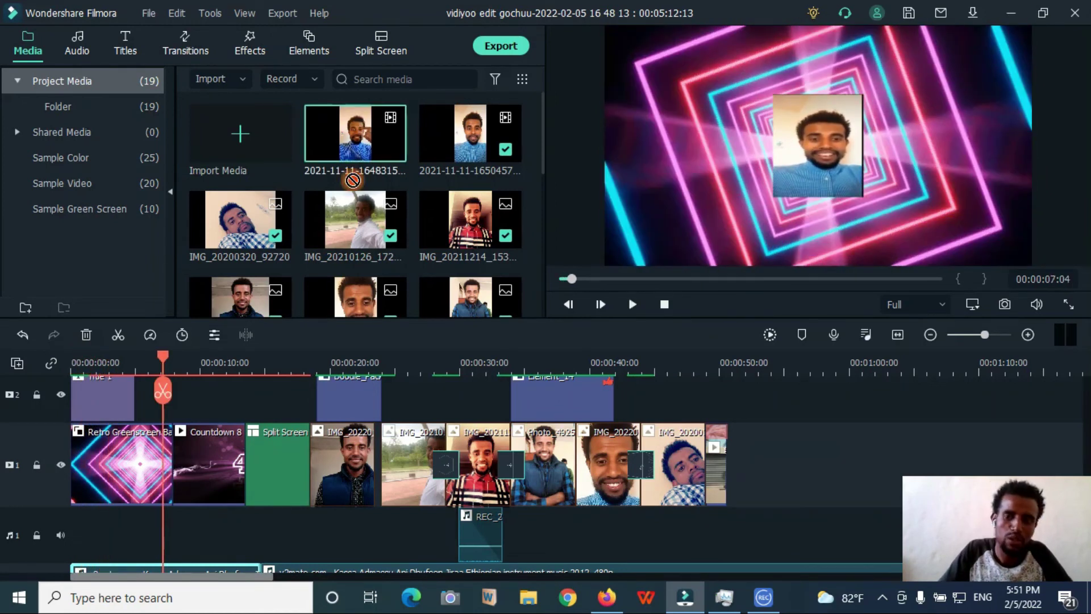
drag(245, 377, 151, 411)
click(626, 329)
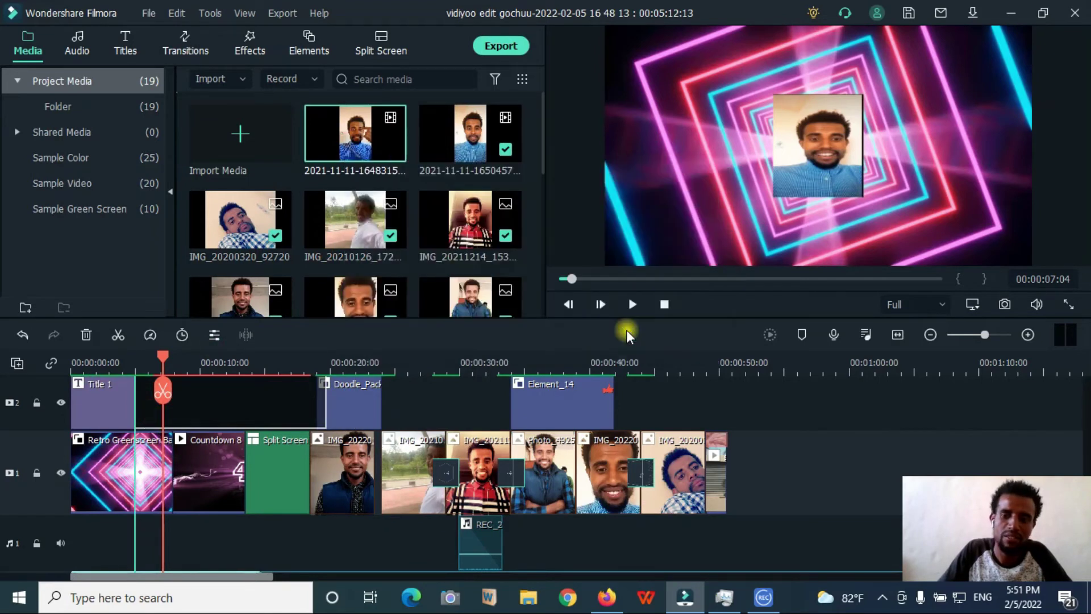
drag(725, 75, 714, 67)
drag(695, 28, 961, 128)
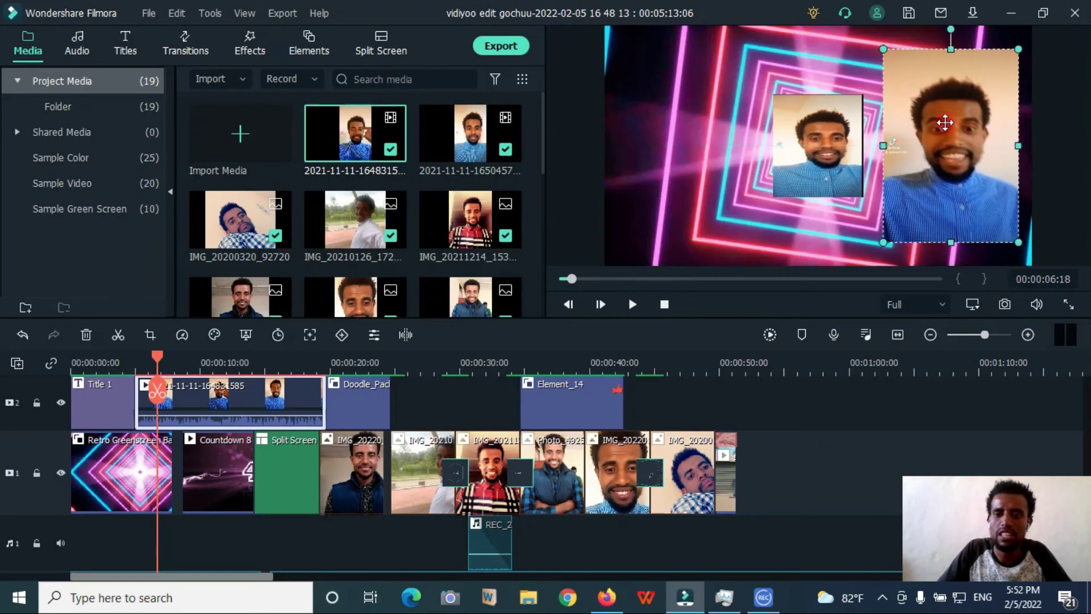
Lower the volume of the new clip on video track 2 and play the section to check both overlays.
drag(210, 419, 208, 432)
click(104, 364)
key(space)
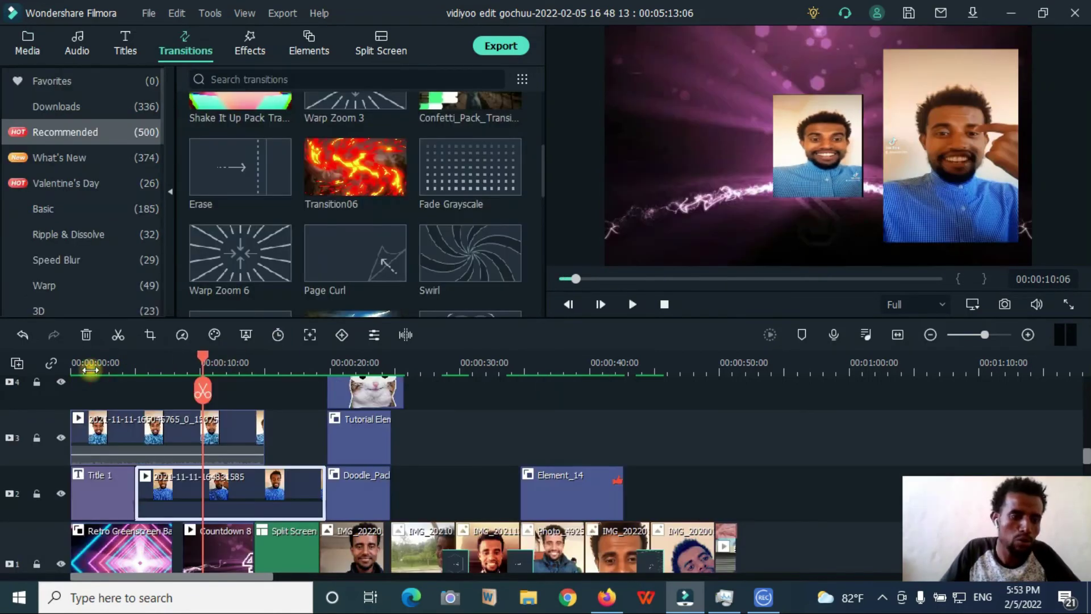
Return the playhead to near the start and browse the recommended transitions and transition categories.
click(90, 370)
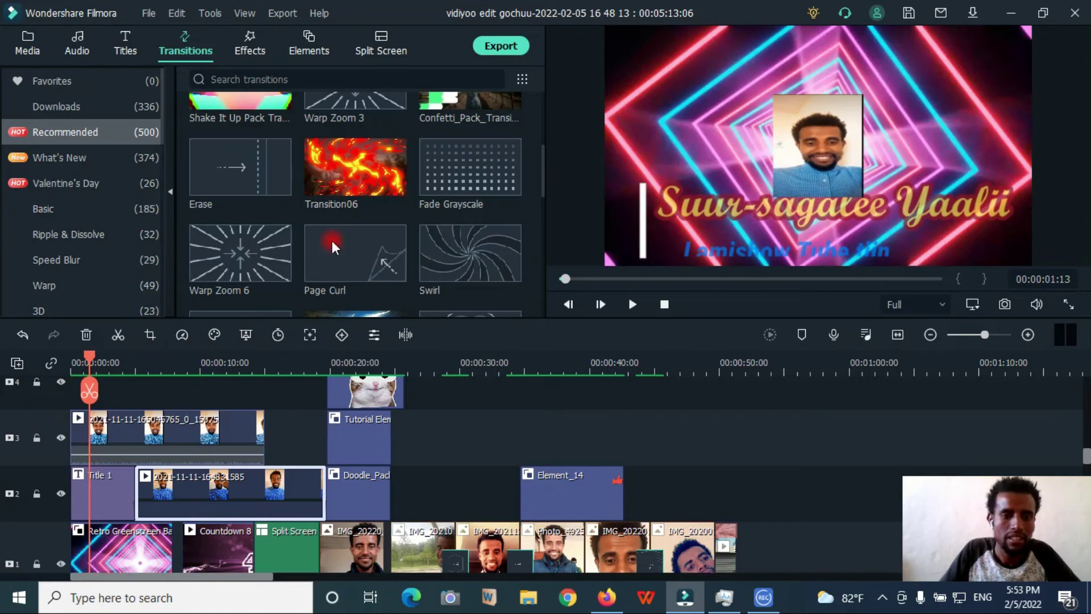
scroll(331, 244, down, 6)
scroll(114, 285, down, 5)
scroll(131, 298, down, 3)
scroll(382, 420, down, 2)
scroll(382, 421, up, 4)
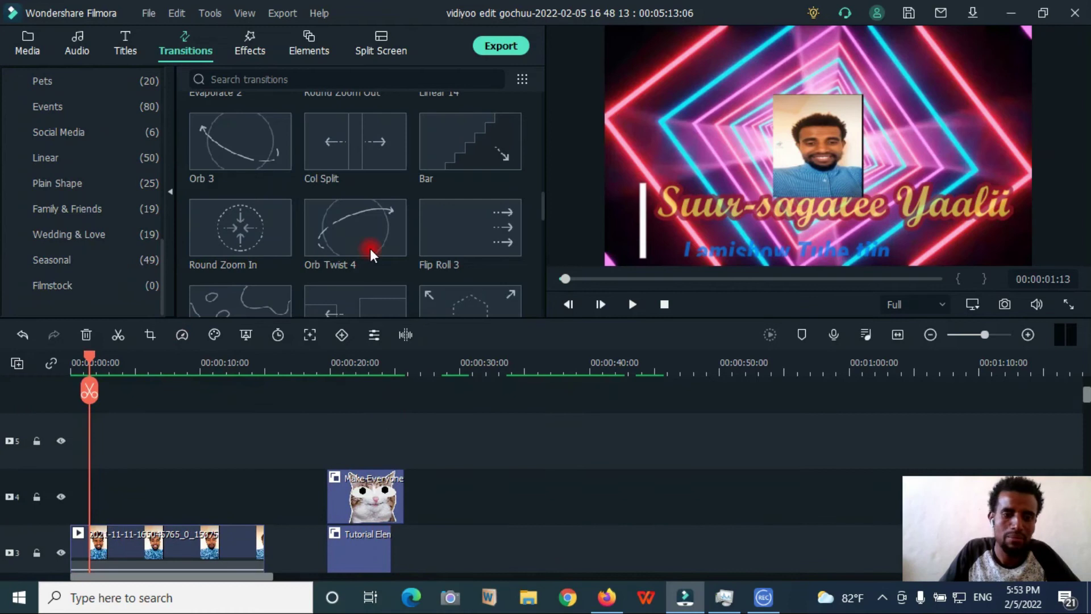
click(505, 46)
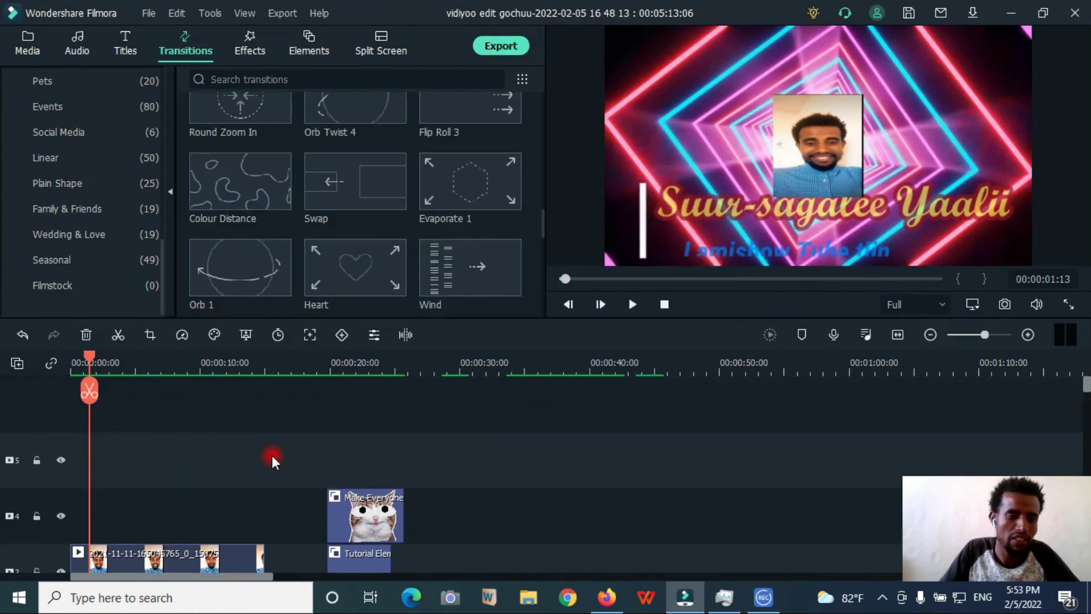
Insert the Default Title on video track 4 near the start and replace its text with "lamishow tube".
scroll(237, 198, up, 3)
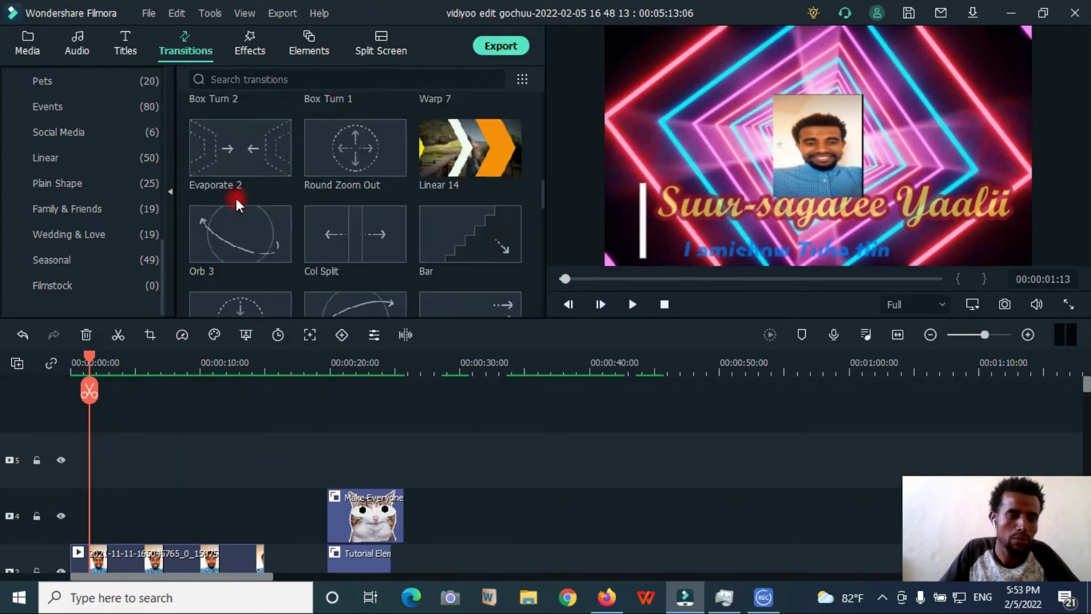
click(129, 37)
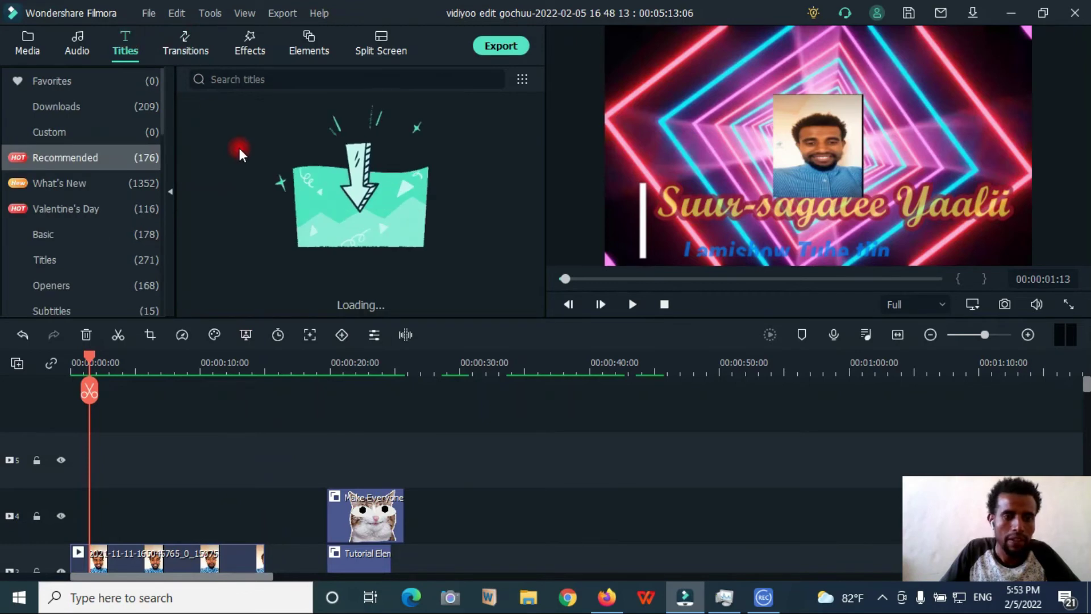
drag(246, 154, 105, 514)
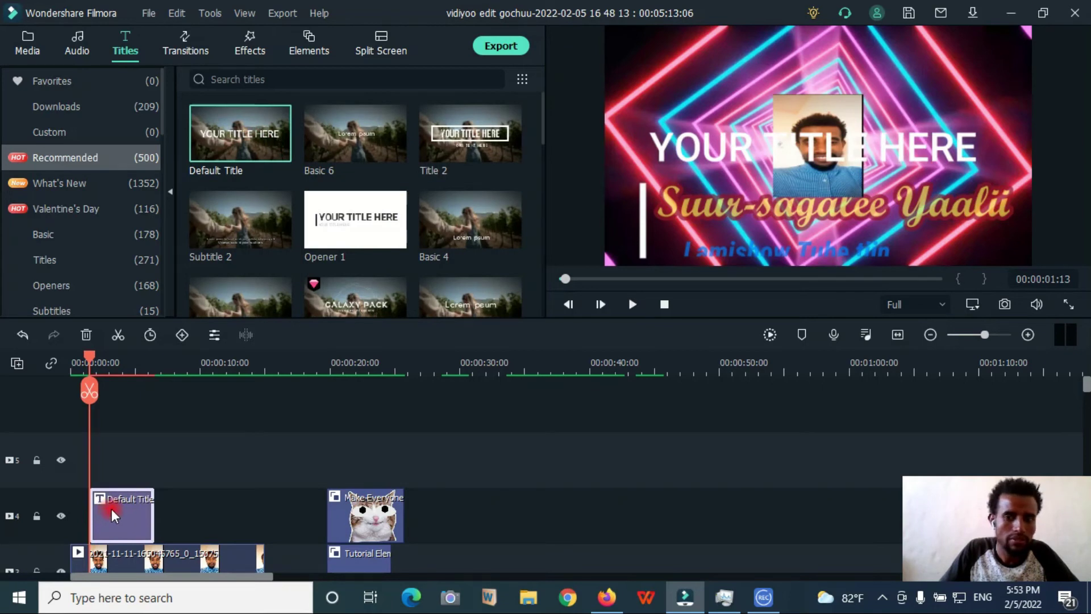
double_click(113, 515)
drag(375, 162, 277, 159)
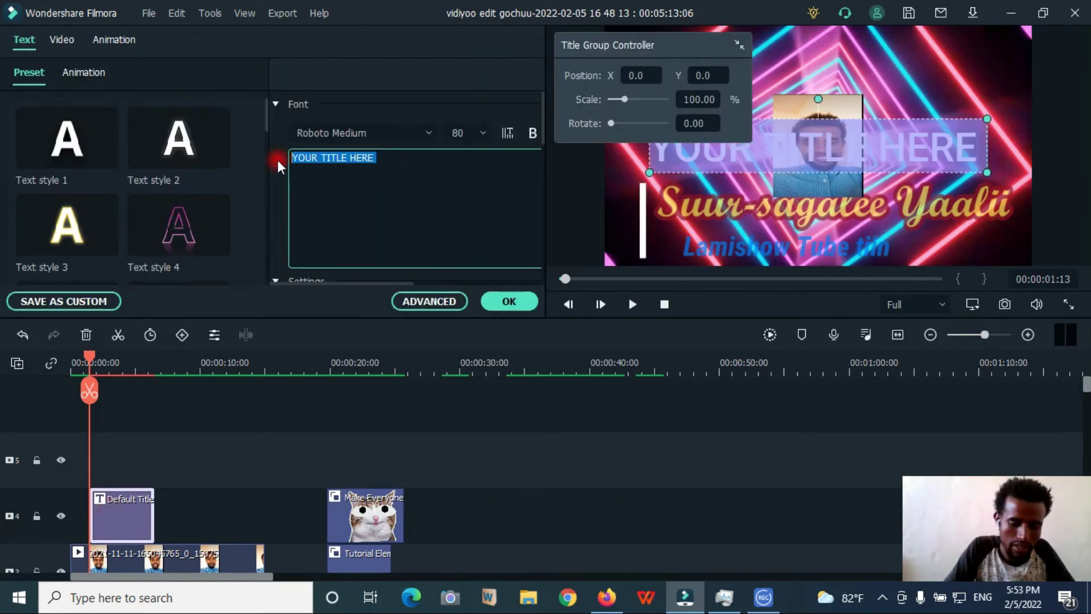
text(lamishow tube)
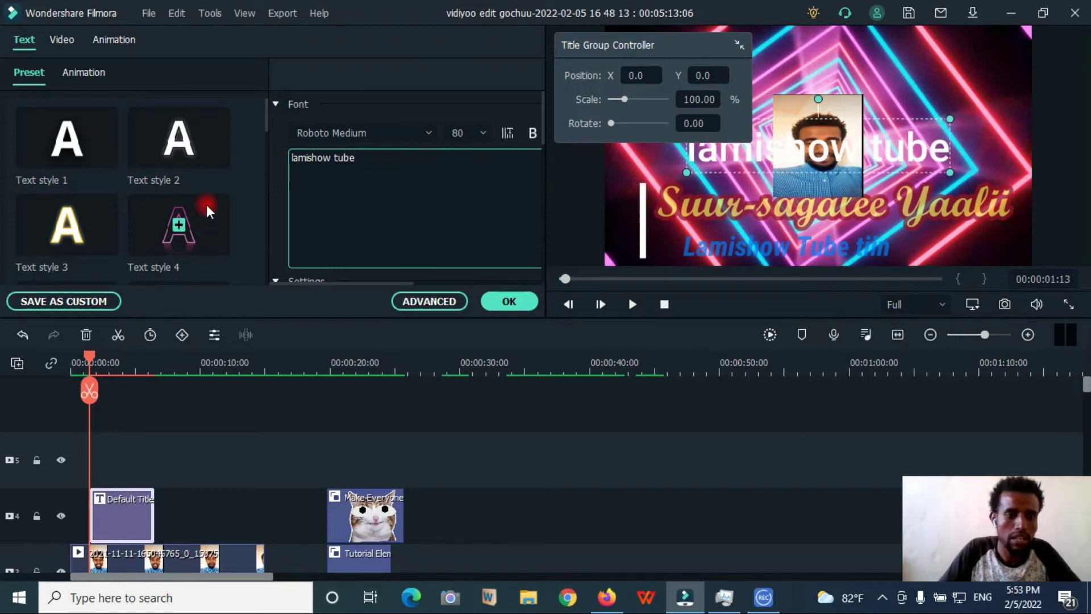
Apply the orange Text style 9 preset to the "lamishow tube" title and accept the change.
scroll(202, 176, down, 5)
scroll(199, 173, up, 4)
click(119, 206)
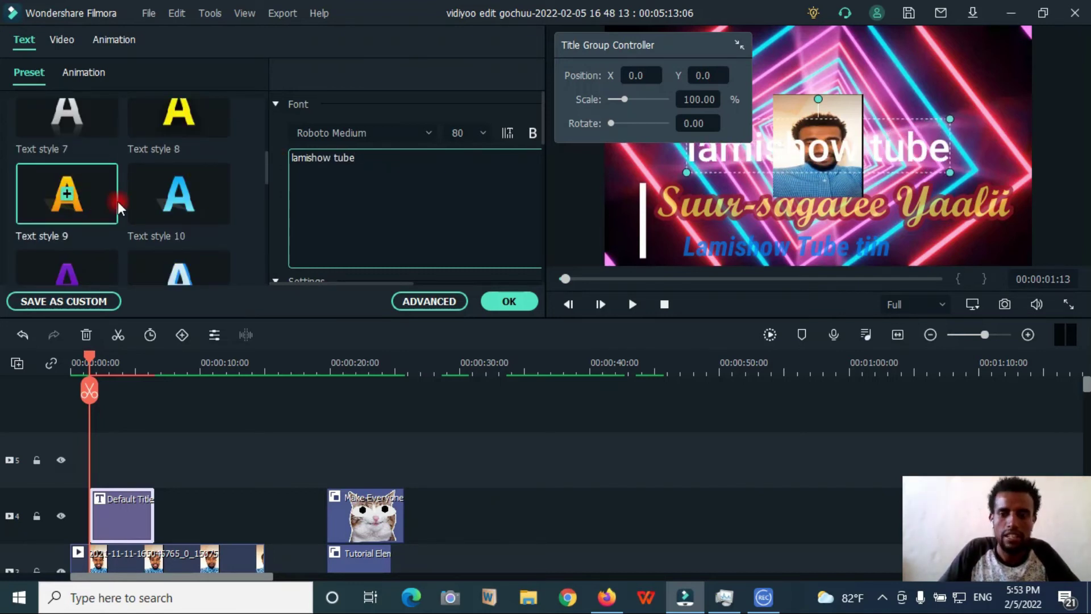
click(487, 301)
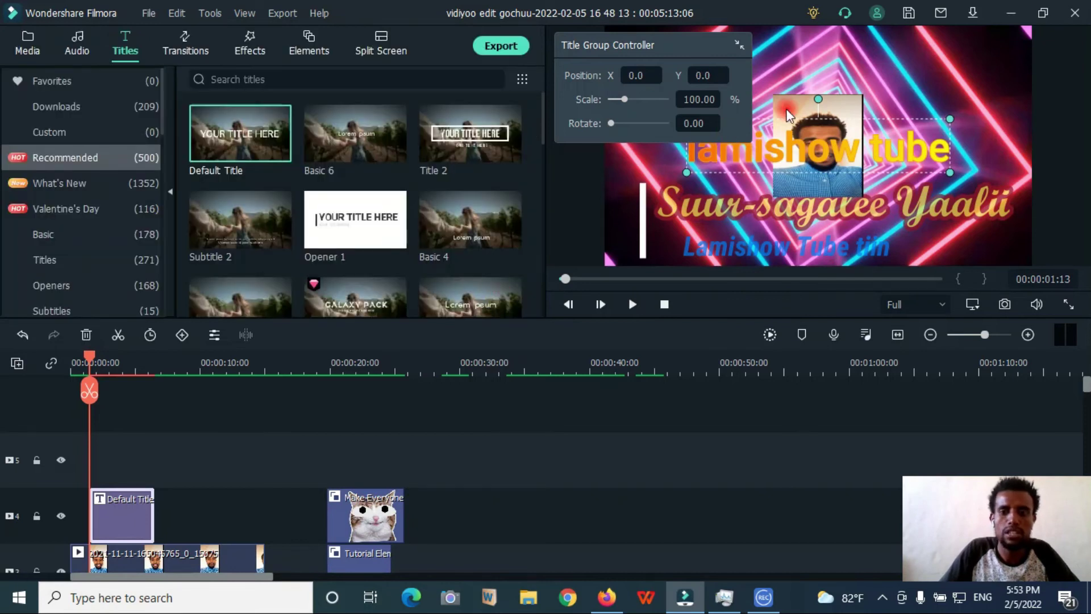
Place the "lamishow tube" title on video track 5 from the timeline start, stretch it across the project and start playback.
drag(127, 523, 1085, 435)
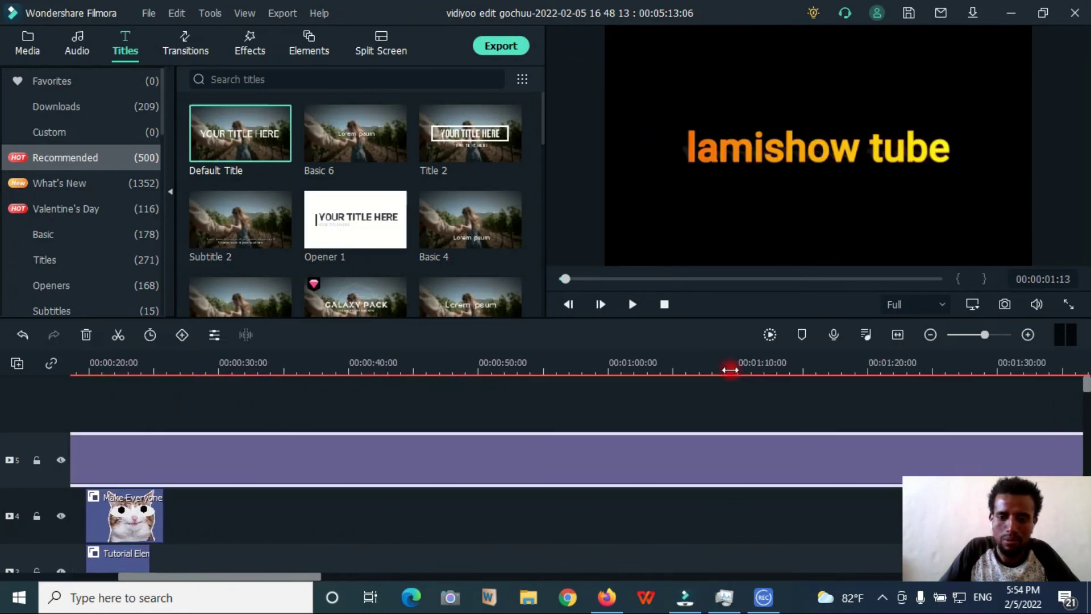
click(601, 307)
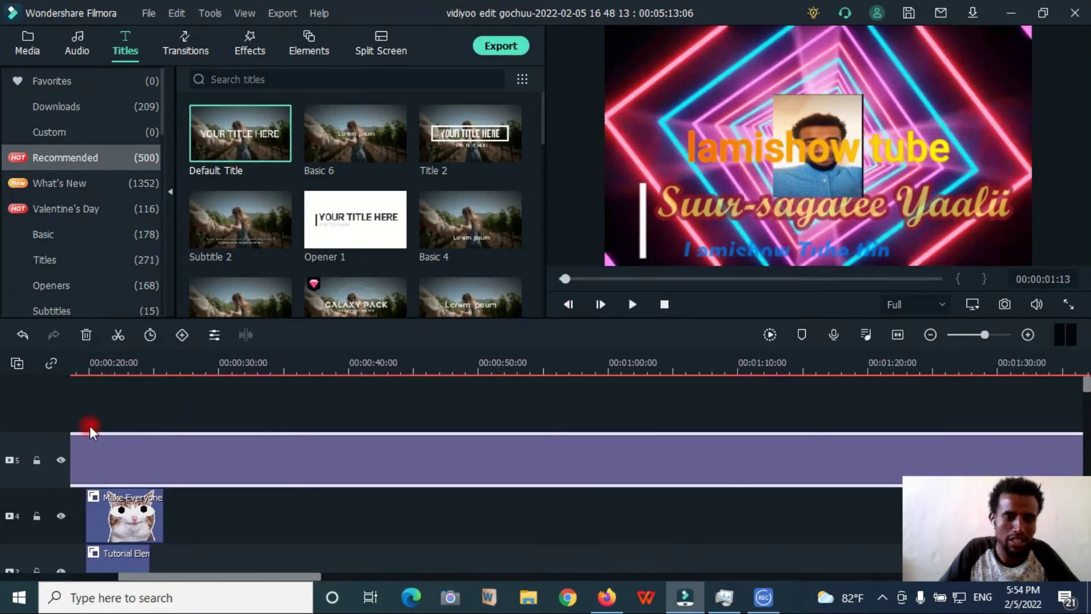
click(662, 304)
key(space)
Shrink the "lamishow tube" title in the preview and place it in the frame's upper-right corner.
drag(781, 144, 1021, 33)
drag(1032, 79, 911, 75)
drag(765, 74, 818, 66)
Check the corner title at several points of the timeline, up to about 48 seconds, and return near the start.
drag(86, 358, 201, 358)
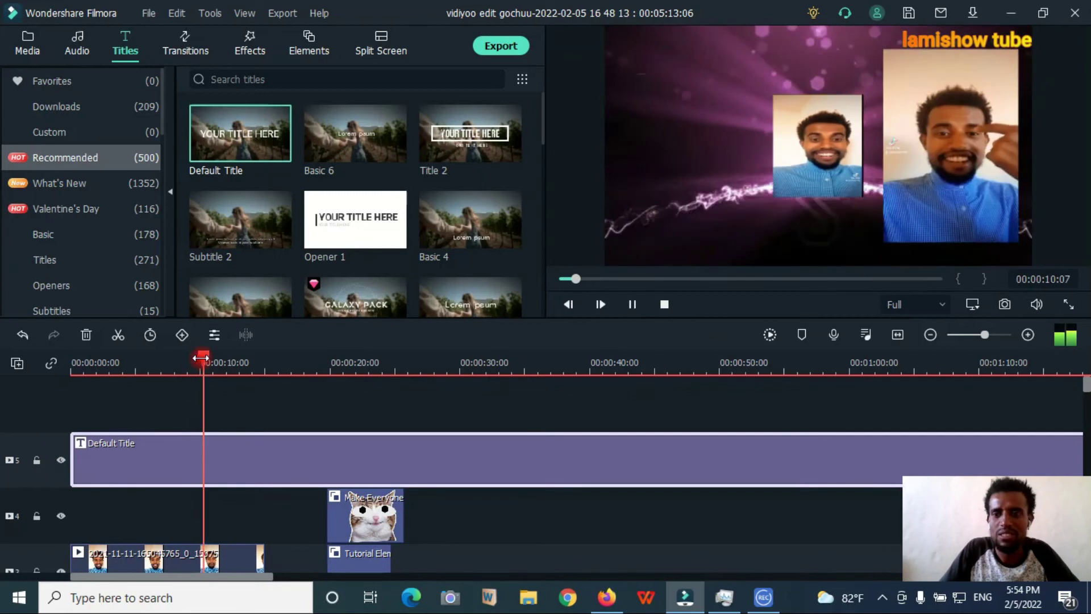
click(398, 361)
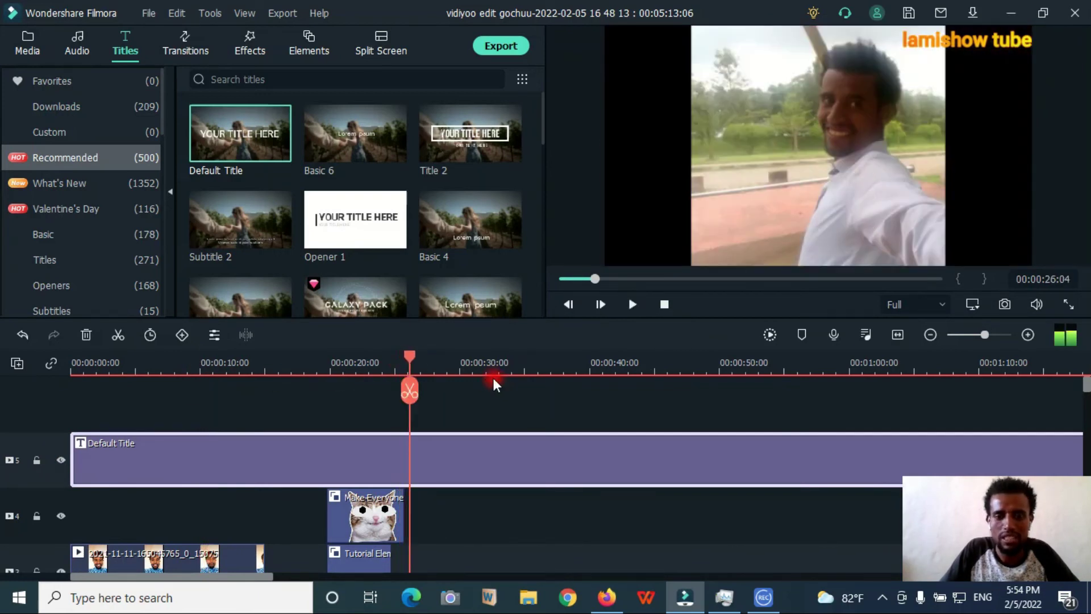
click(506, 363)
click(692, 362)
key(space)
scroll(542, 561, down, 1)
scroll(518, 562, up, 1)
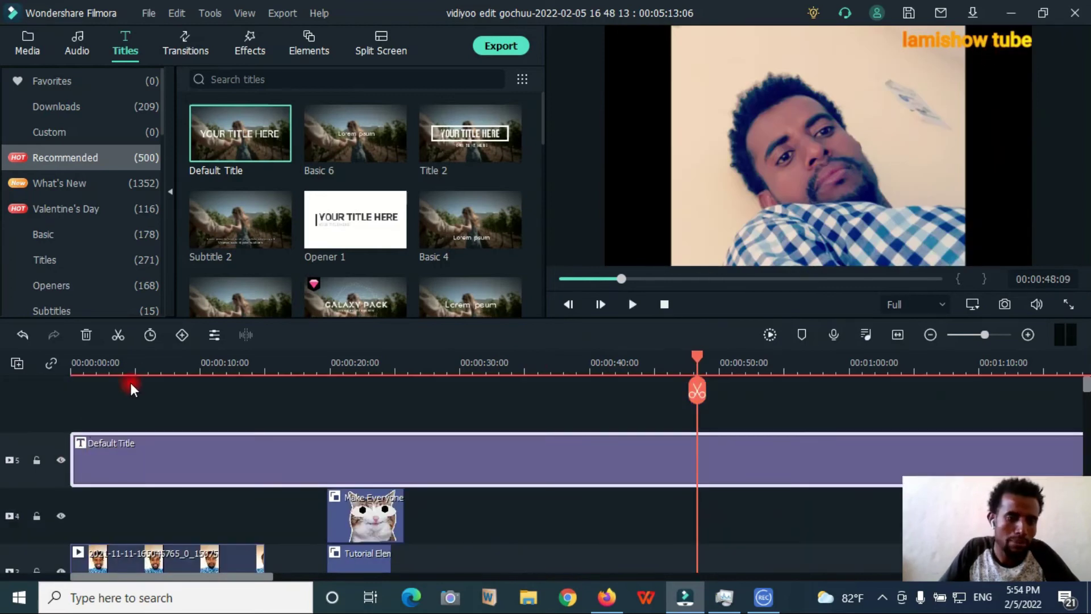
click(131, 366)
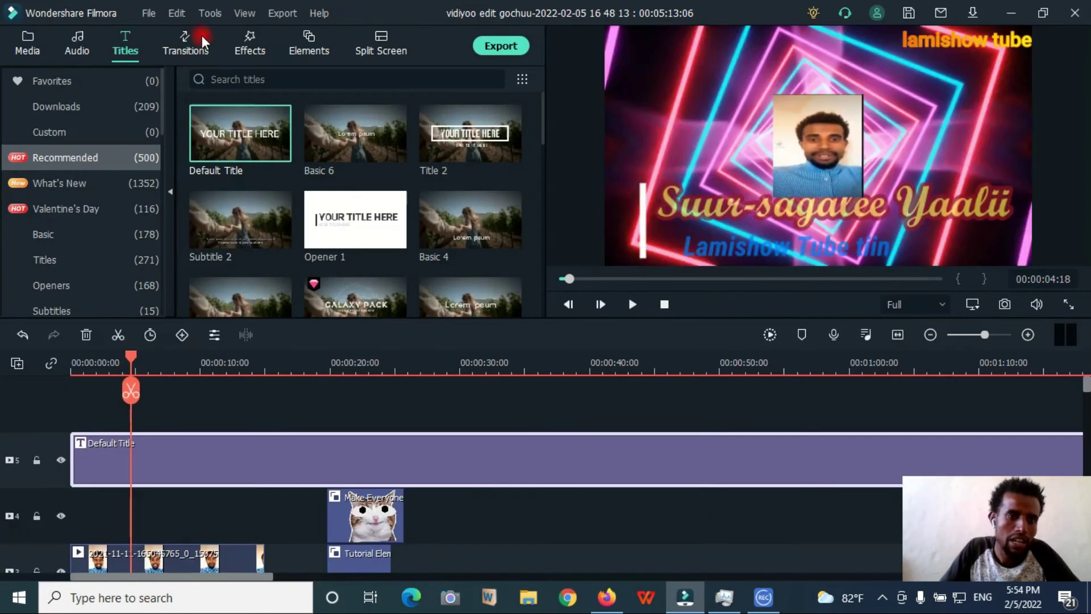
Insert the Plexus Particles effect at the start of video track 6 and play it briefly.
click(188, 40)
click(260, 42)
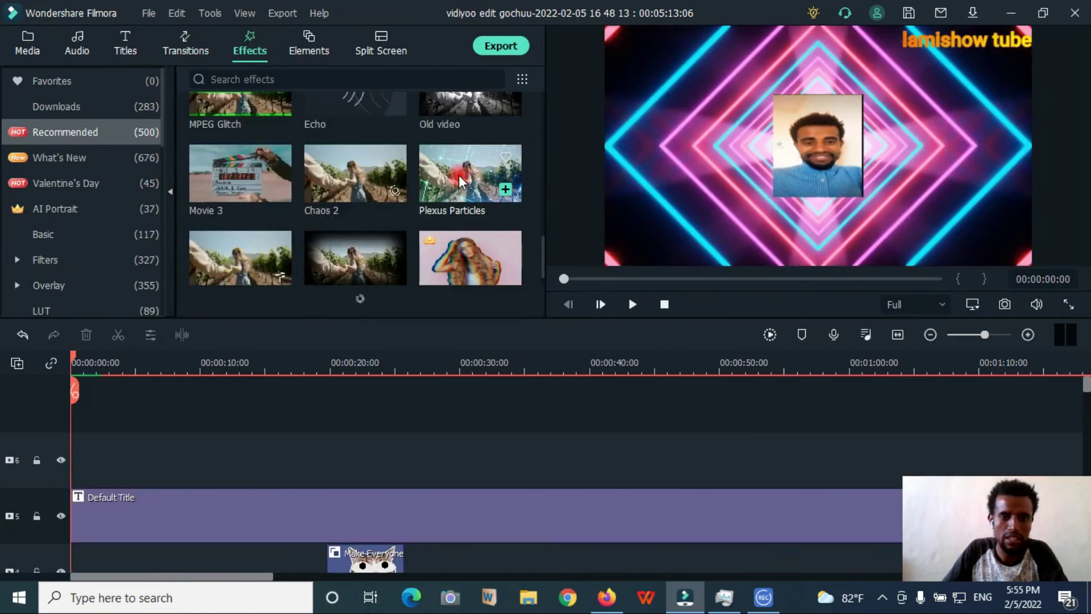
drag(460, 182, 73, 469)
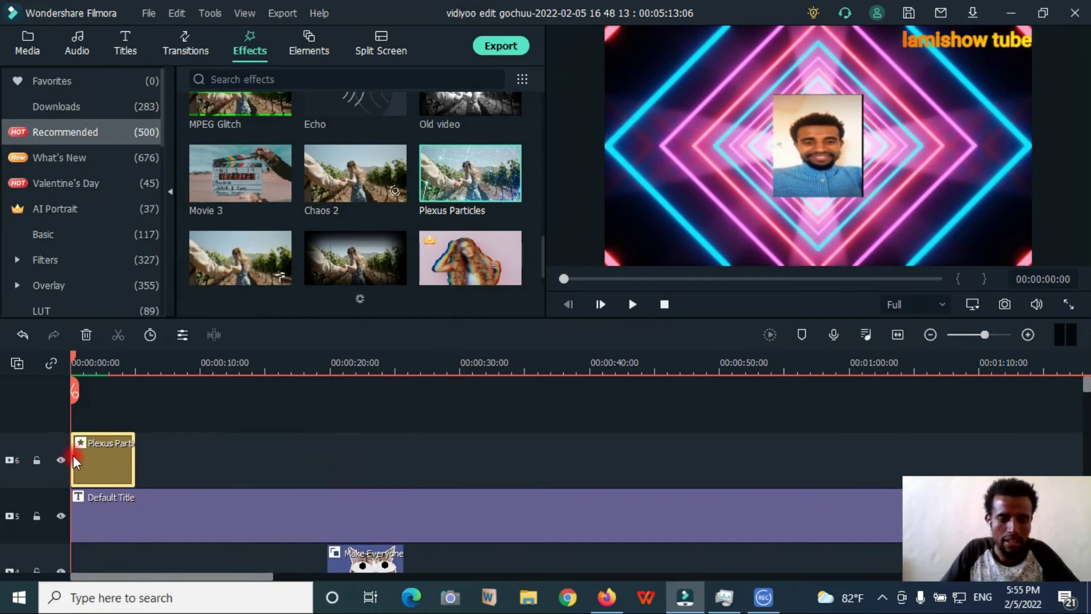
key(space)
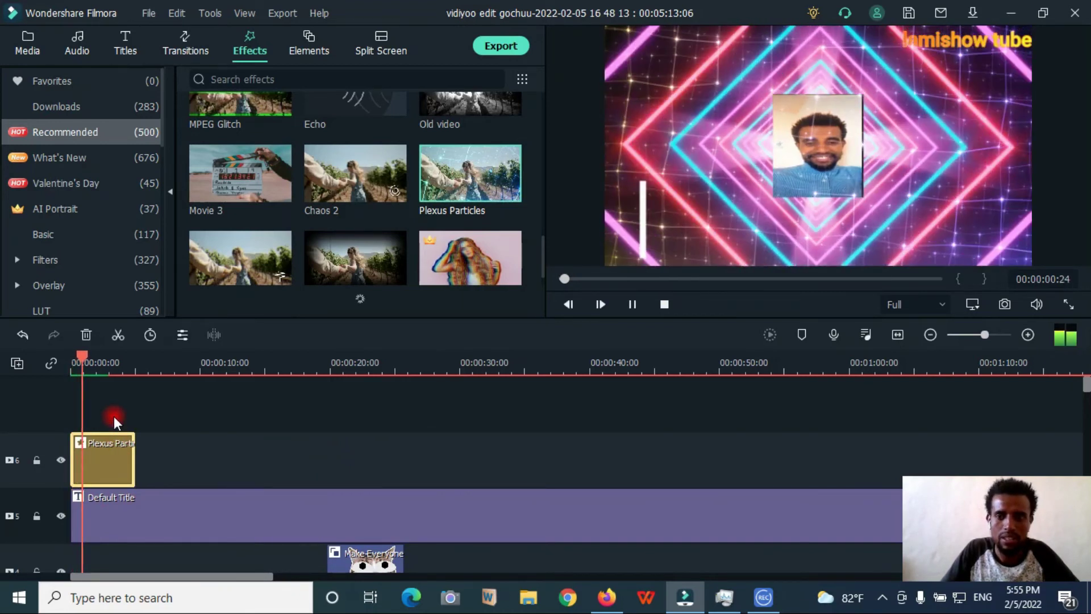
key(space)
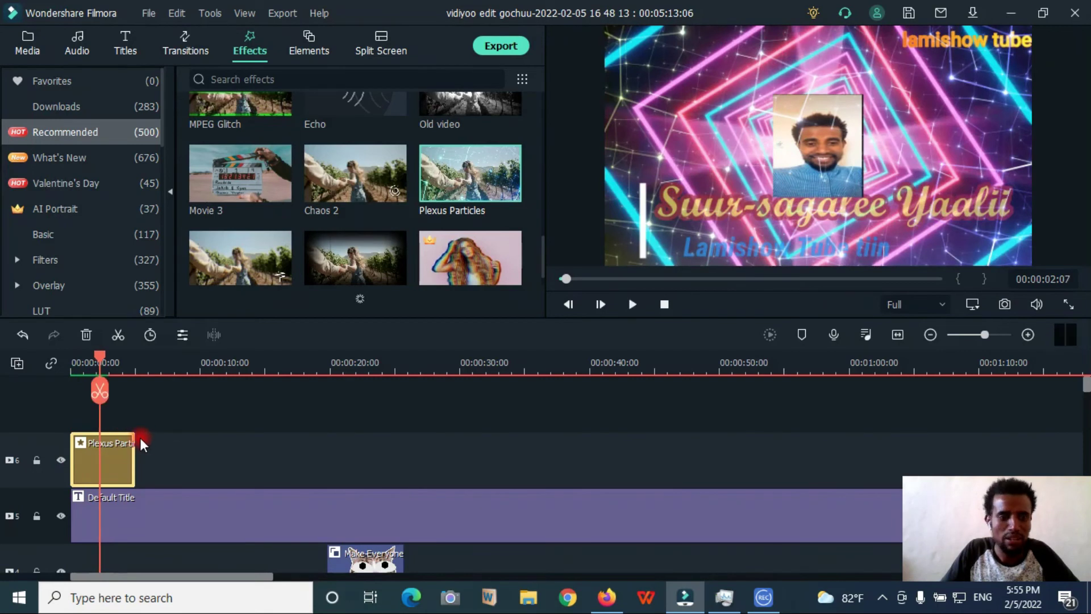
Extend the Plexus Particles effect on video track 6 beyond 01:10 and play several points to check it.
drag(133, 453, 1055, 436)
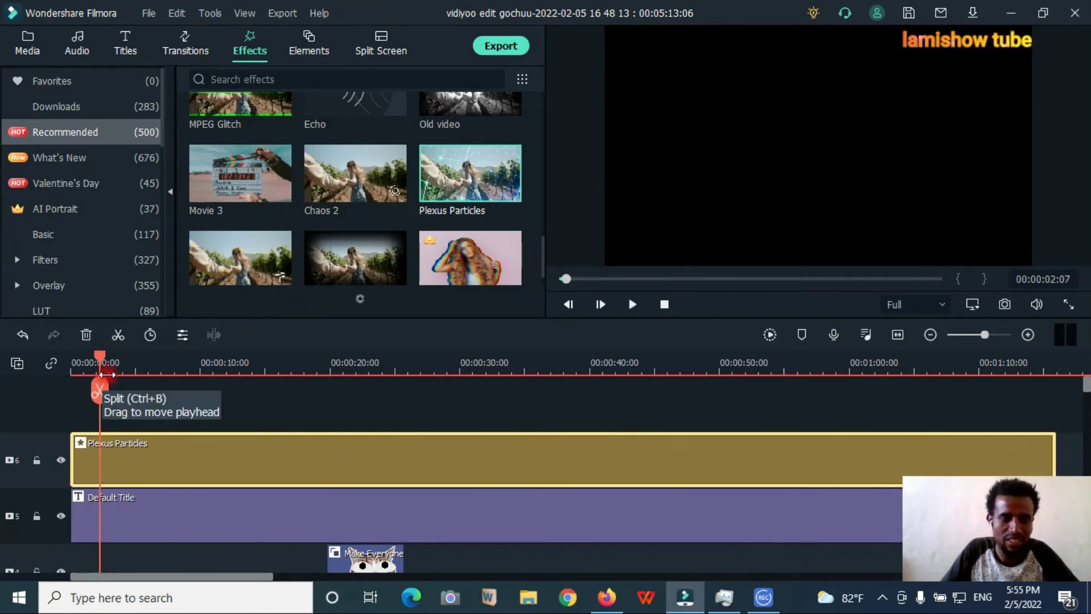
drag(101, 388, 129, 362)
key(space)
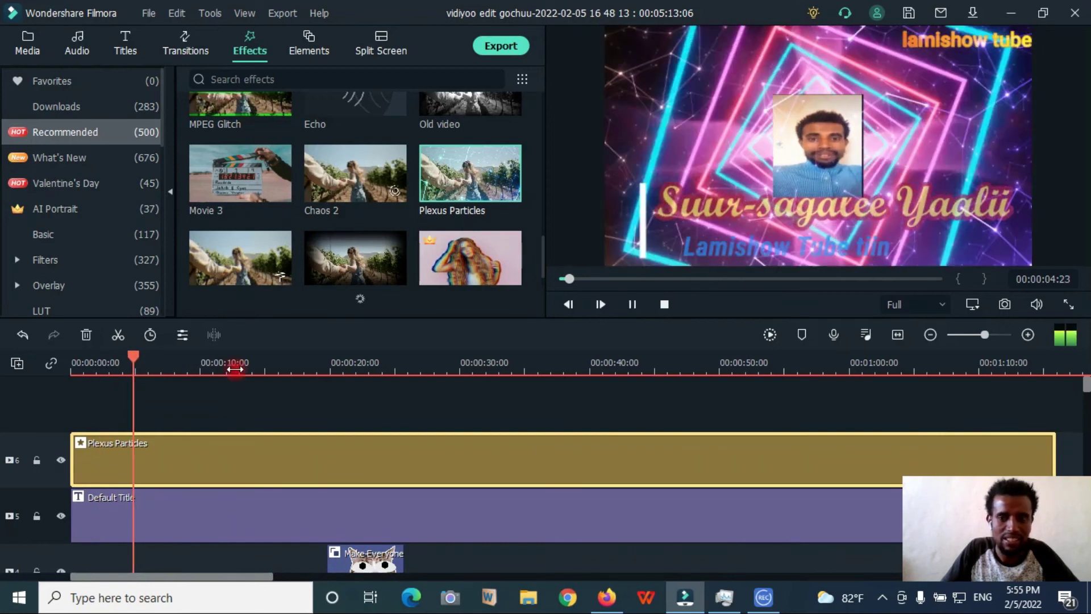
click(340, 361)
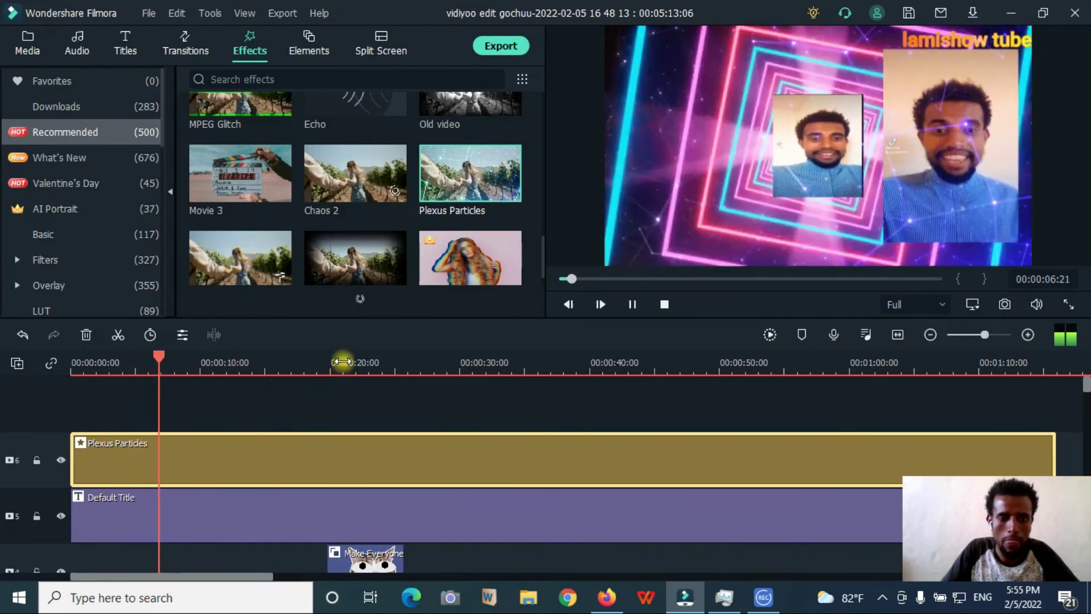
click(679, 374)
click(500, 374)
key(space)
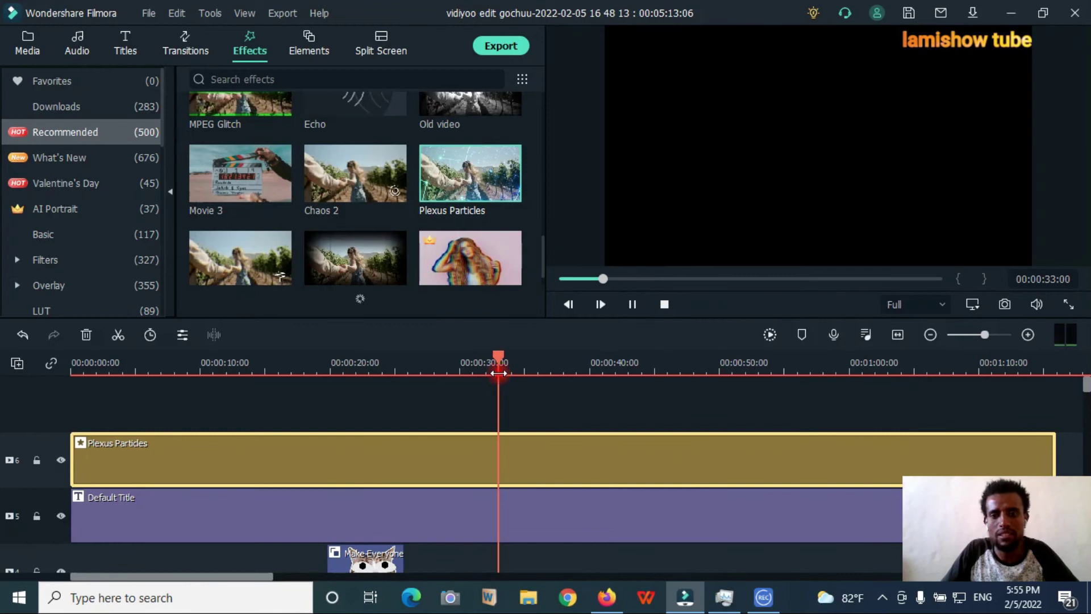
key(space)
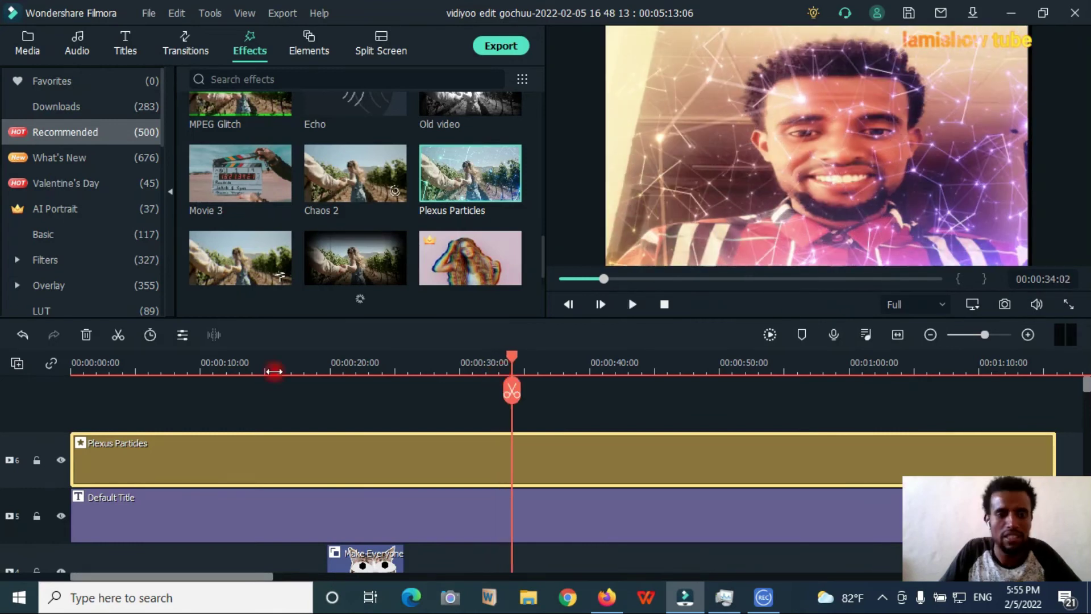
Split the tracks at 00:00:34:02 and delete the Plexus Particles and Default Title parts after the cut.
scroll(383, 232, down, 1)
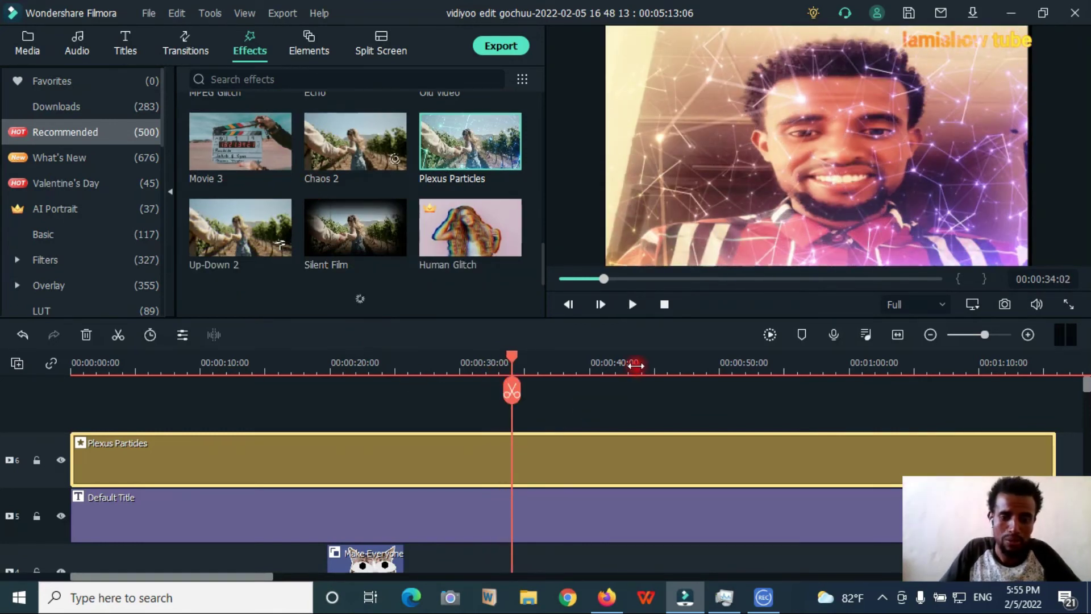
click(528, 389)
key(Delete)
scroll(528, 459, down, 1)
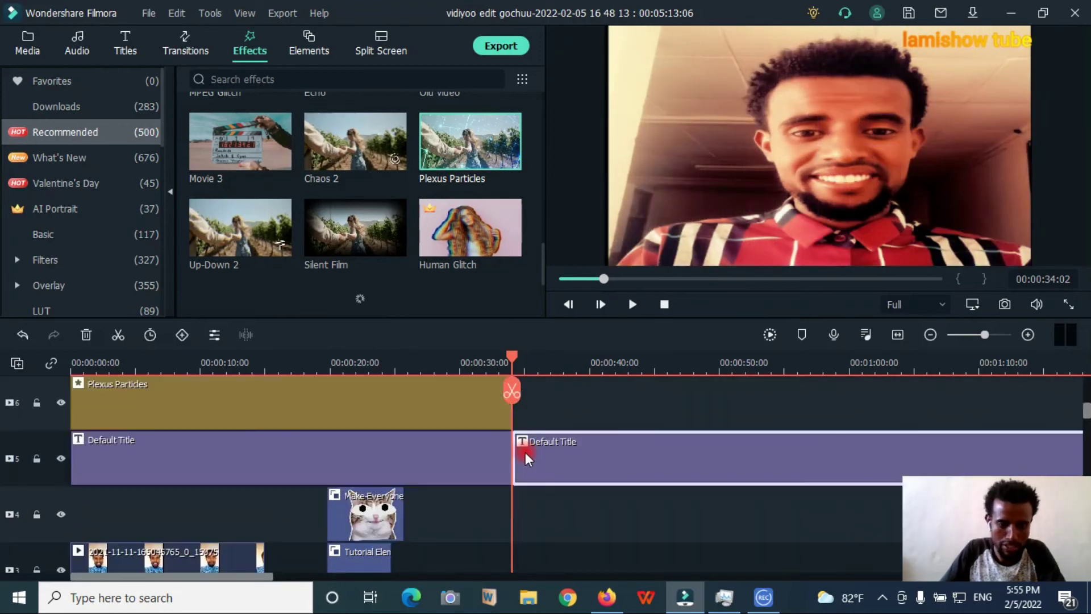
key(Delete)
scroll(263, 440, down, 2)
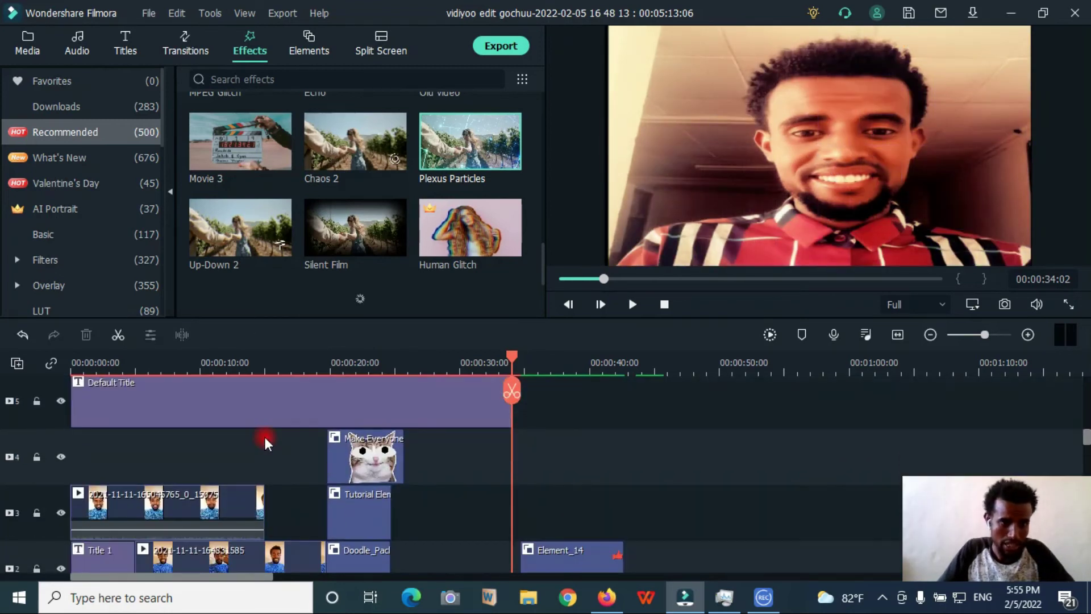
Delete the Element_14 clip on video track 2 and the cut-off remainder after 00:00:34:02.
scroll(265, 443, down, 2)
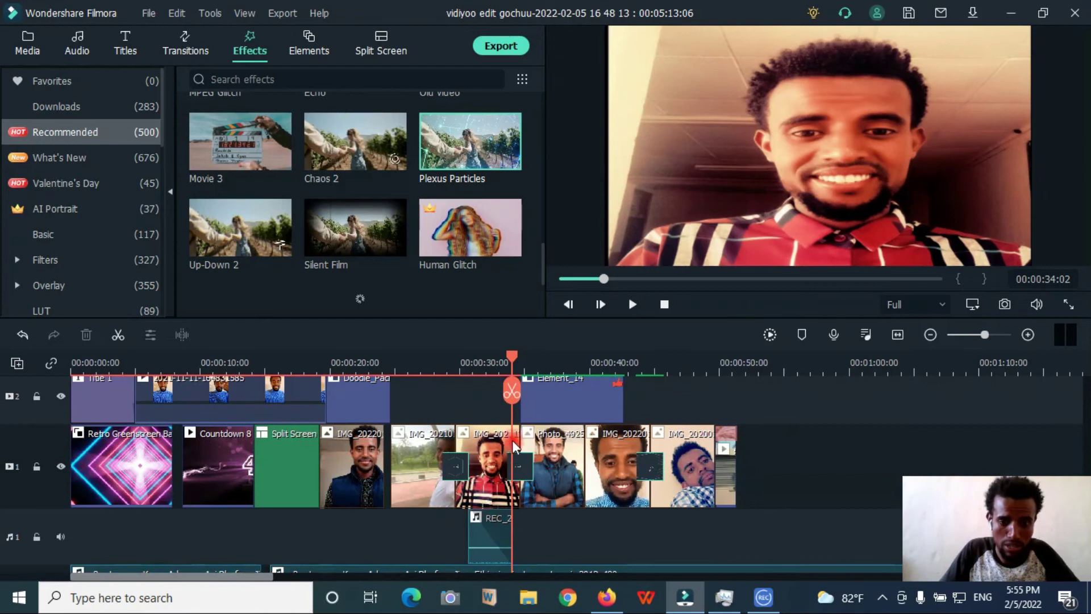
click(511, 392)
key(Delete)
click(548, 394)
key(Delete)
Delete the remaining photo clips after 00:00:34:02 on video track 1.
click(538, 448)
key(Delete)
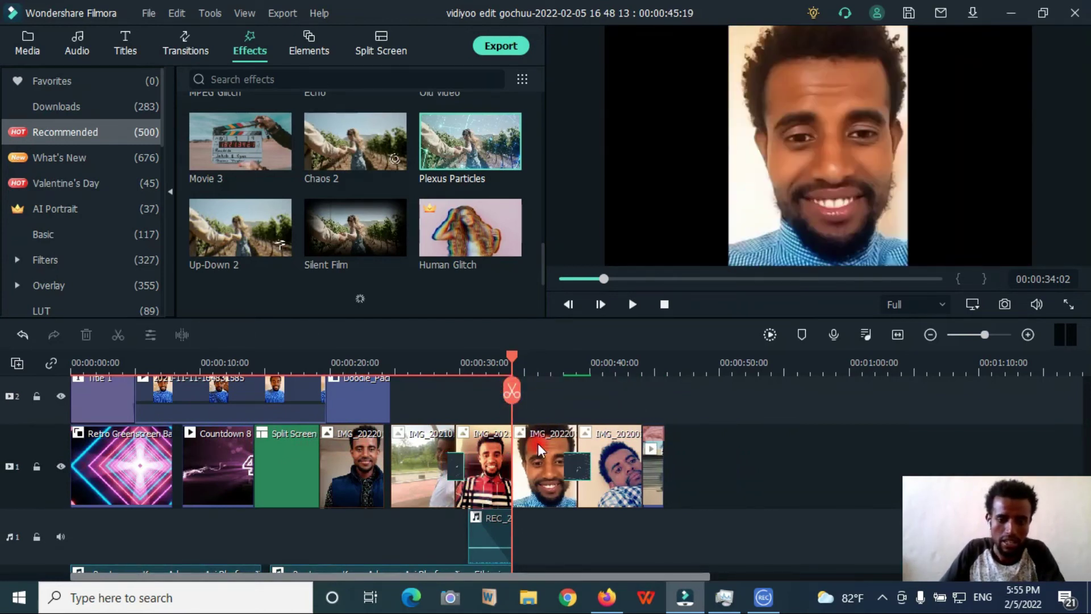
click(547, 448)
key(Delete)
click(567, 455)
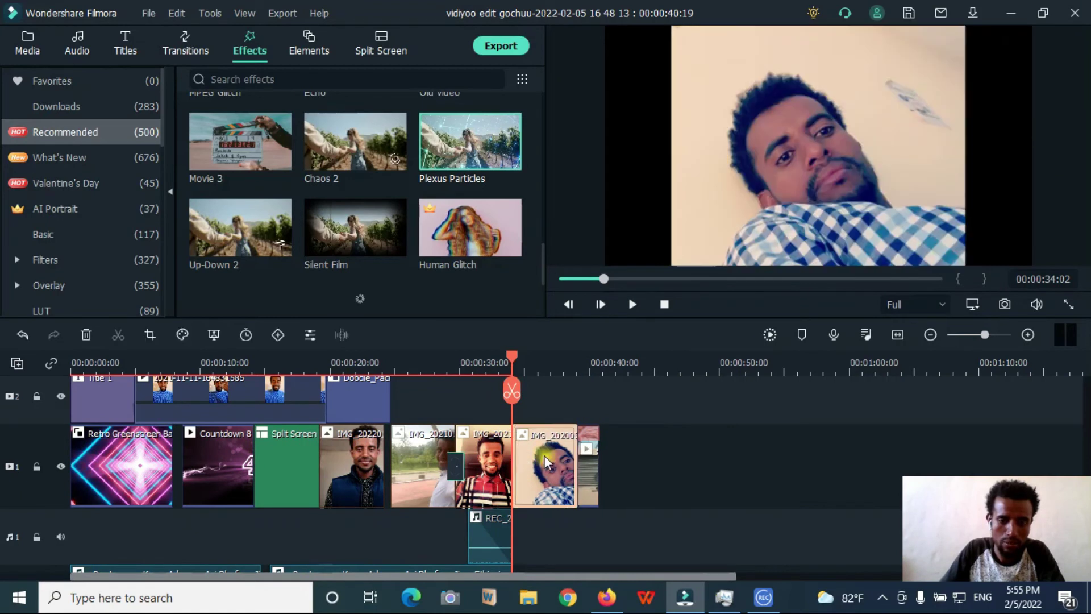
key(Delete)
scroll(271, 427, up, 2)
scroll(271, 427, up, 2)
scroll(272, 427, down, 3)
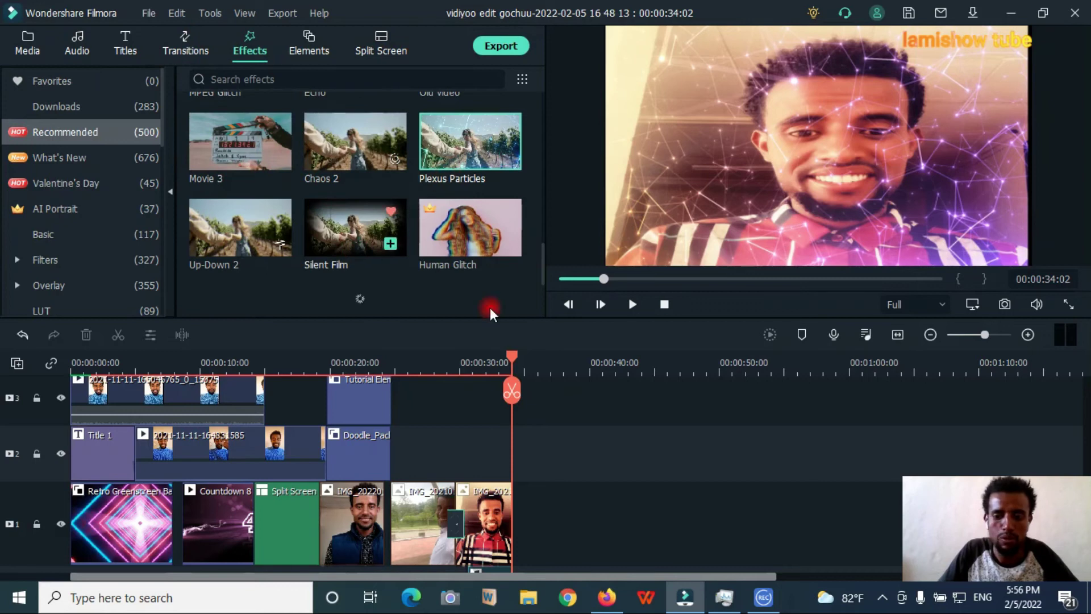
drag(907, 482, 762, 397)
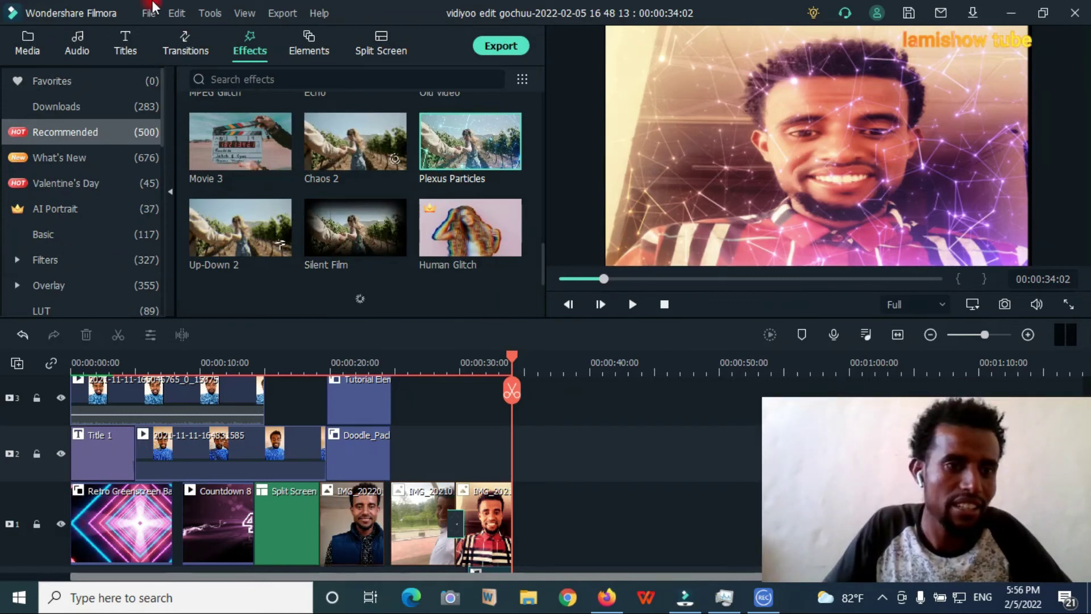
Insert the Credit 1 title from the End Credits category after the last photo on video track 1.
click(124, 42)
scroll(59, 239, down, 3)
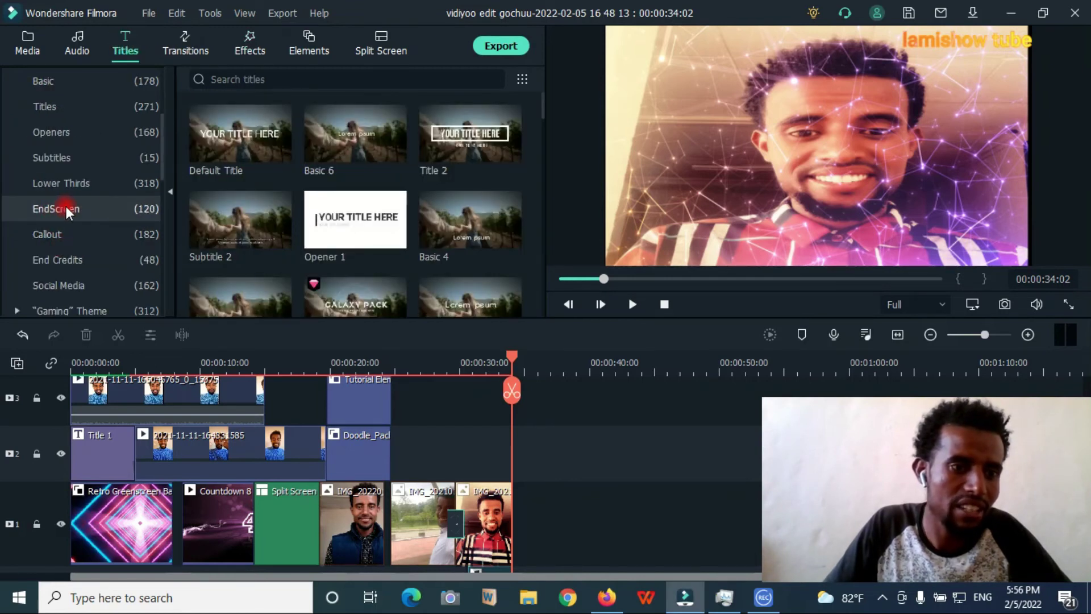
click(50, 259)
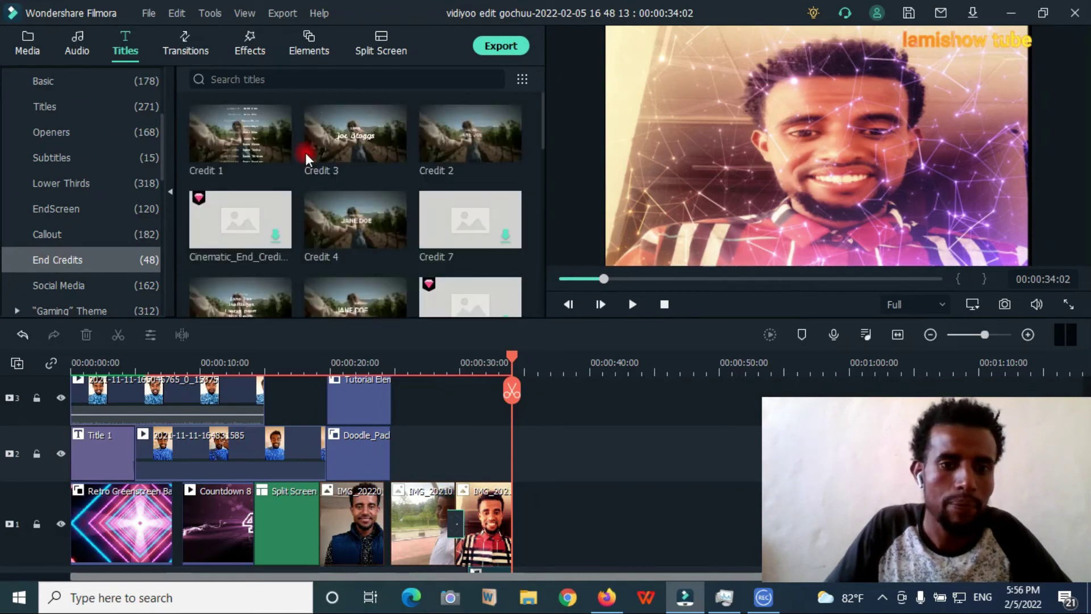
drag(230, 125, 515, 527)
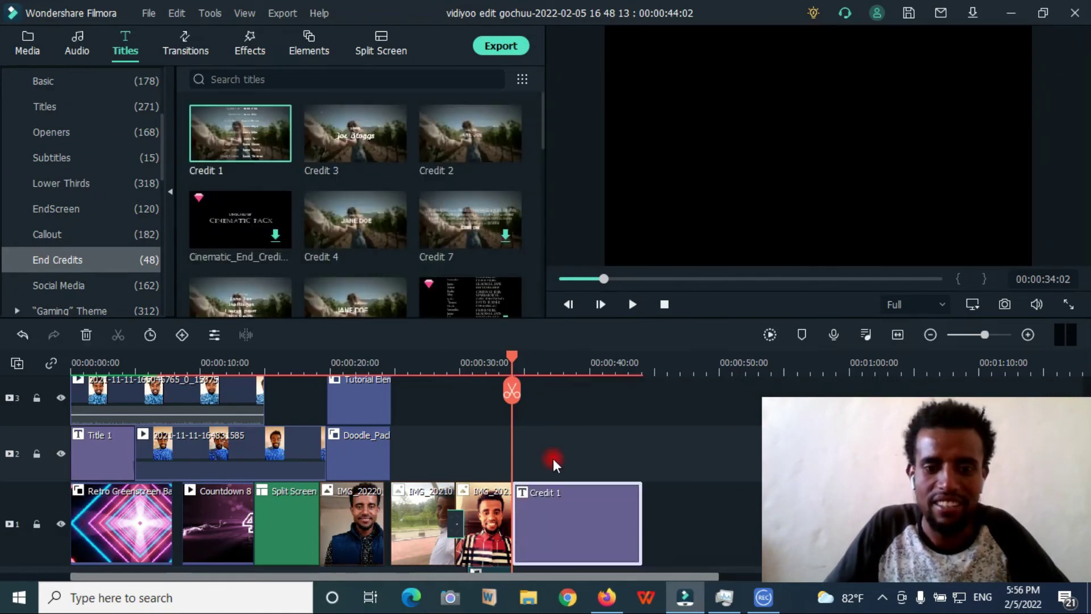
Open the Credit 1 title for editing and change its heading to "Viidiyoo editing".
double_click(527, 500)
drag(409, 157, 382, 152)
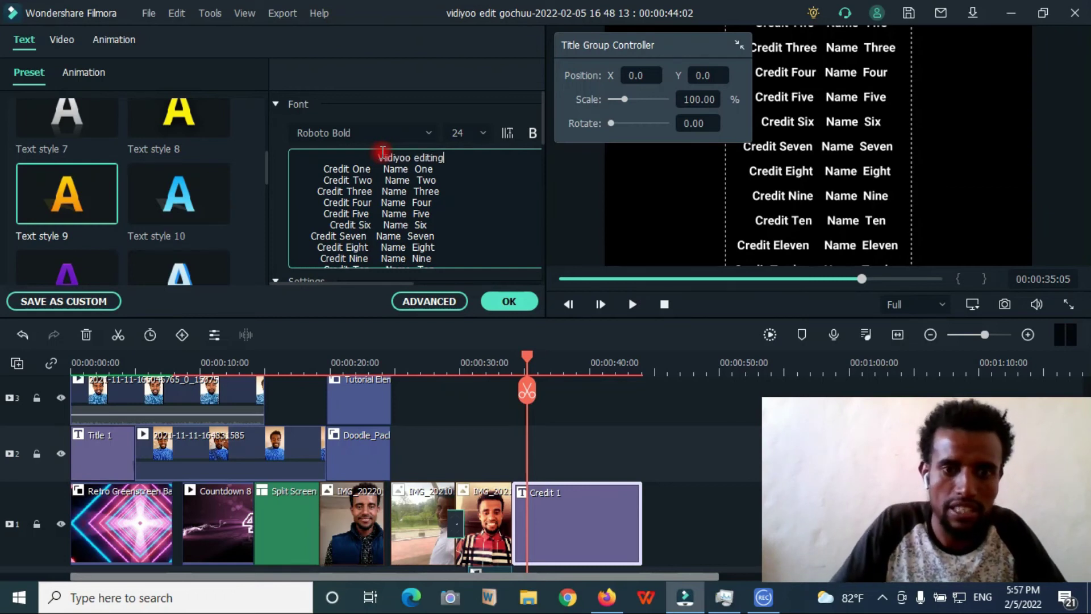
click(322, 177)
Replace the first credit line's role with "camera" and its name with "X".
drag(374, 169, 331, 165)
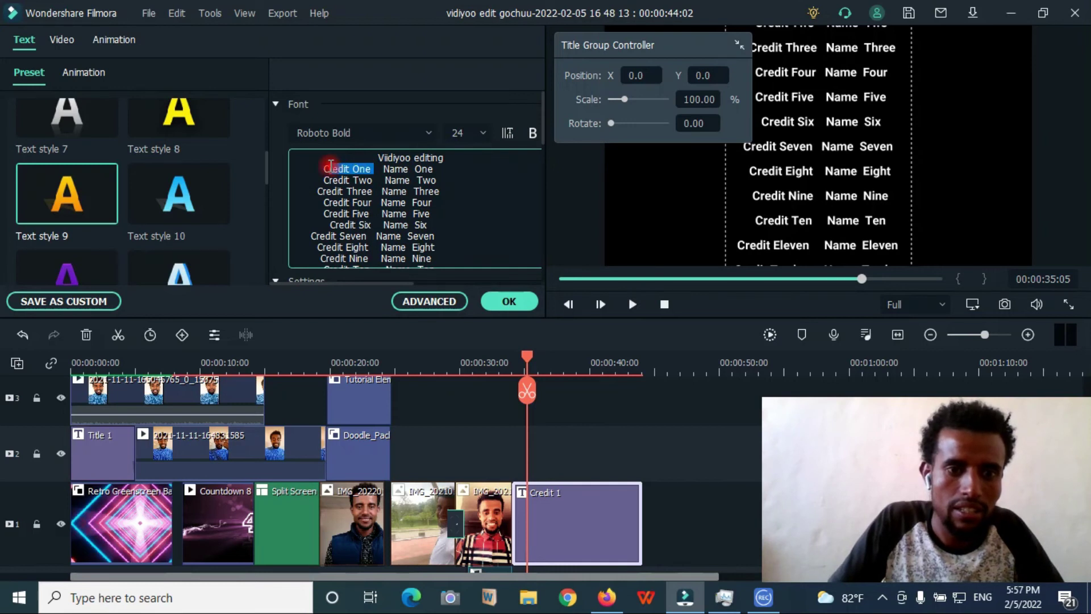
text(Samera)
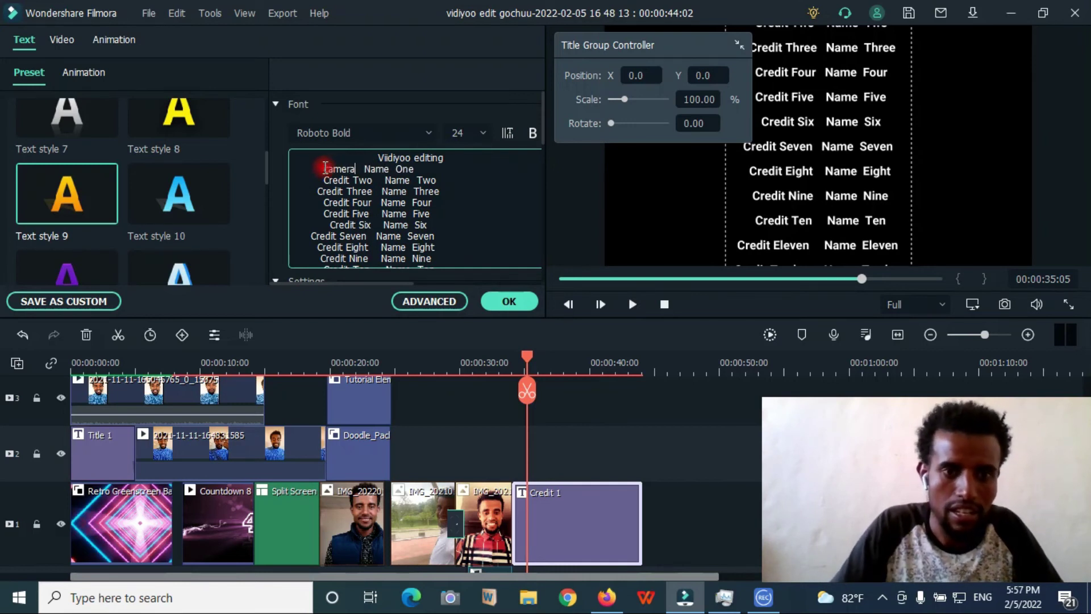
double_click(381, 168)
key(BackSpace)
double_click(379, 167)
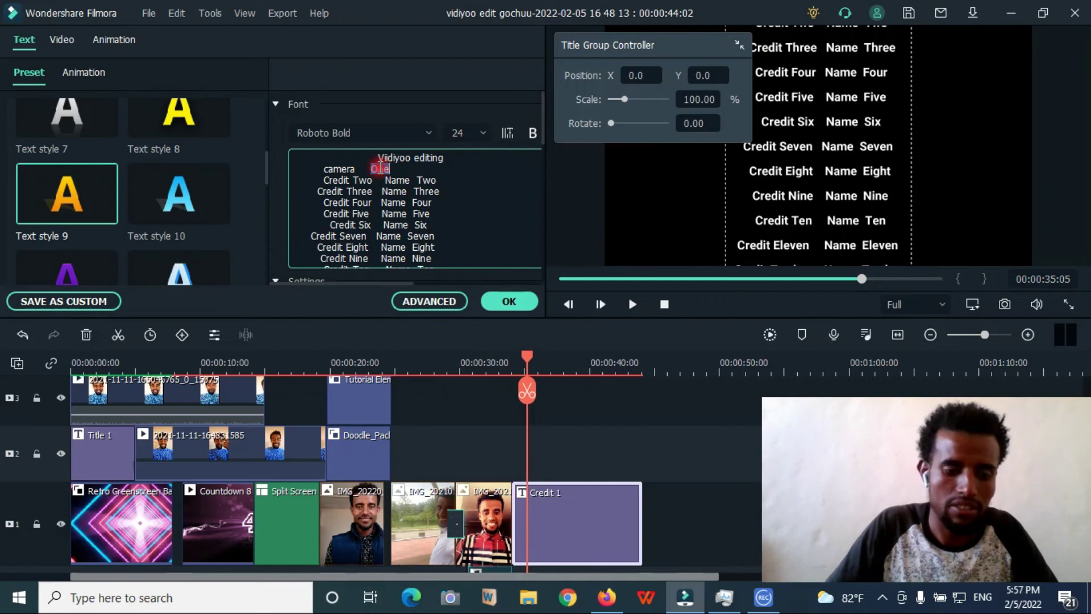
Change the second credit line to "edit" with the name "Y", apply the title edits and play back the credits.
drag(373, 180, 331, 180)
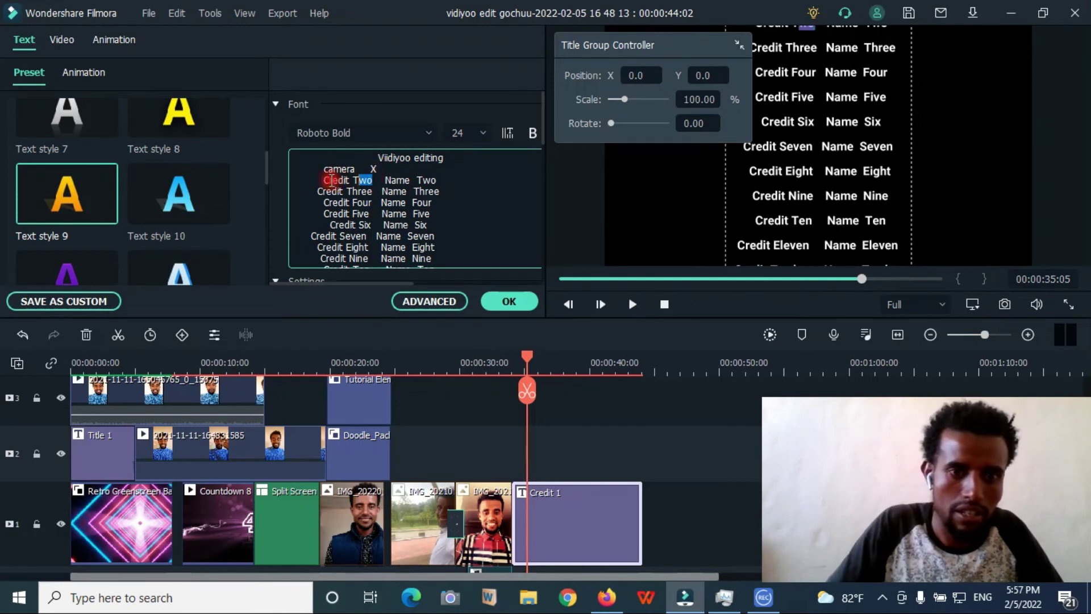
key(BackSpace)
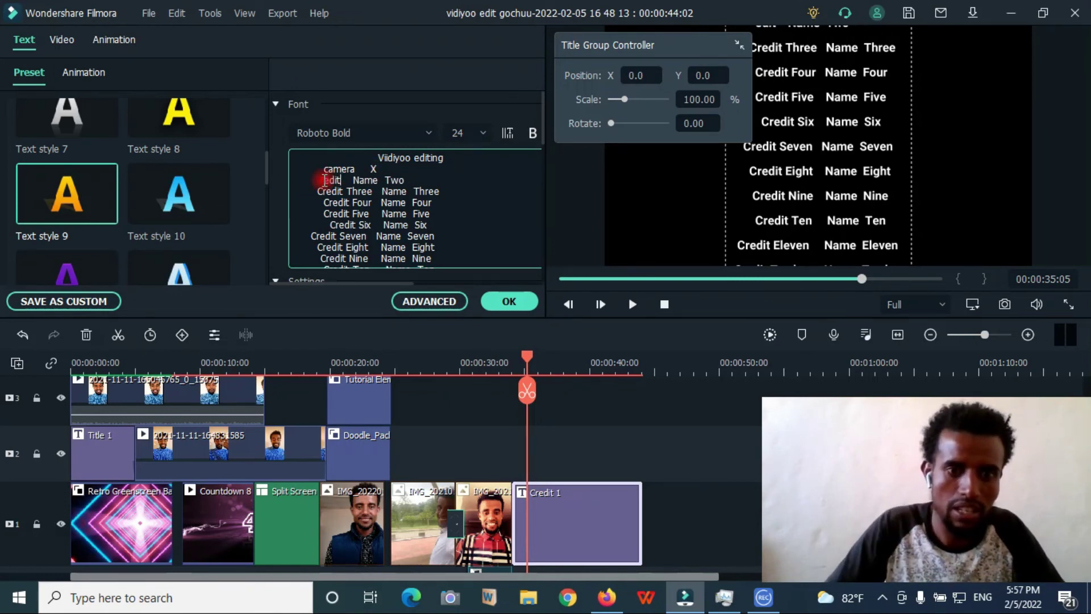
key(BackSpace)
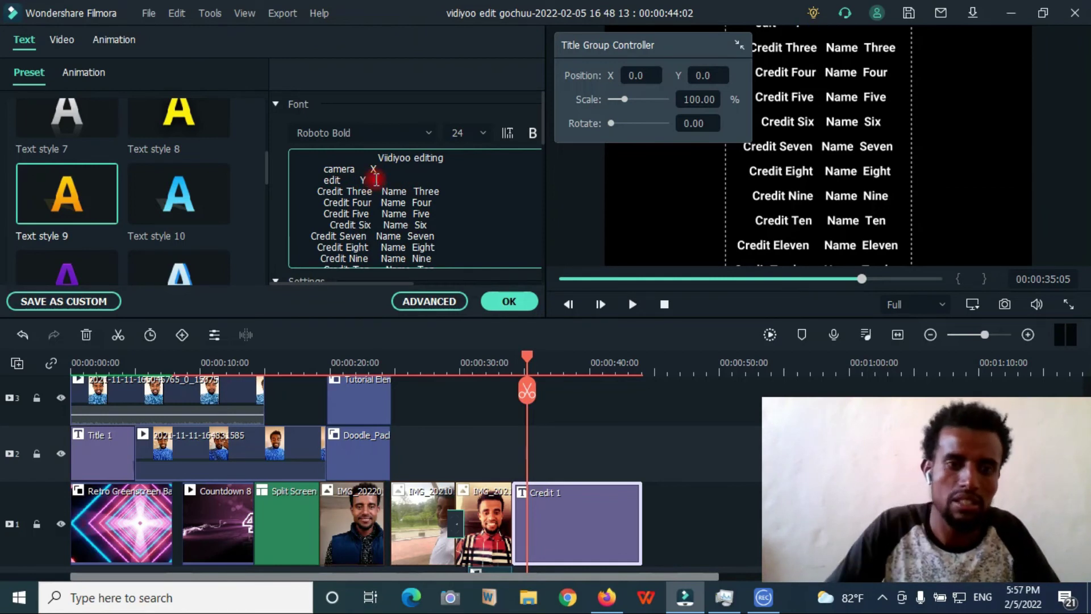
click(503, 303)
key(space)
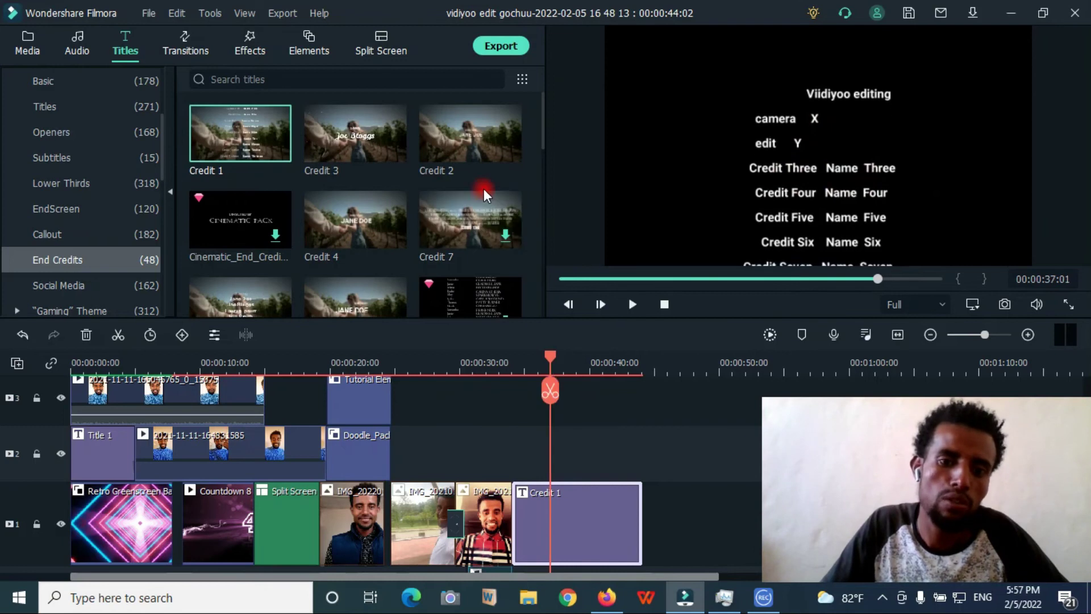
Preview the Credit 2, Credit 3 and Credit 1 templates in the End Credits category.
click(459, 125)
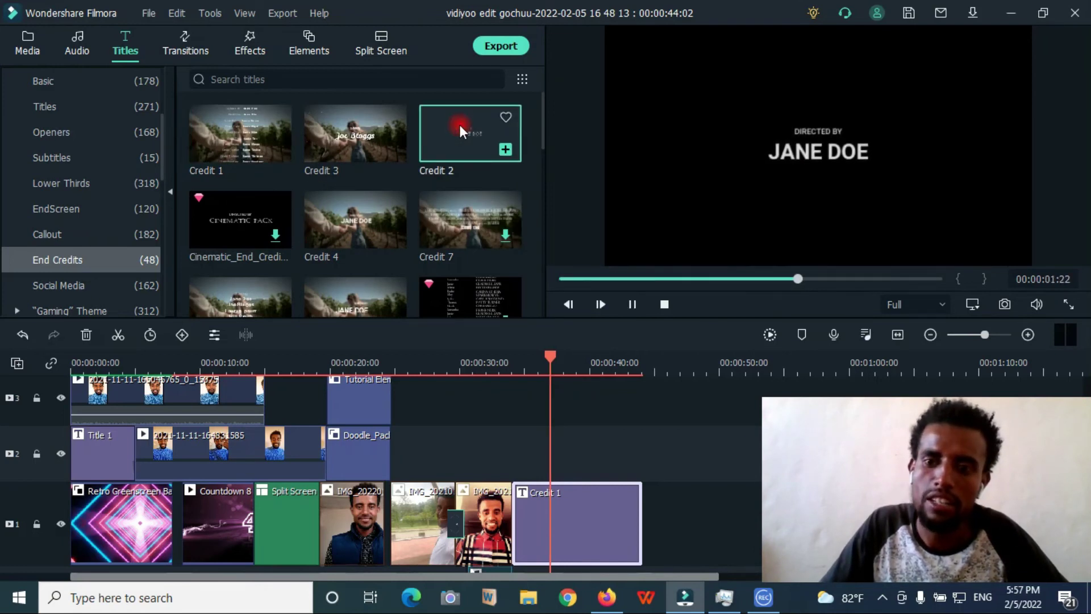
click(363, 134)
click(213, 135)
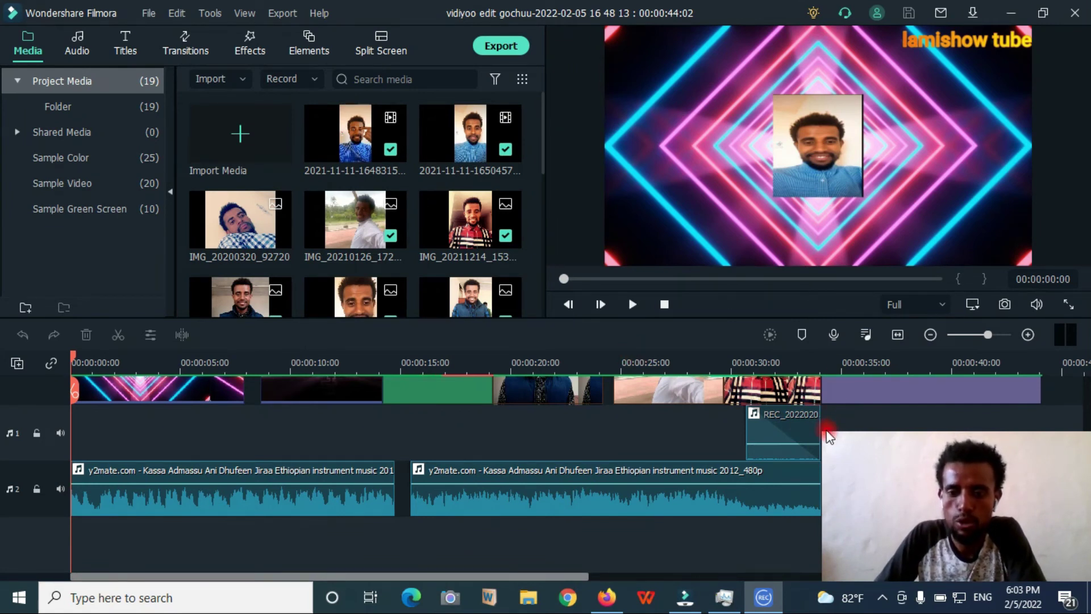
drag(824, 433, 766, 399)
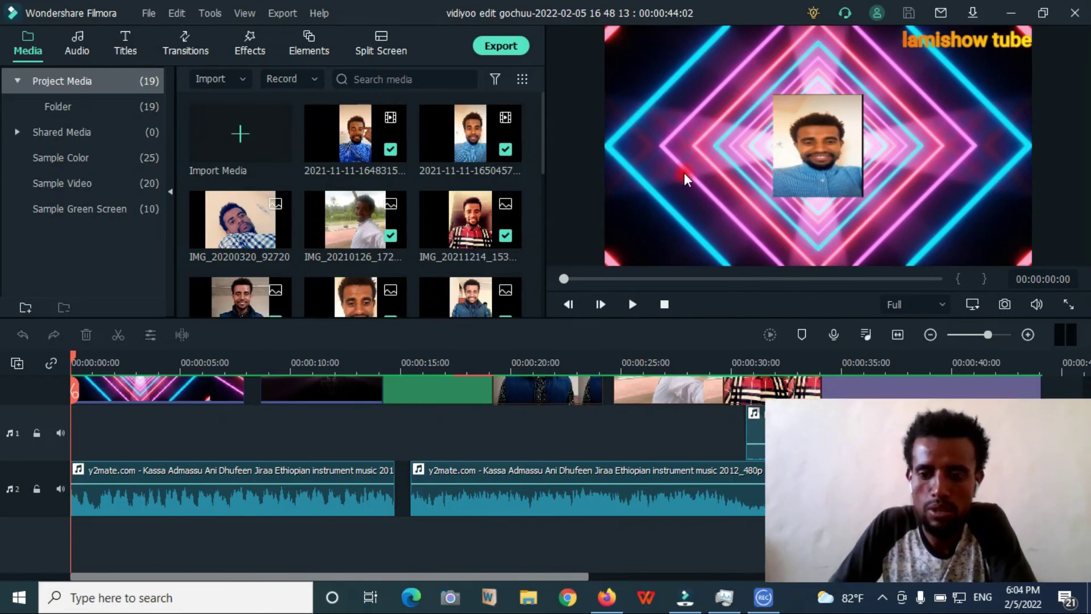
Open the video export options and examine the Device, YouTube, Vimeo and DVD targets, cancelling the YouTube login.
click(495, 49)
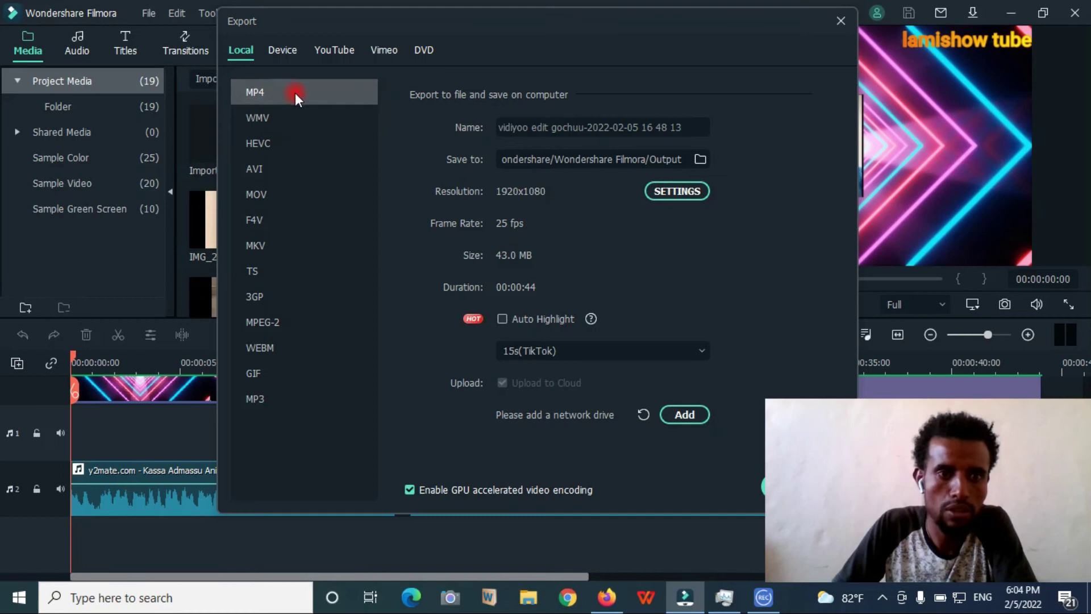
click(285, 49)
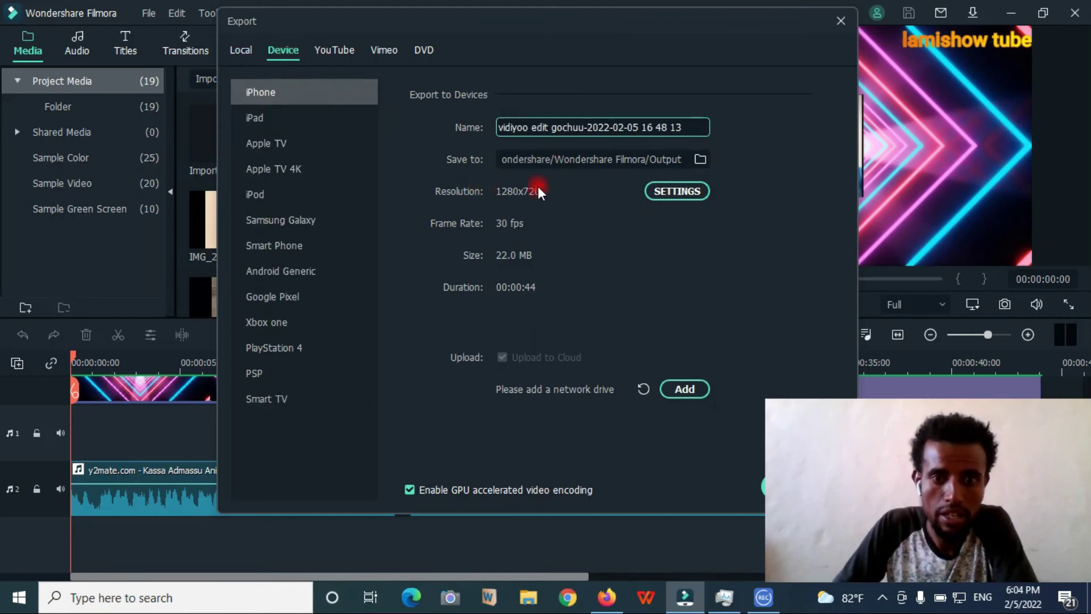
click(327, 49)
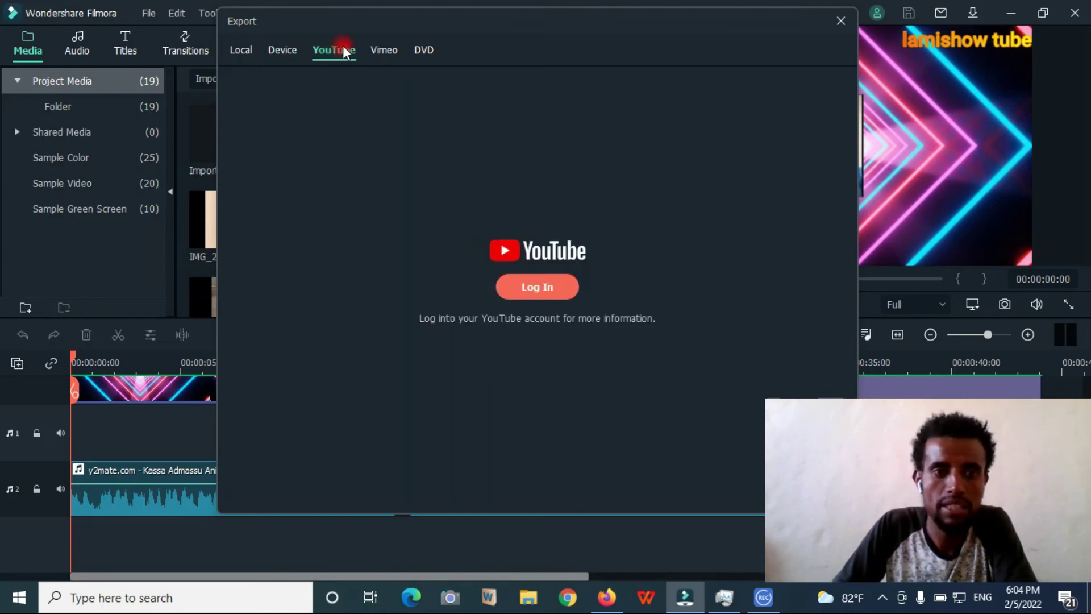
click(514, 291)
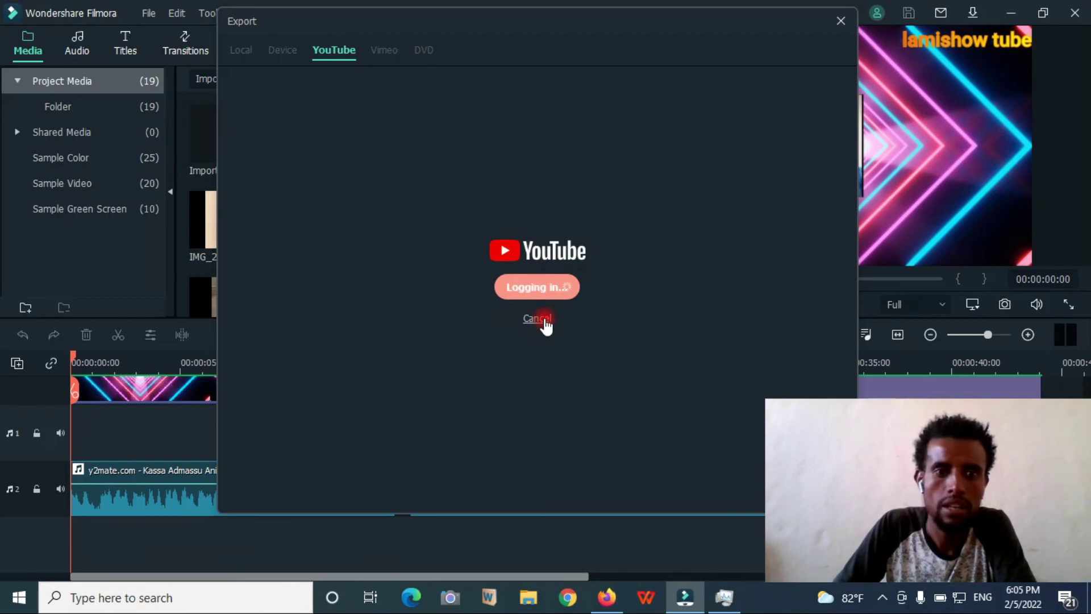
click(544, 319)
click(384, 51)
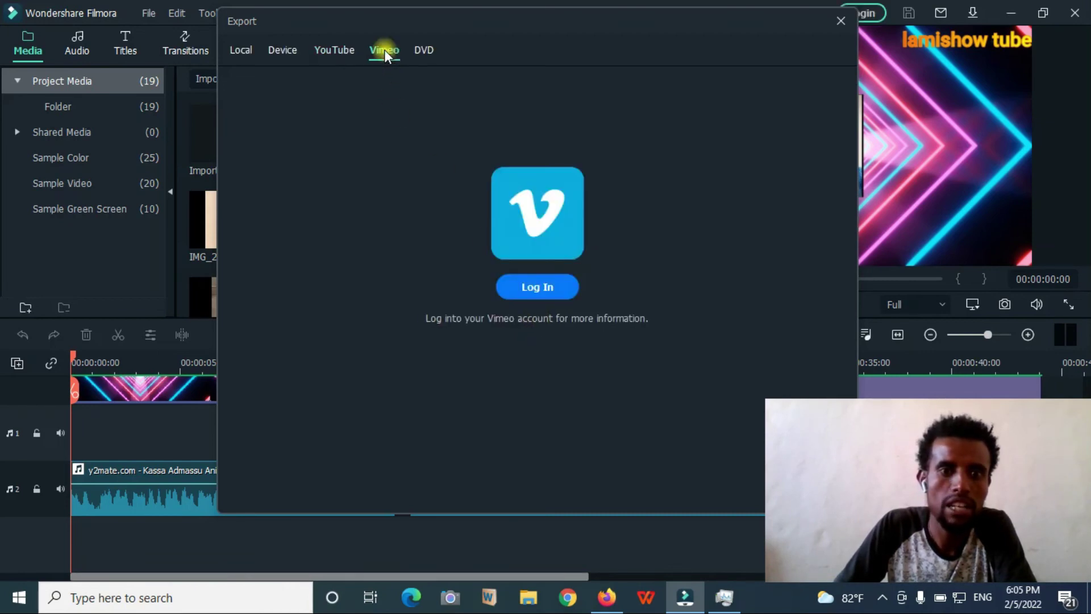
click(424, 50)
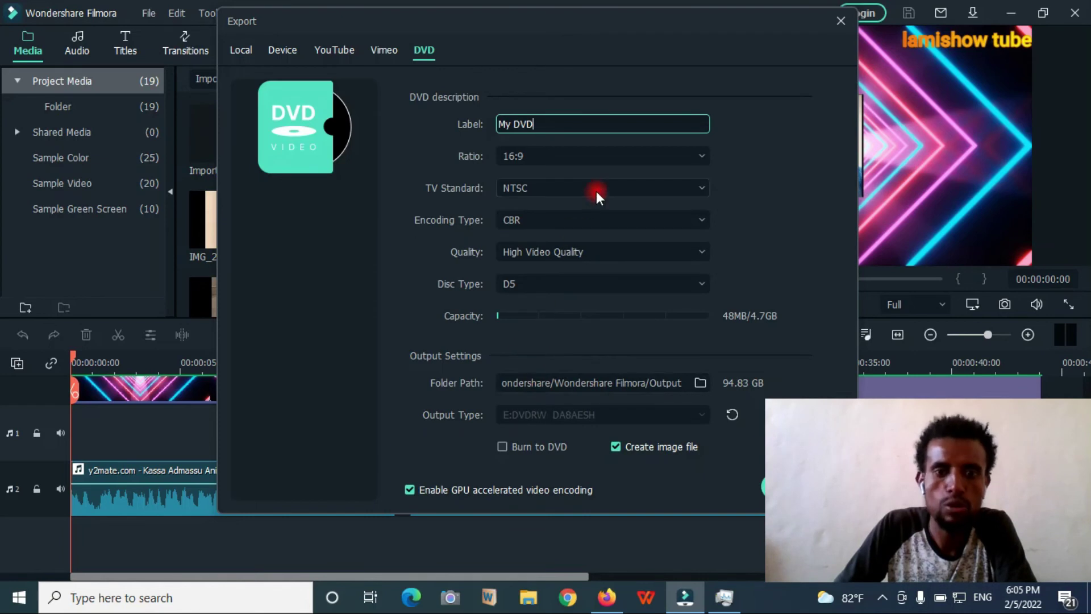
Choose a local MP4 export, shorten the file name to "vidiyoo edit gochuu" and check the output folder without changing it.
click(247, 48)
click(243, 93)
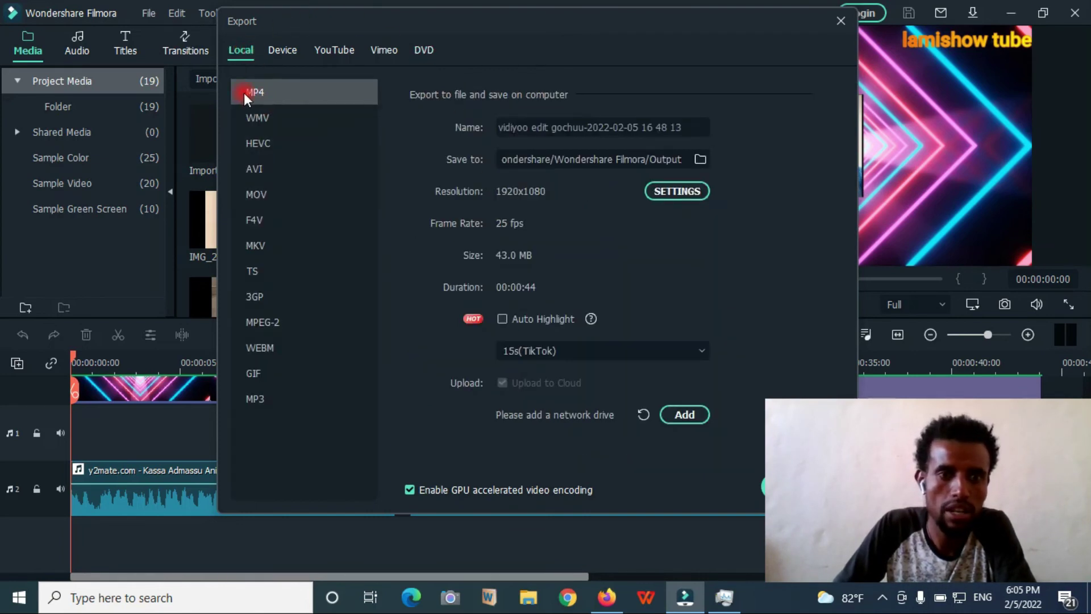
drag(687, 127, 585, 129)
key(BackSpace)
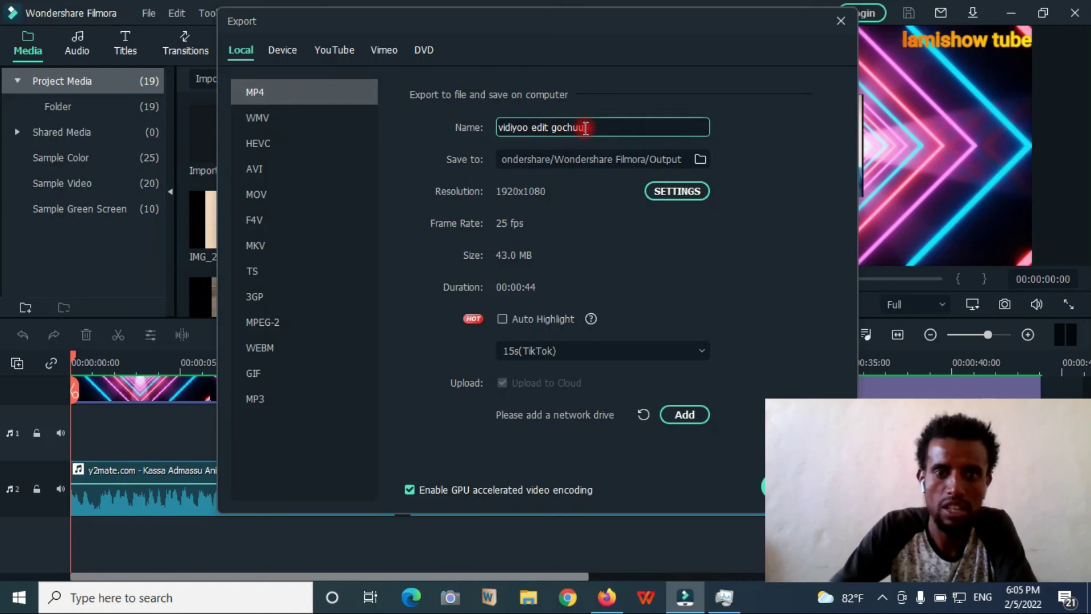
click(702, 159)
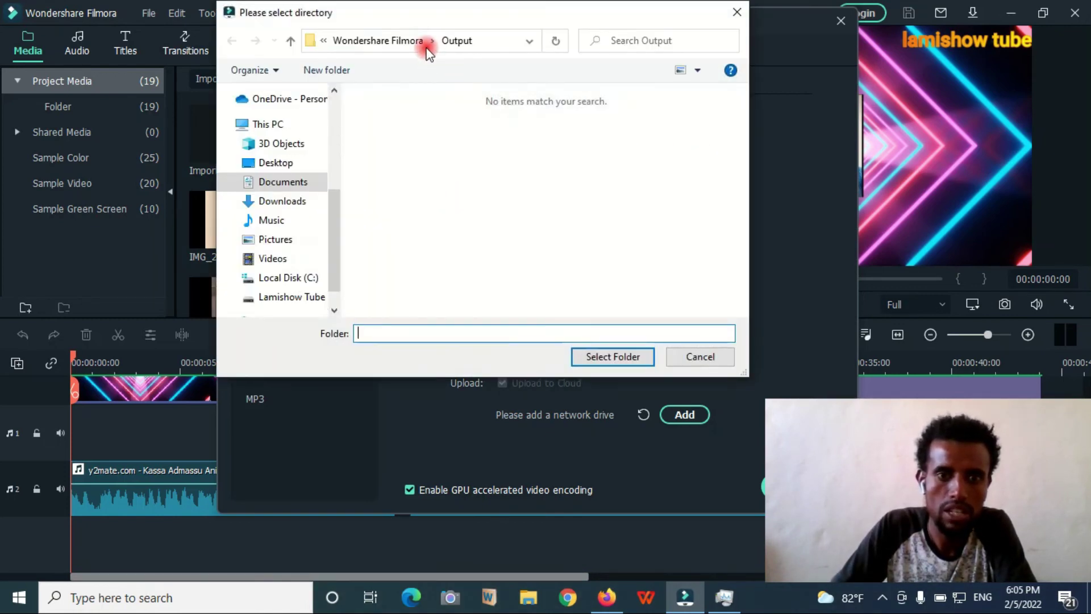
click(737, 12)
Open the MP4 export settings and set the video resolution to 4096x2160.
click(497, 190)
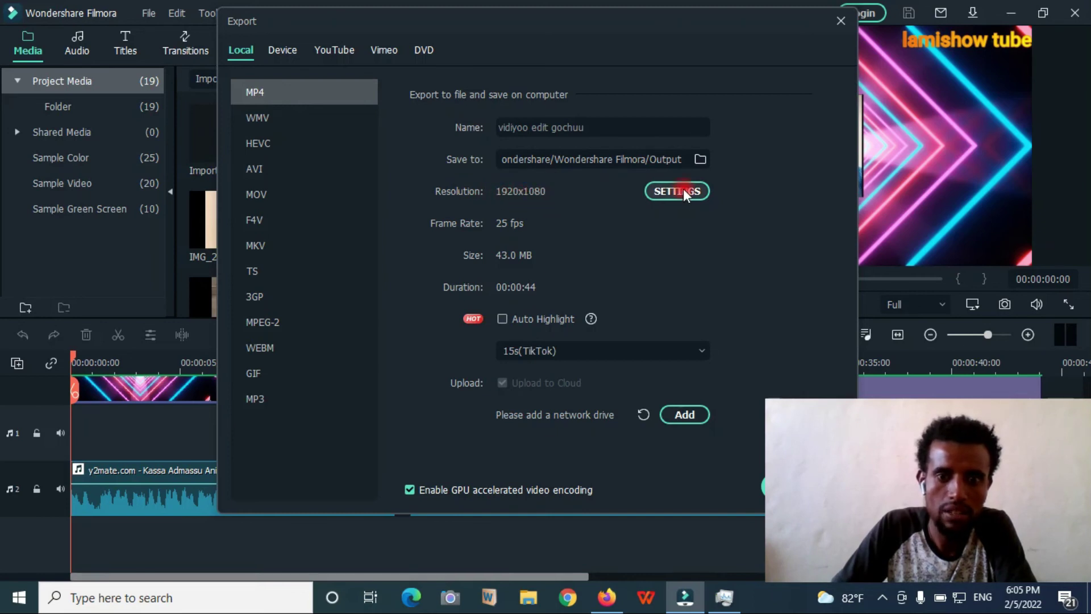
click(683, 191)
click(552, 202)
click(525, 205)
click(525, 204)
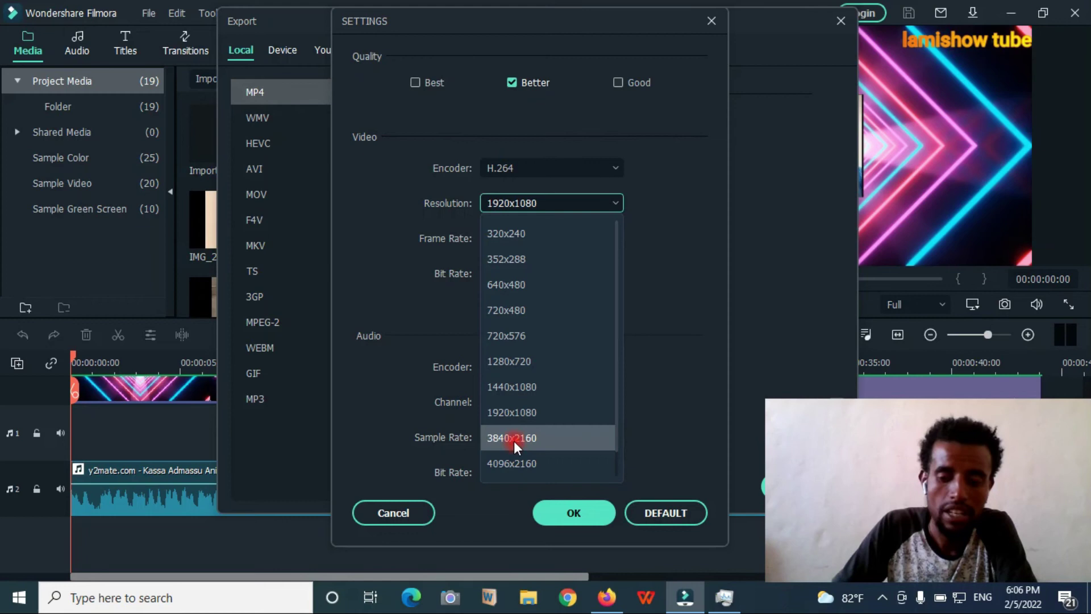
click(512, 463)
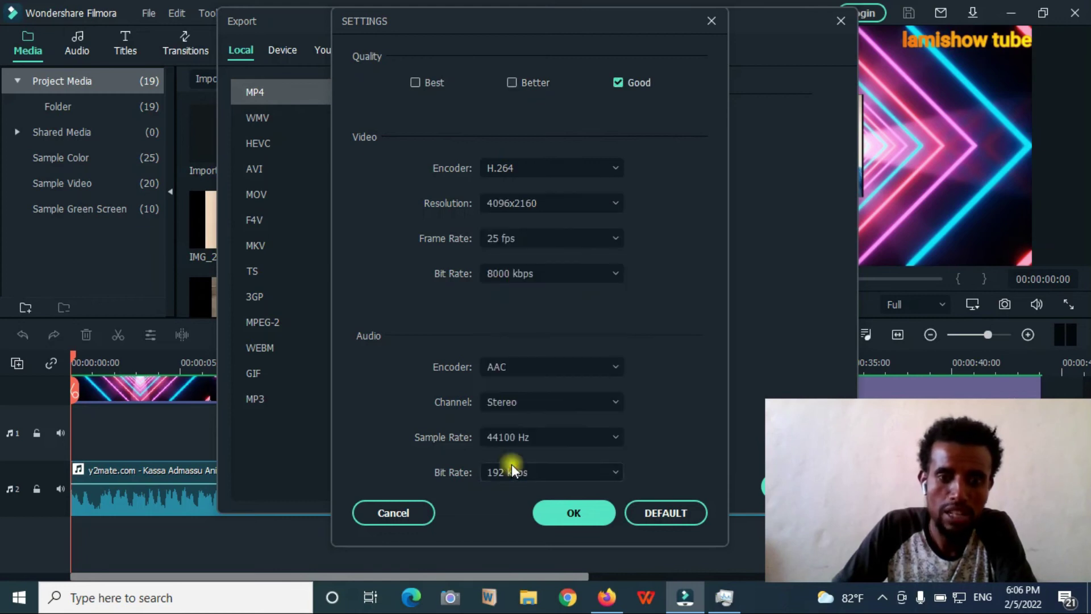
Try the 1920x1080 and 1440x1080 export resolutions, and return the resolution to 4096x2160.
click(550, 204)
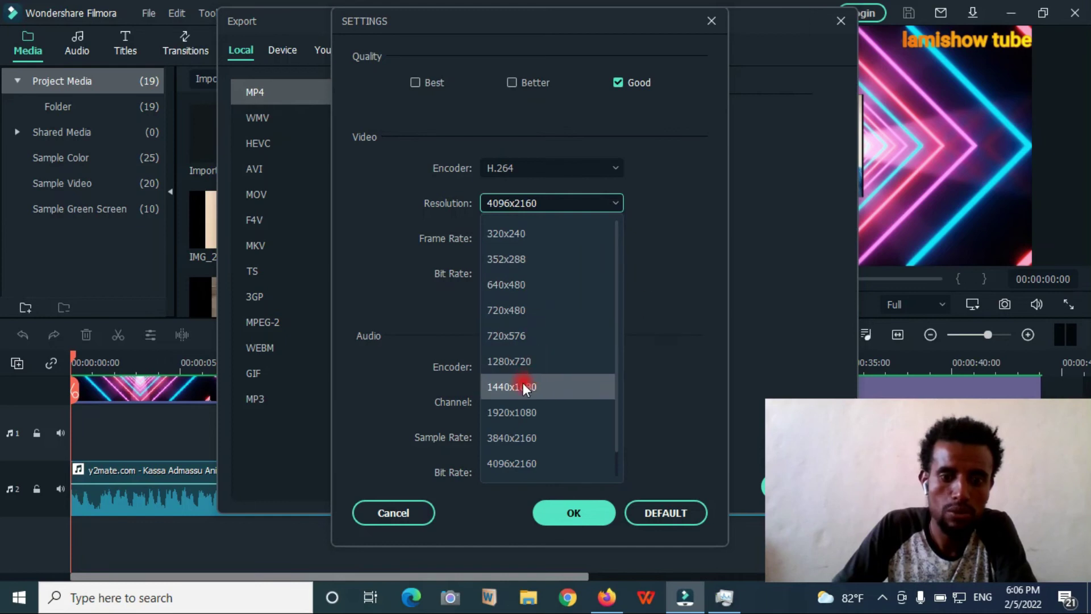
click(520, 412)
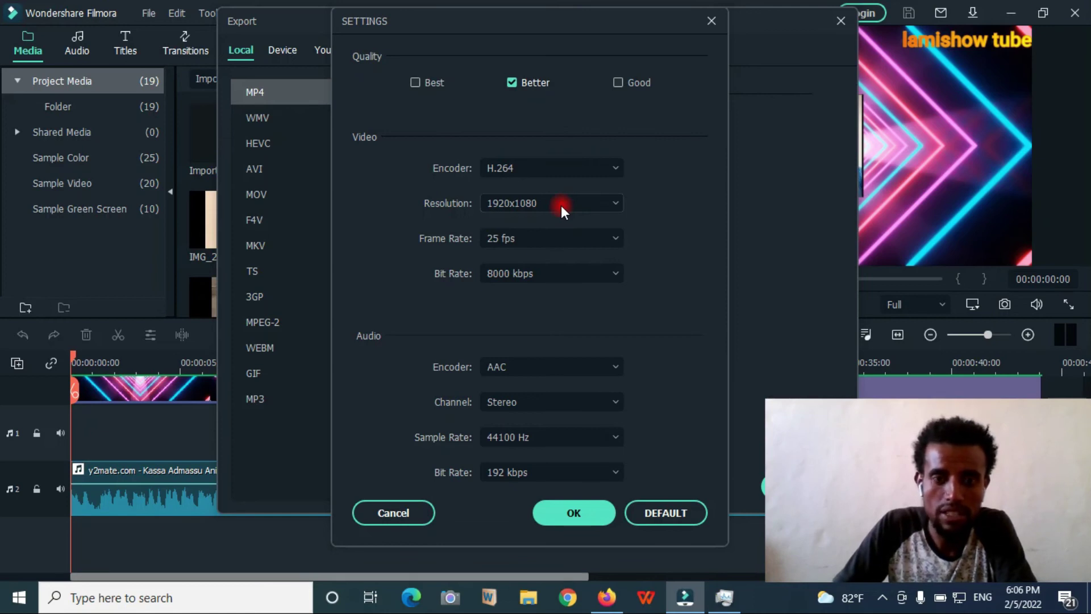
click(530, 207)
click(514, 387)
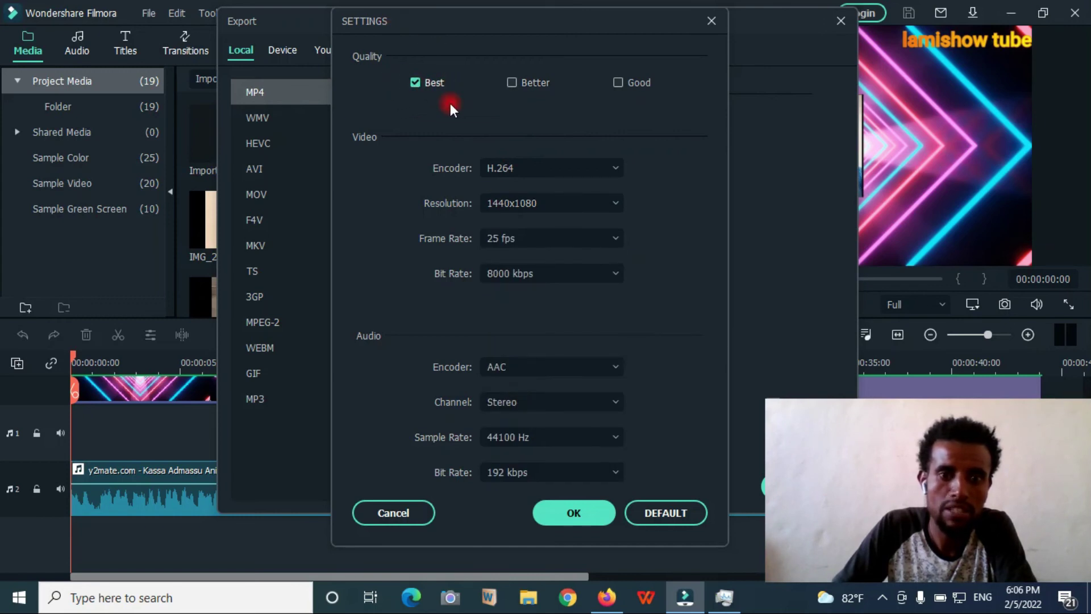
click(524, 207)
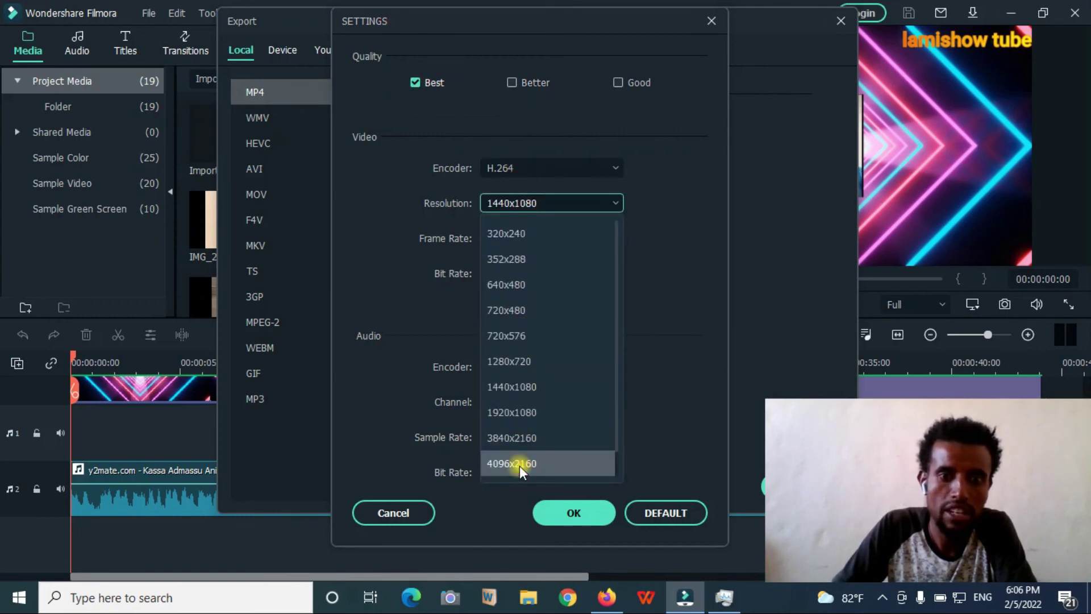
click(519, 465)
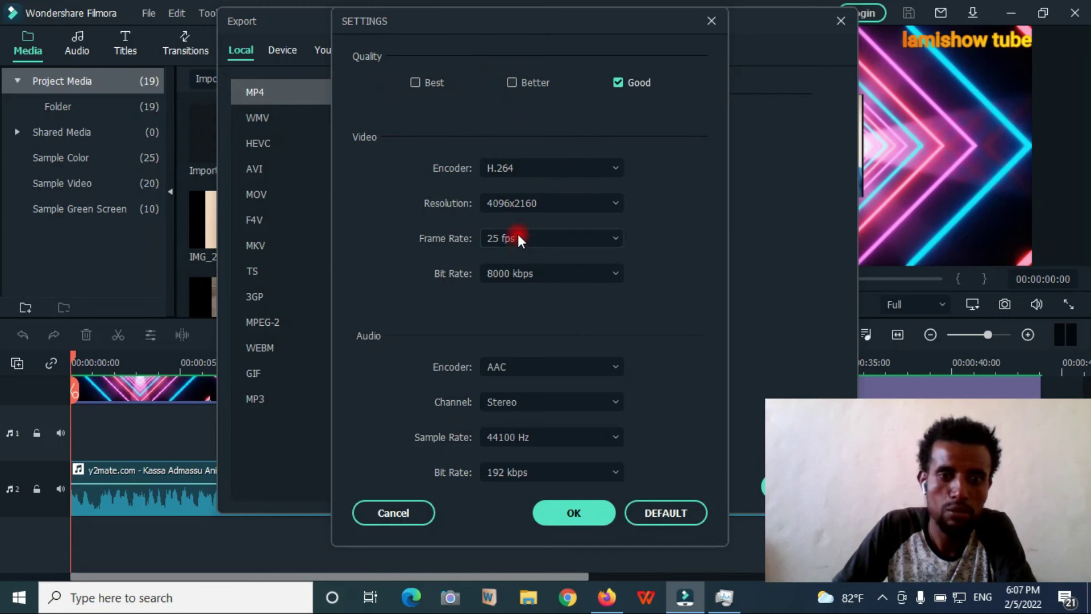
Examine the available video encoders and frame rates, keeping H.264 and 25 fps.
click(521, 162)
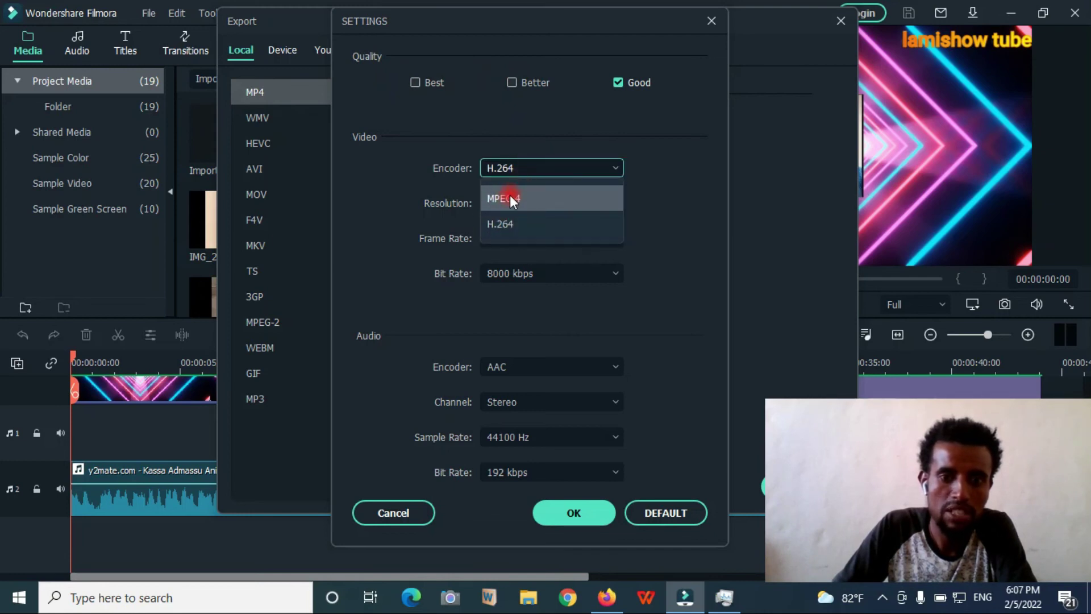
click(500, 223)
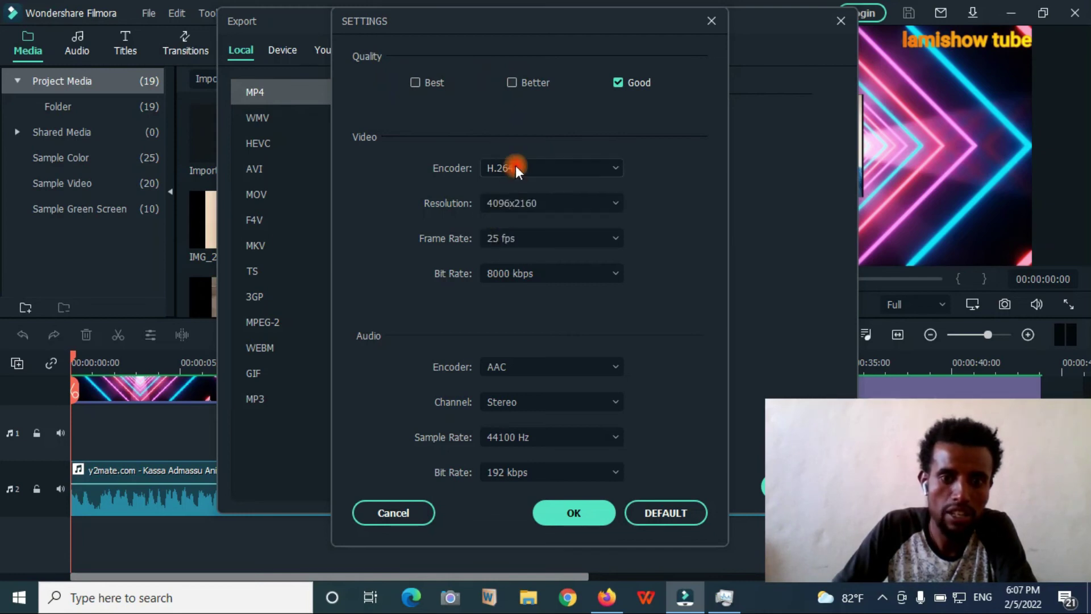
click(517, 239)
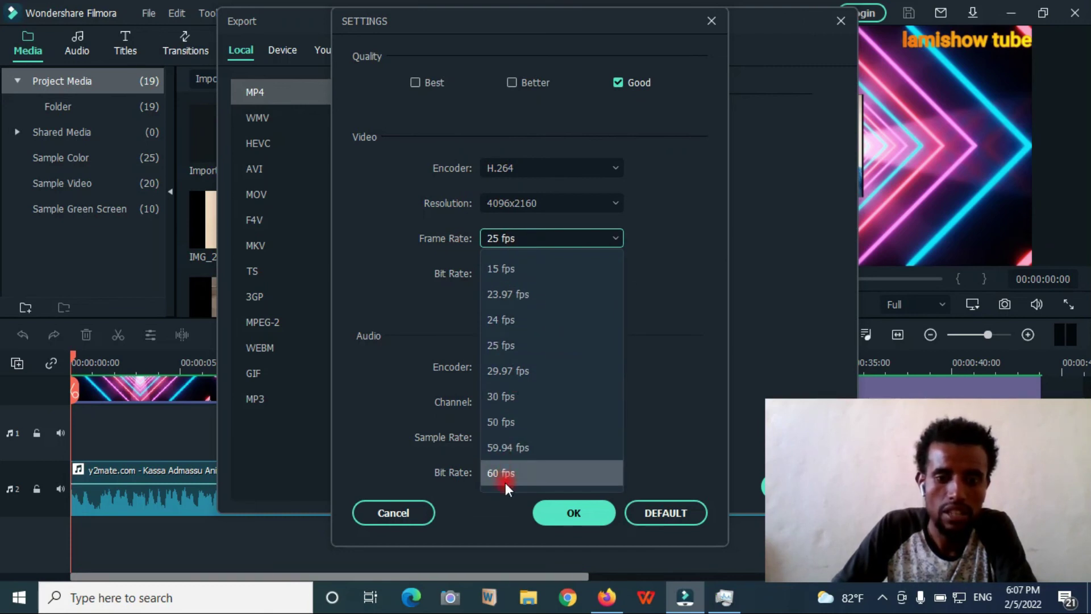
click(700, 326)
click(559, 238)
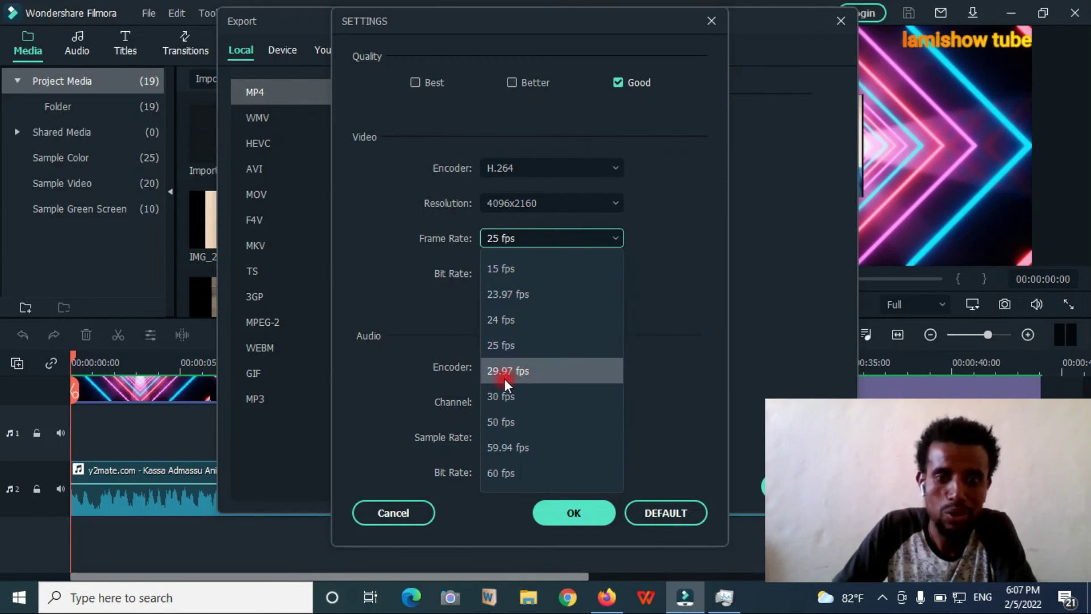
click(690, 308)
click(758, 334)
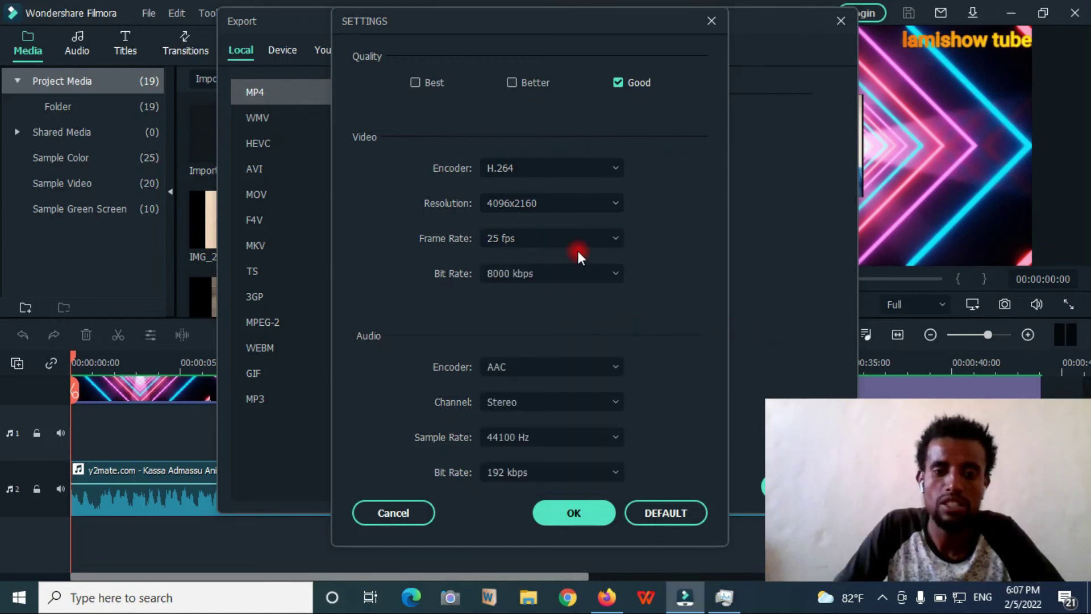
click(501, 240)
click(501, 240)
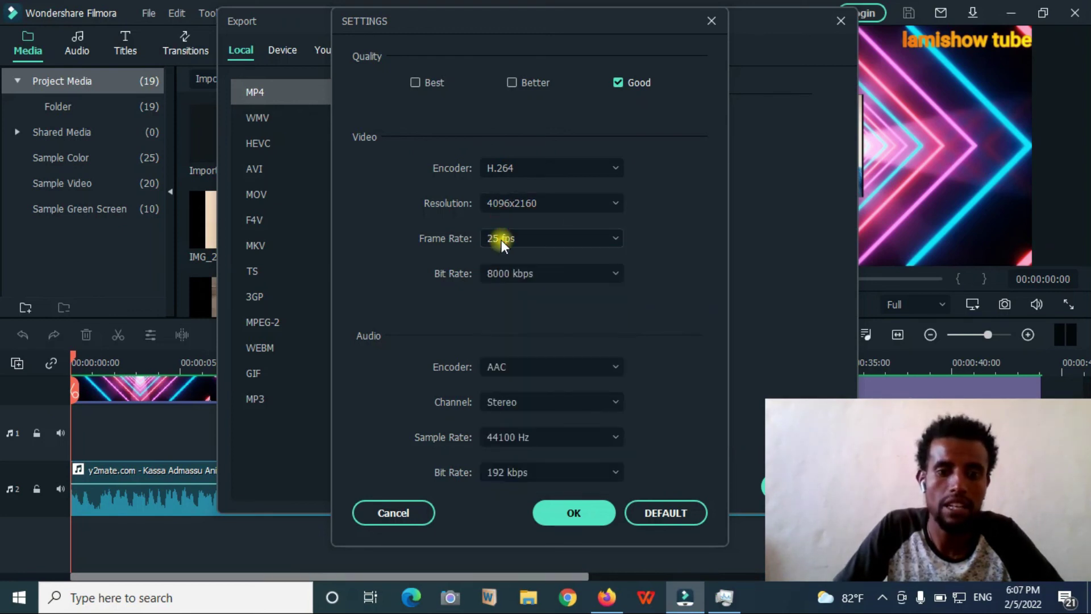
Examine the available video bit rates and the audio encoder, channel and sample rate options without changing any of them.
click(513, 273)
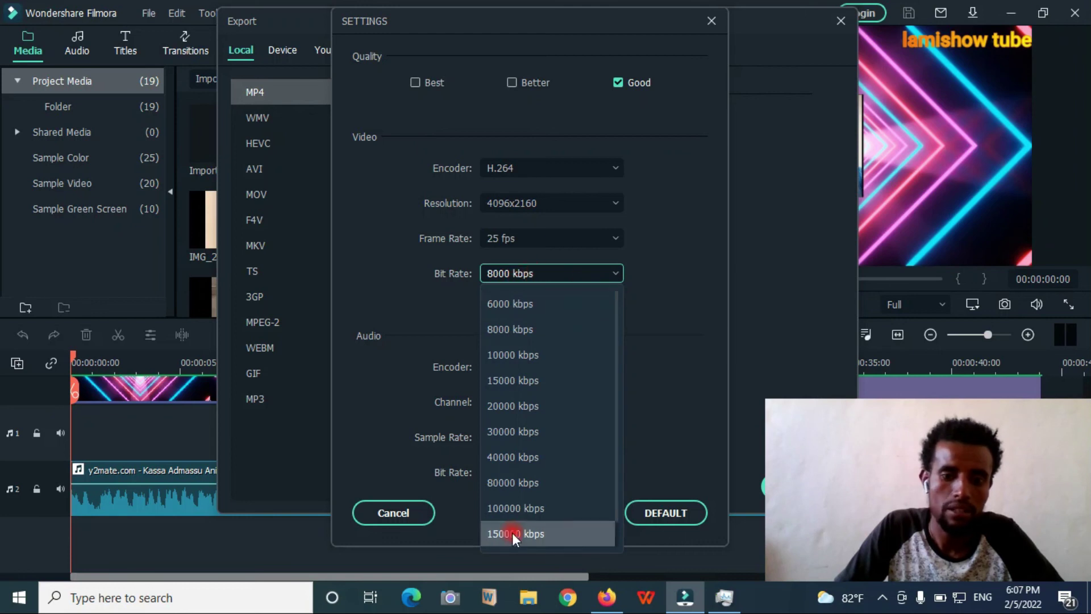
scroll(502, 483, down, 1)
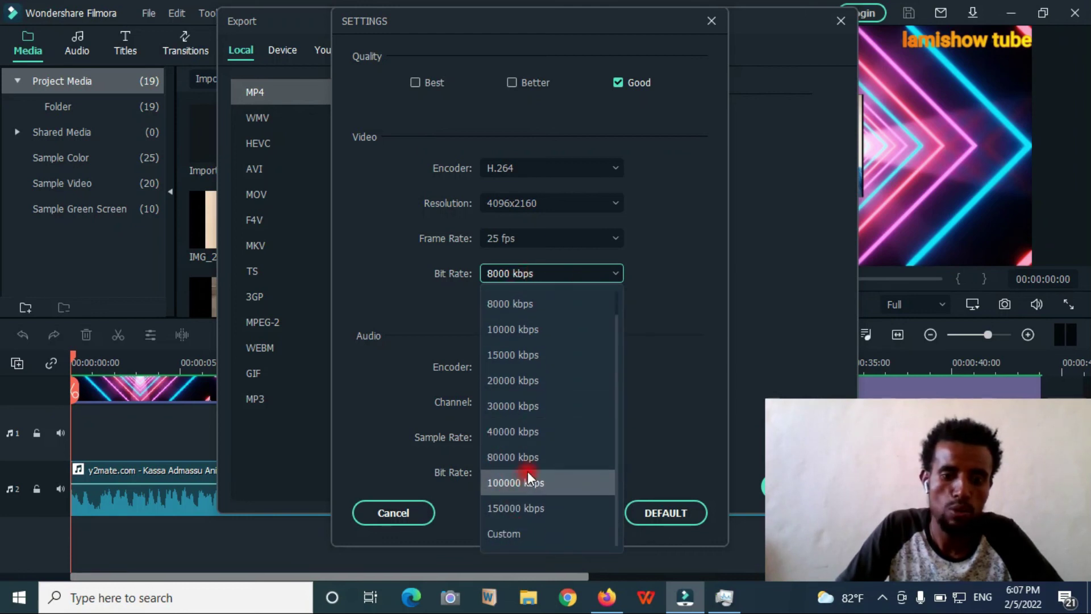
click(673, 352)
click(523, 366)
click(522, 367)
click(523, 404)
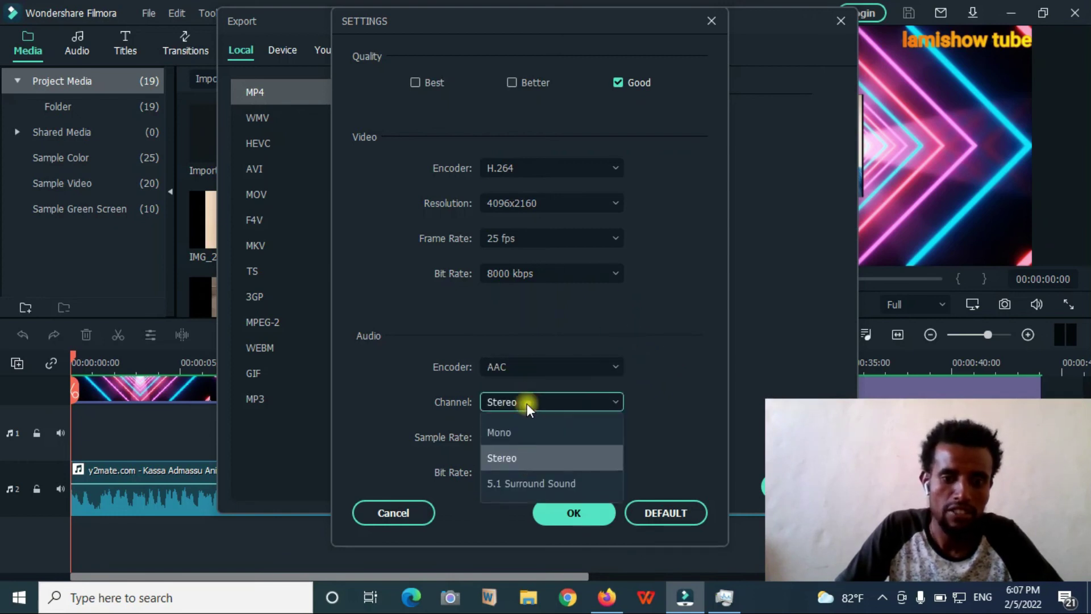
click(663, 375)
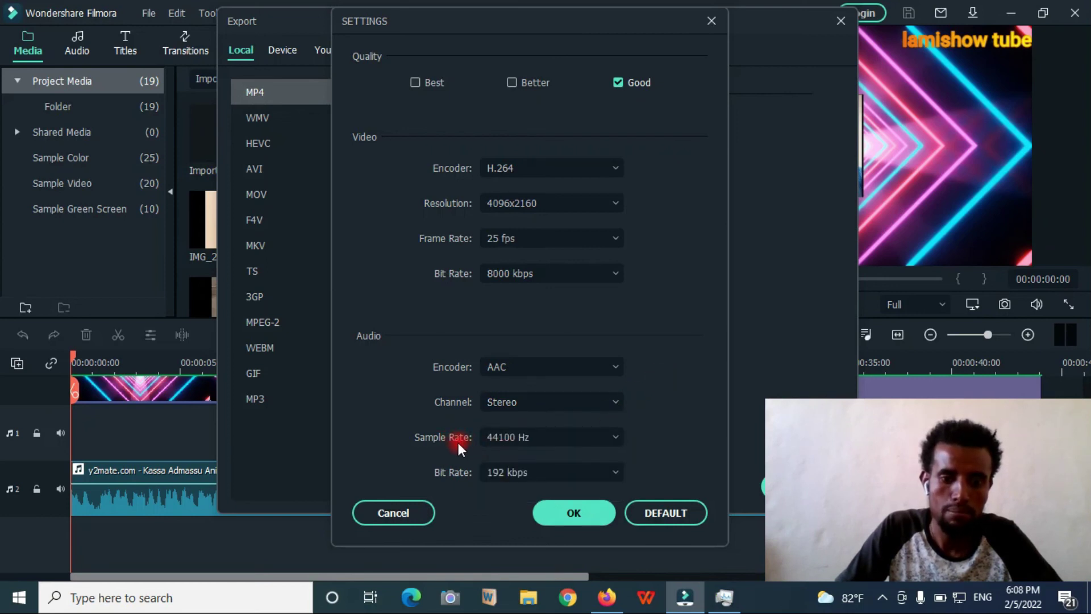
click(538, 439)
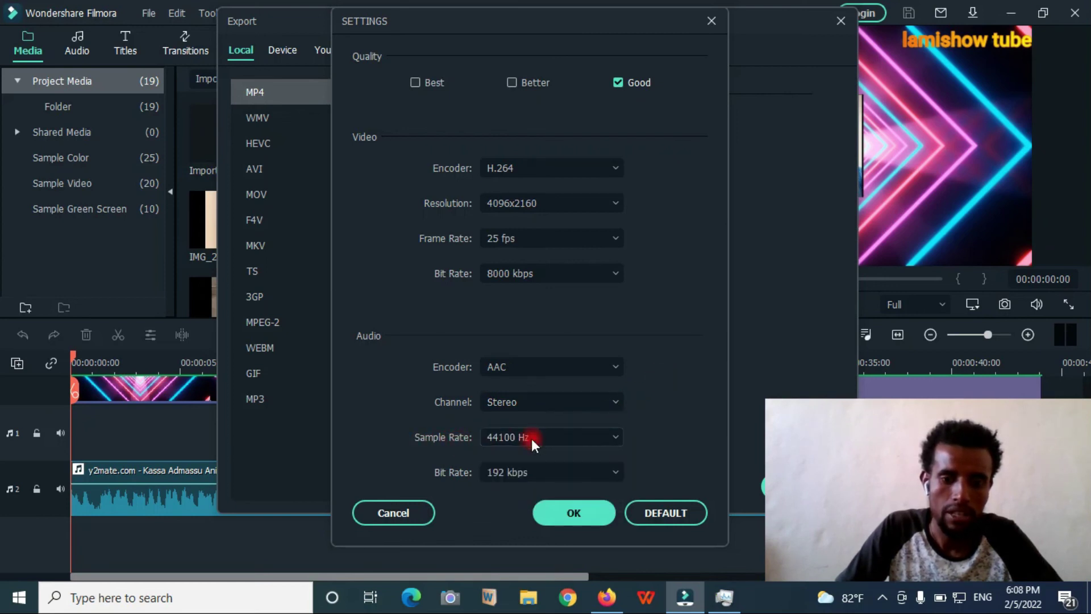
click(530, 438)
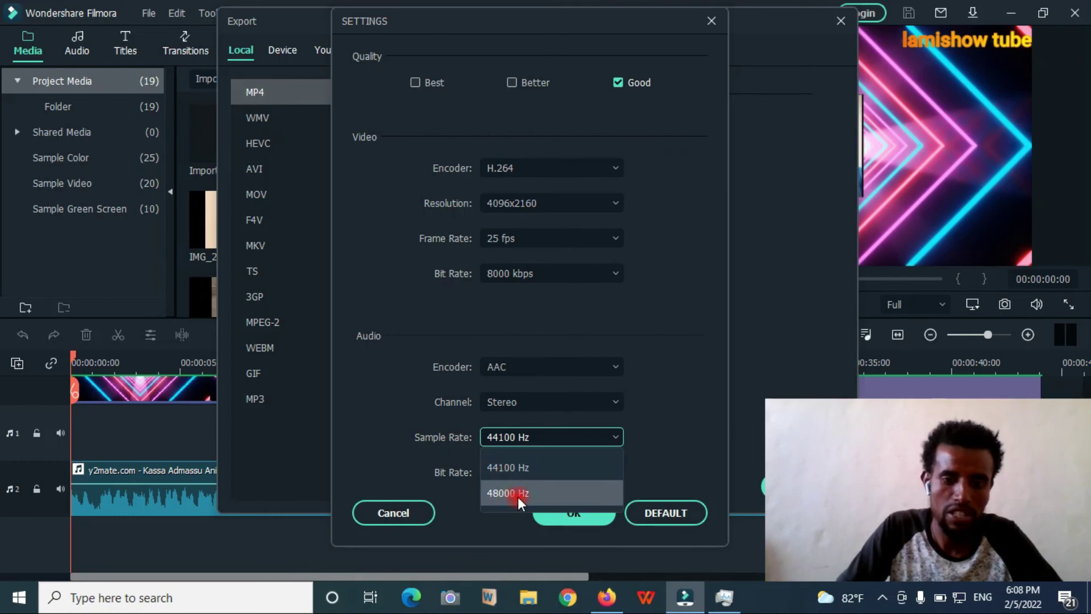
click(622, 434)
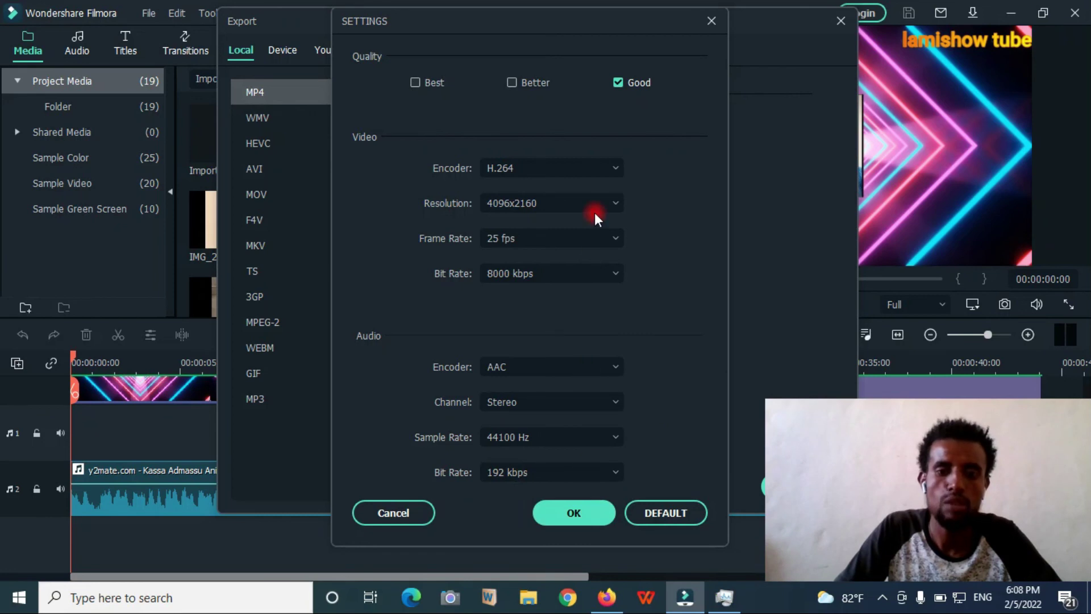
Reset the MP4 export settings to their defaults and accept them.
click(661, 510)
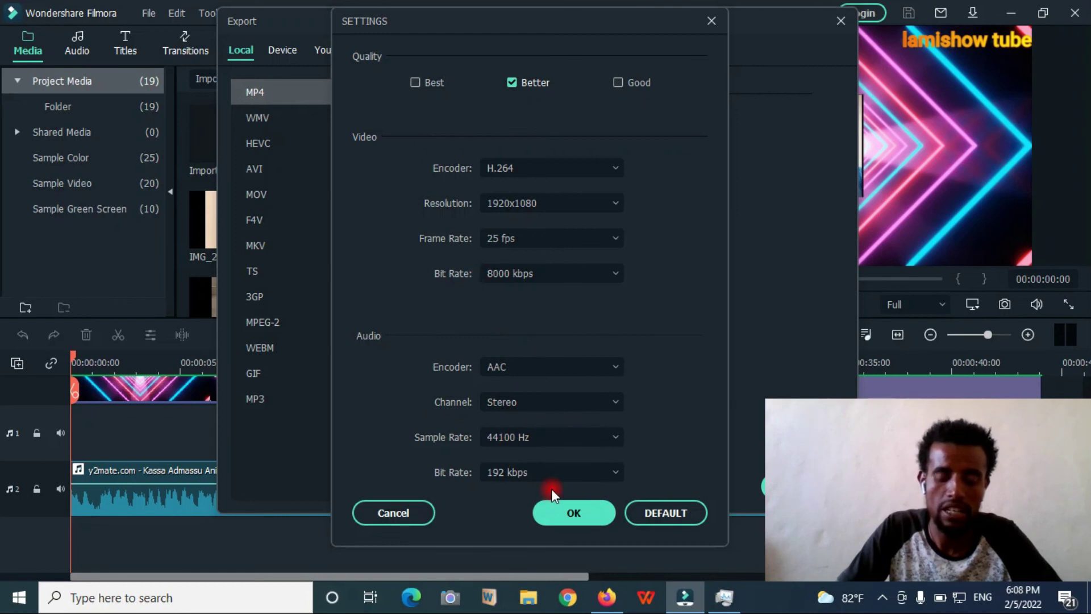
click(575, 512)
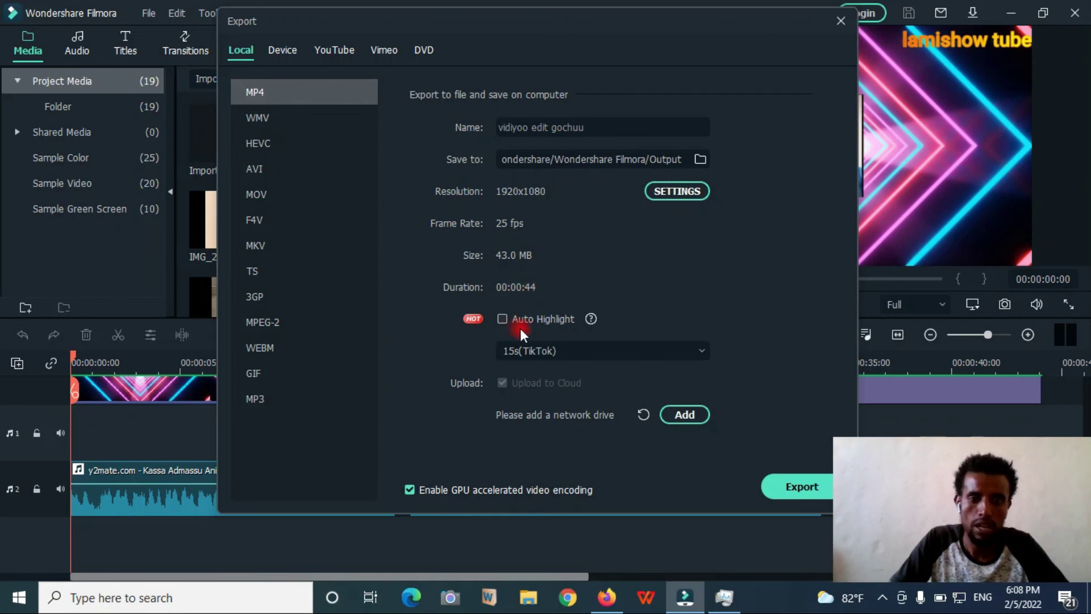
Enable Auto Highlight for the export, try the Auto length, and set the highlight length to 15s(TikTok).
click(502, 318)
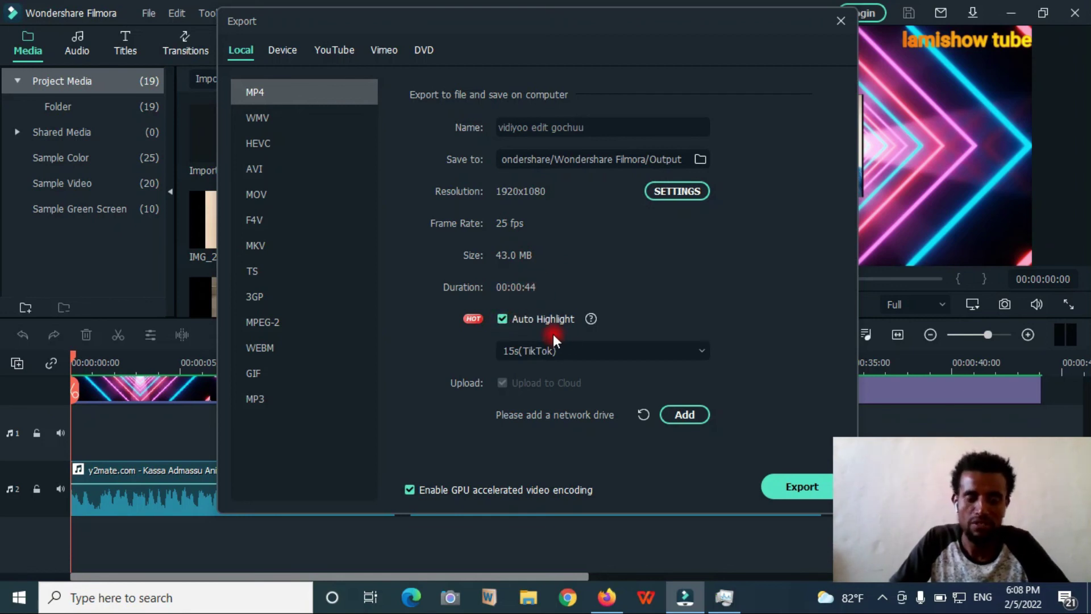
click(561, 350)
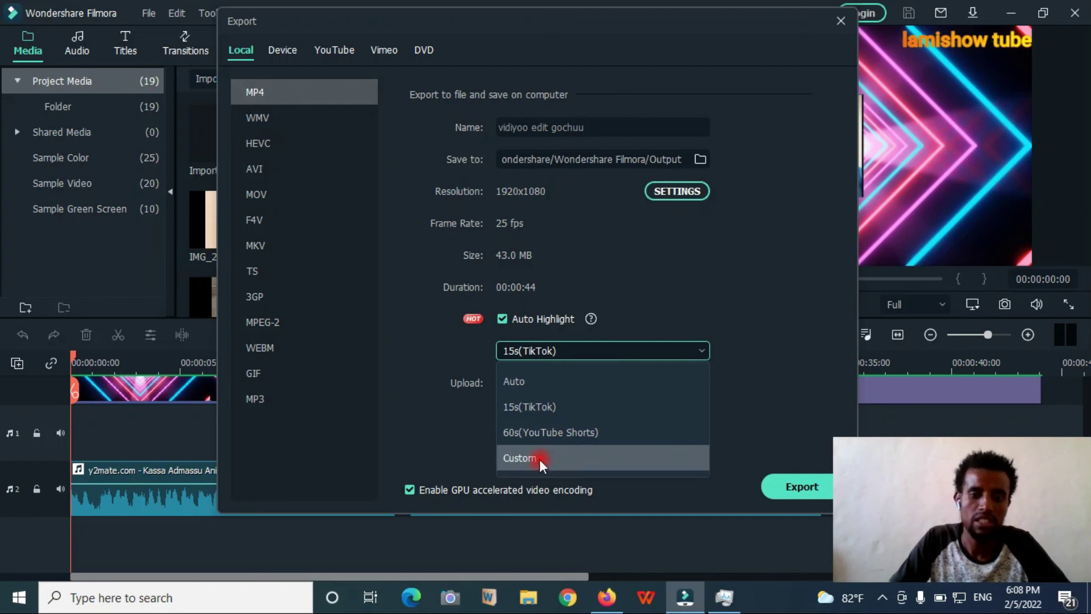
click(561, 380)
click(547, 352)
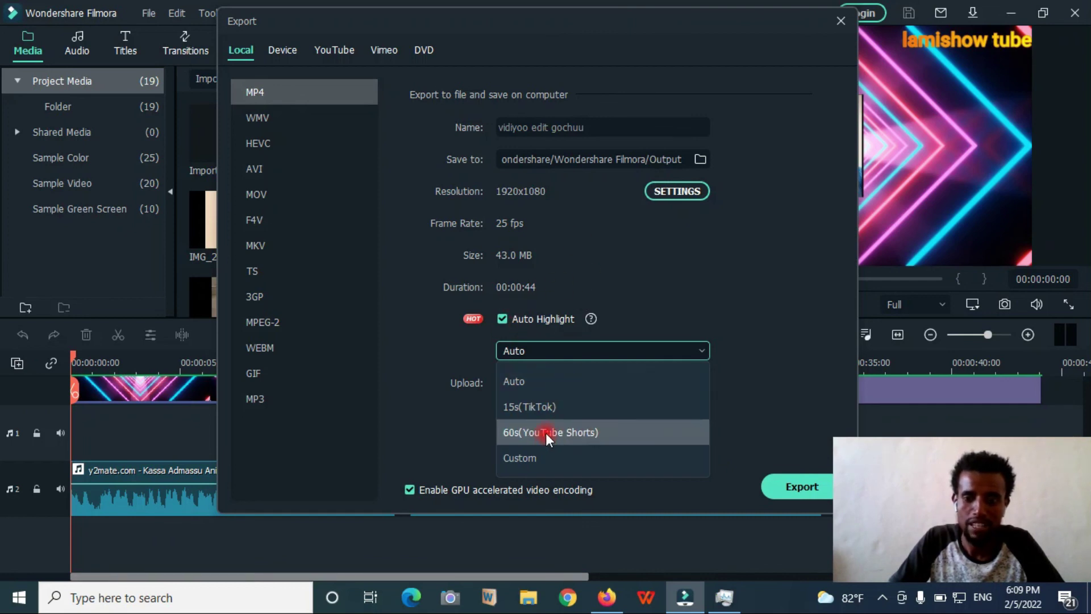
click(549, 407)
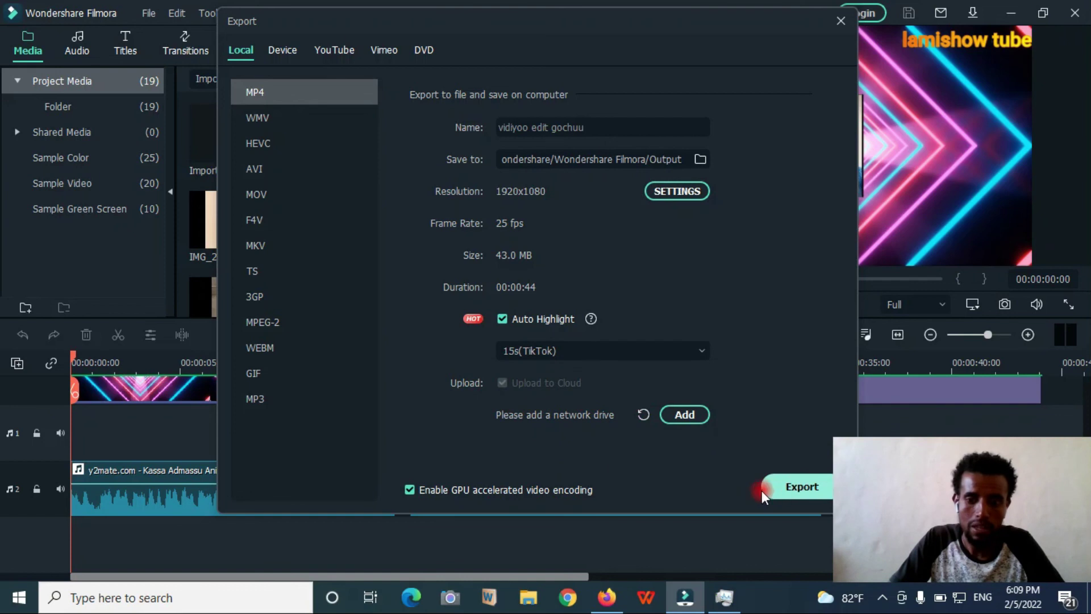
Start the MP4 export and keep Sound reminder as the action when it is done.
click(796, 489)
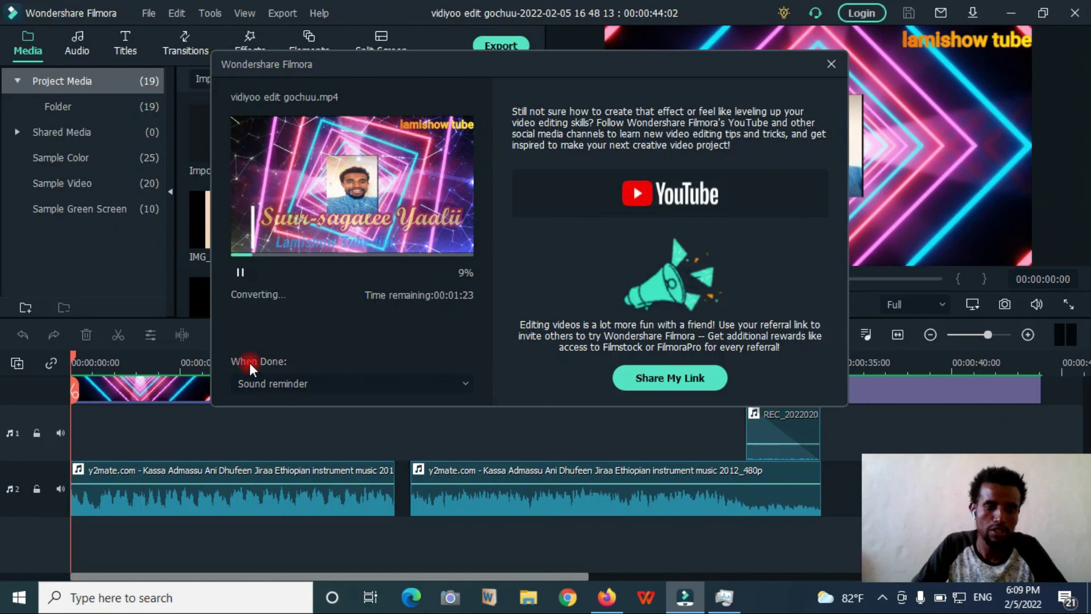
click(285, 385)
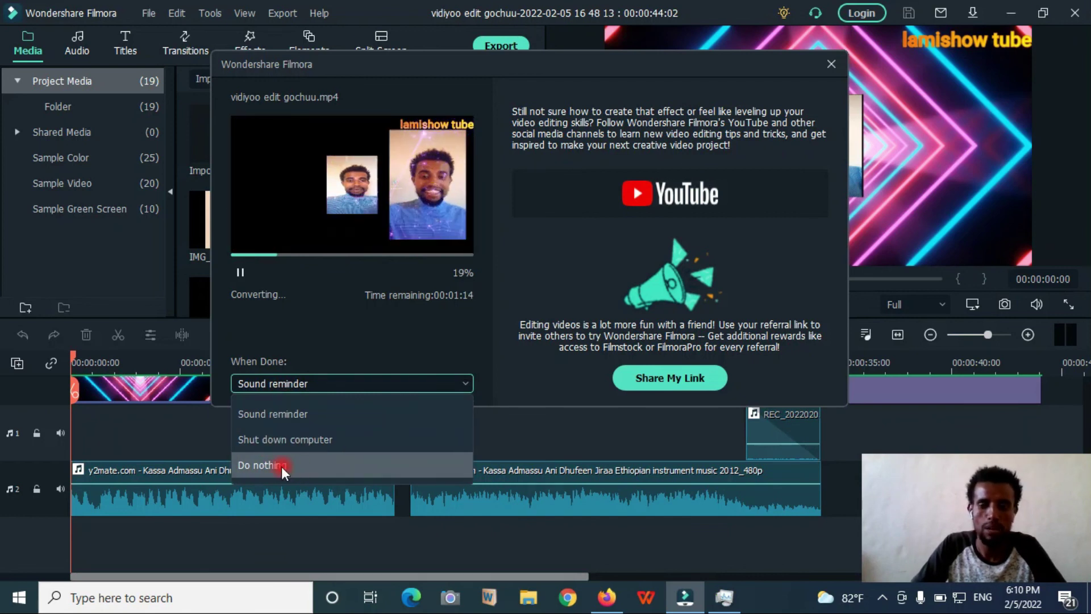
click(286, 412)
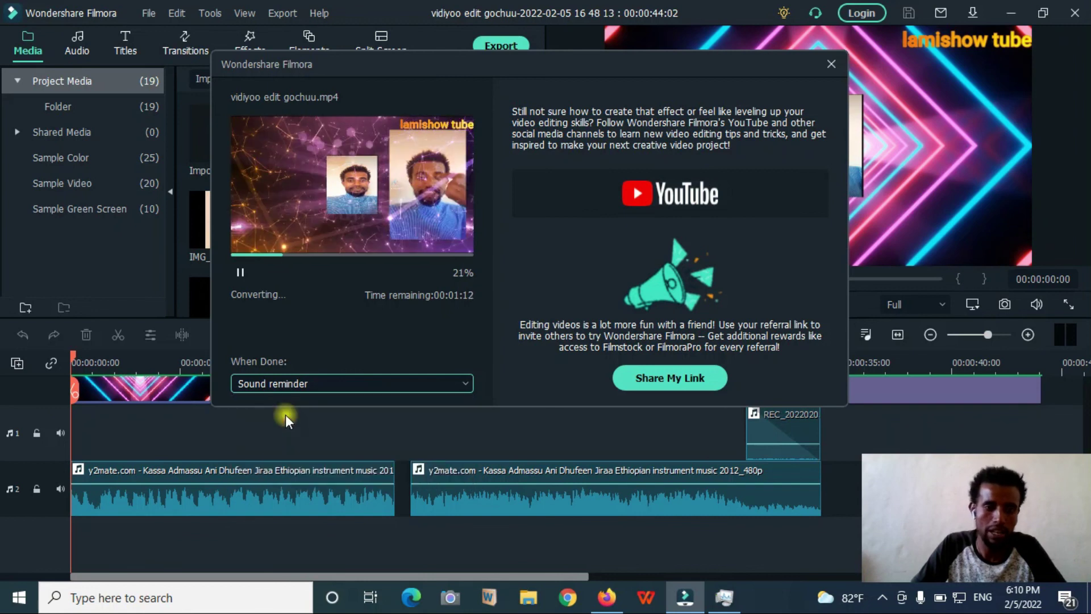
click(291, 383)
click(292, 383)
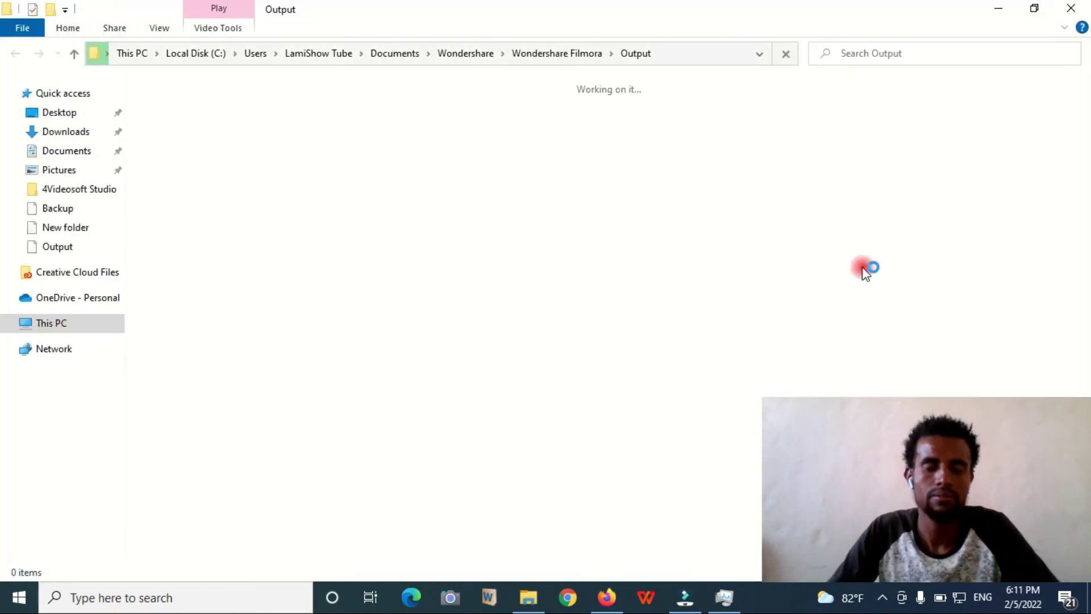
Review the exported "vidiyoo edit gochuu-highlight.mp4" in PotPlayer, skipping to about 10 and 13 seconds, and return to the Output folder.
click(995, 13)
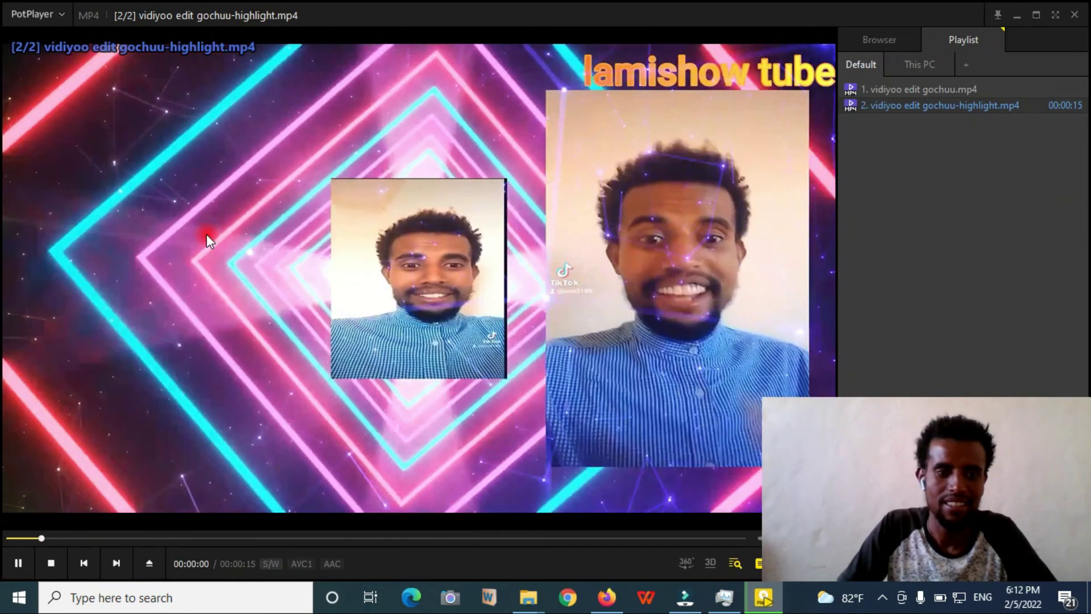
key(space)
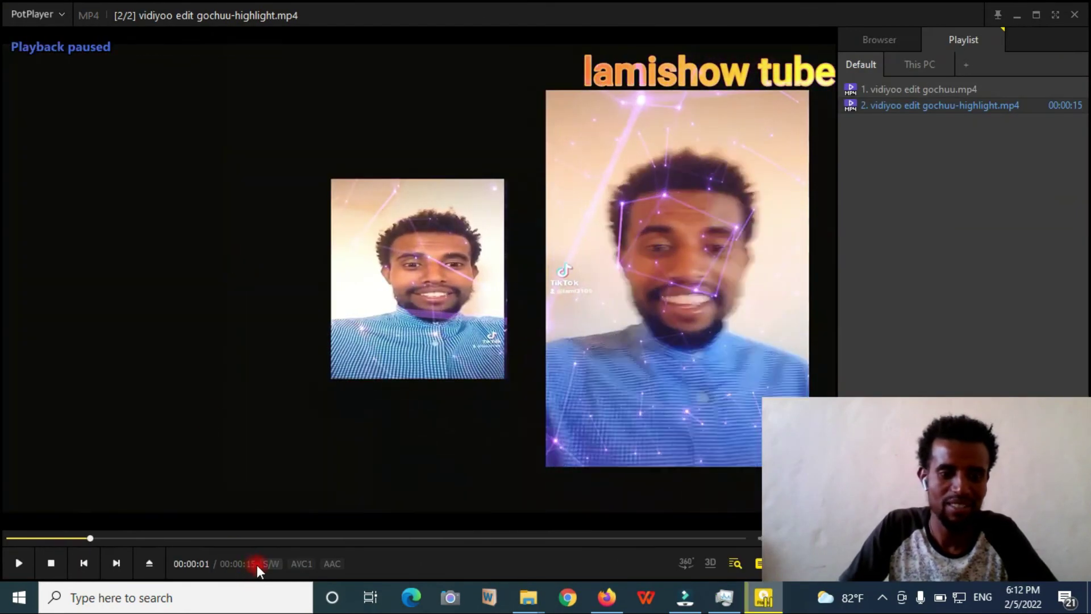
click(503, 540)
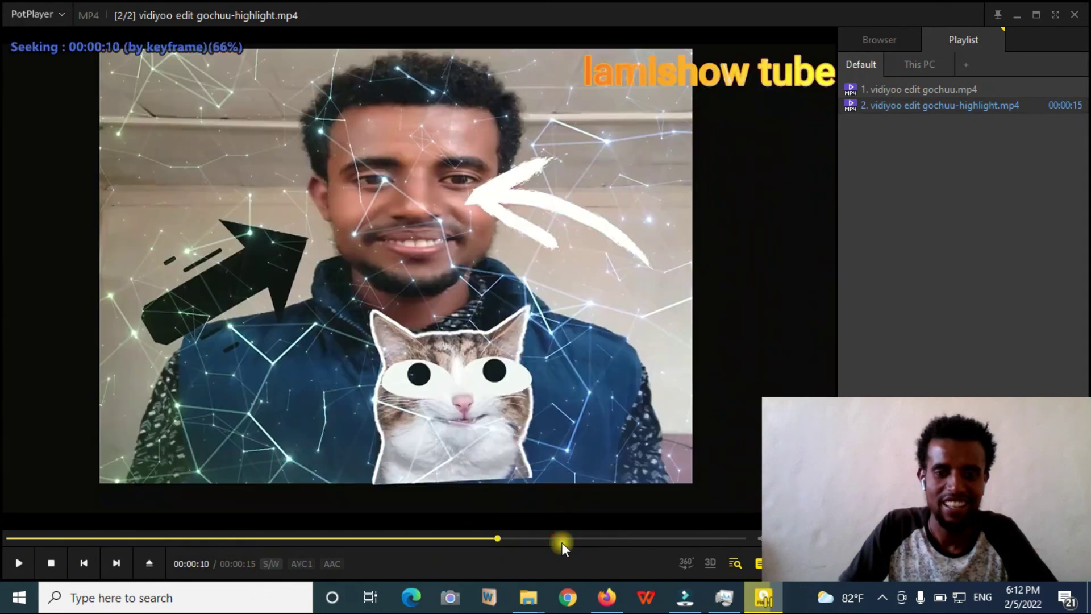
click(629, 541)
click(656, 540)
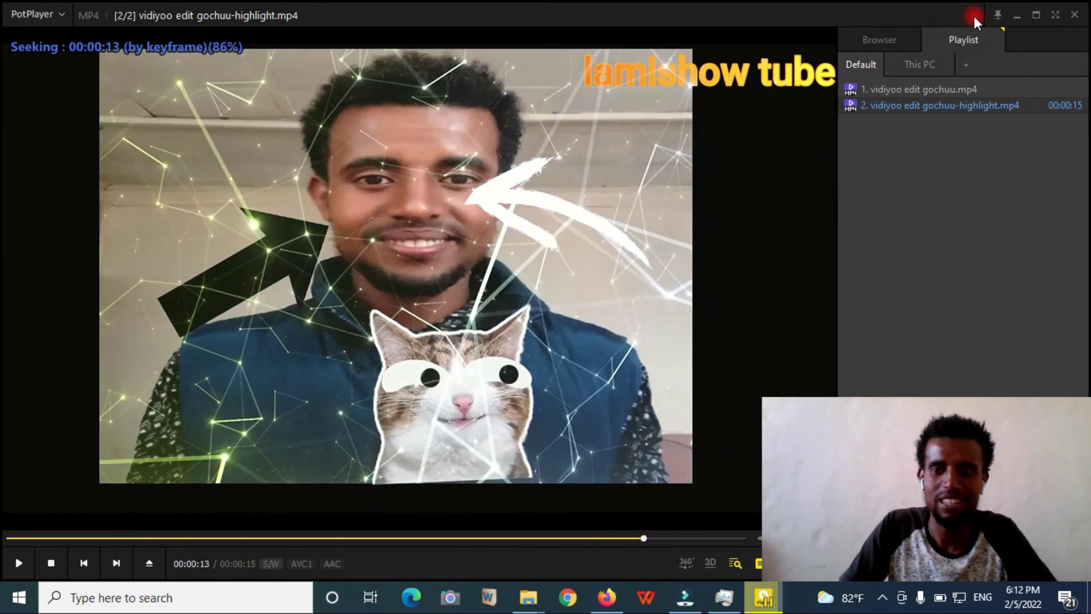
click(1016, 17)
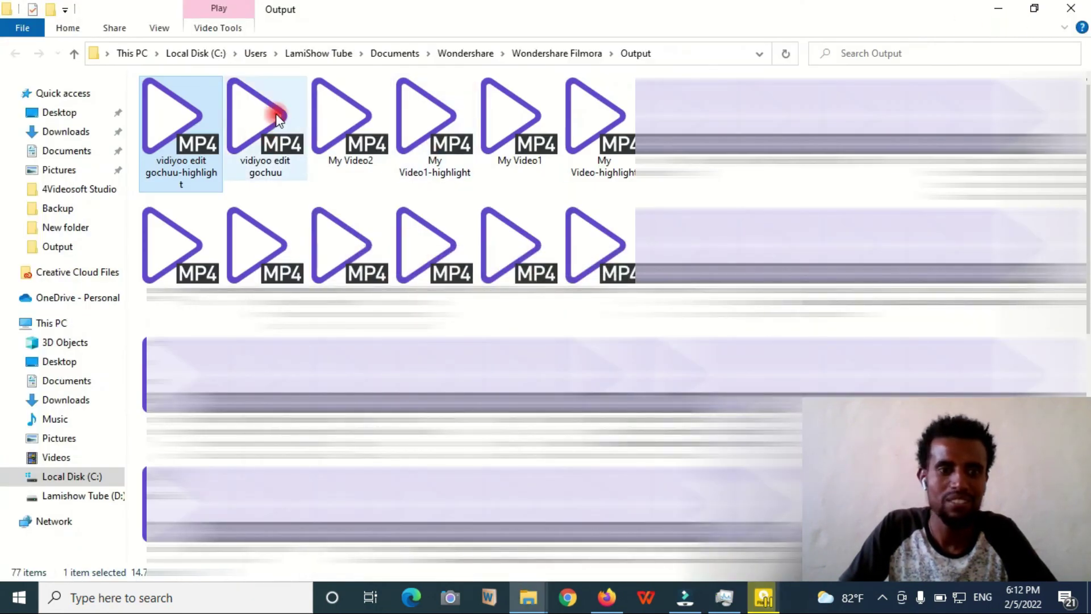
Play the exported "vidiyoo edit gochuu.mp4" from the Output folder in PotPlayer and skim through it to about 29 seconds.
double_click(259, 125)
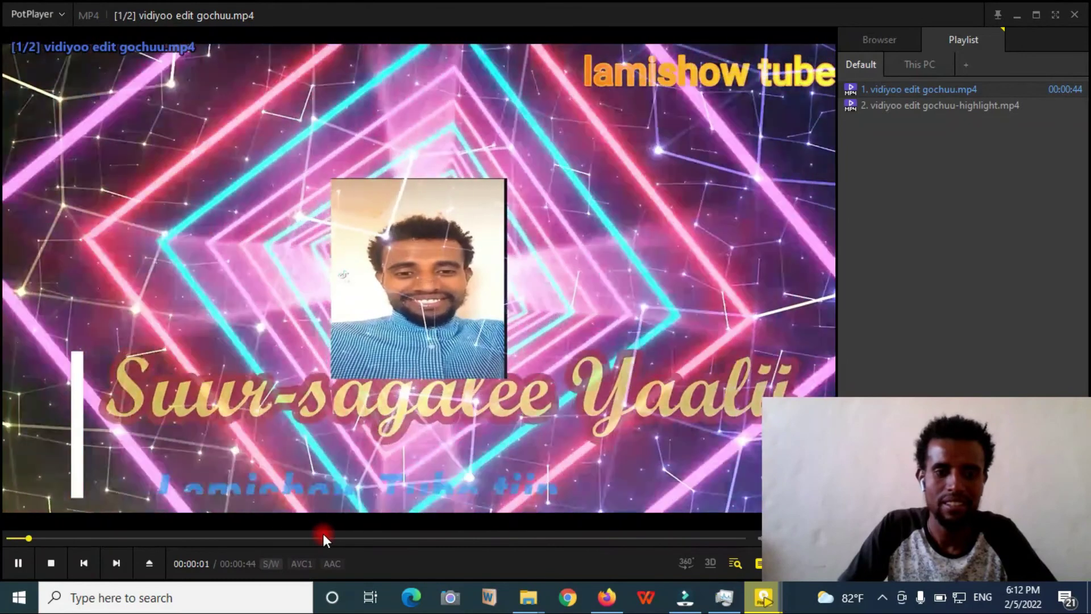
click(325, 530)
click(325, 531)
drag(298, 537, 366, 540)
click(453, 524)
click(454, 537)
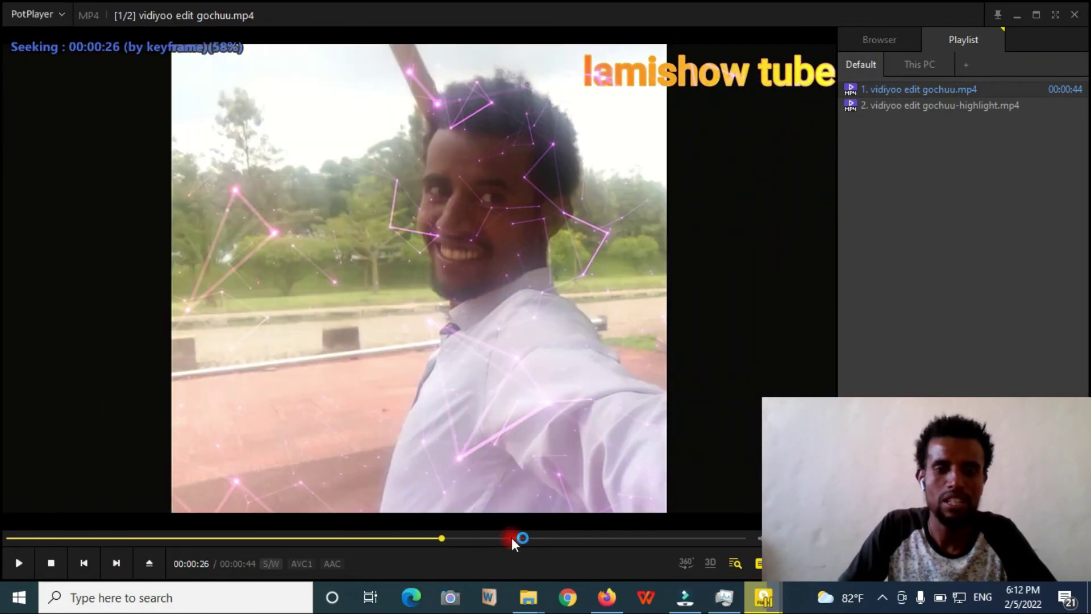
drag(452, 540, 498, 539)
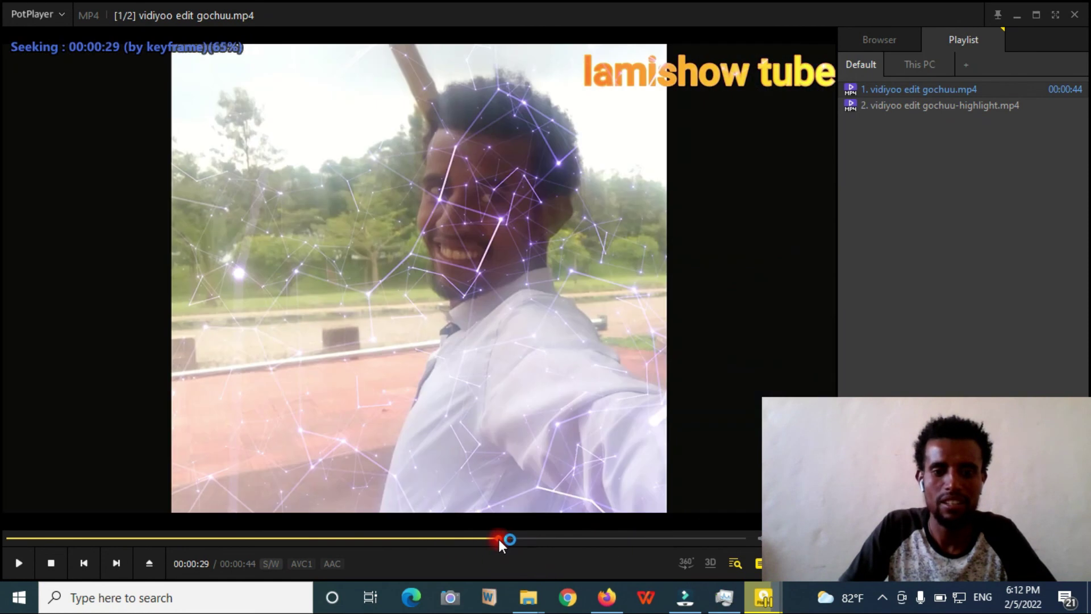